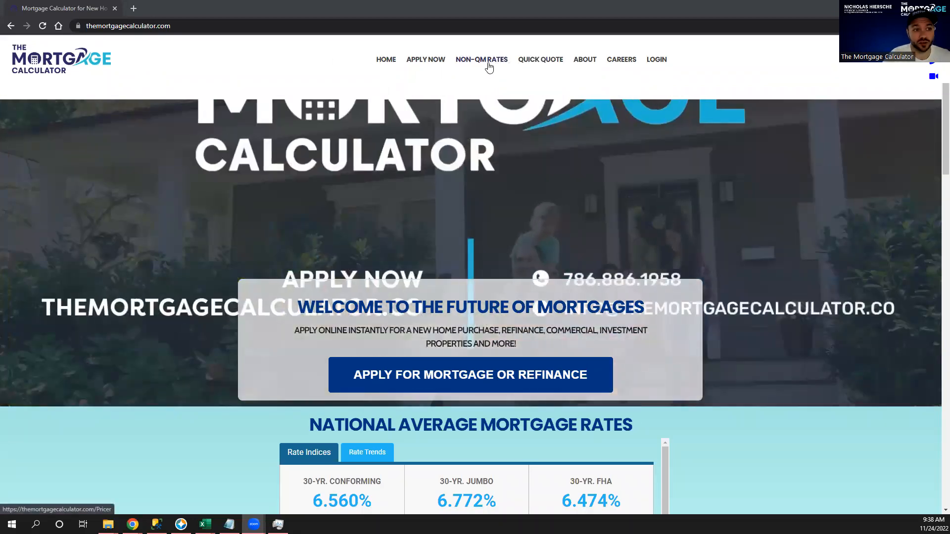
Open the Non-QM rate pricer and set the property location to Kodiak Island Borough, Alaska.
click(490, 68)
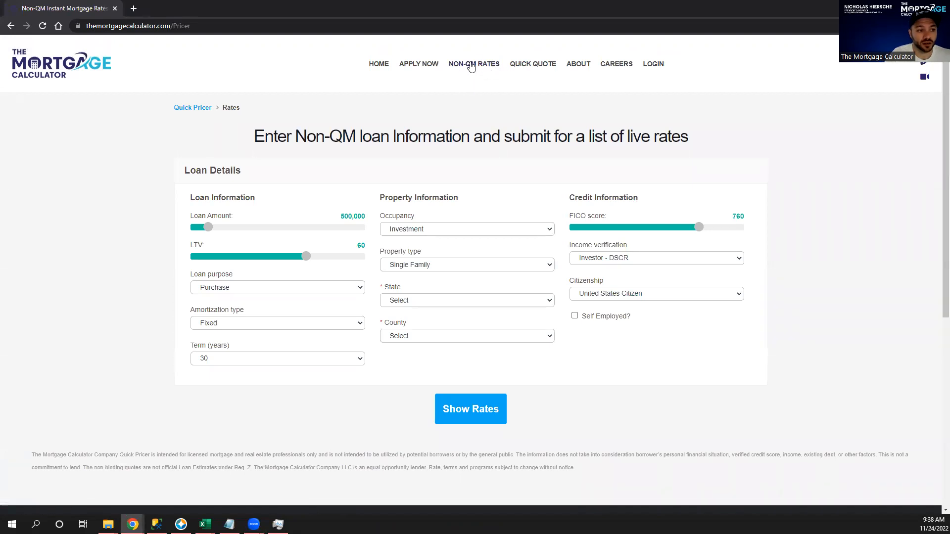
click(474, 301)
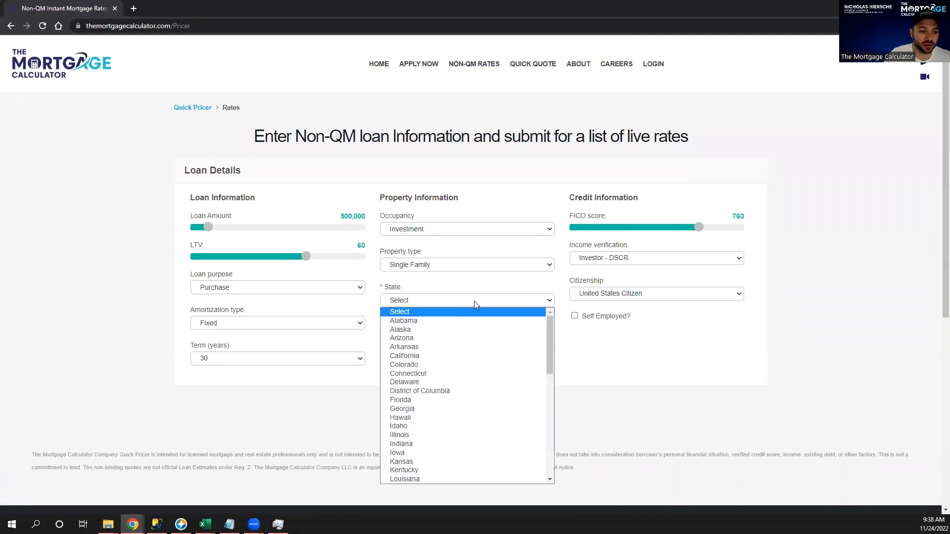
click(437, 330)
click(463, 336)
click(436, 299)
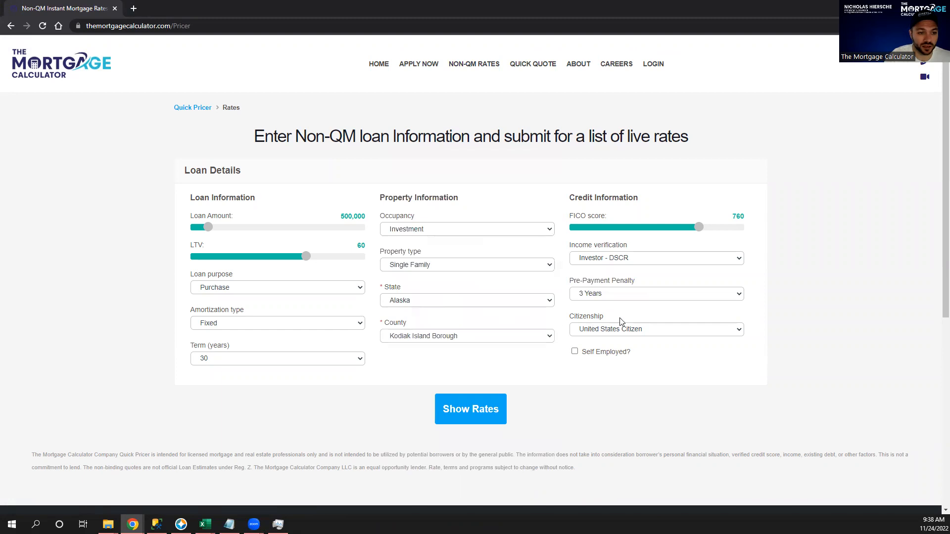
Confirm Investment occupancy and Investor - DSCR income verification.
click(632, 259)
click(631, 258)
click(631, 259)
click(501, 231)
click(501, 230)
click(501, 229)
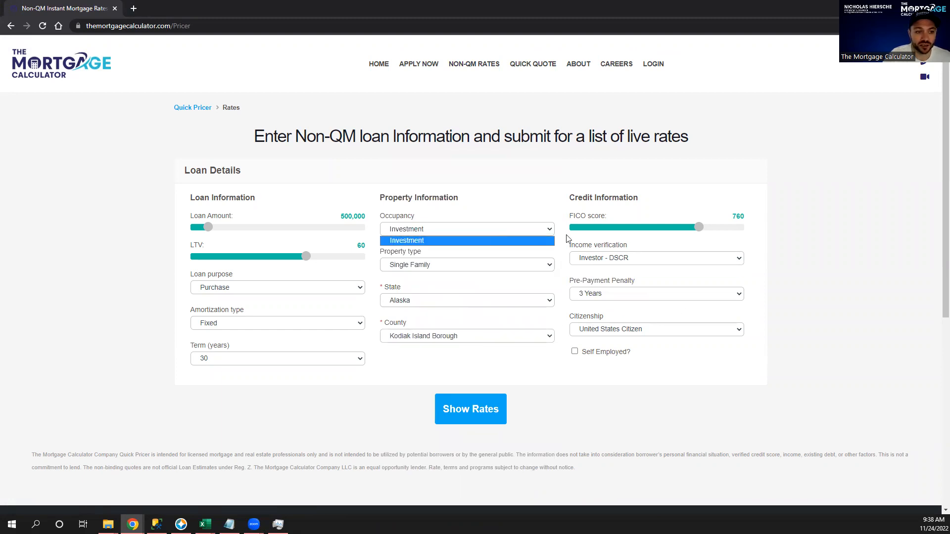
click(626, 258)
click(626, 259)
click(626, 258)
click(625, 258)
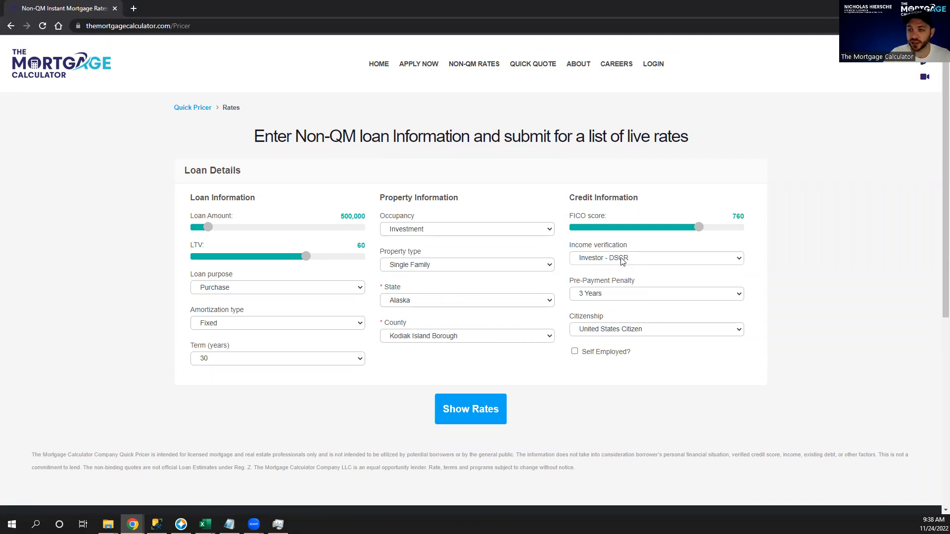
Set a 5 Years pre-payment penalty and request the live rates.
click(614, 297)
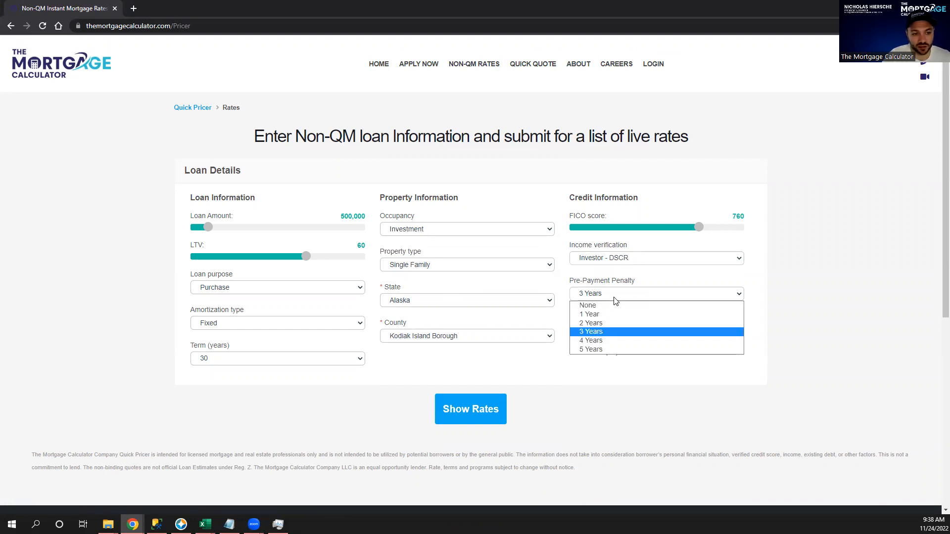
click(611, 349)
click(473, 412)
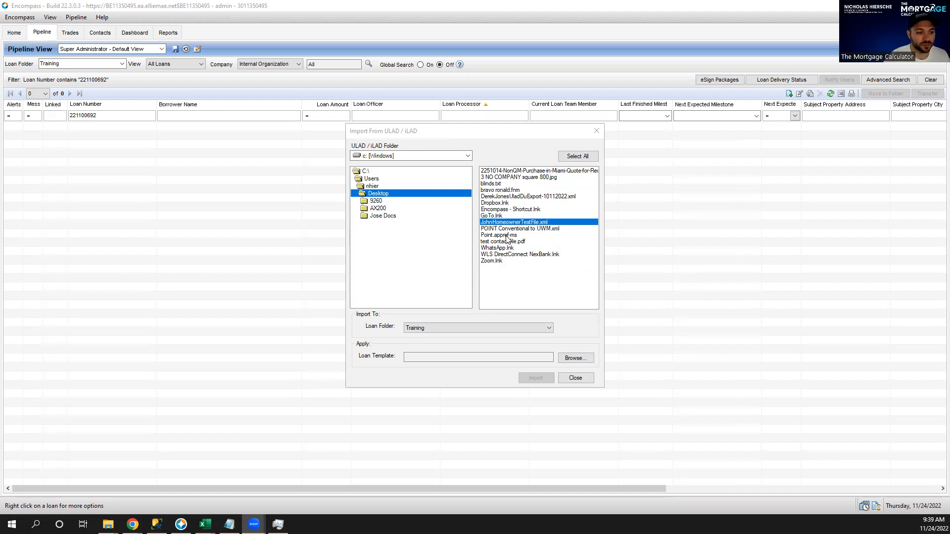
Apply the Non-Delegated Business Purpose template set to the import and start importing.
click(580, 362)
click(579, 360)
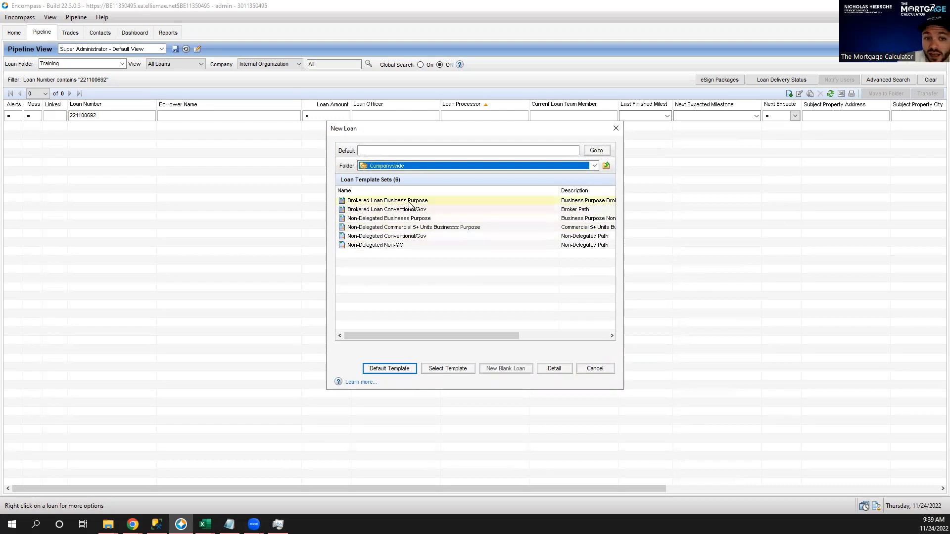
click(381, 221)
click(378, 201)
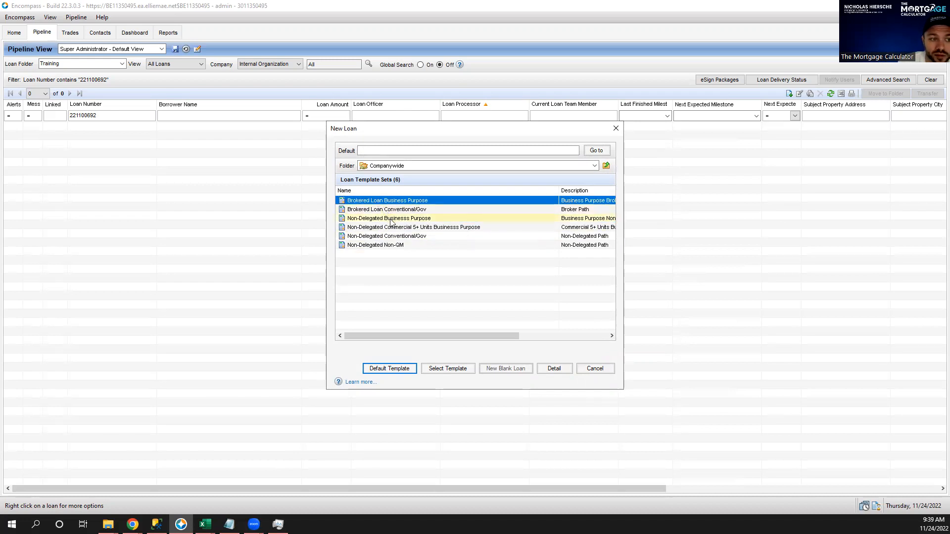
click(391, 220)
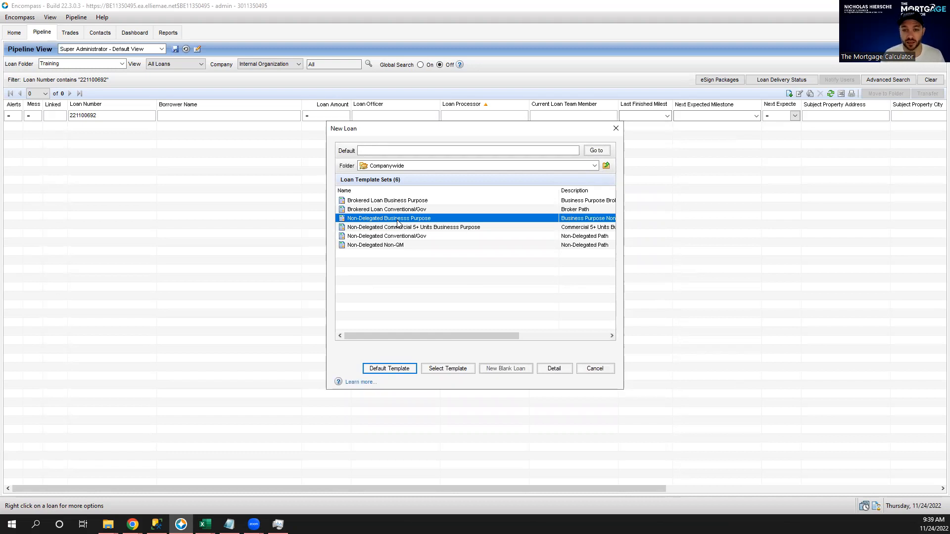
click(401, 201)
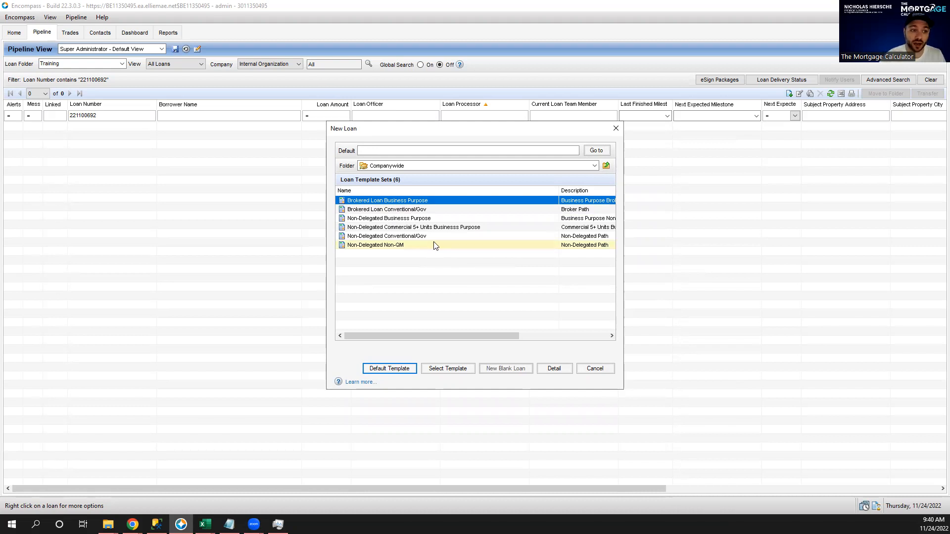
click(413, 222)
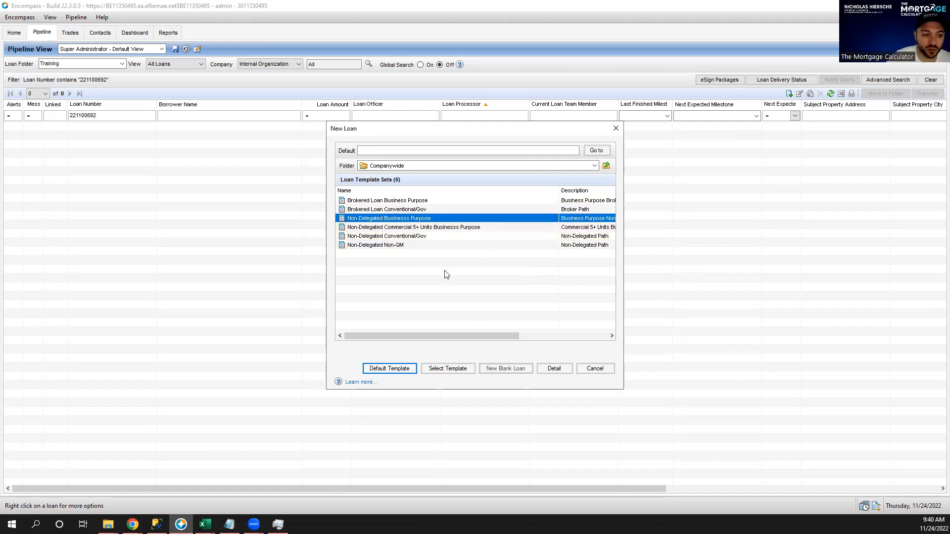
double_click(411, 222)
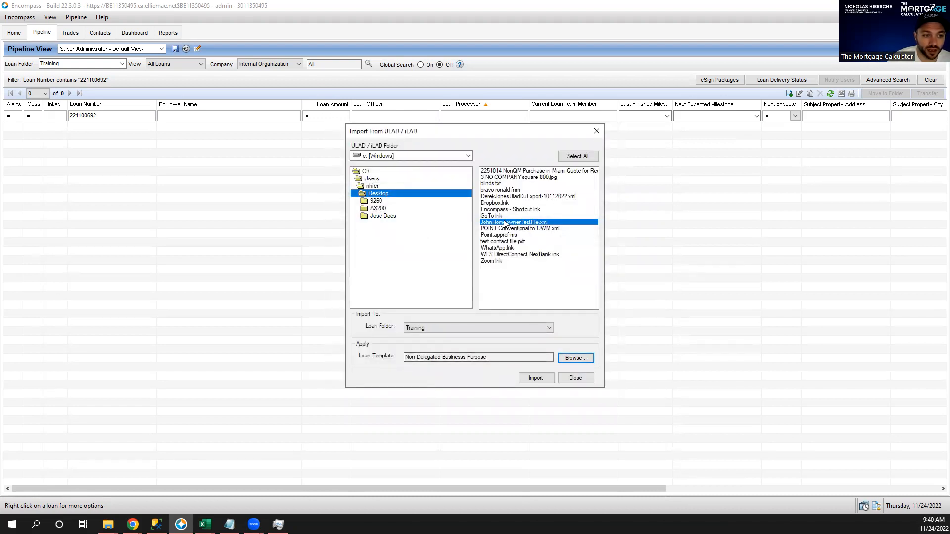
click(535, 378)
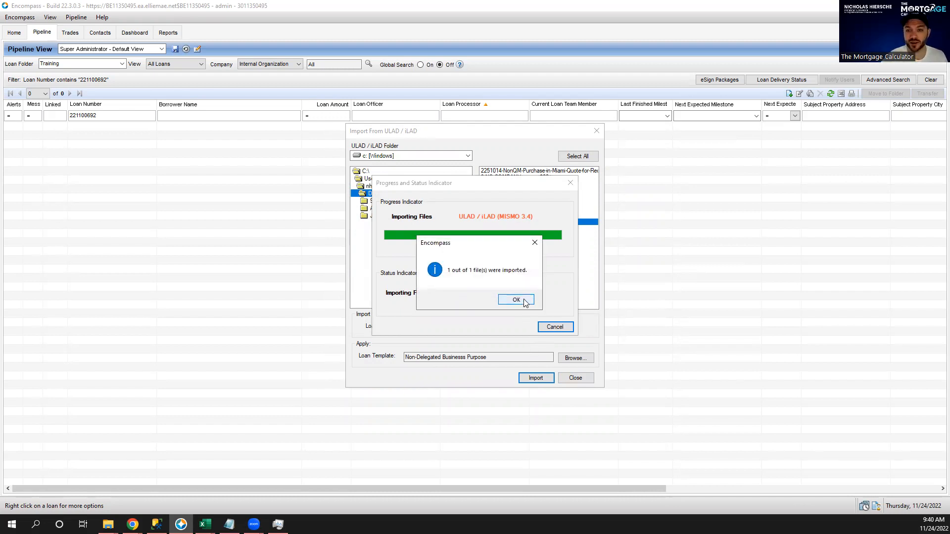
Acknowledge the '1 out of 1 file(s) were imported' confirmation.
click(516, 300)
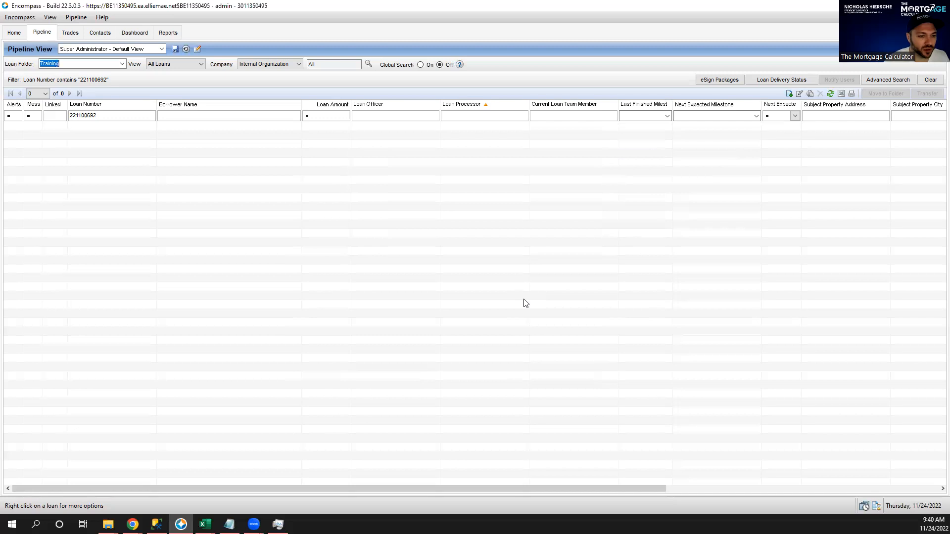
Filter the pipeline by the borrower's name and clear the old loan number filter.
click(201, 117)
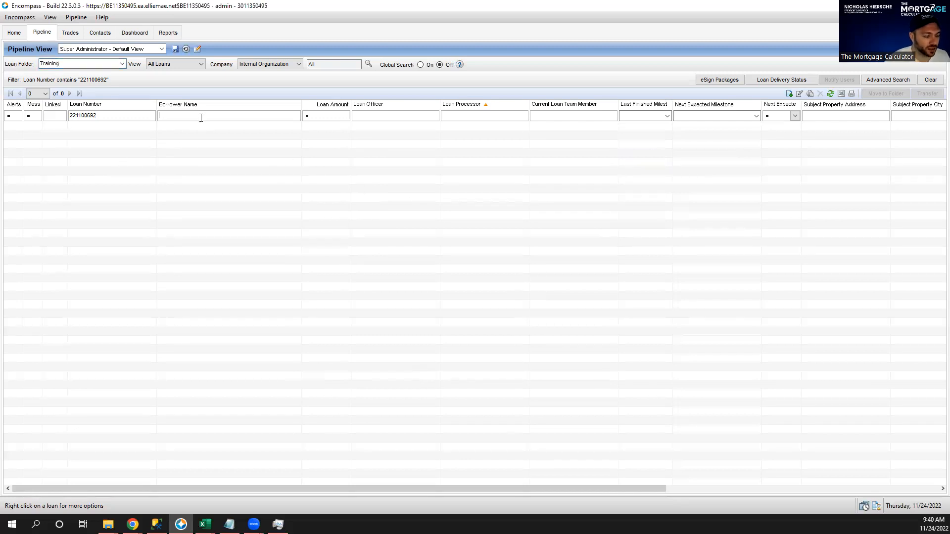
text(john)
click(138, 116)
double_click(138, 115)
key(BackSpace)
key(Return)
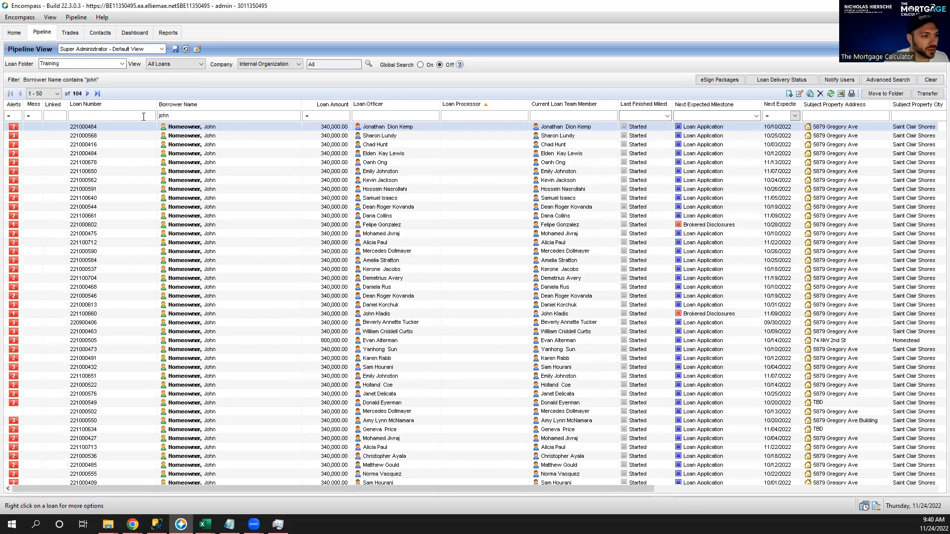
Sort by Loan Number descending and open the newest loan.
click(120, 105)
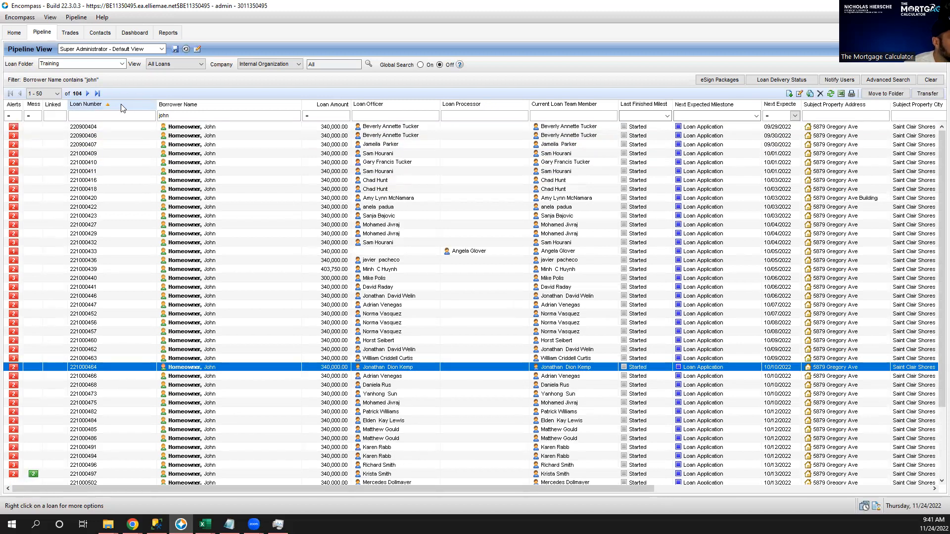
click(123, 105)
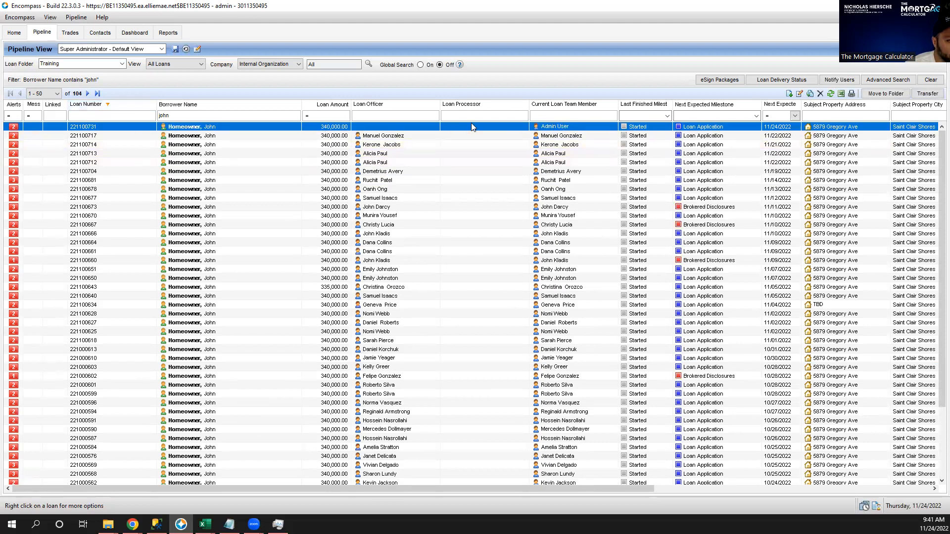
double_click(367, 127)
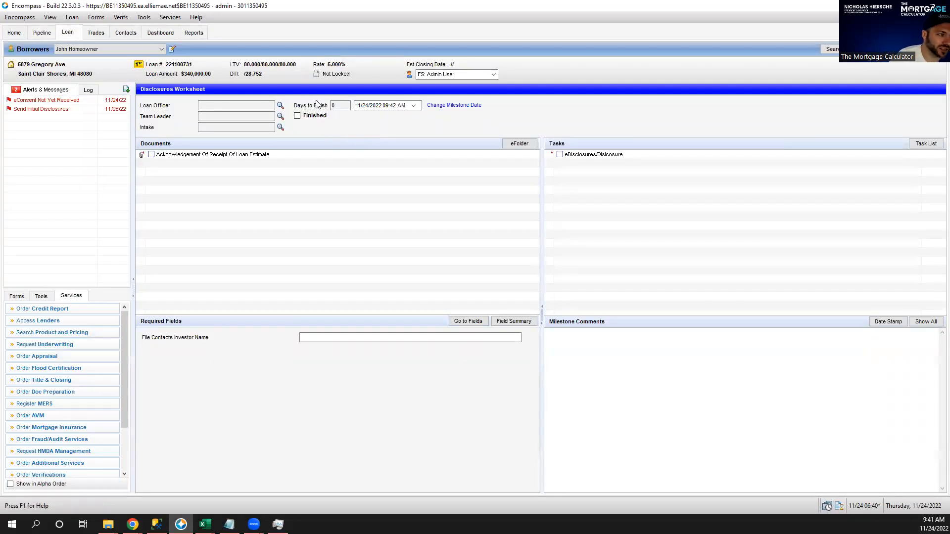
click(280, 105)
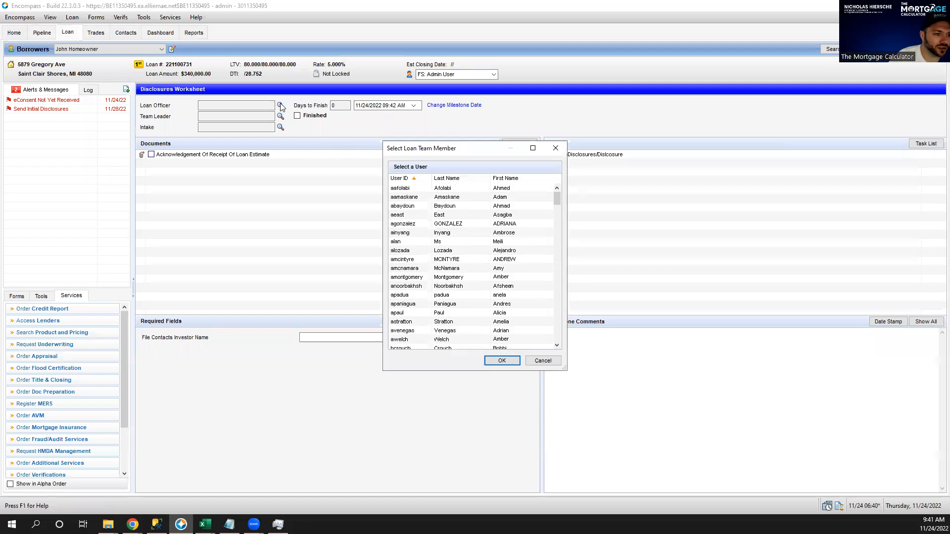
scroll(545, 198, down, 3)
scroll(547, 211, down, 15)
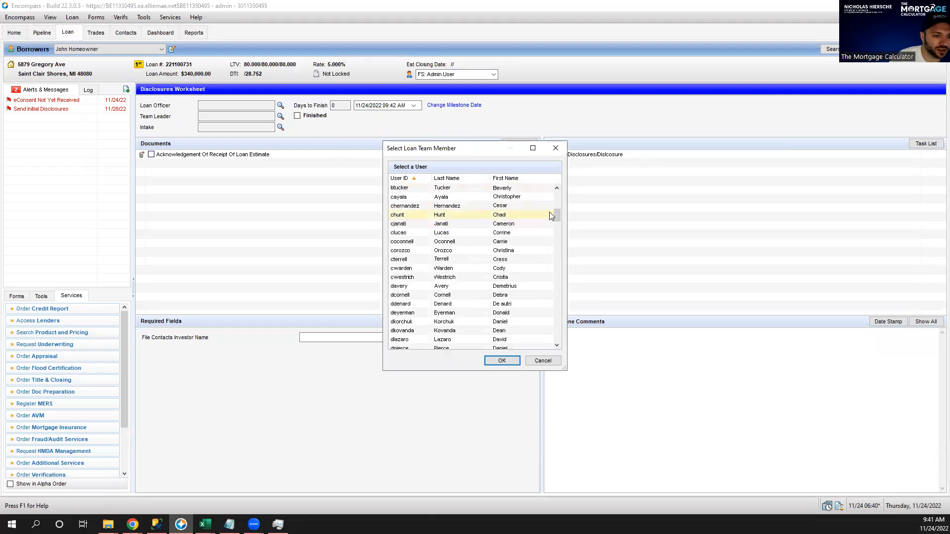
drag(558, 249, 554, 298)
double_click(524, 259)
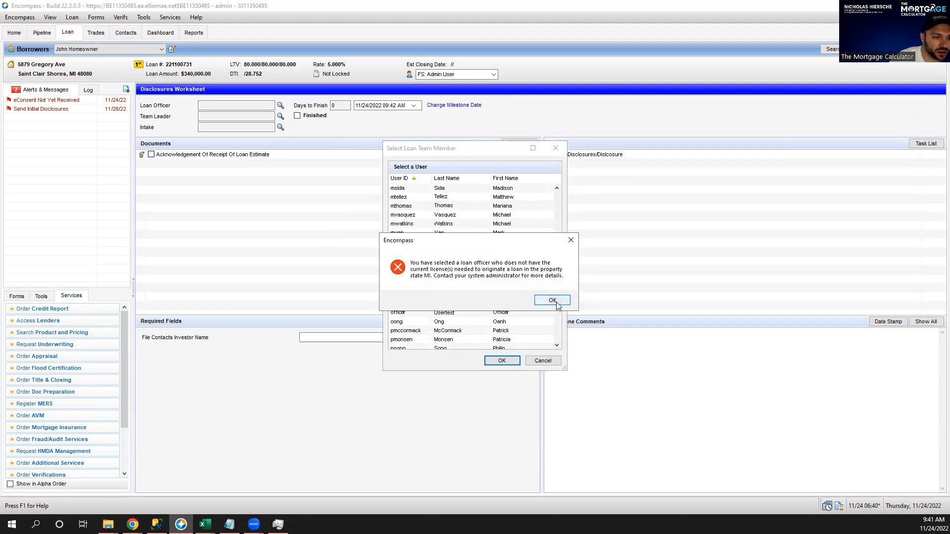
click(555, 301)
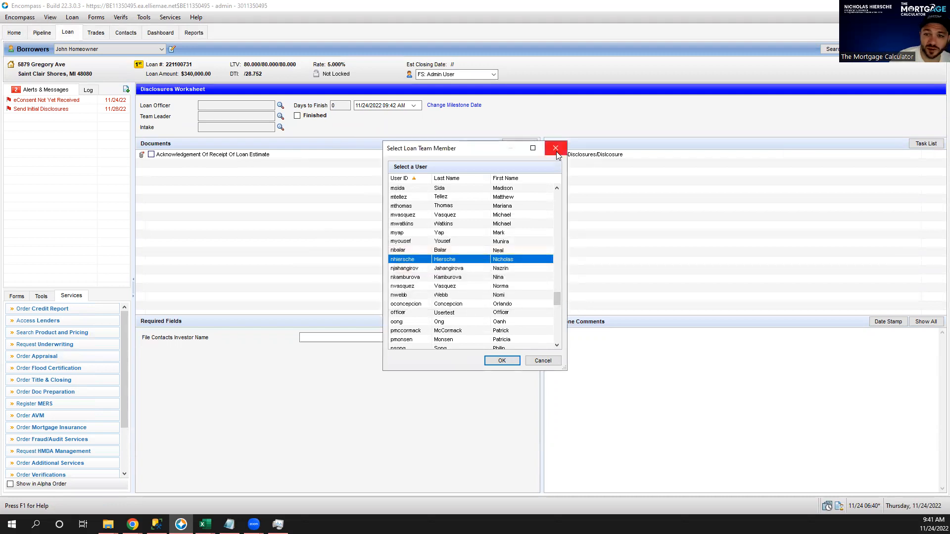
click(556, 150)
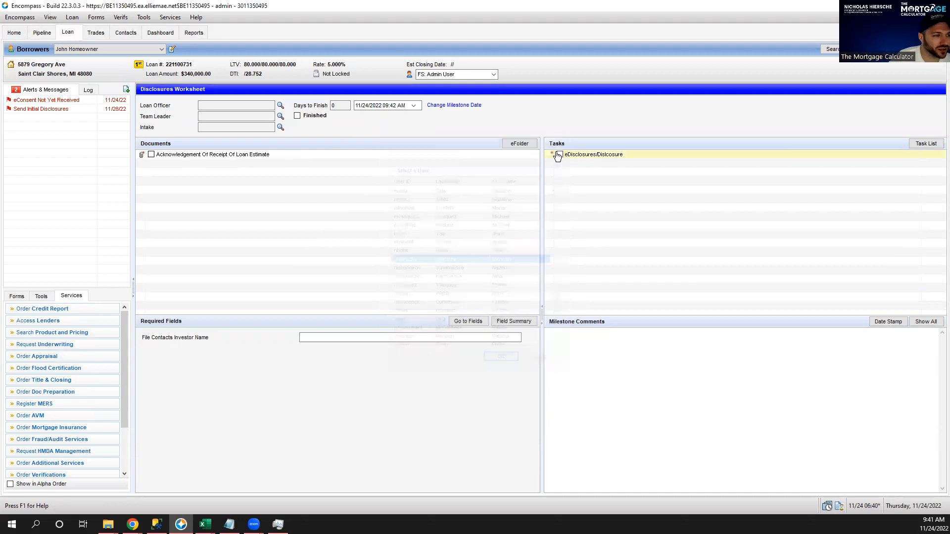
click(19, 297)
click(37, 308)
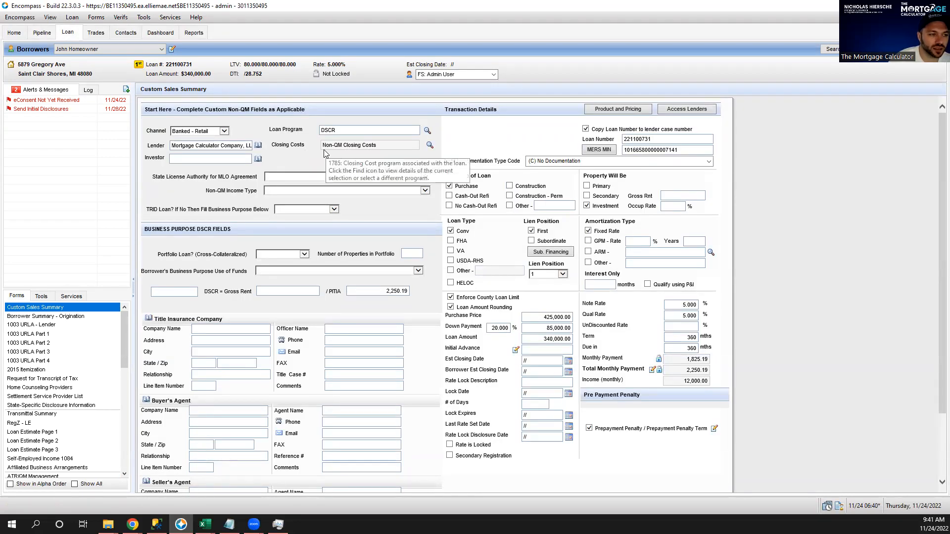
Review the DSCR loan program details and close the template picker without applying one.
double_click(284, 131)
triple_click(285, 131)
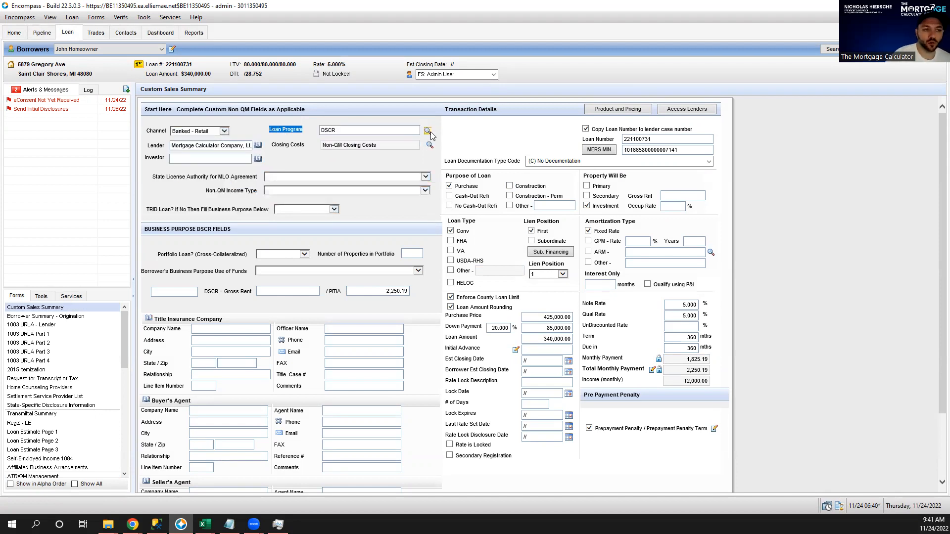
click(429, 132)
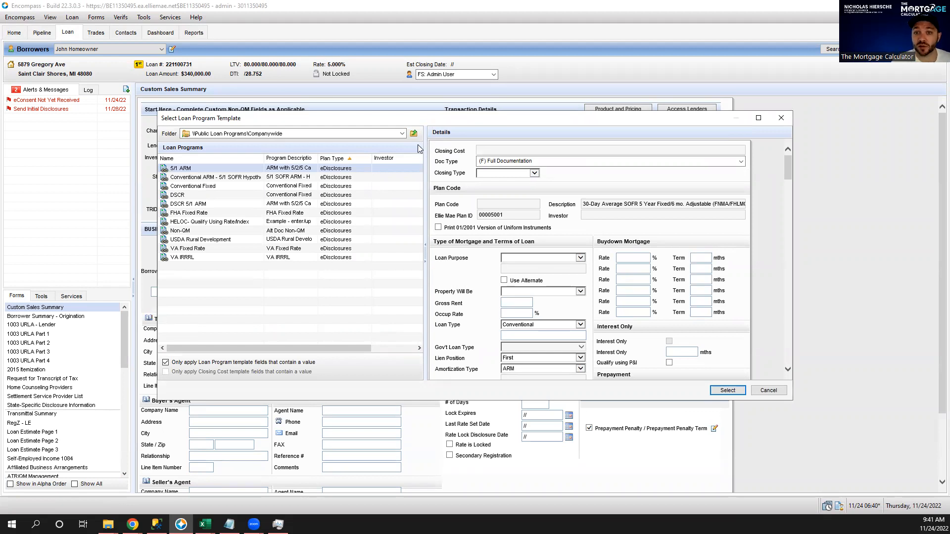
click(188, 196)
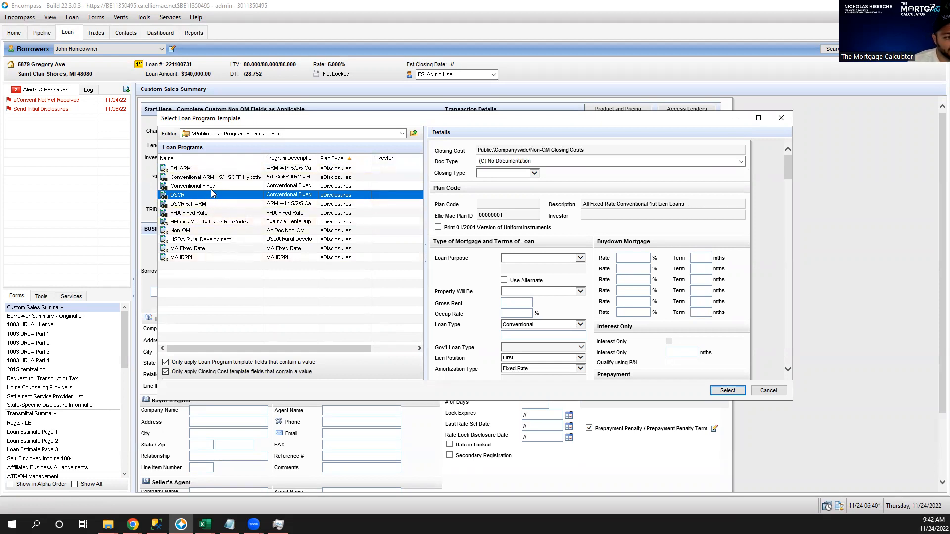
click(211, 188)
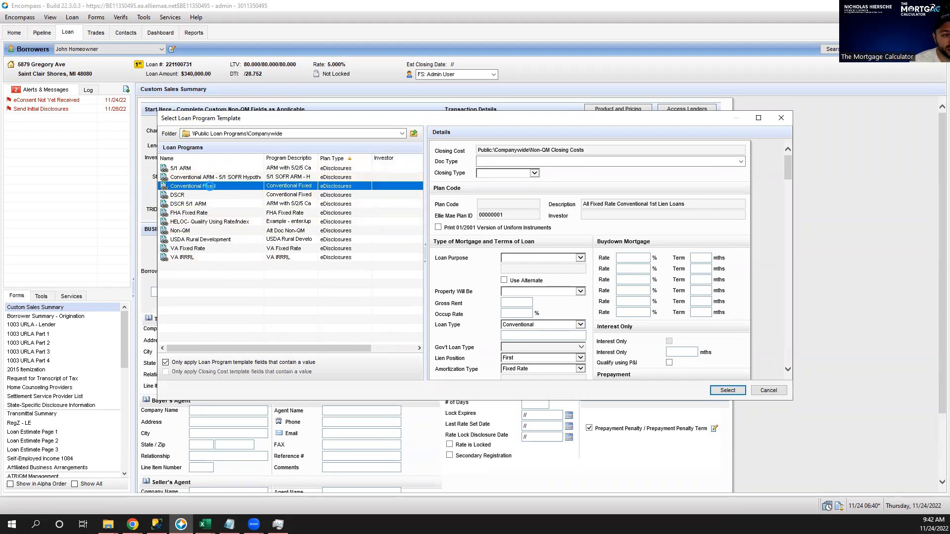
click(194, 196)
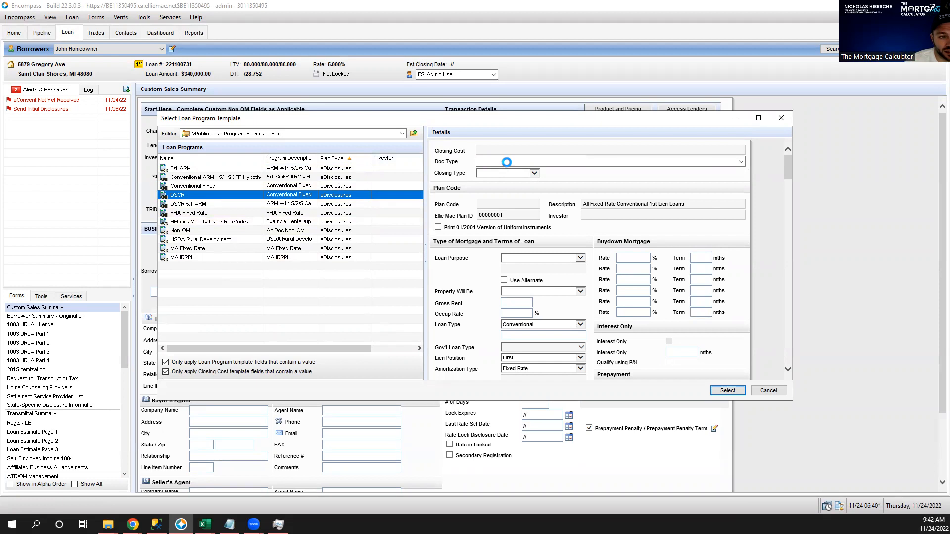
click(781, 118)
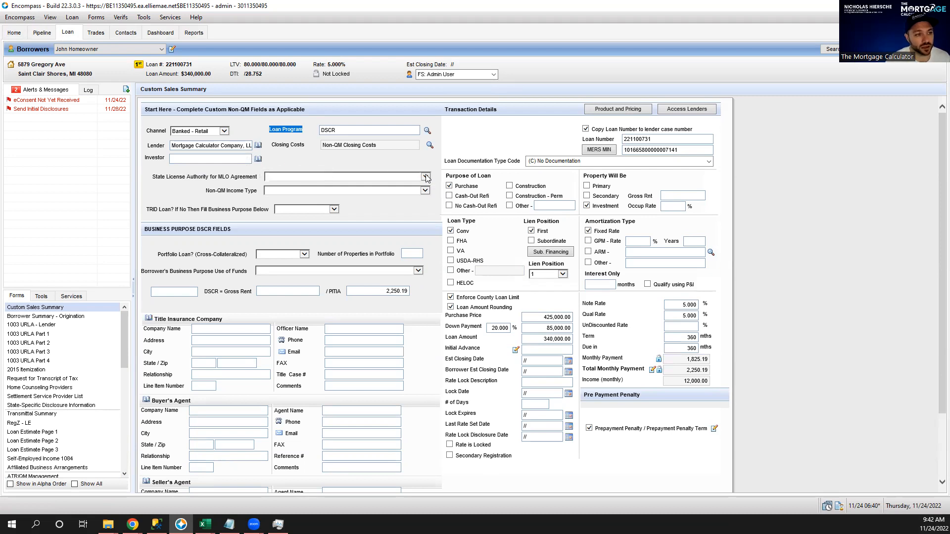
Set Non-QM Income Type to Investor - DSCR and TRID Loan to No.
click(276, 191)
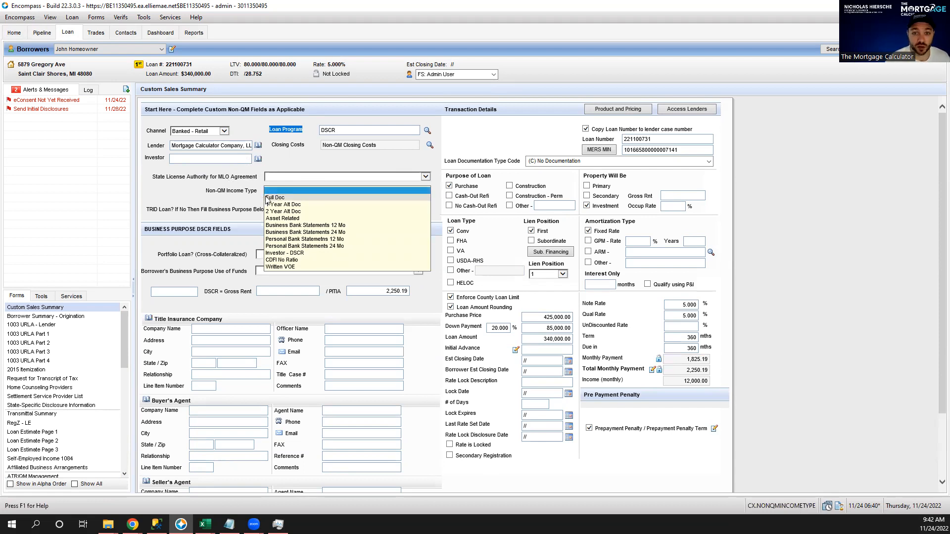
click(315, 254)
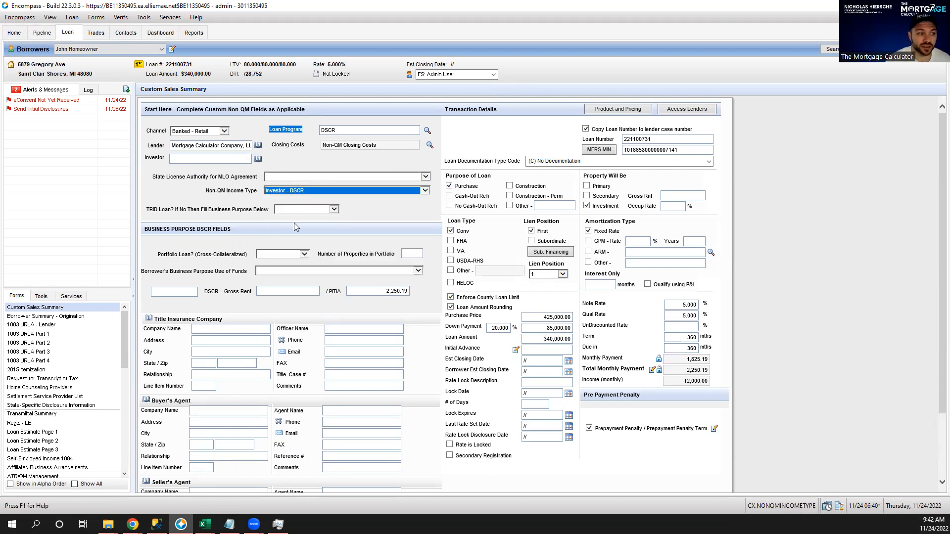
triple_click(212, 195)
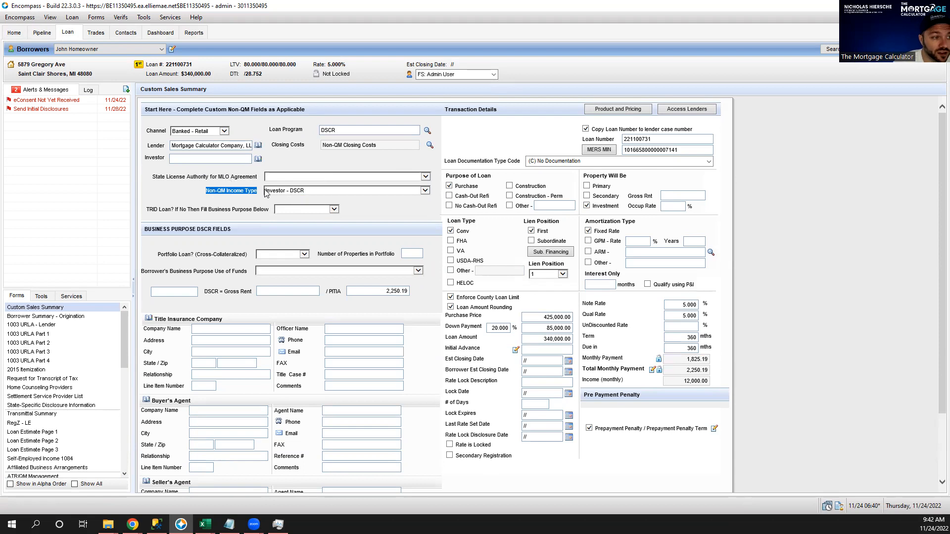
click(309, 210)
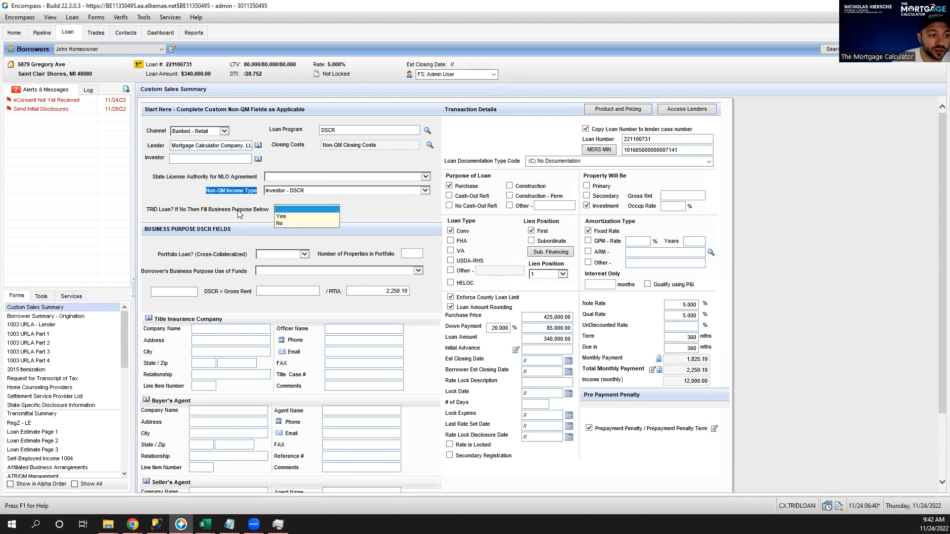
click(288, 222)
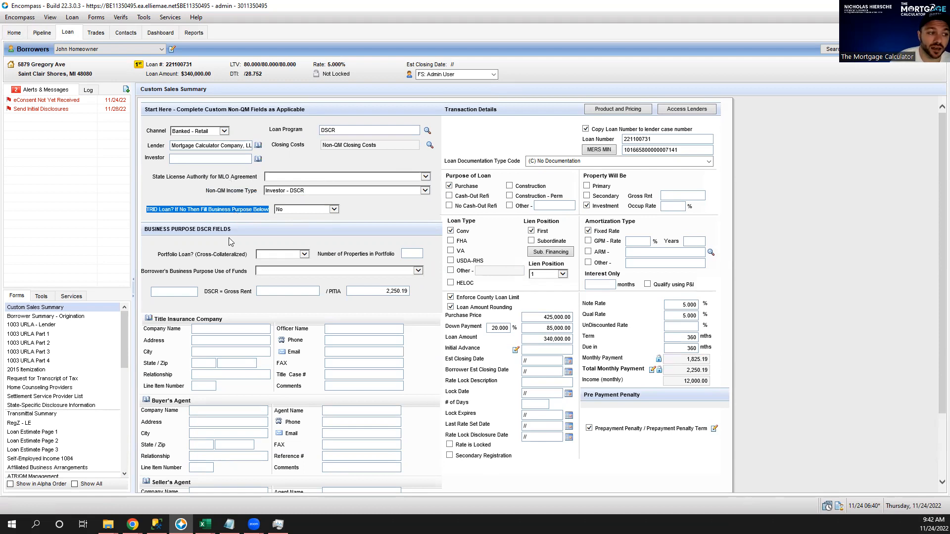
triple_click(205, 229)
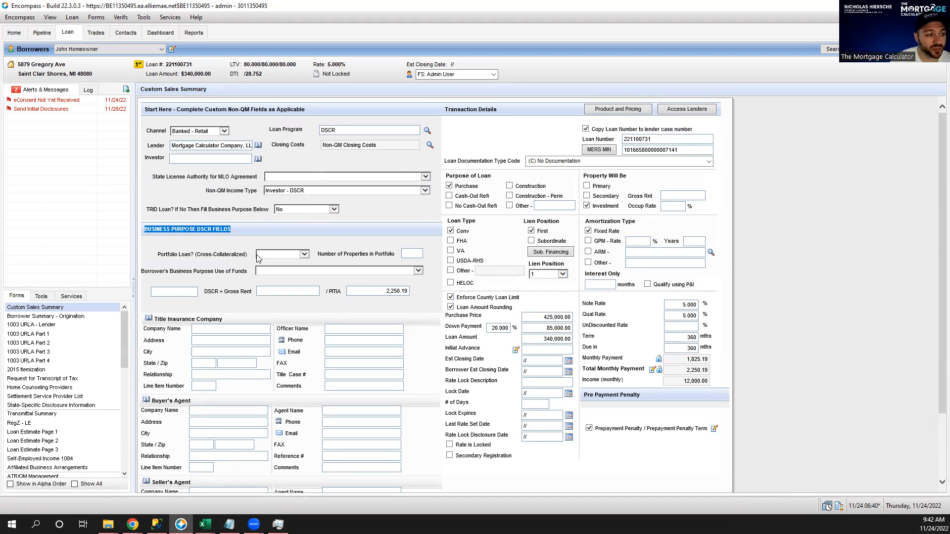
Set Portfolio Loan to No, 1 property in portfolio, and use of funds to Acquire Investment Property.
click(280, 254)
click(266, 268)
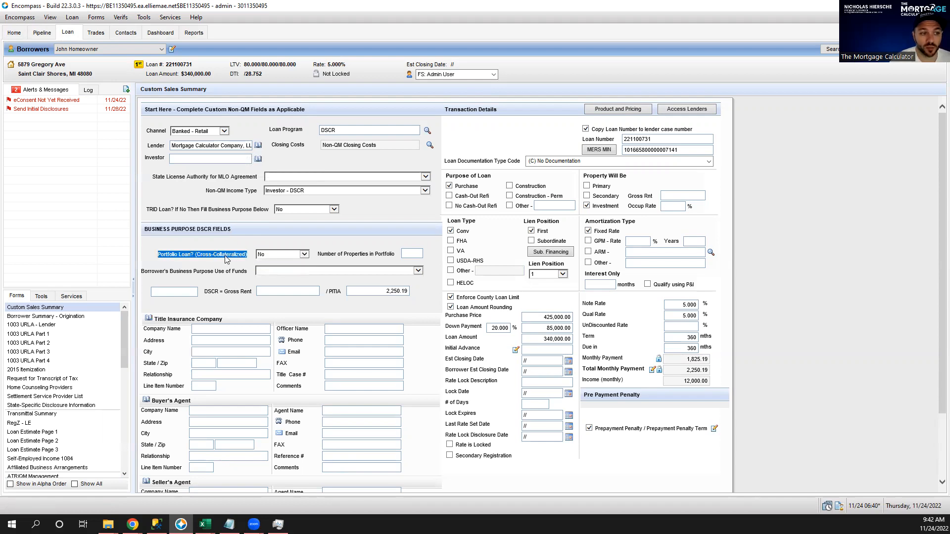
click(412, 254)
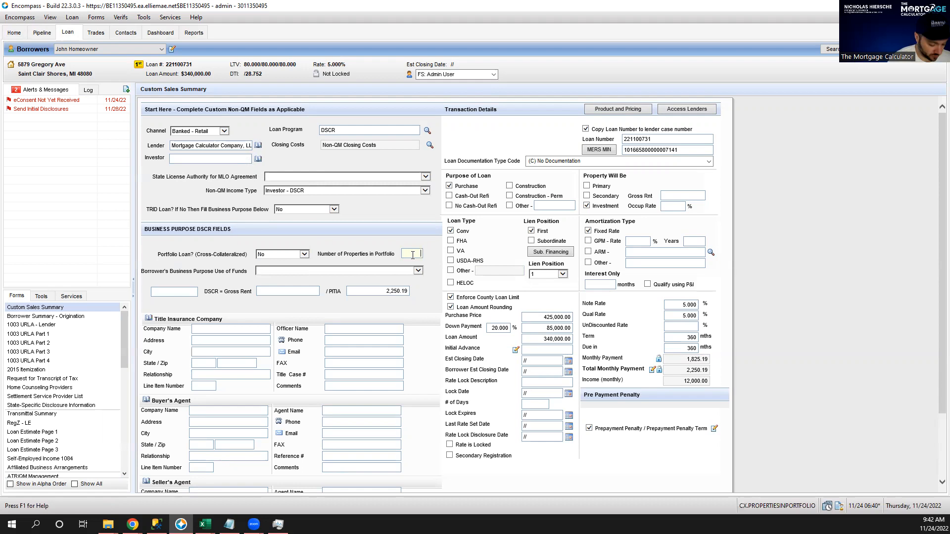
text(1)
key(Tab)
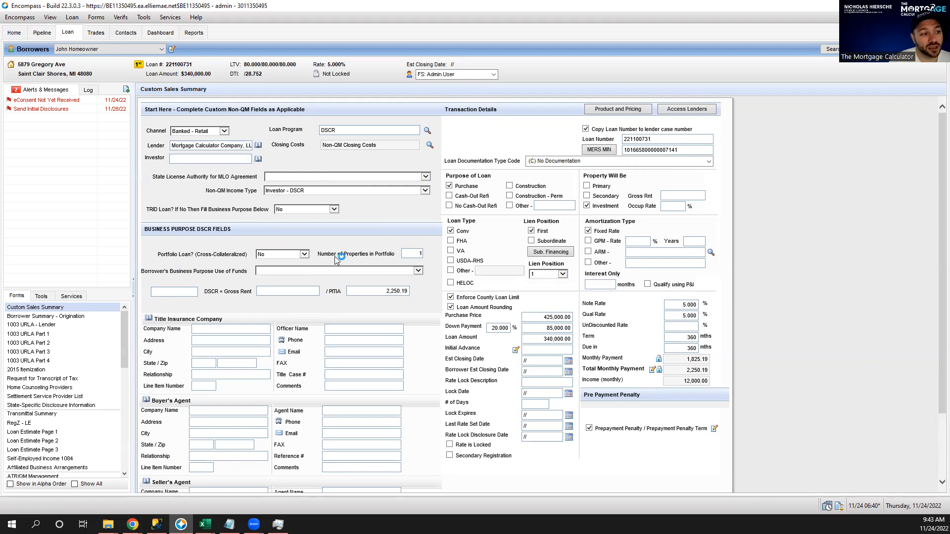
click(312, 271)
click(307, 272)
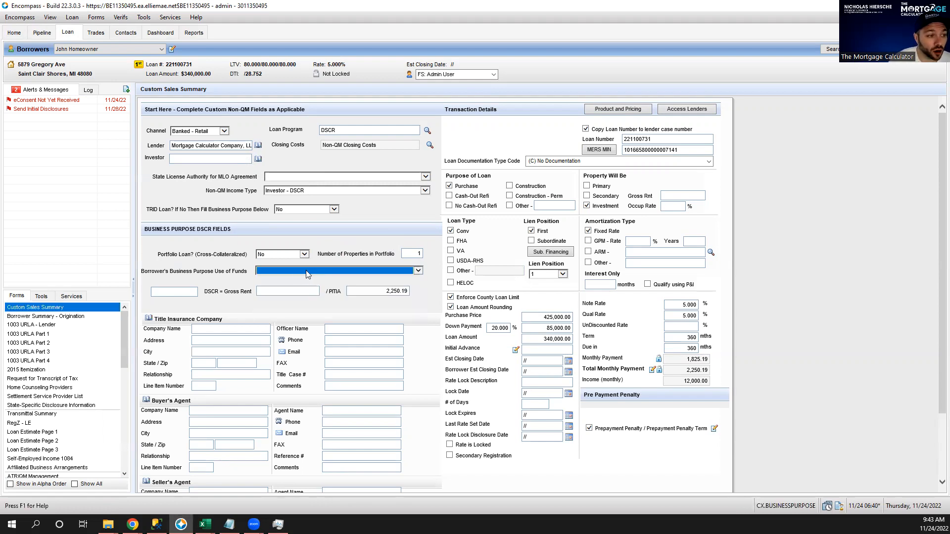
click(292, 271)
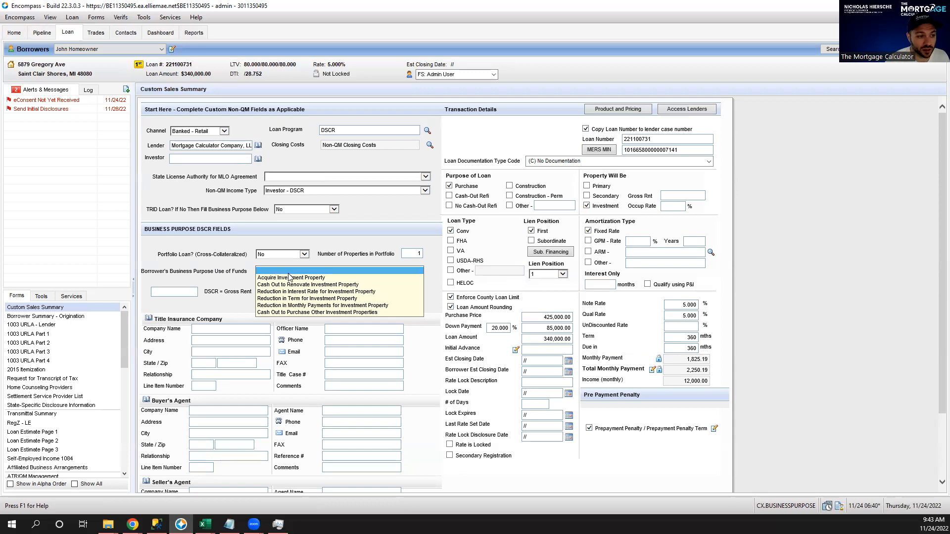
click(314, 278)
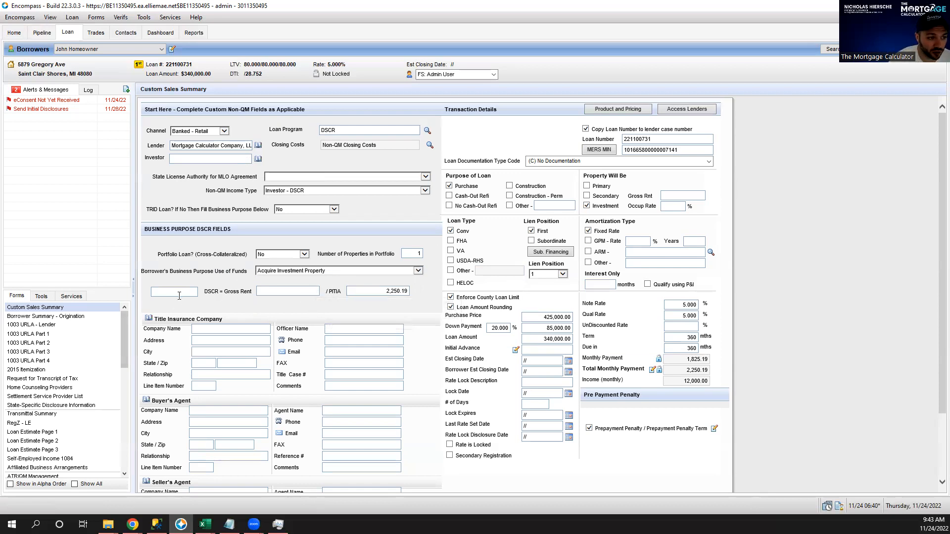
drag(203, 292, 241, 293)
Enter 2,800.00 gross rent and 100 occupancy rate, giving a DSCR of 1.244 against 2,250.19 PITIA.
triple_click(228, 292)
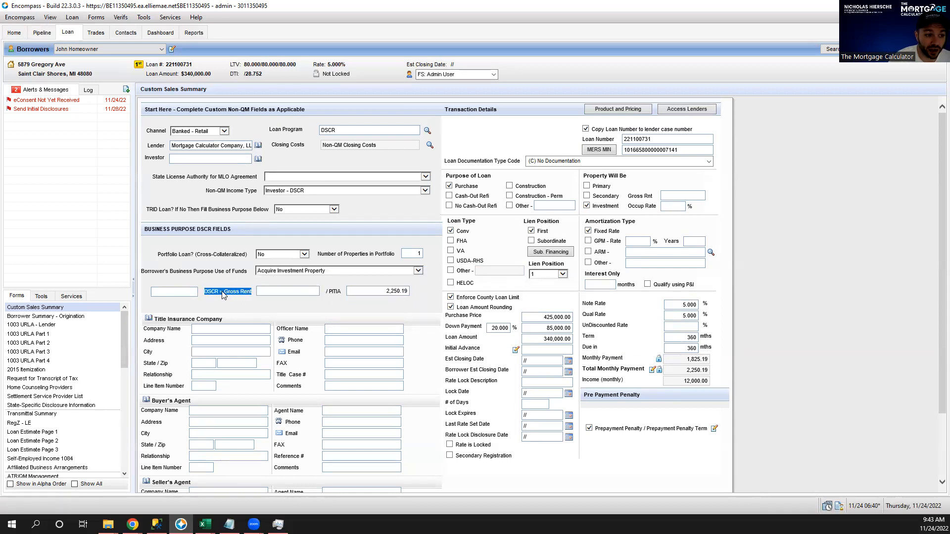
double_click(385, 294)
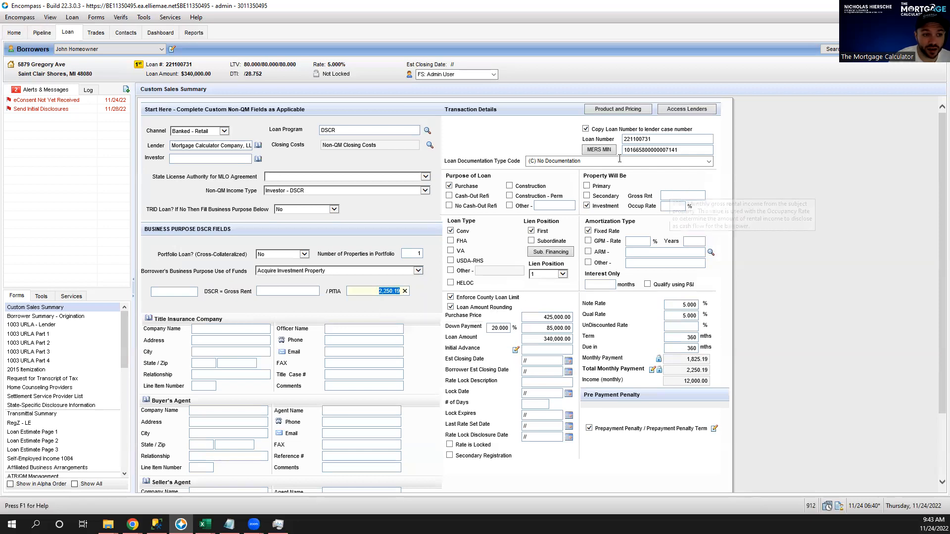
click(680, 196)
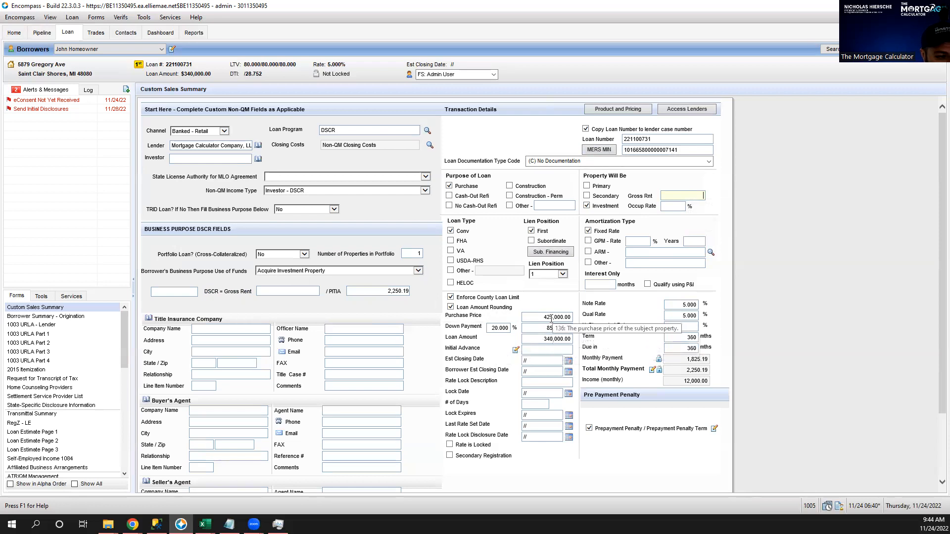
click(690, 195)
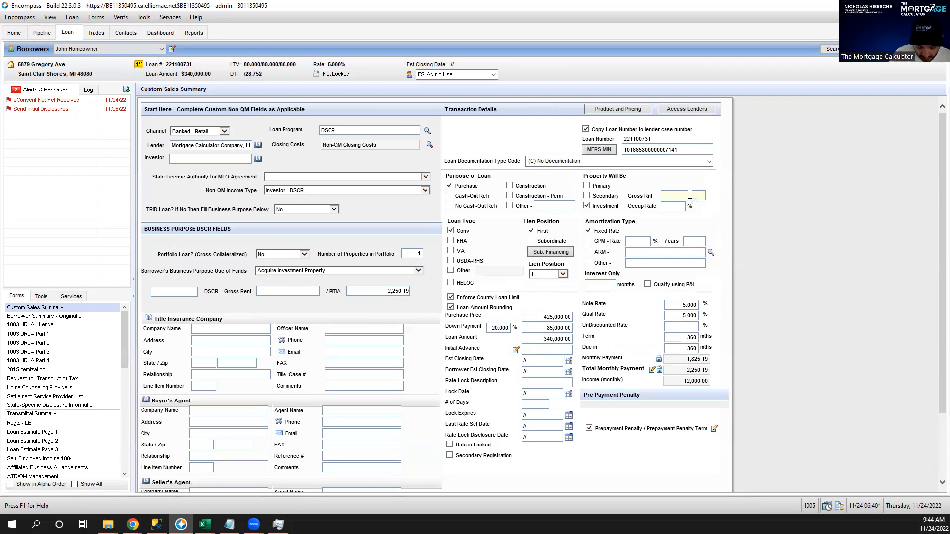
text(2)
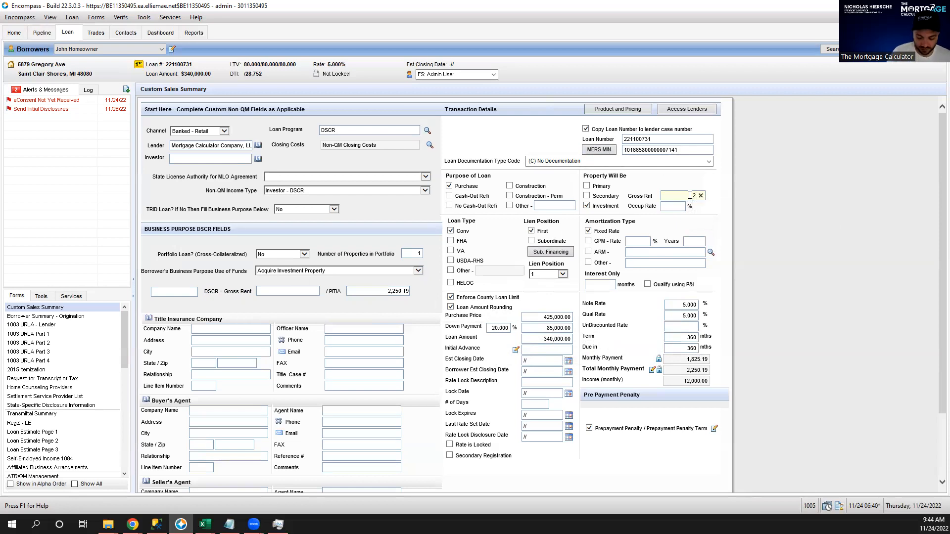
text(,800)
key(Tab)
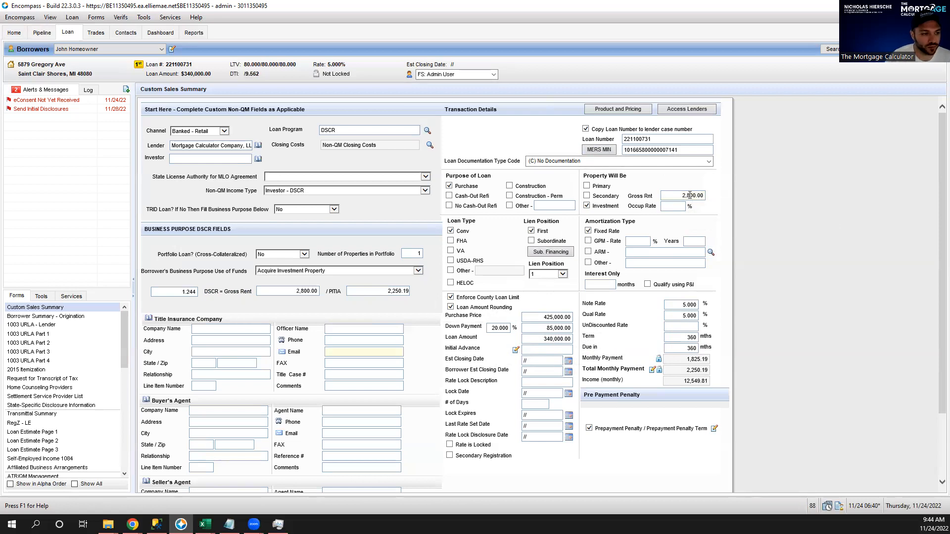
click(680, 206)
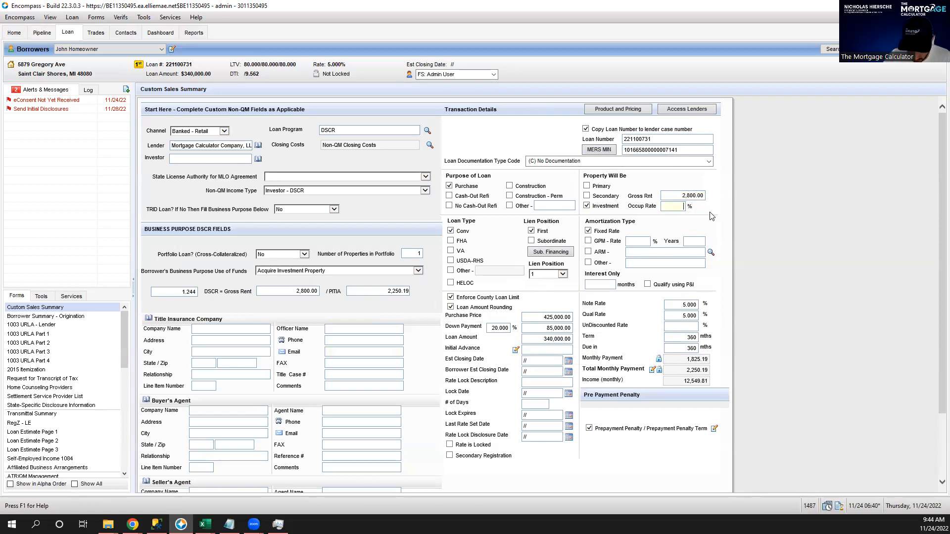
text(100)
key(Tab)
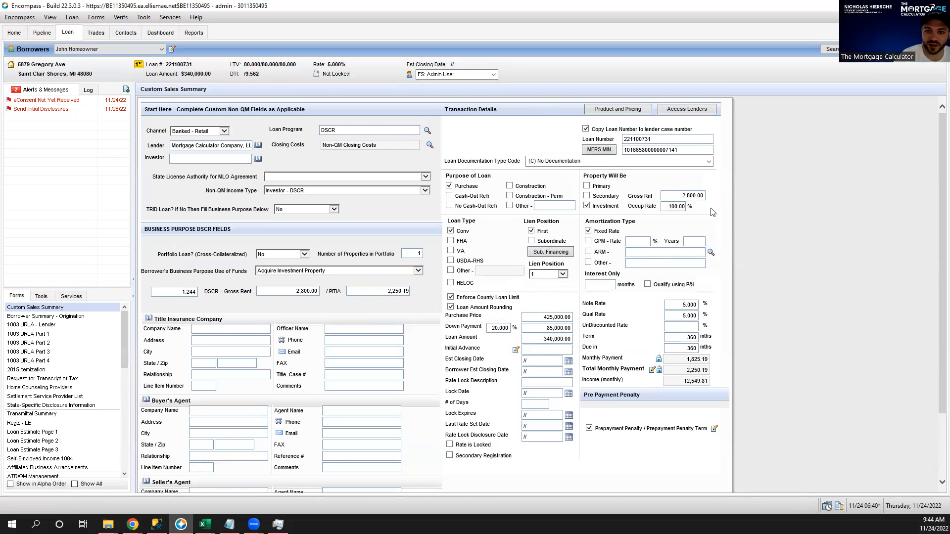
mouse_move(671, 208)
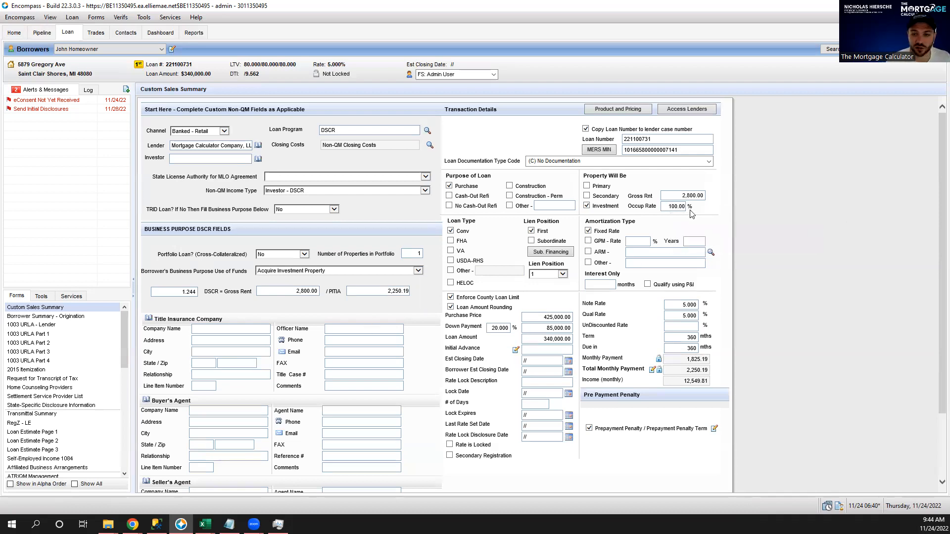
click(179, 292)
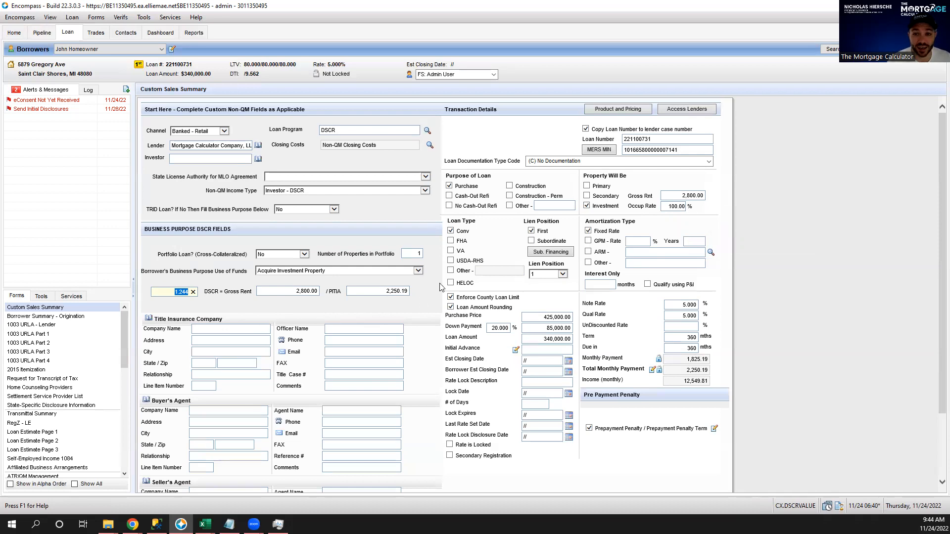
Replace the 5.000 note rate with 8.500 and clear the qualifying rate, dropping DSCR to 0.921.
double_click(676, 304)
key(Delete)
double_click(677, 316)
key(Delete)
click(676, 306)
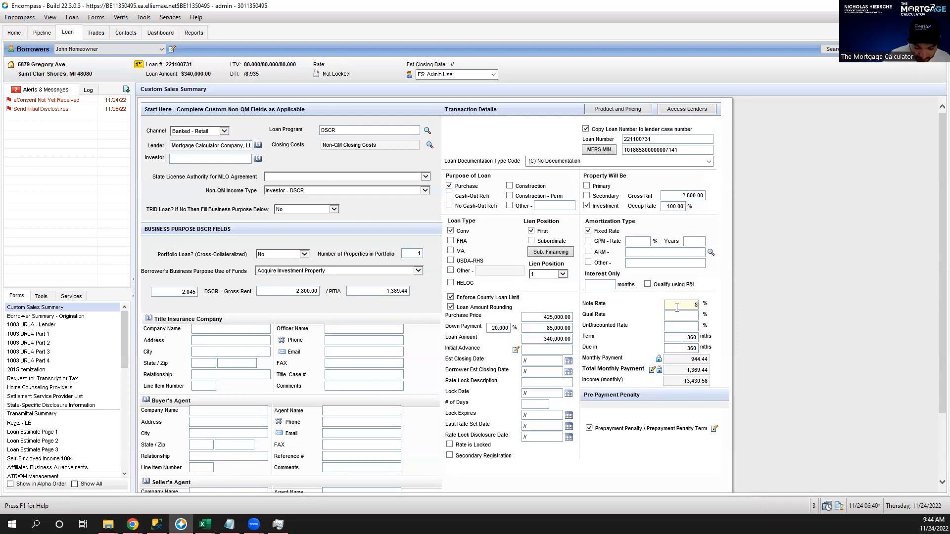
click(687, 316)
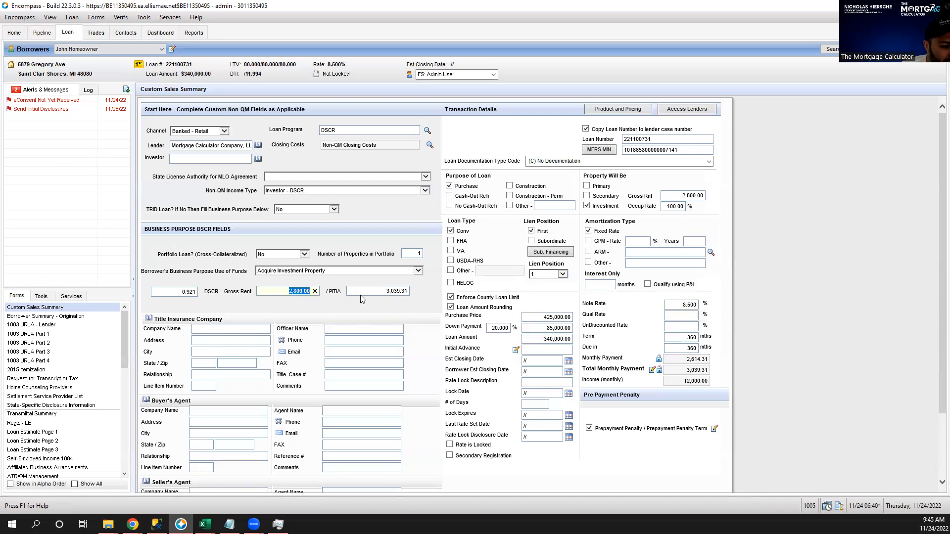
click(185, 292)
drag(185, 293, 145, 301)
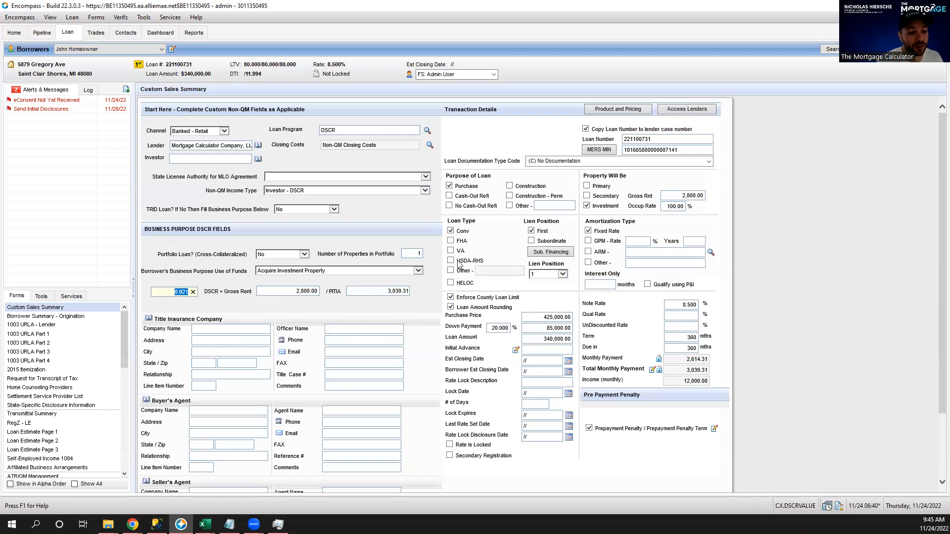
Switch the loan type from Conv to Other with DSCR as its description.
click(165, 295)
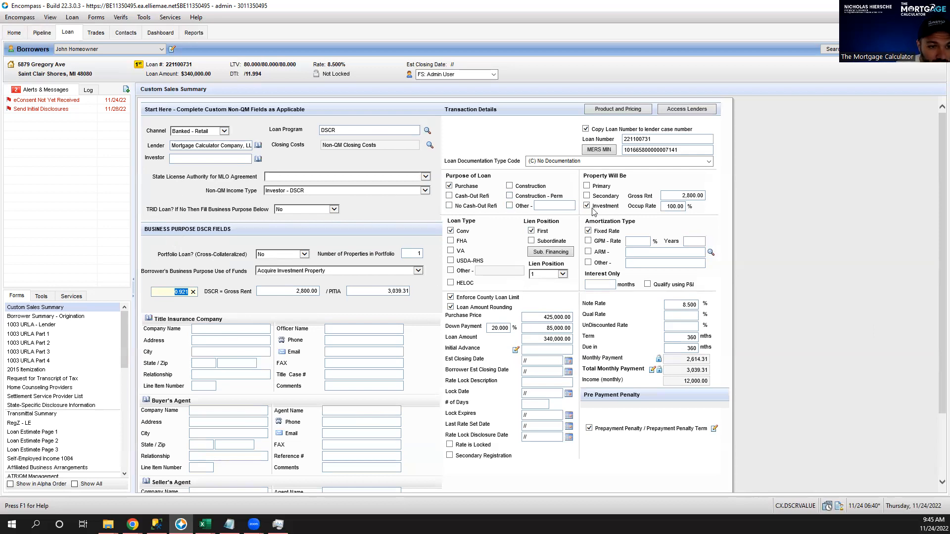
click(450, 271)
click(493, 272)
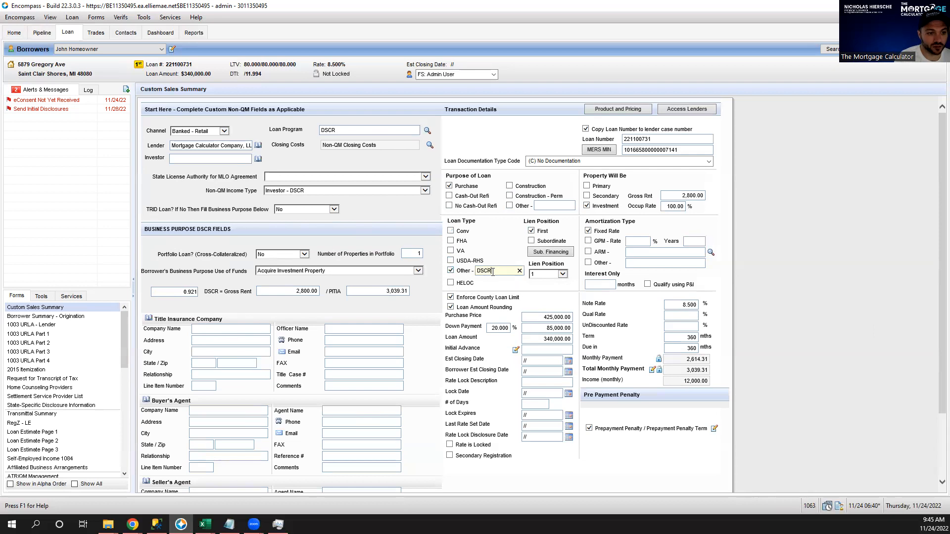
click(505, 287)
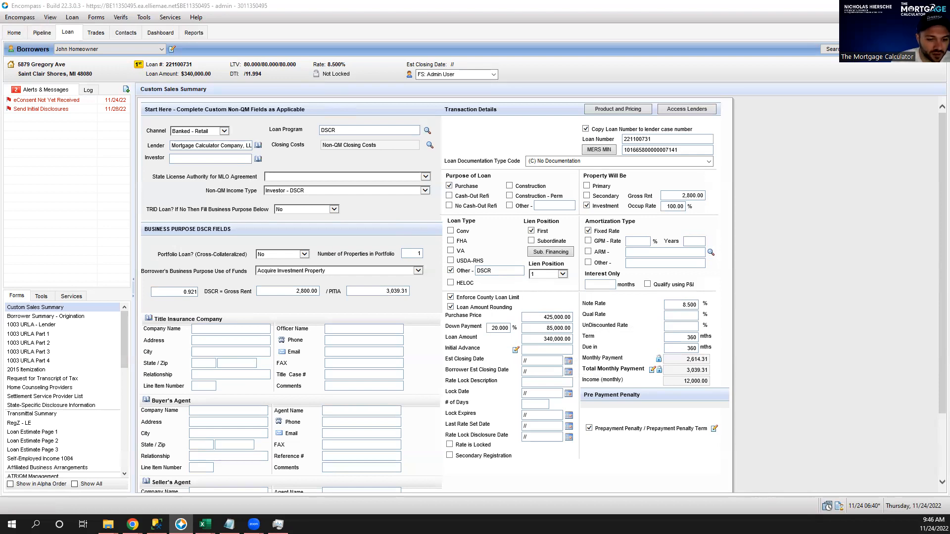
Pick 12/15/2022 as the Est Closing Date and open the Prepayment Penalty quick entry.
click(654, 428)
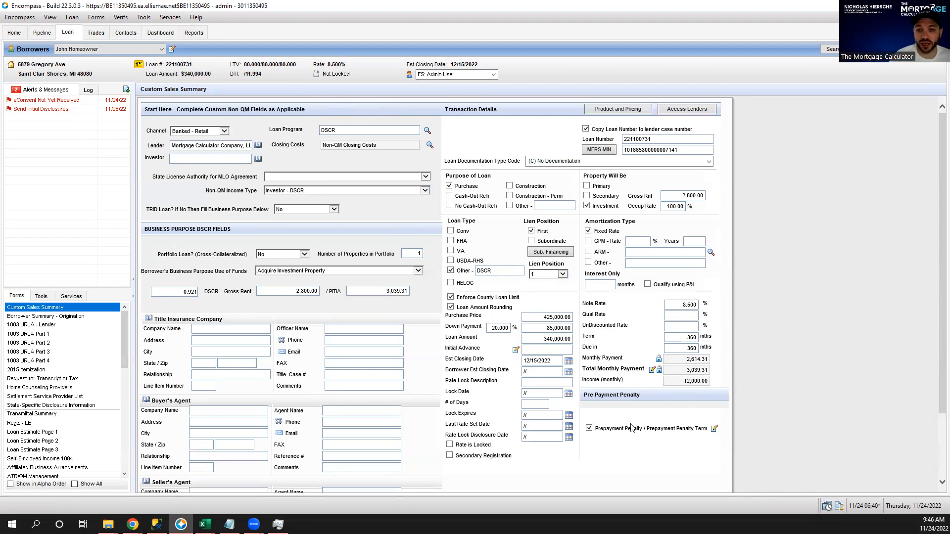
click(714, 429)
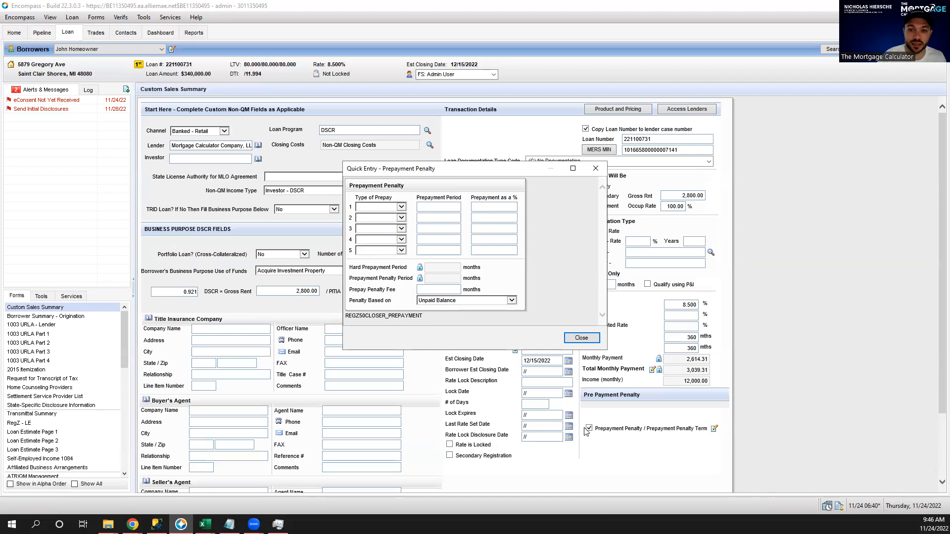
Set the prepayment type to Hard in all five penalty rows.
click(402, 208)
click(396, 214)
click(401, 218)
click(391, 224)
click(401, 229)
click(388, 236)
click(389, 240)
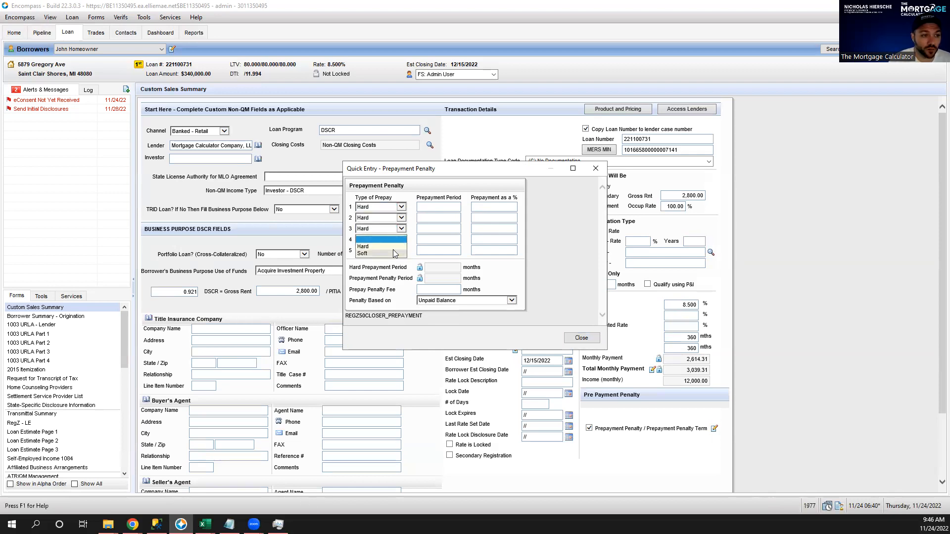
click(372, 231)
click(378, 251)
click(368, 258)
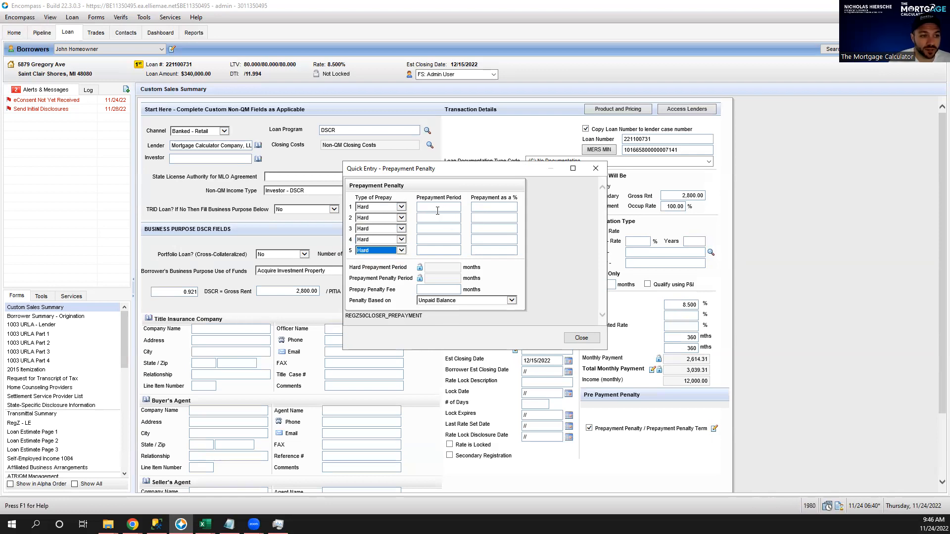
Enter a 12-month prepayment period in rows 1–5, totalling 60 months.
key(Tab)
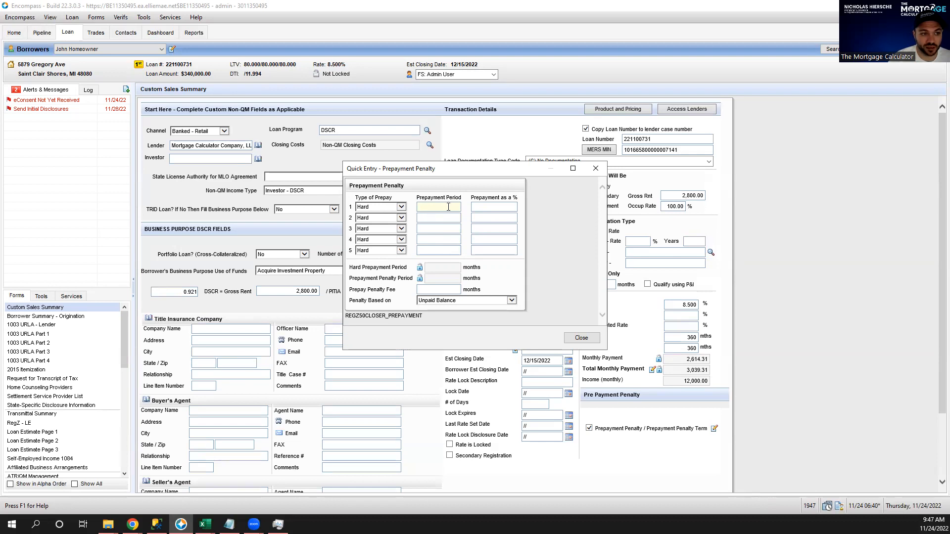
text(12)
key(Tab)
text(12)
click(433, 229)
text(12)
click(433, 240)
text(12)
click(437, 251)
text(12)
click(497, 249)
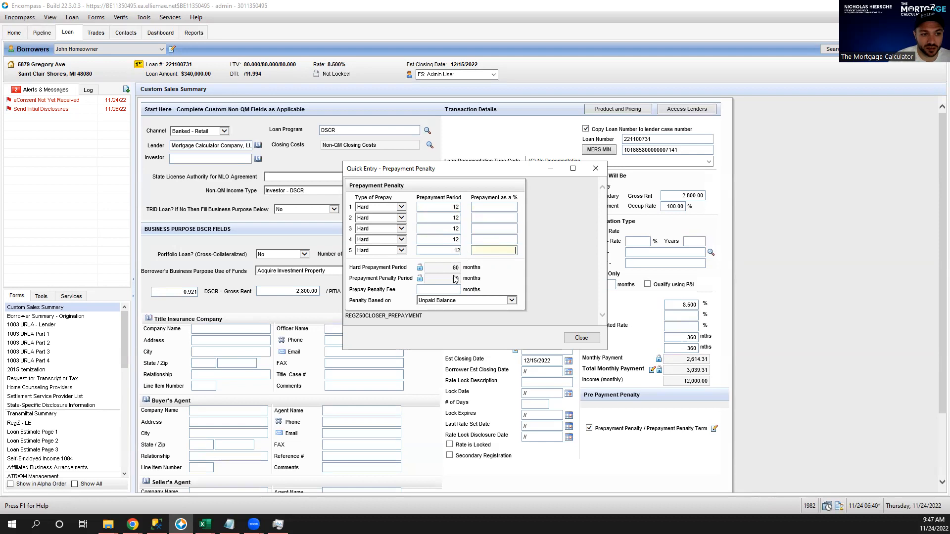
click(493, 208)
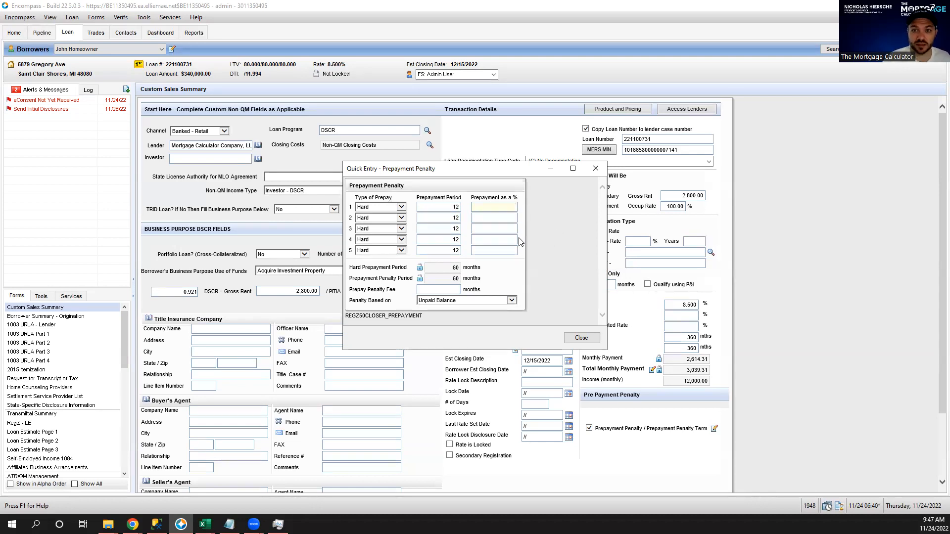
Enter 5 as the prepayment percentage in all five rows.
text(5)
key(Tab)
text(5)
key(Tab)
text(5)
key(Tab)
text(5)
key(Tab)
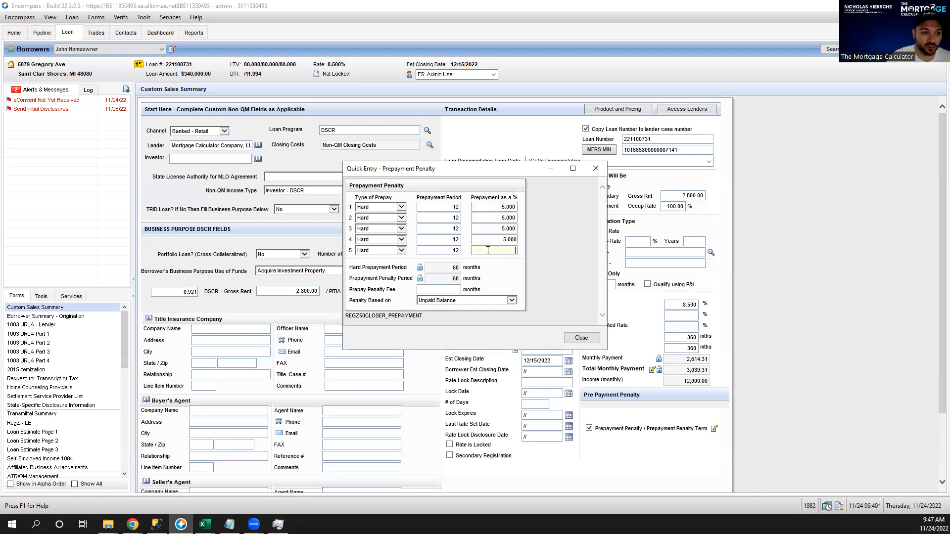
text(5)
key(Tab)
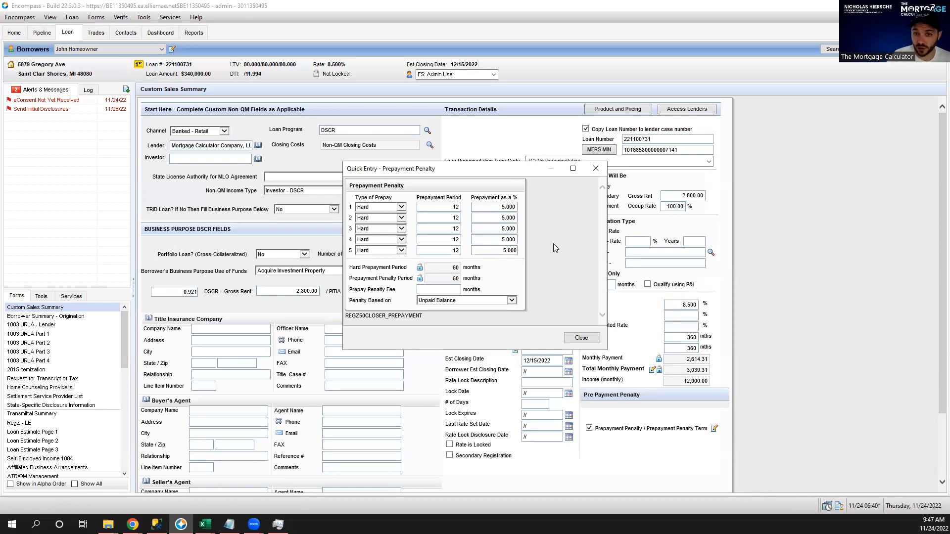
Change rows 2–5 percentages to 4, 3, 2 and 1 for a step-down.
click(496, 218)
text(4)
click(500, 229)
text(3)
click(495, 240)
text(2)
click(495, 251)
text(1)
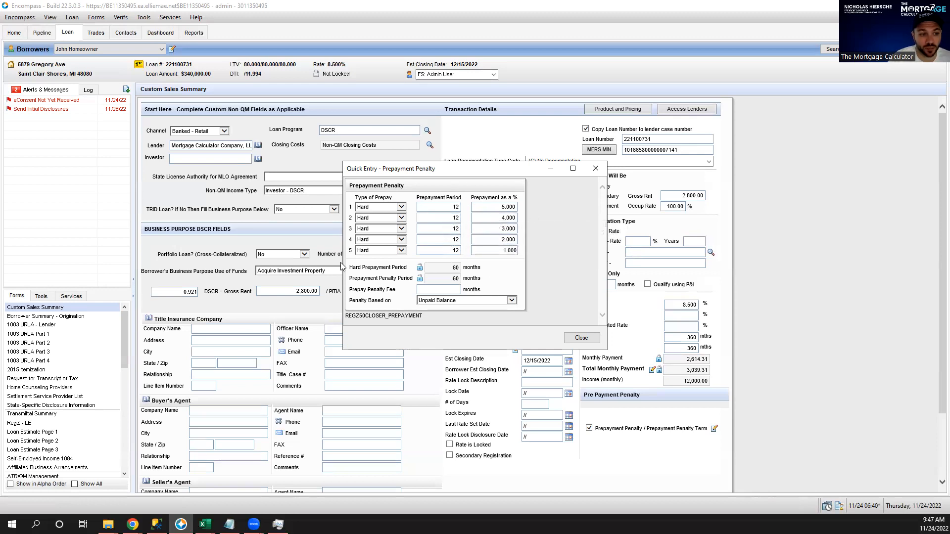
Base the penalty on Unpaid Balance and close the prepayment penalty entry.
click(462, 301)
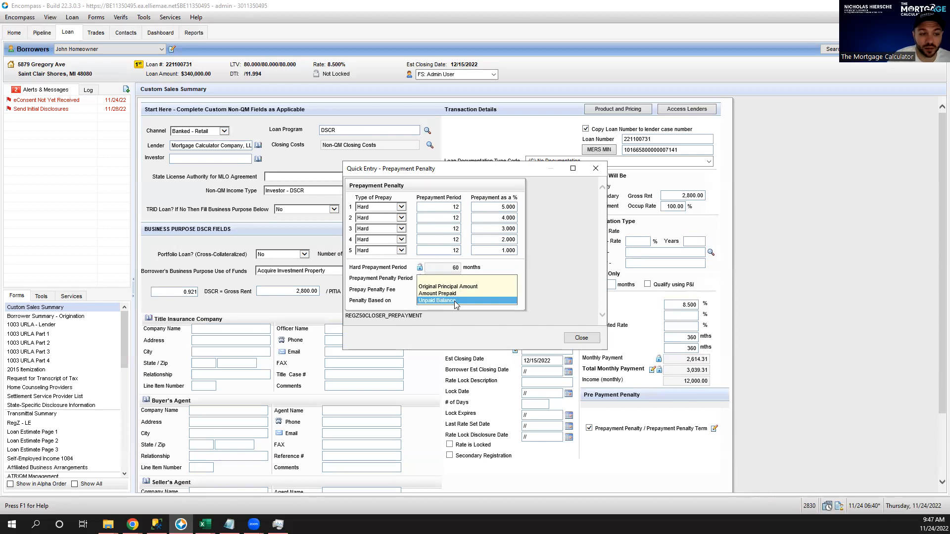
click(456, 300)
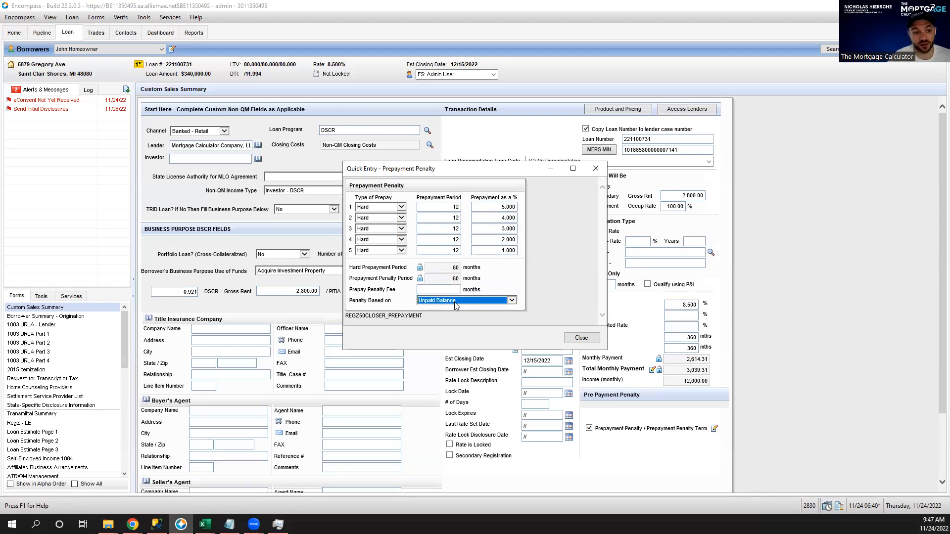
click(533, 299)
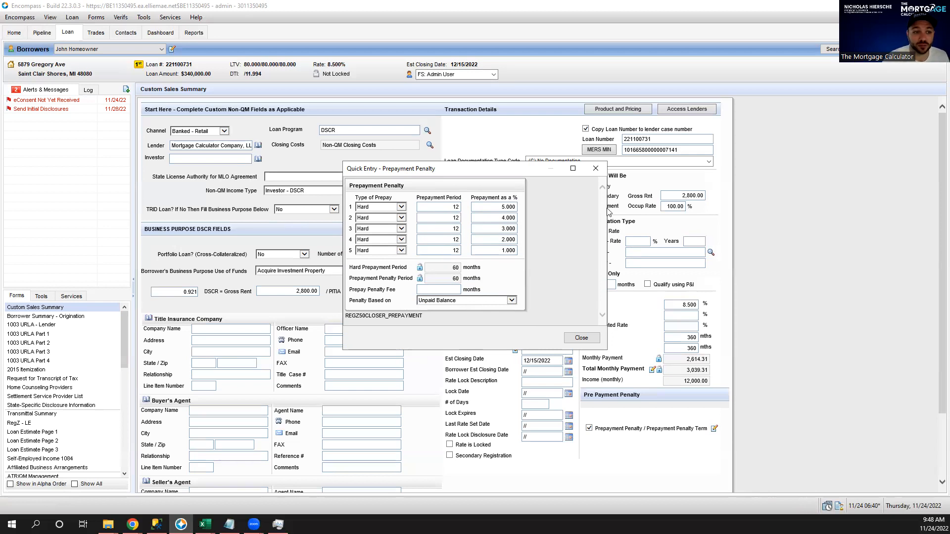
click(489, 205)
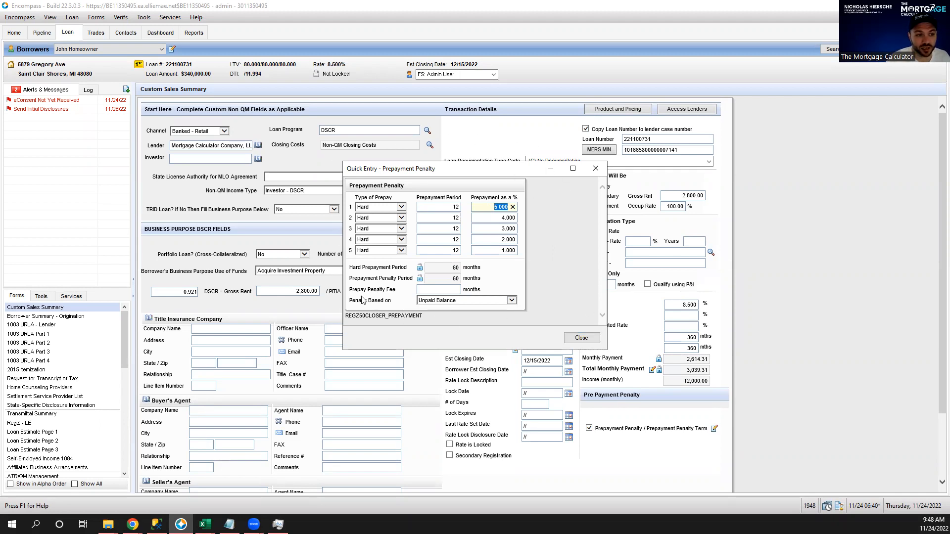
click(474, 207)
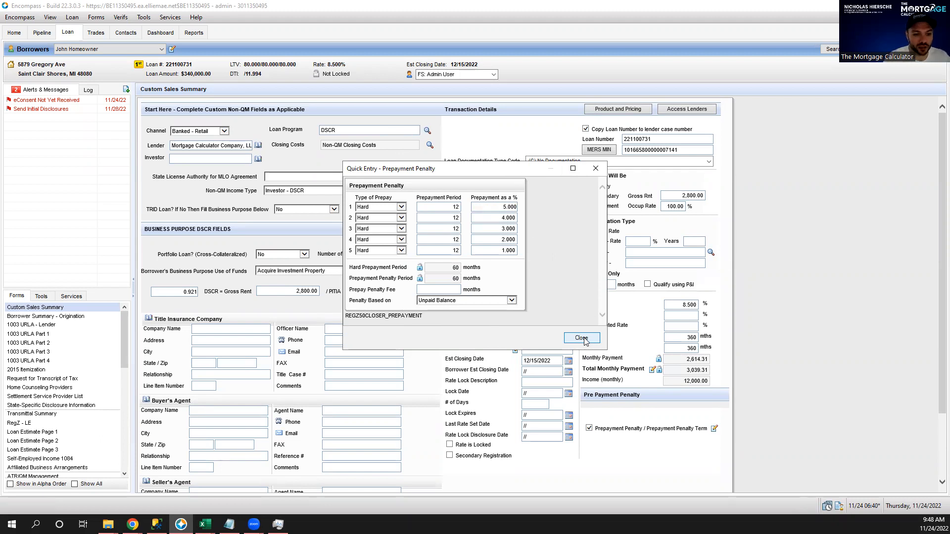
click(584, 340)
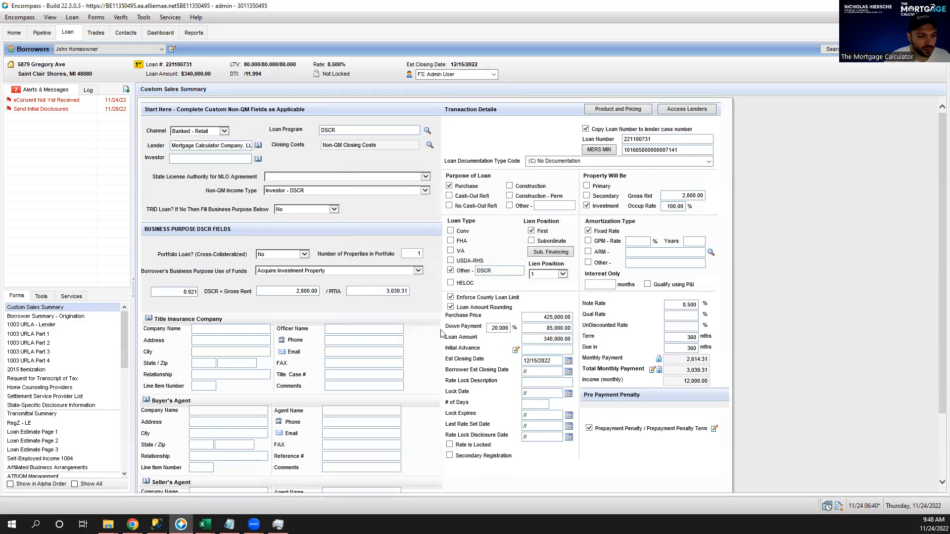
scroll(428, 336, down, 2)
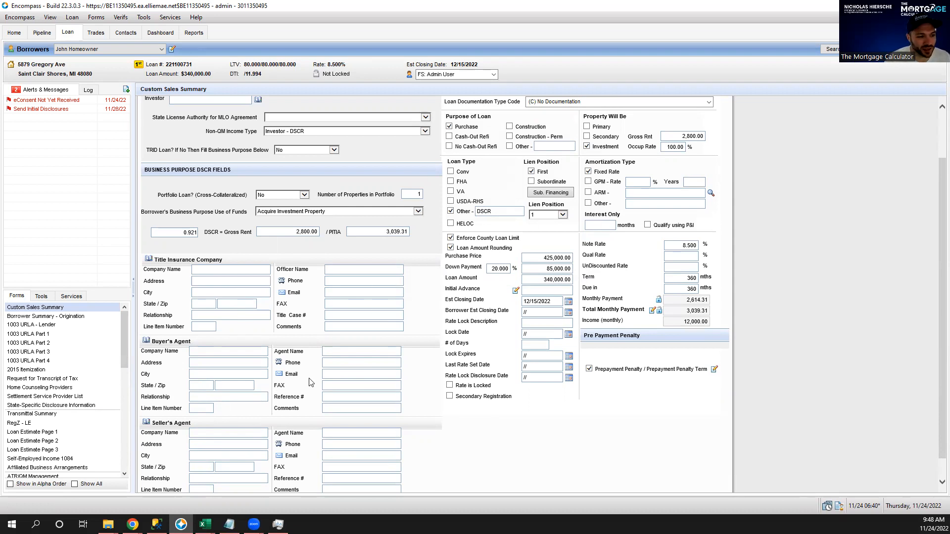
click(74, 317)
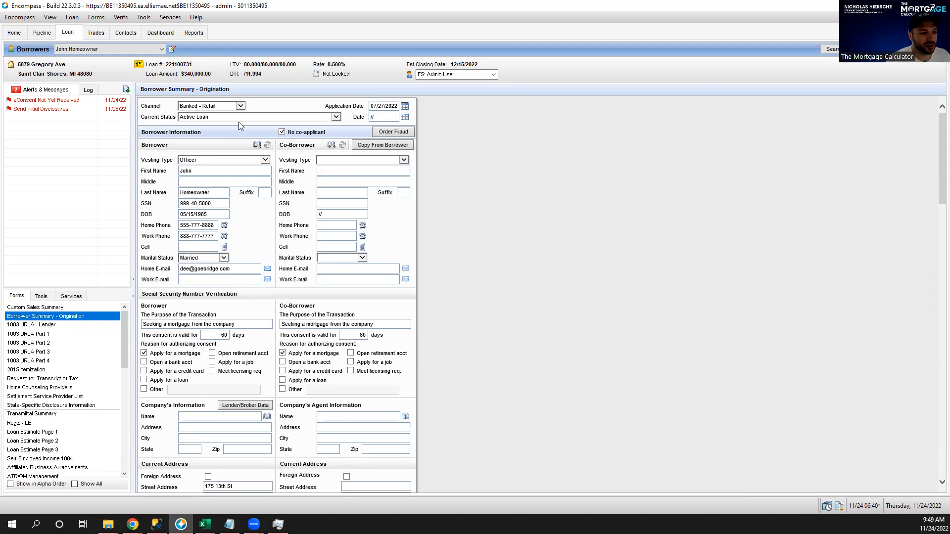
Keep channel Banked - Retail and vesting Officer, then fill Company's Information from lender data.
click(242, 104)
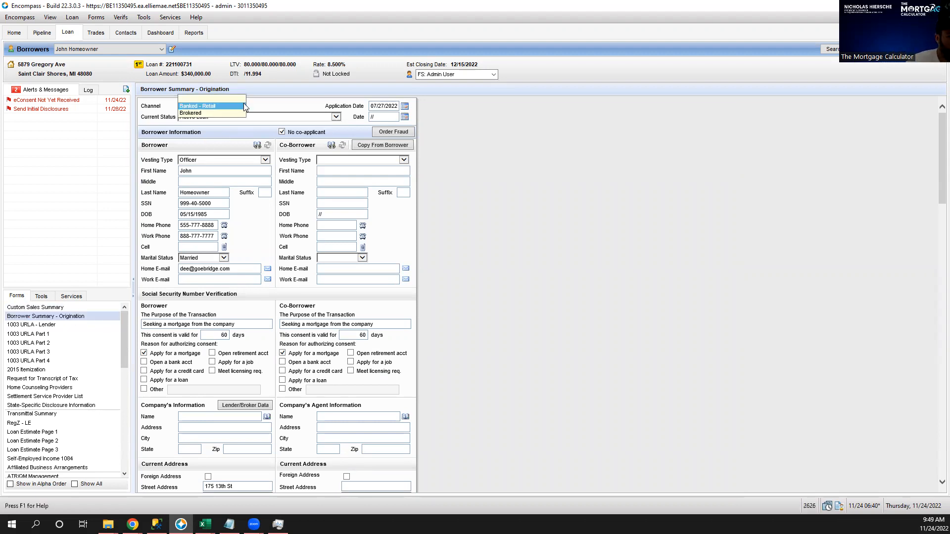
click(550, 125)
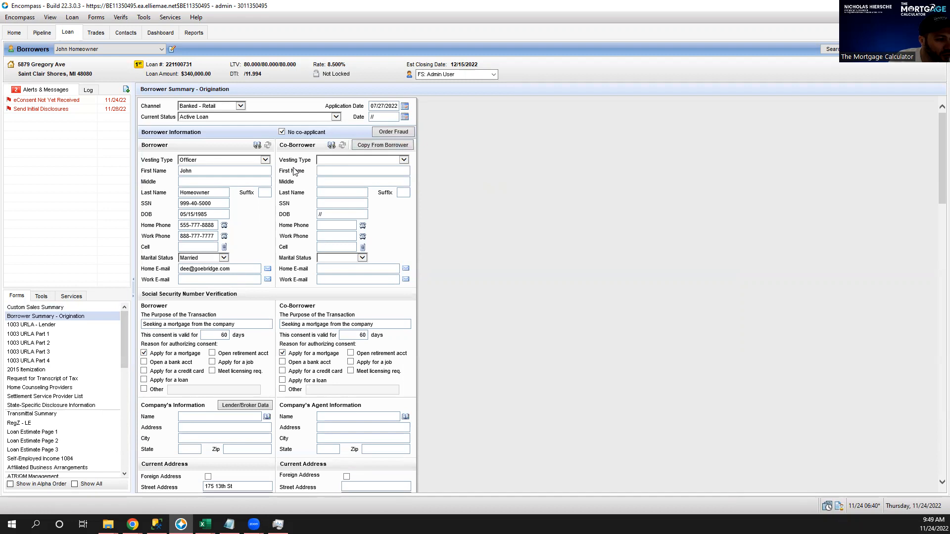
click(230, 165)
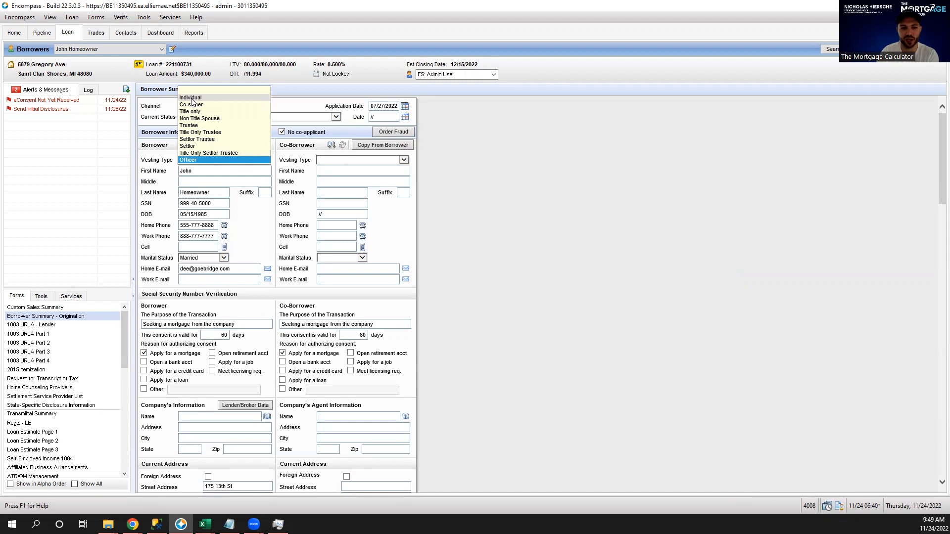
click(196, 167)
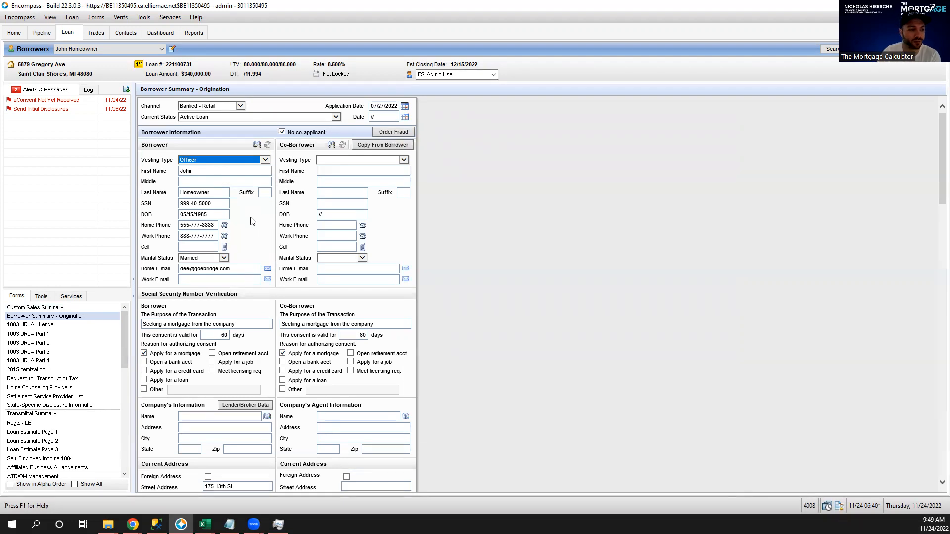
click(228, 270)
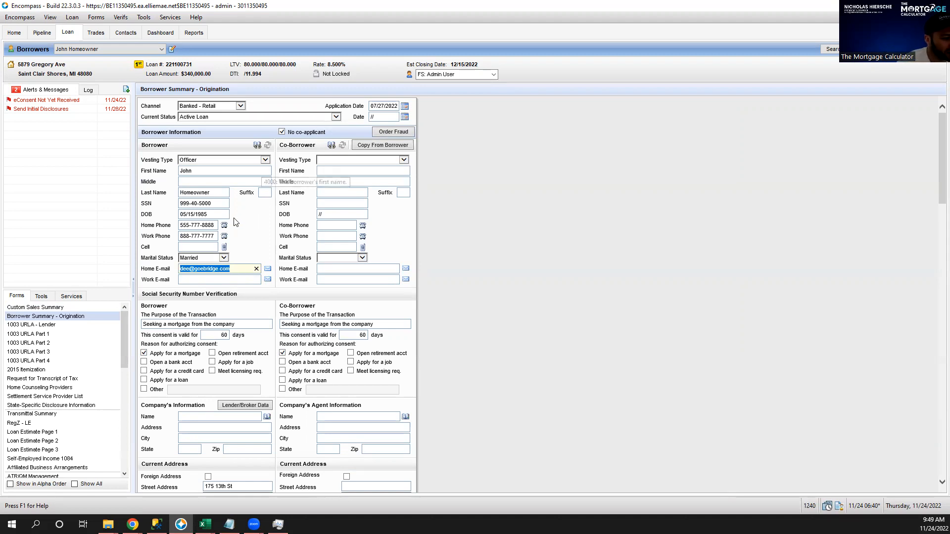
scroll(268, 218, down, 5)
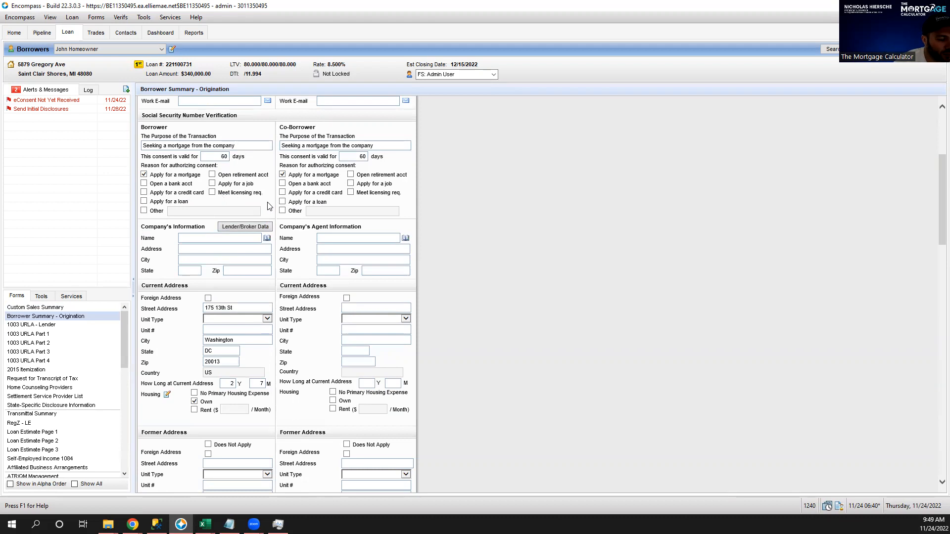
click(246, 226)
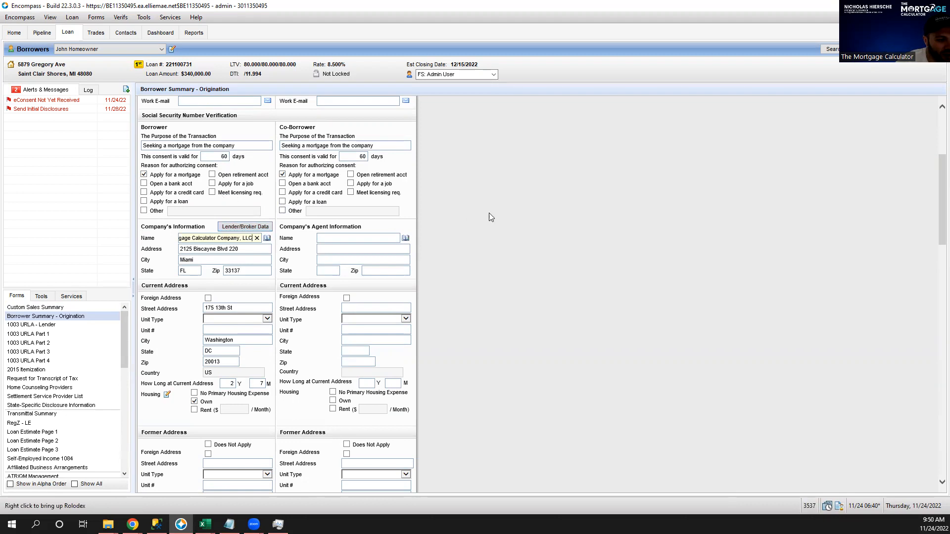
Check Does Not Apply for the borrower's former address and scroll to the subject property.
scroll(486, 191, down, 1)
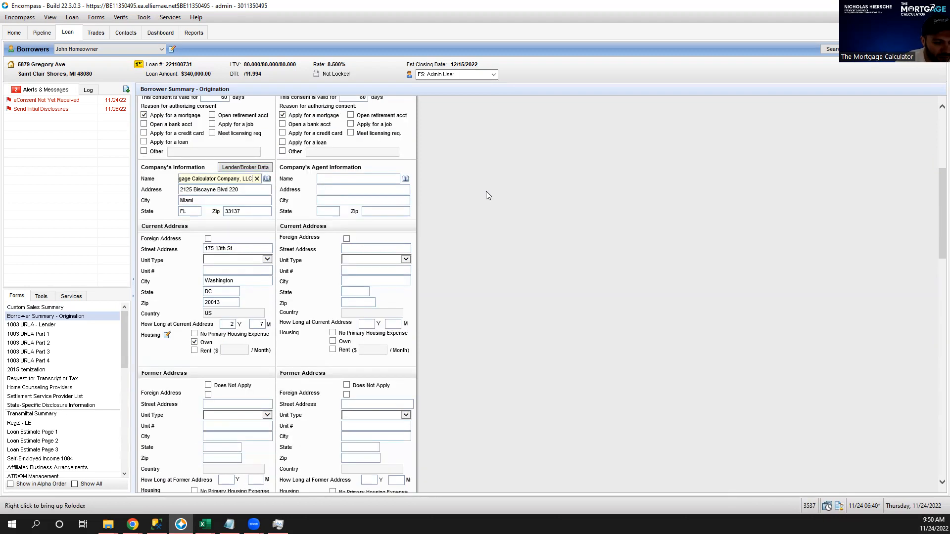
scroll(487, 192, down, 1)
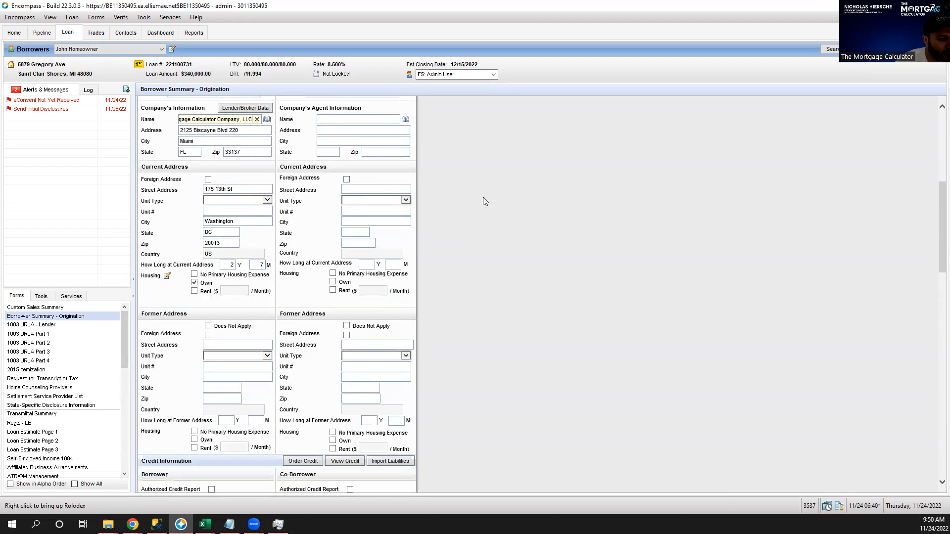
click(208, 326)
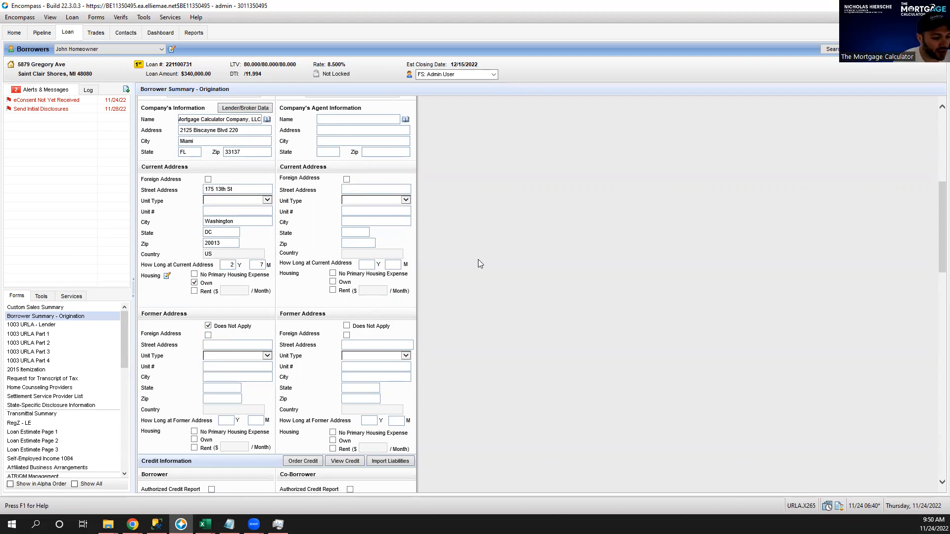
scroll(478, 259, down, 5)
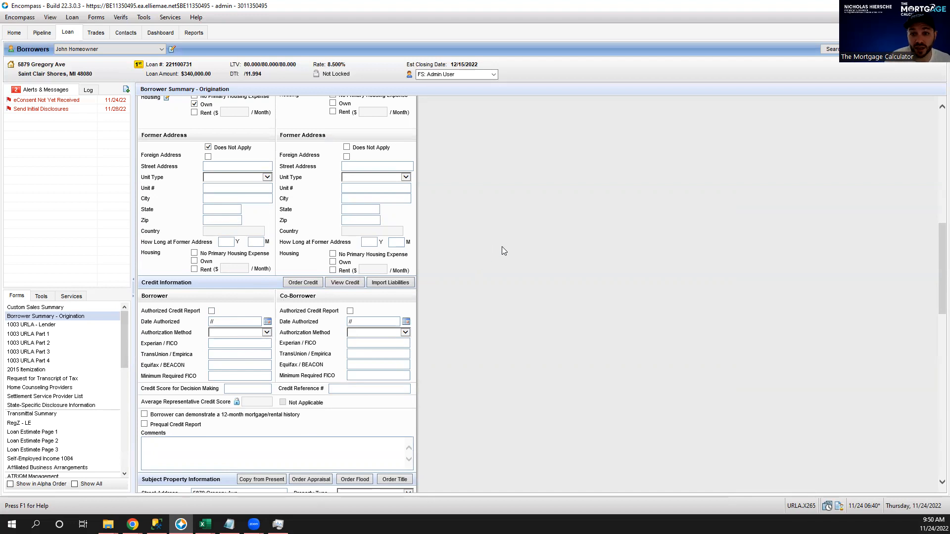
scroll(523, 249, down, 3)
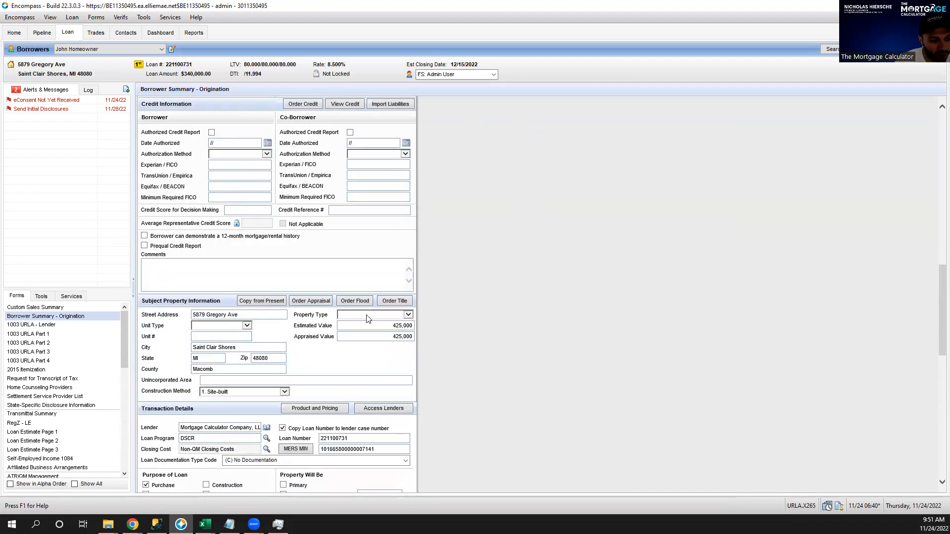
Change the subject property zip to 33137 (Miami, Miami-dade) and set property type Detached.
double_click(269, 360)
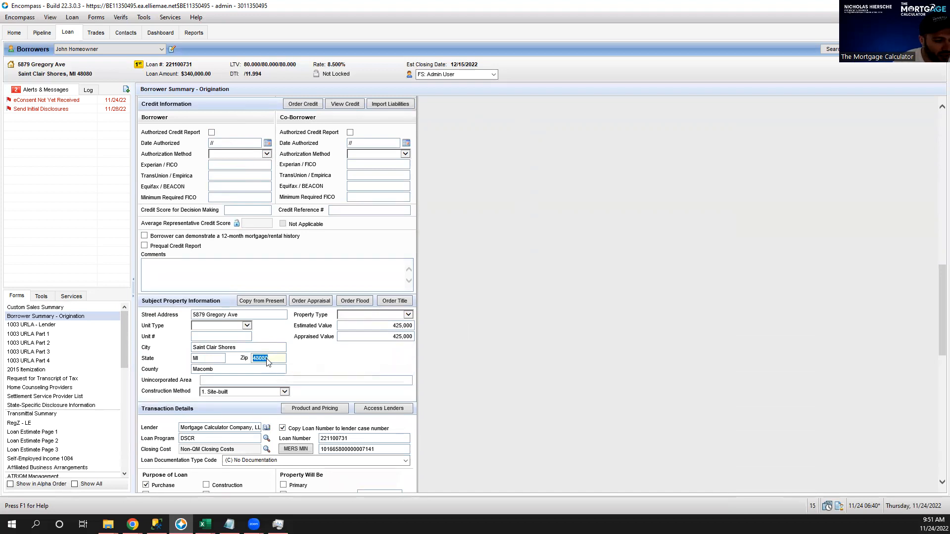
text(3313)
click(344, 367)
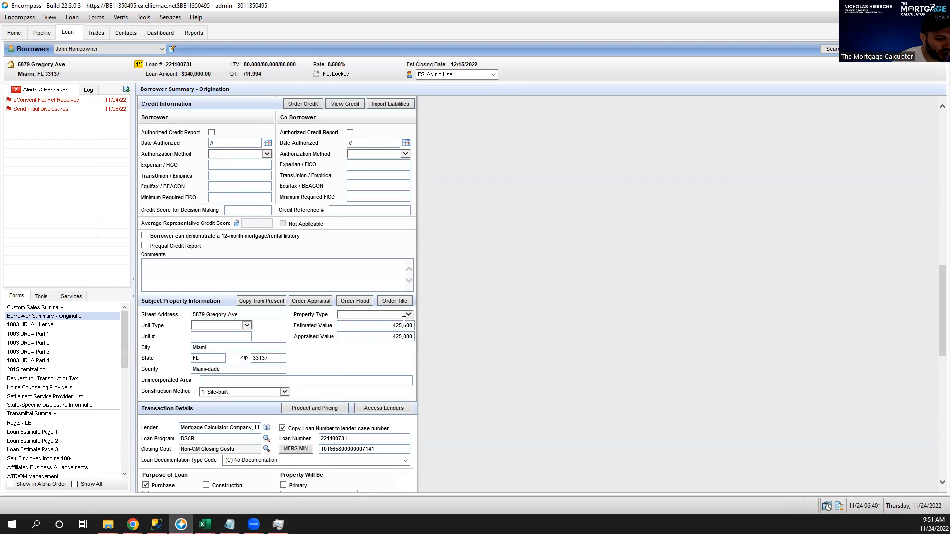
click(367, 316)
click(351, 343)
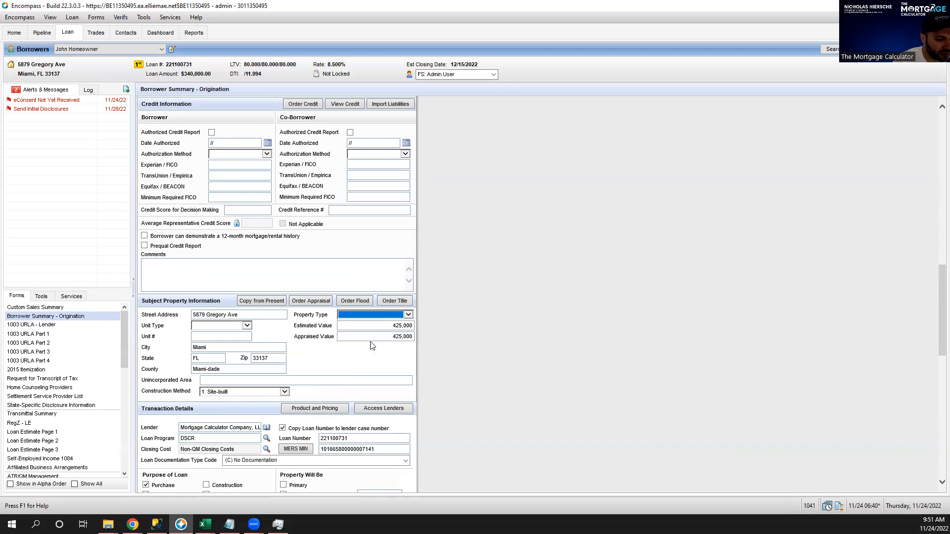
scroll(453, 331, down, 1)
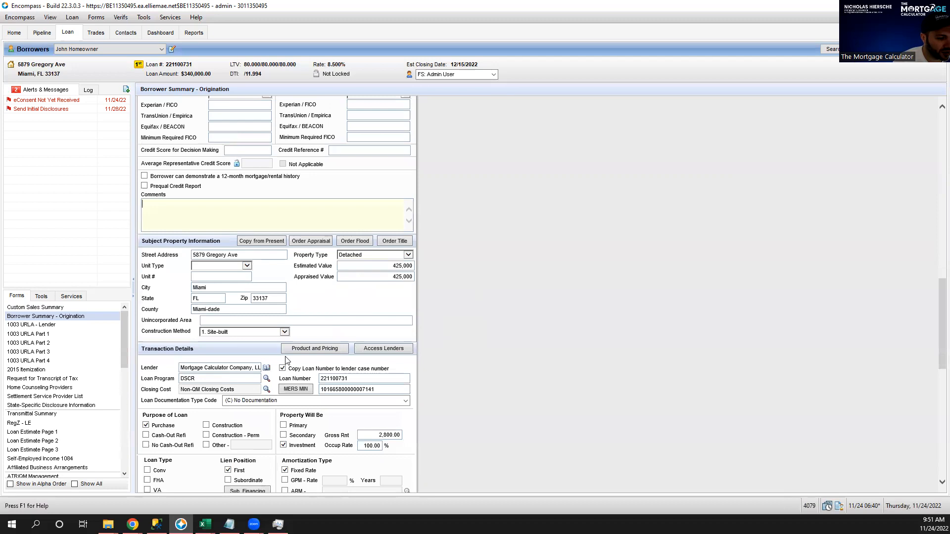
scroll(617, 334, down, 1)
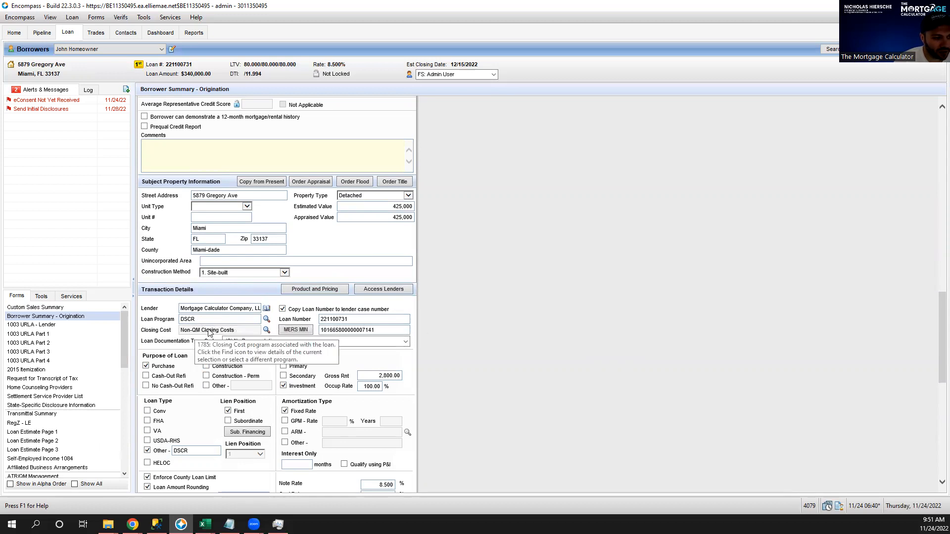
scroll(503, 303, down, 3)
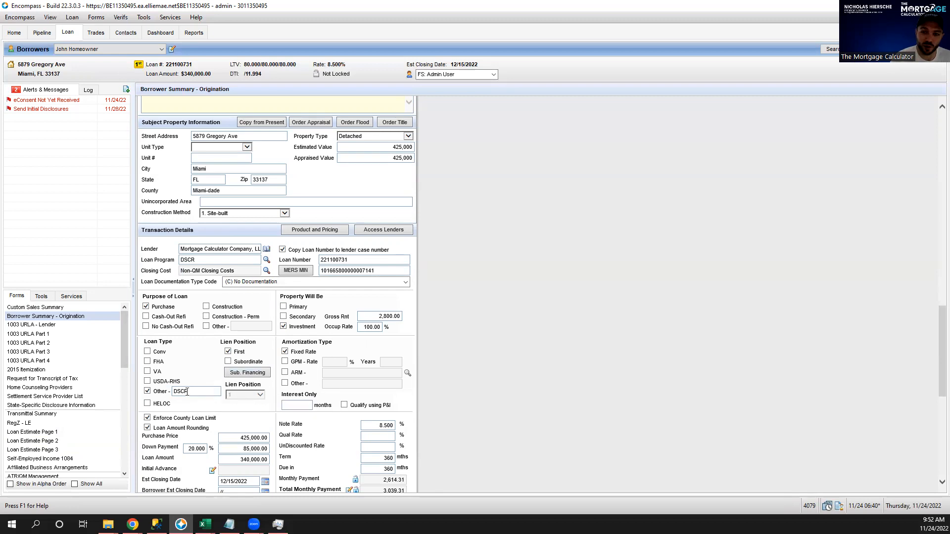
double_click(198, 391)
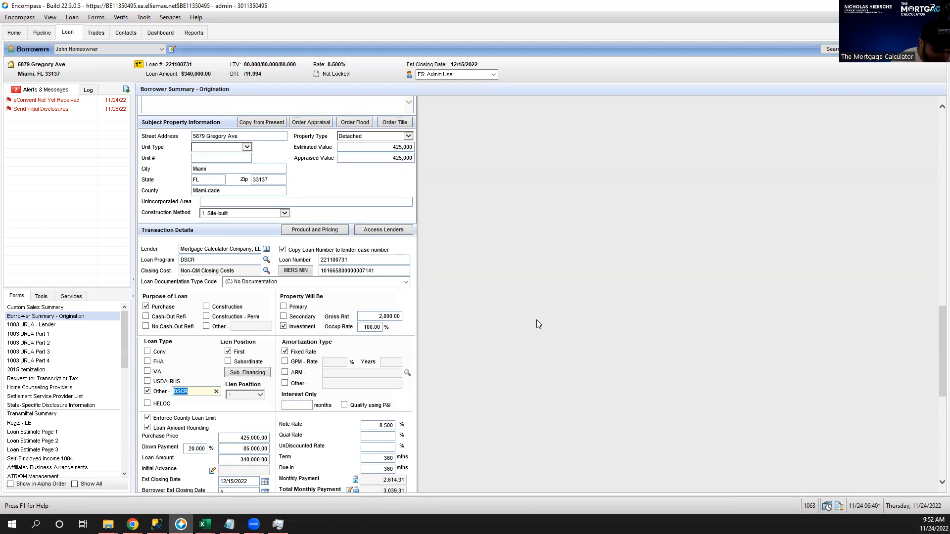
scroll(536, 323, down, 3)
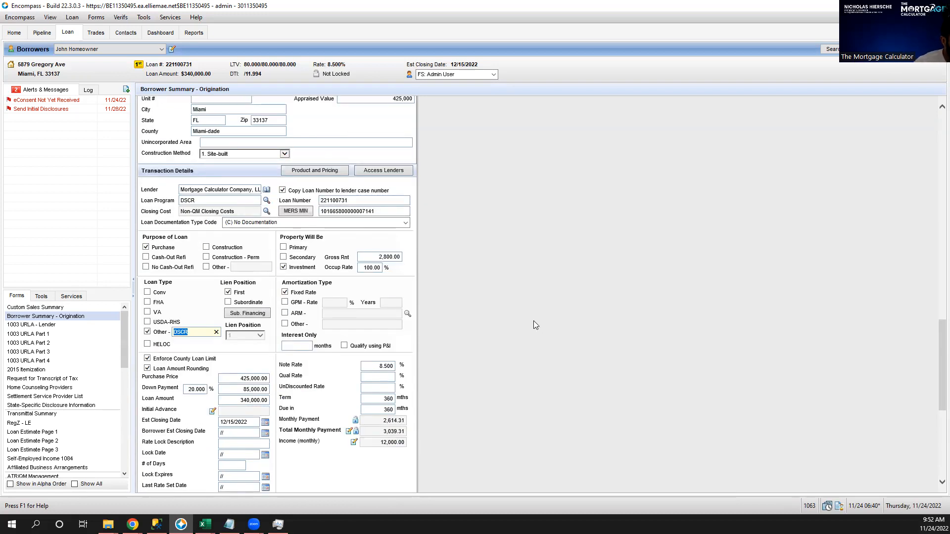
scroll(534, 324, down, 3)
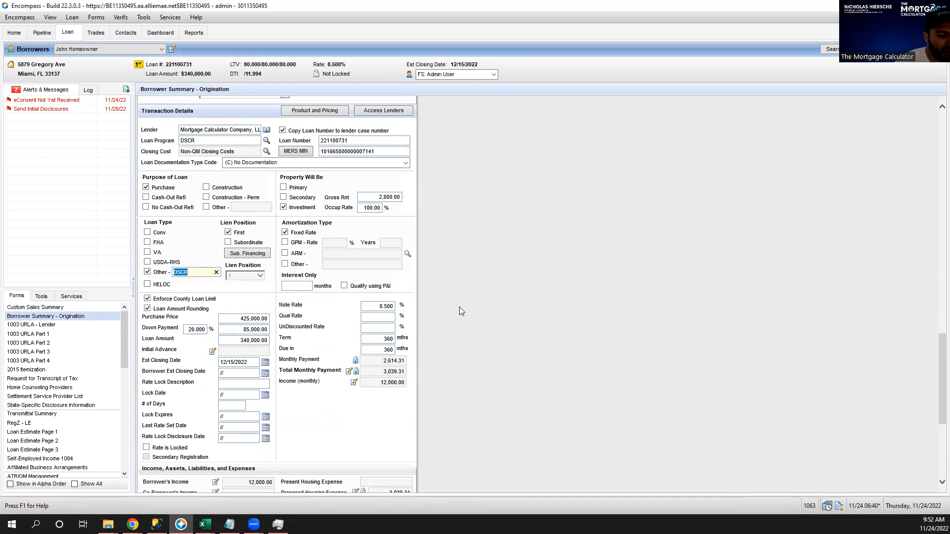
click(367, 306)
click(366, 317)
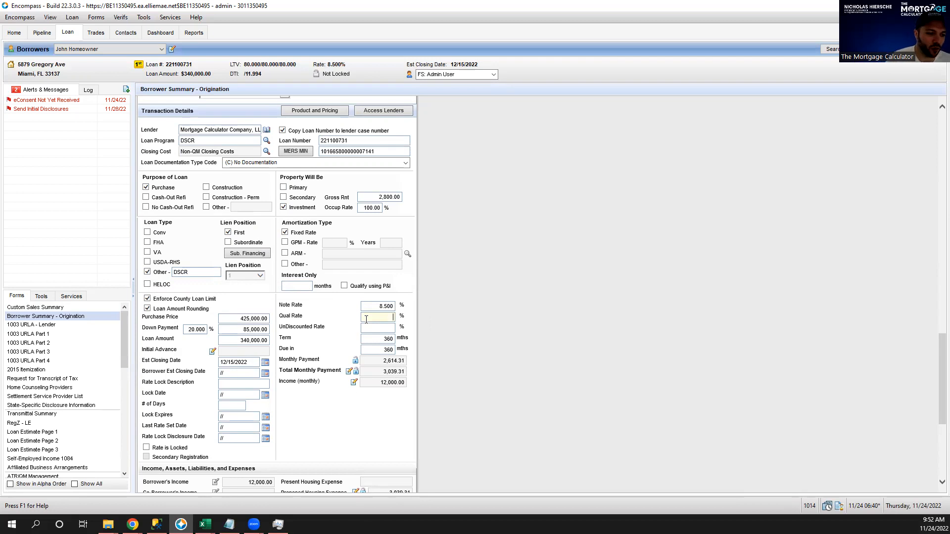
click(367, 307)
double_click(367, 309)
key(Tab)
click(367, 305)
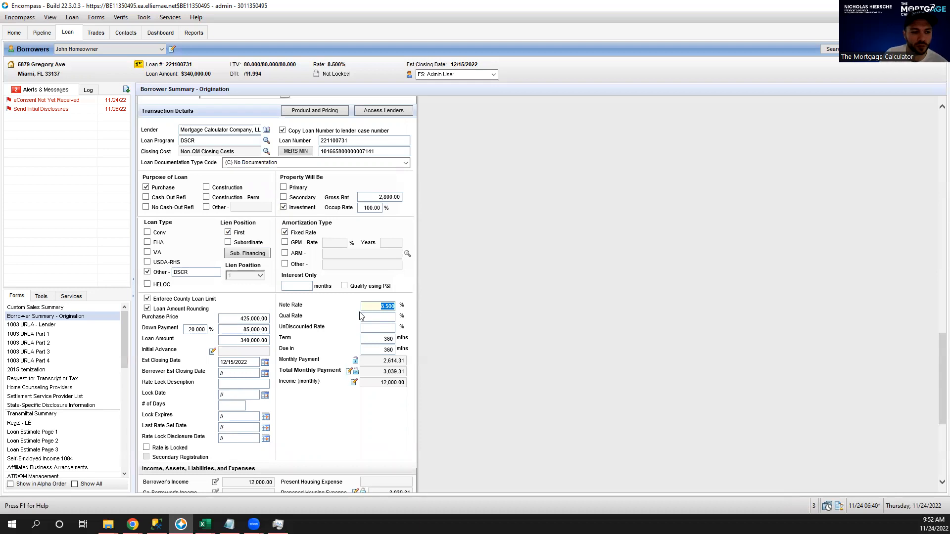
click(373, 317)
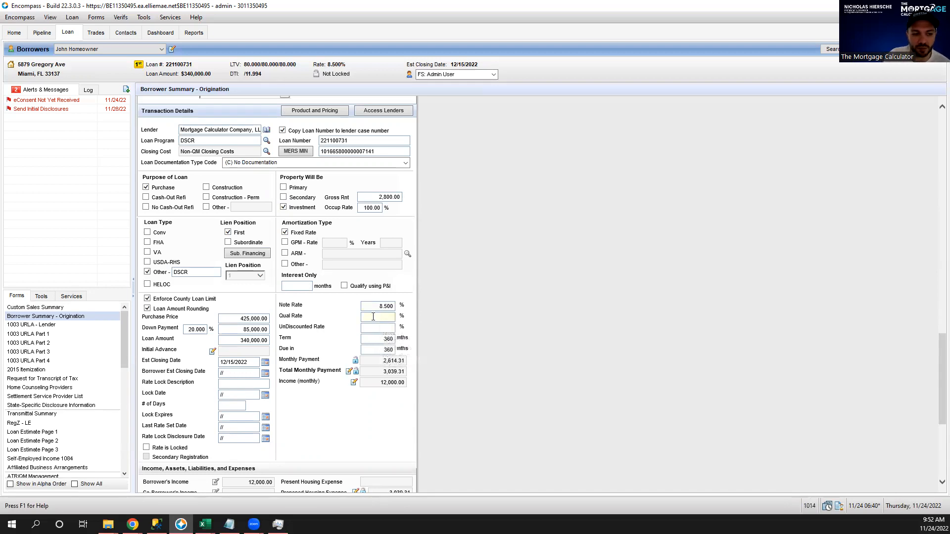
click(375, 308)
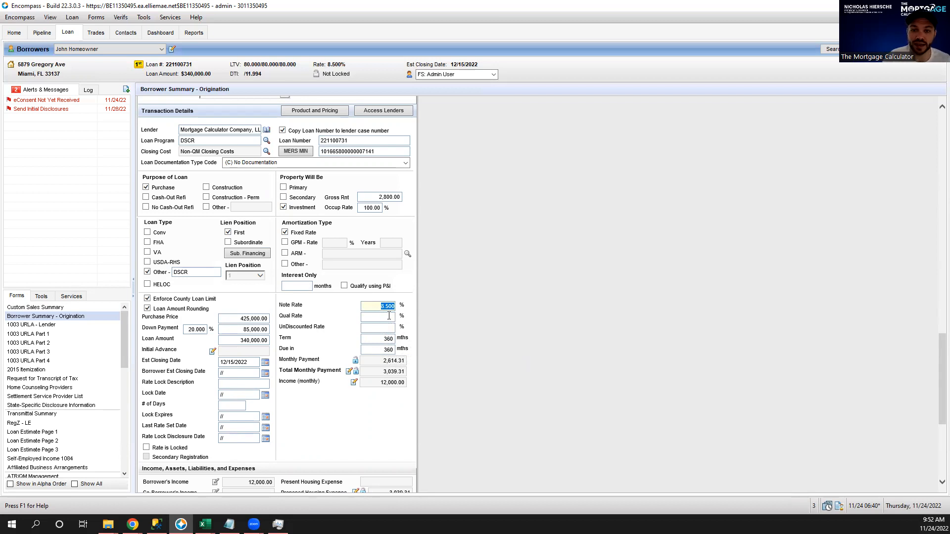
click(382, 317)
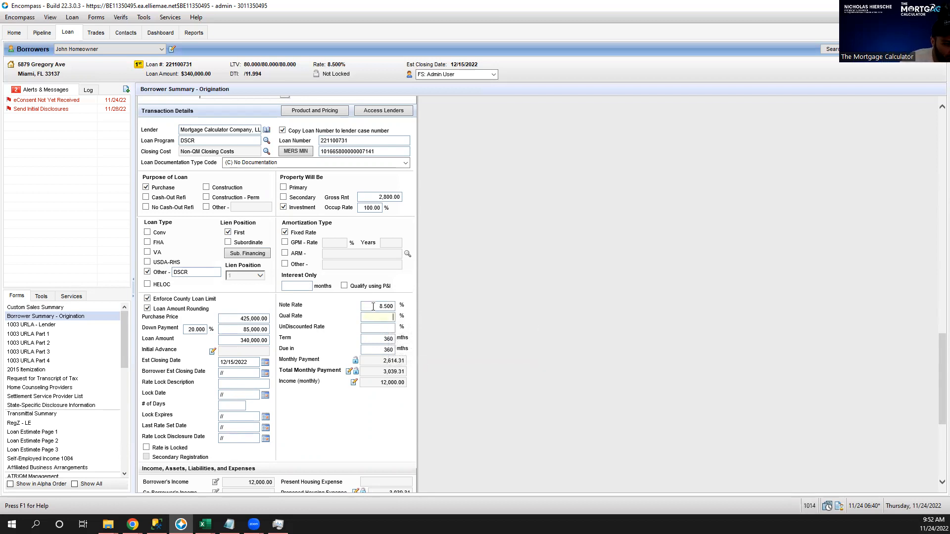
click(376, 308)
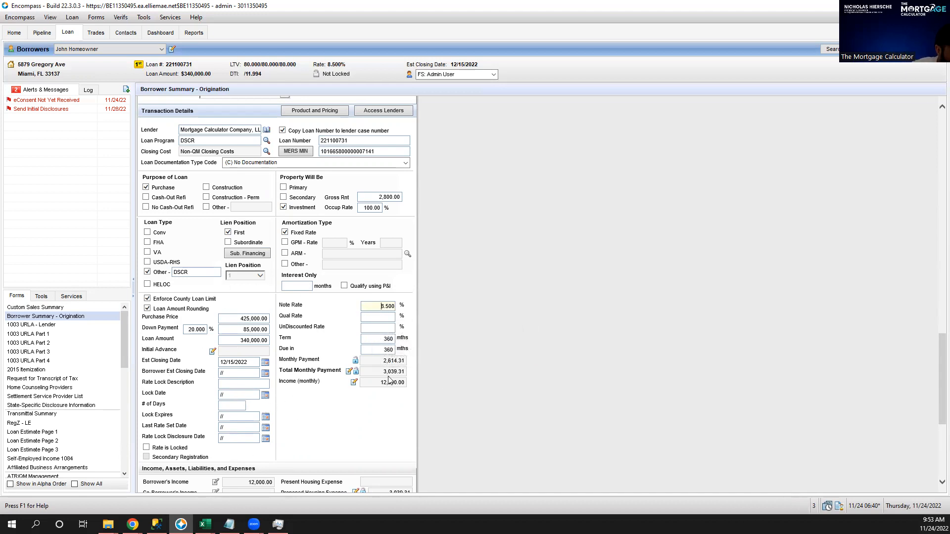
click(349, 372)
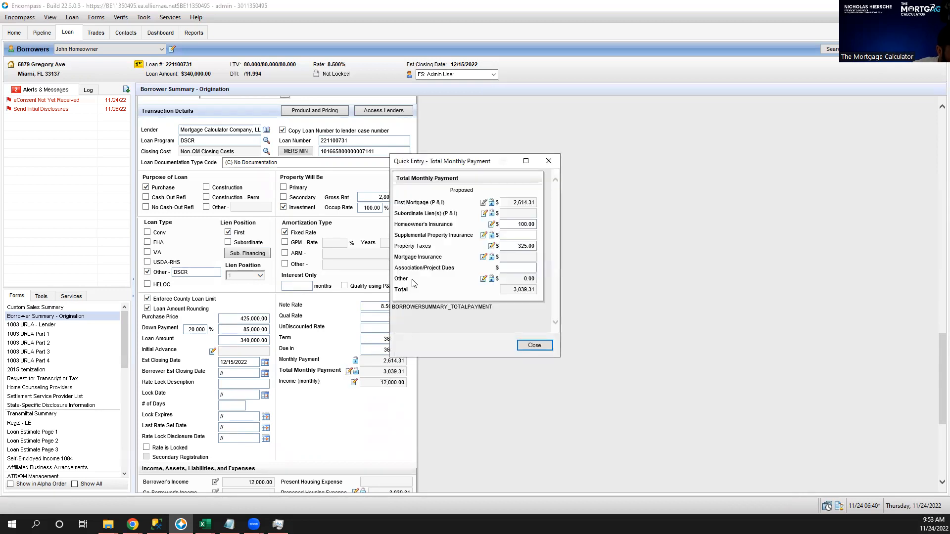
Review hazard insurance, property tax and mortgage insurance calculations, keeping Loan Amount as MI basis.
click(492, 224)
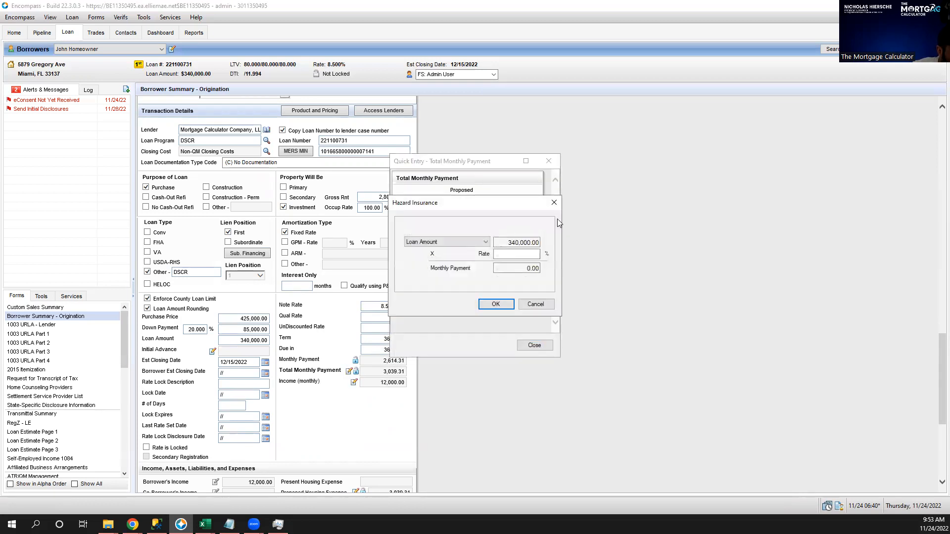
click(555, 203)
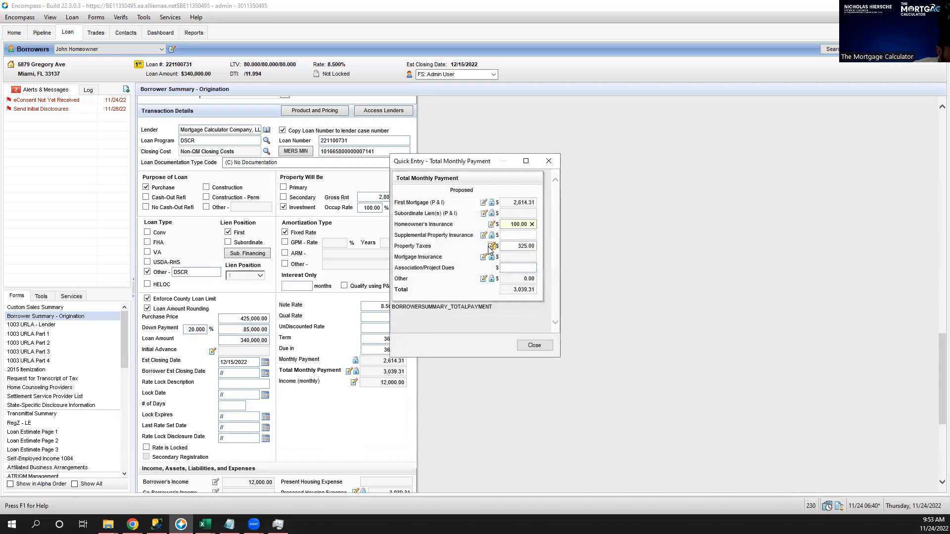
click(491, 246)
click(554, 162)
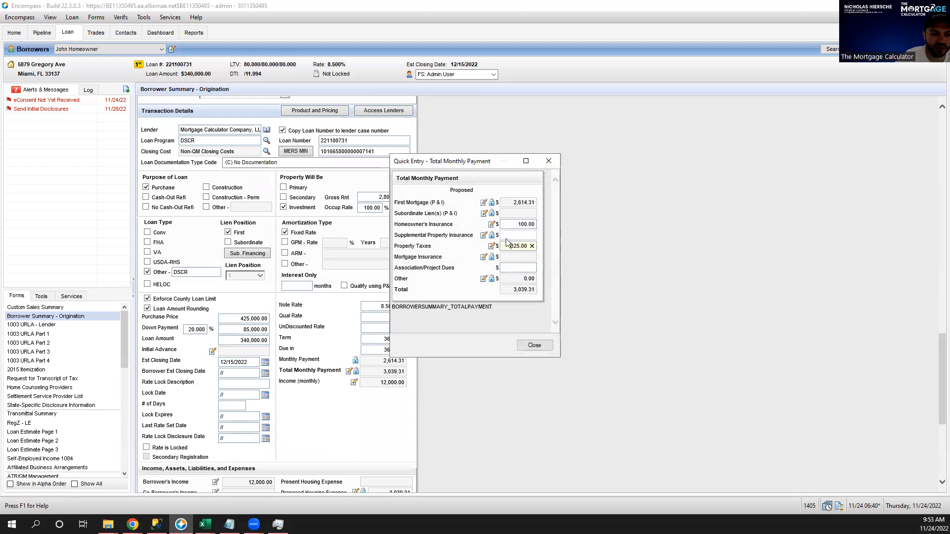
click(484, 257)
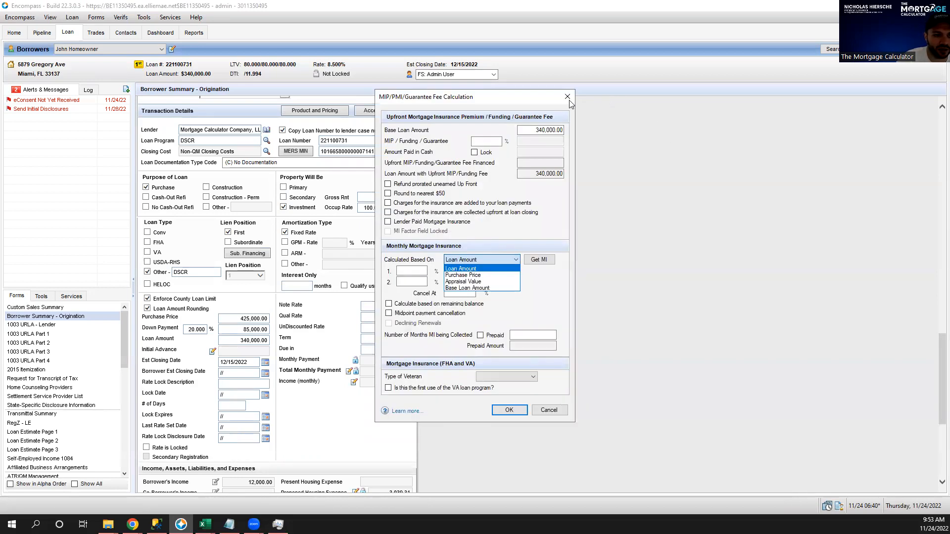
click(569, 103)
click(567, 97)
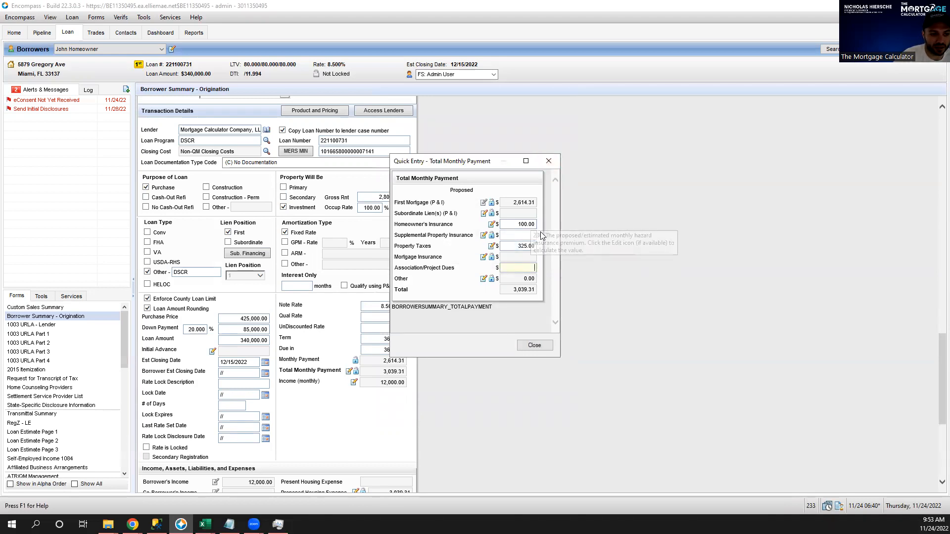
click(548, 161)
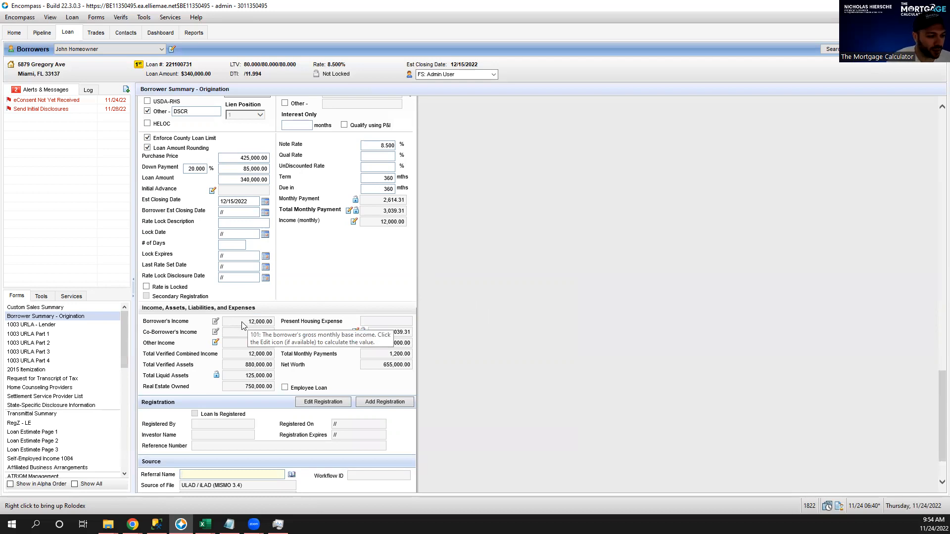
Scroll to the bottom of Borrower Summary and open the 1003 URLA - Lender form.
scroll(552, 280, down, 3)
scroll(552, 280, down, 1)
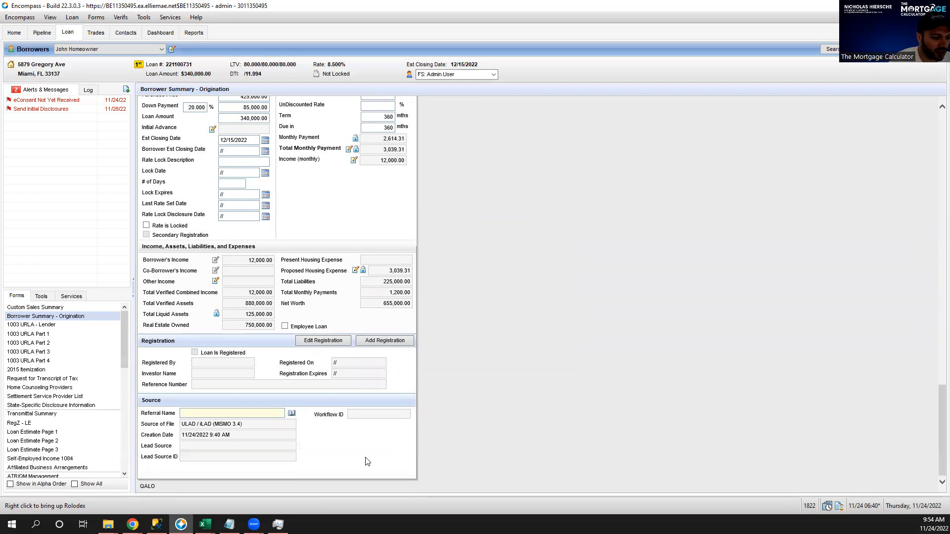
click(53, 327)
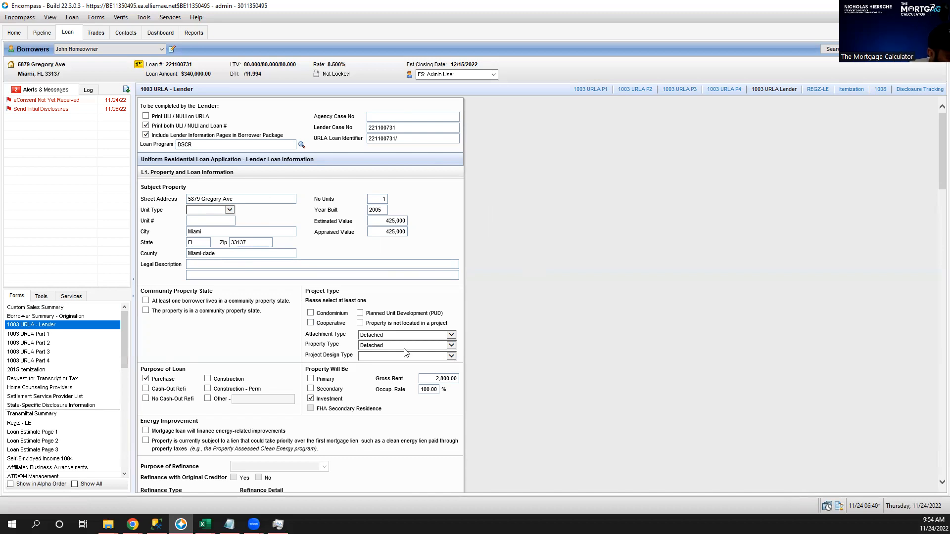
Check 'Property is not located in a project' and scroll down to L2. Title Information.
click(360, 323)
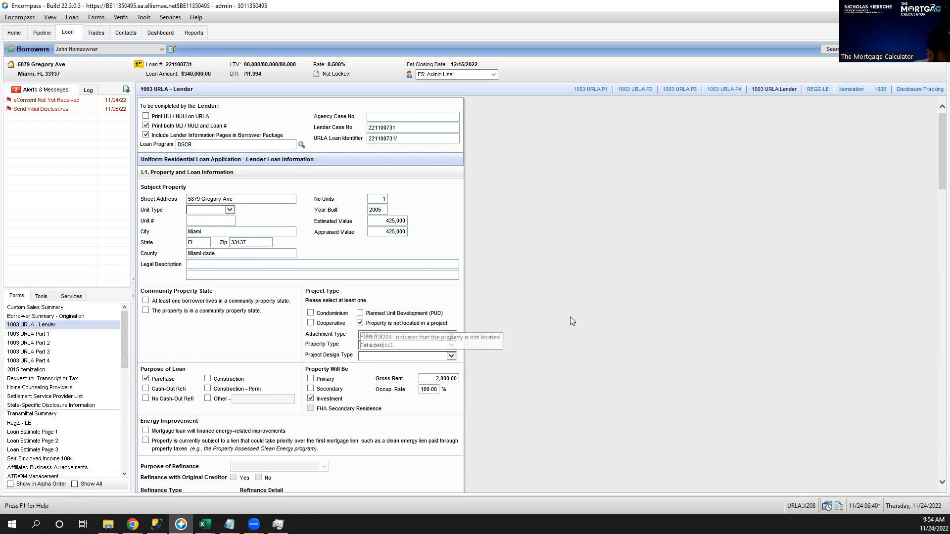
scroll(552, 295, down, 1)
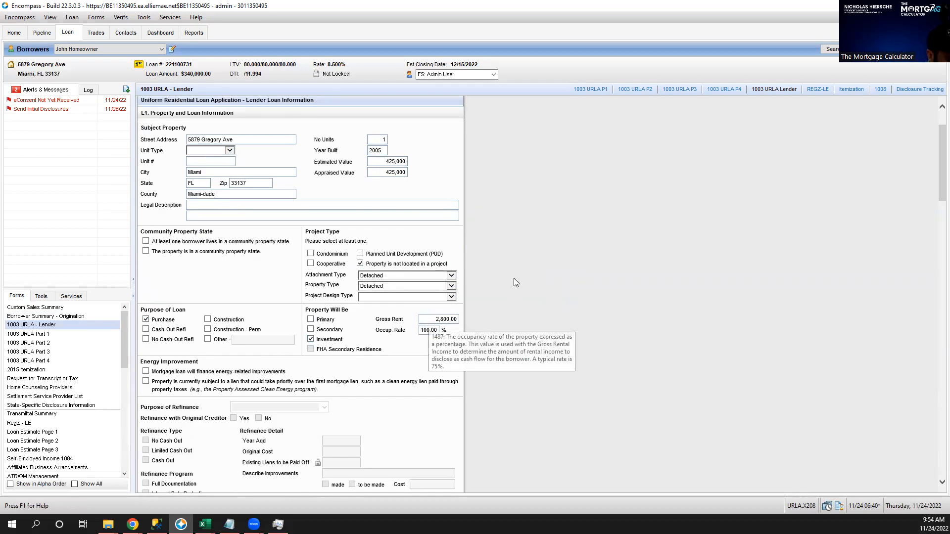
scroll(514, 278, down, 1)
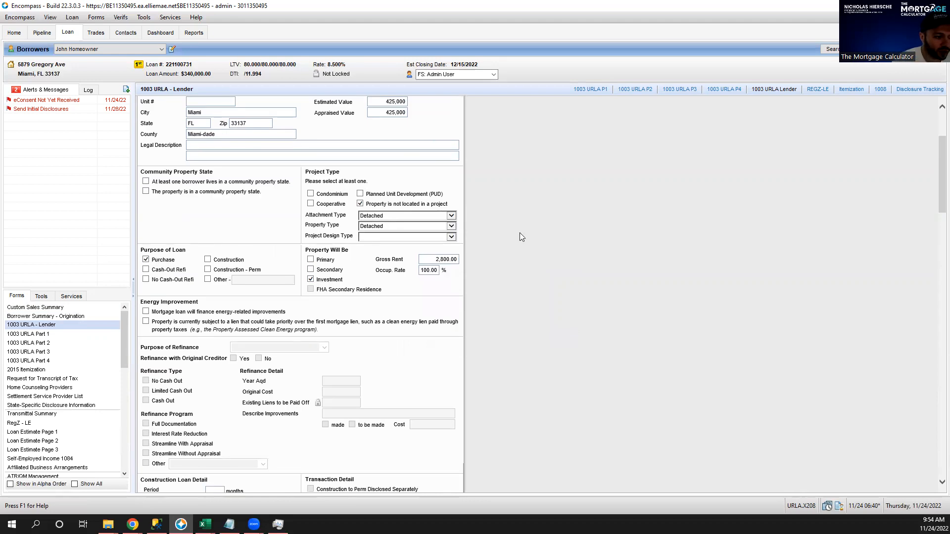
scroll(529, 247, down, 3)
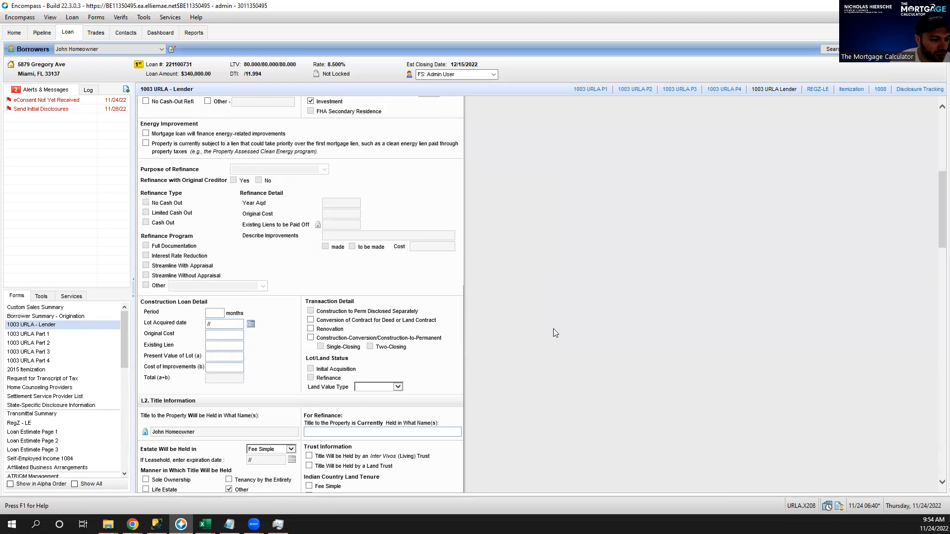
scroll(557, 317, down, 2)
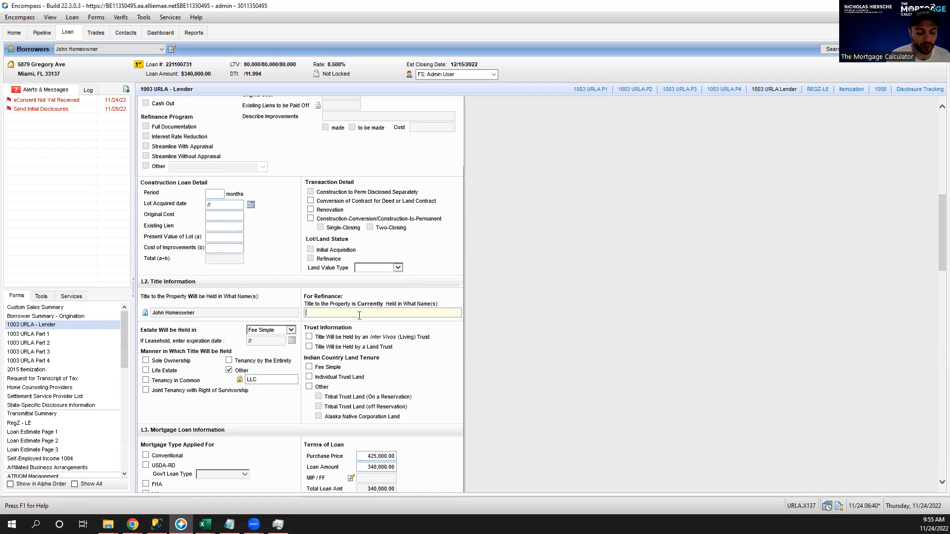
click(244, 313)
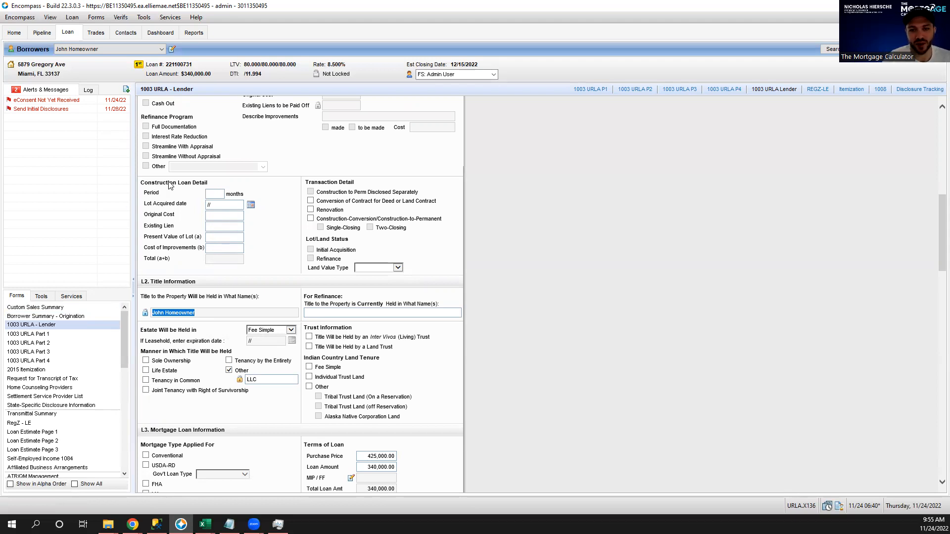
click(145, 314)
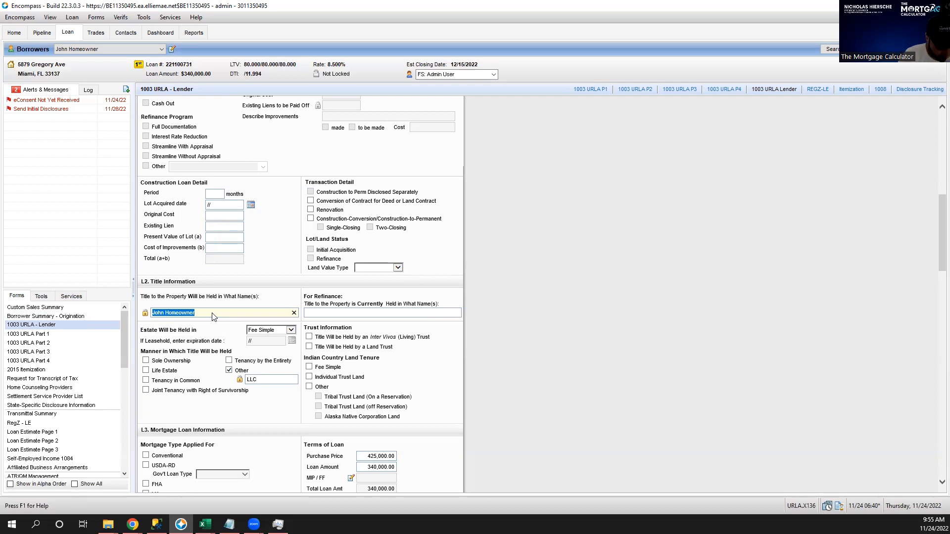
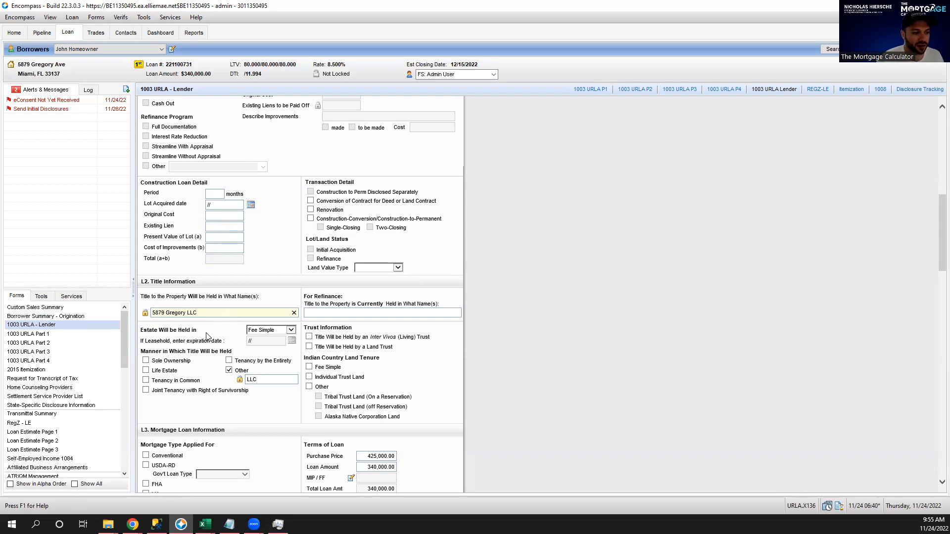
click(213, 327)
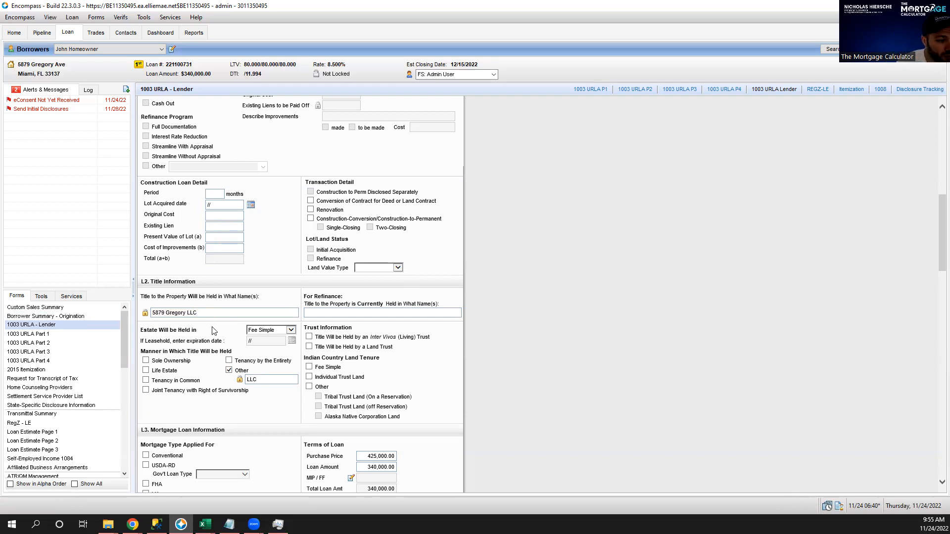
click(218, 314)
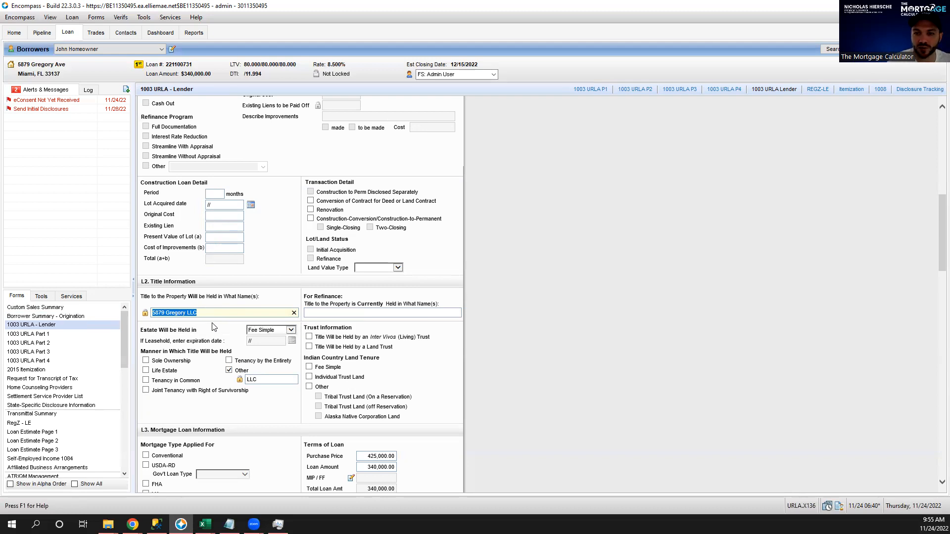
double_click(214, 313)
click(214, 314)
double_click(214, 314)
triple_click(213, 314)
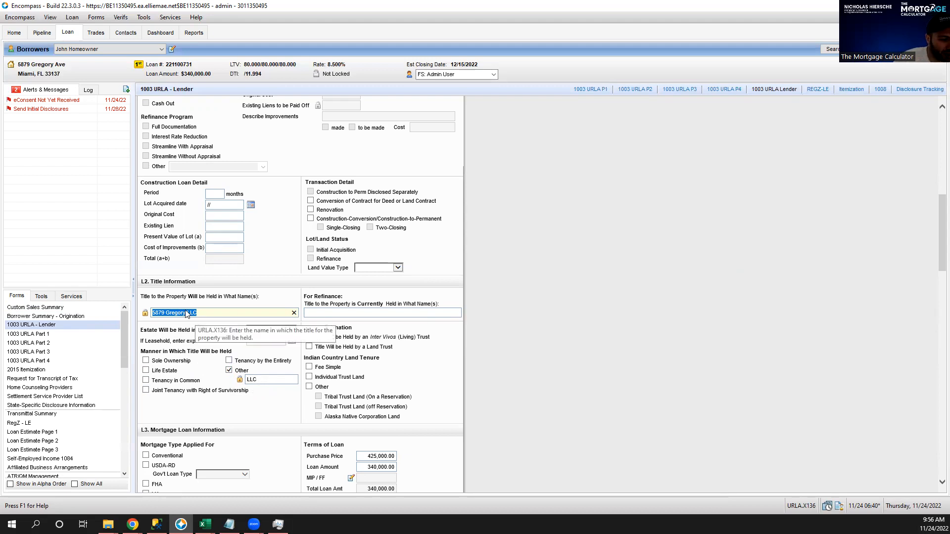
click(267, 381)
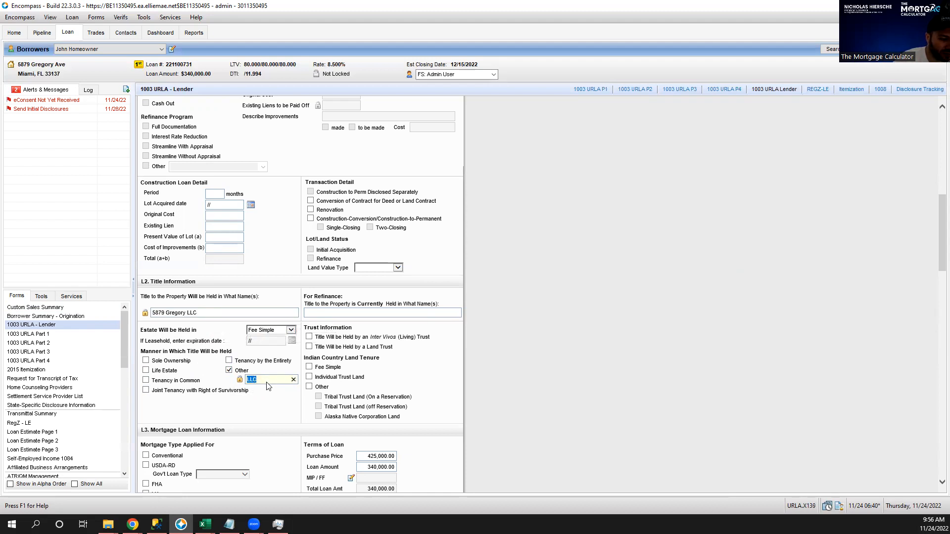
click(349, 314)
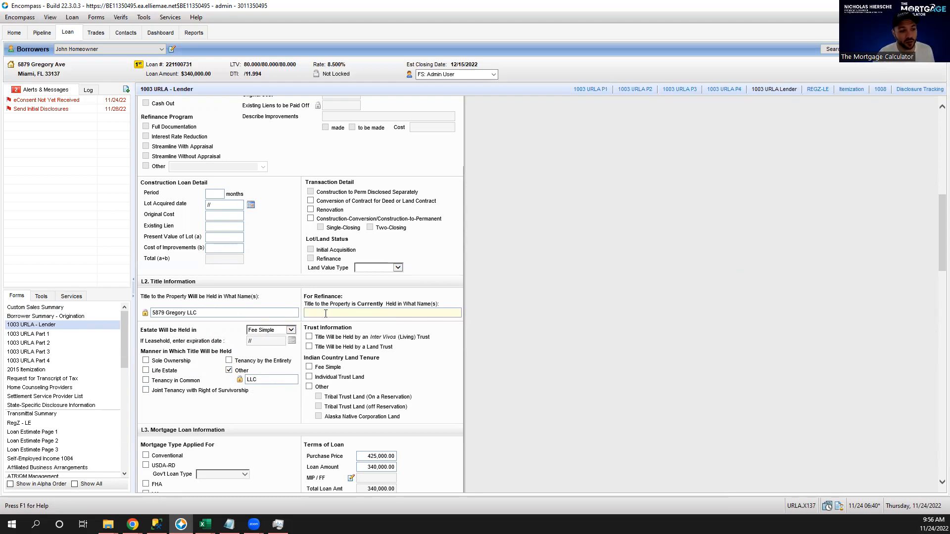
triple_click(202, 313)
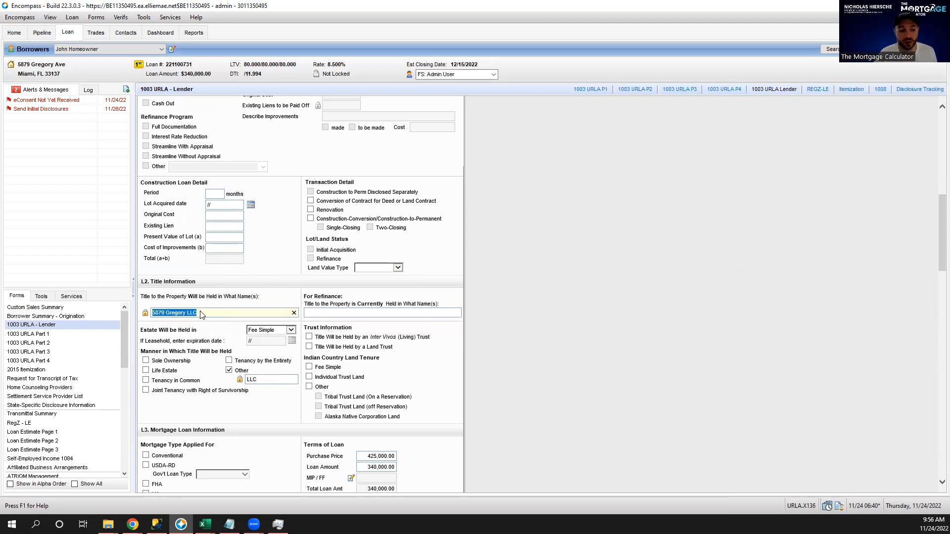
click(554, 261)
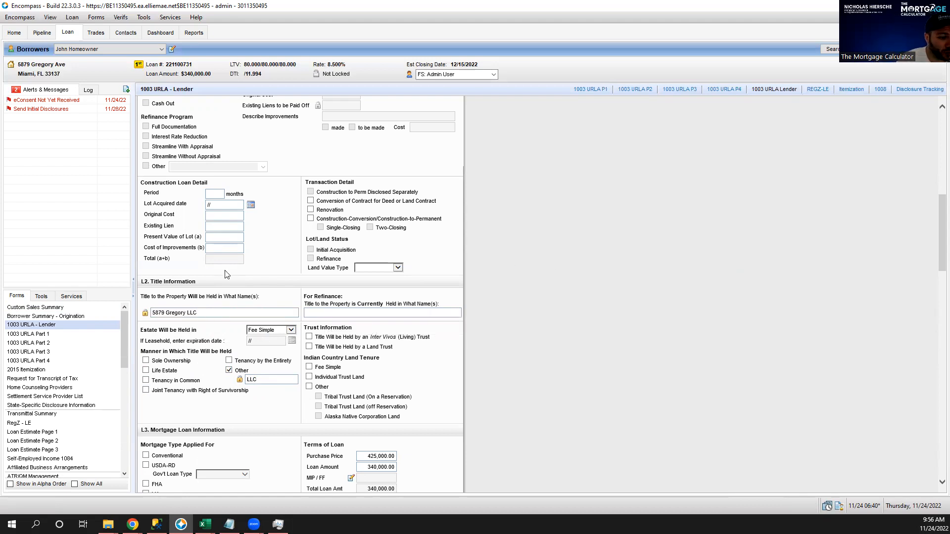
scroll(651, 249, up, 10)
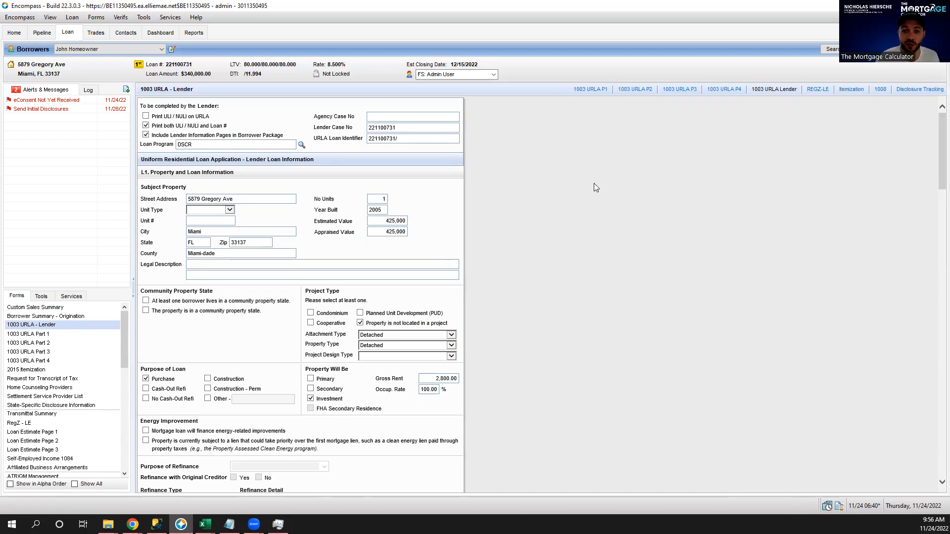
scroll(589, 184, down, 15)
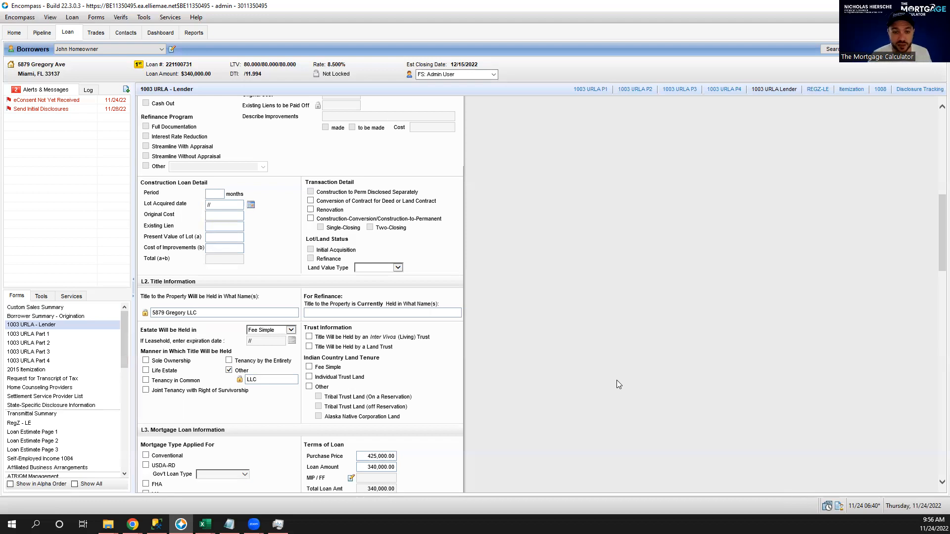
click(219, 313)
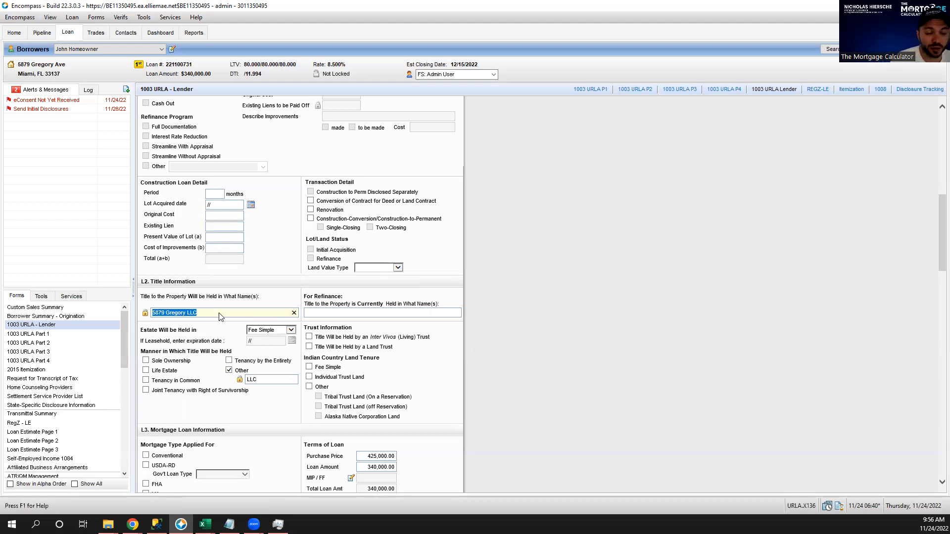
click(263, 380)
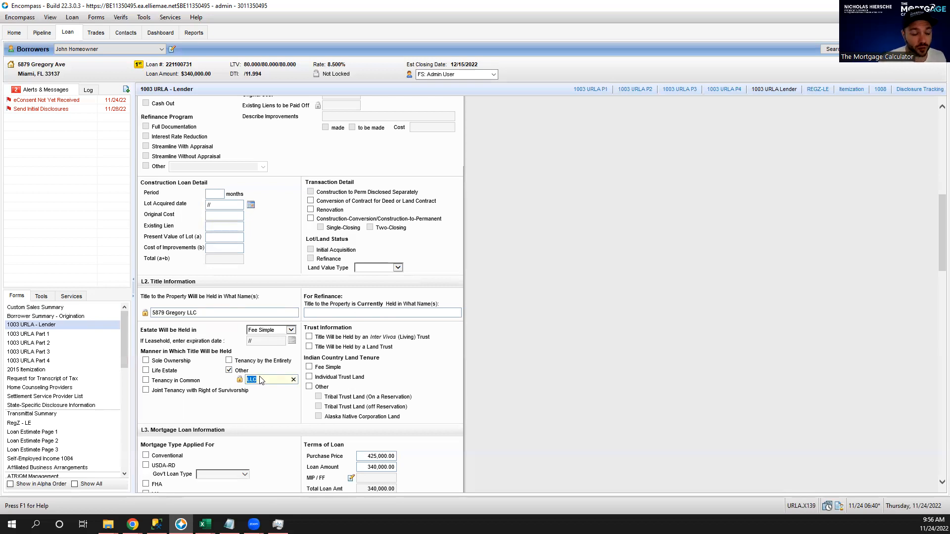
scroll(614, 233, up, 6)
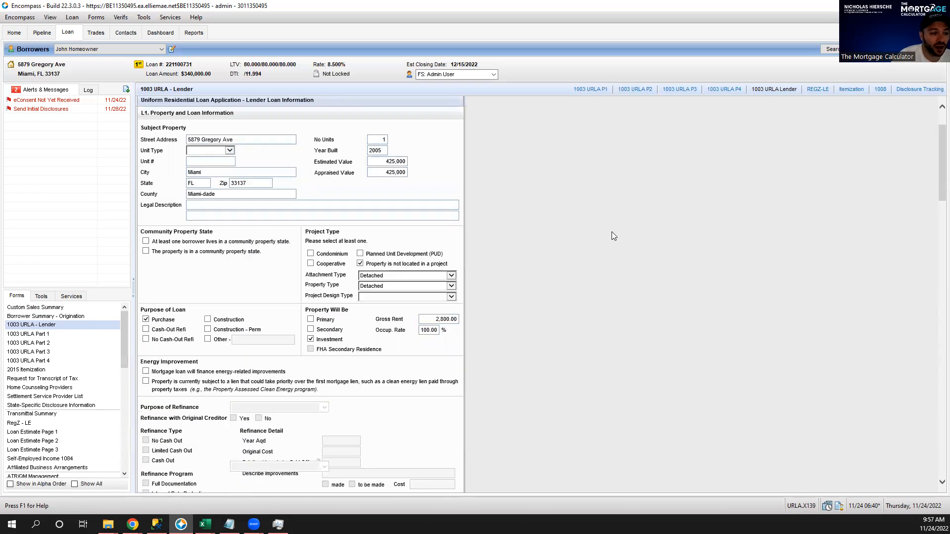
scroll(611, 232, up, 2)
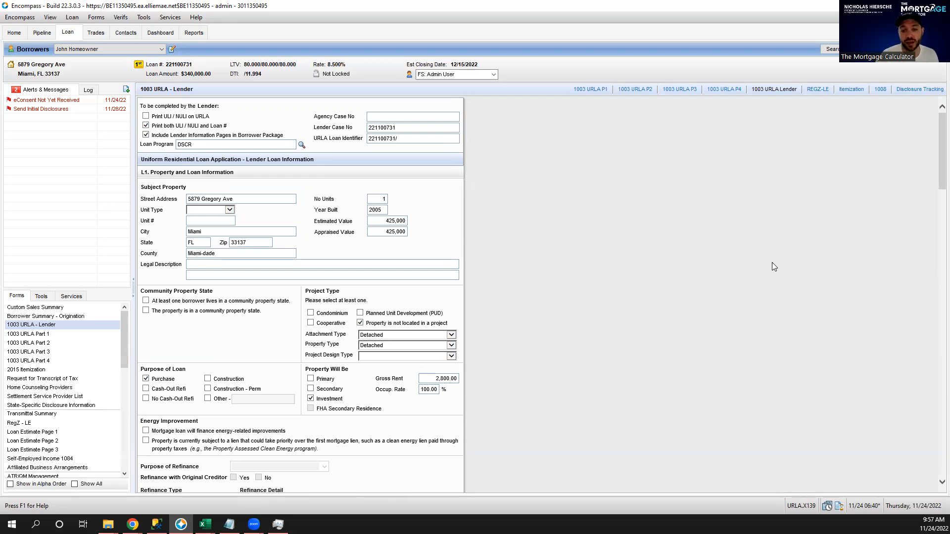
scroll(760, 271, down, 10)
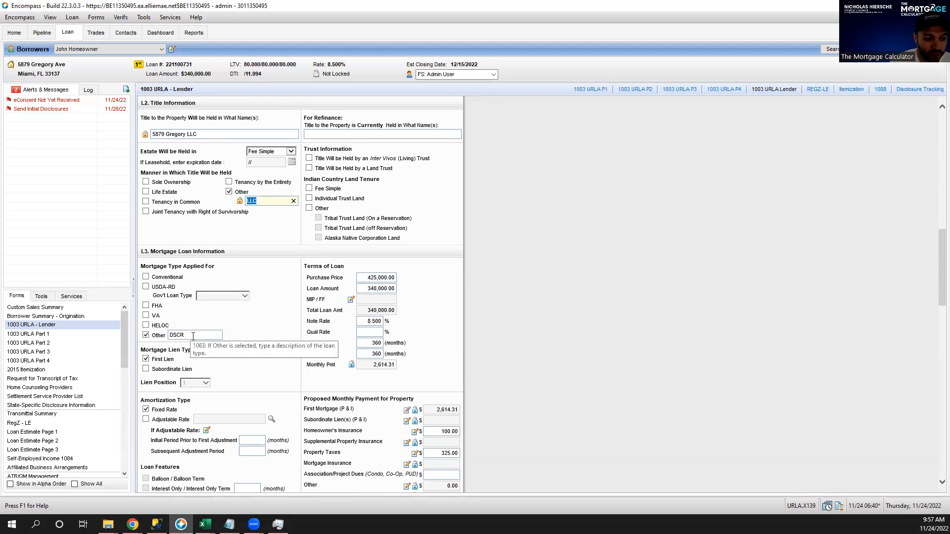
scroll(460, 265, down, 3)
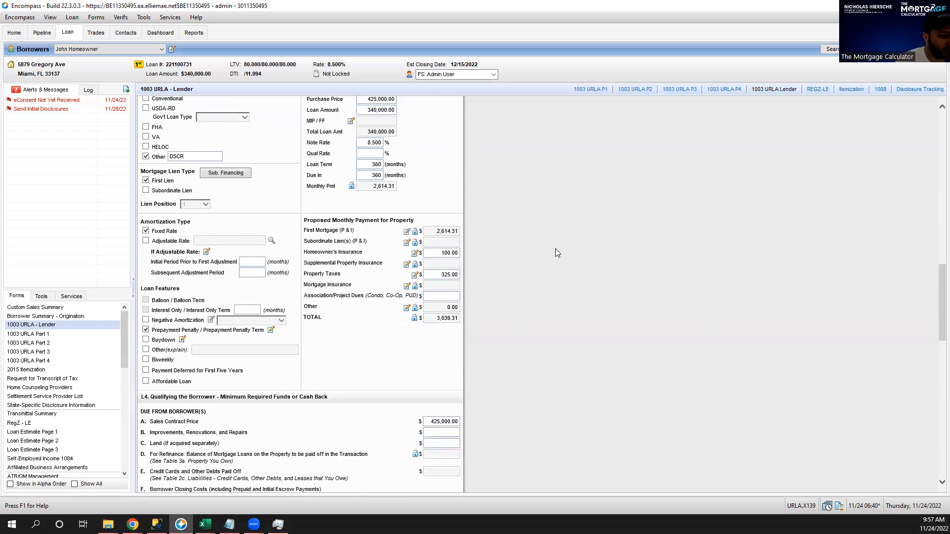
scroll(554, 246, up, 2)
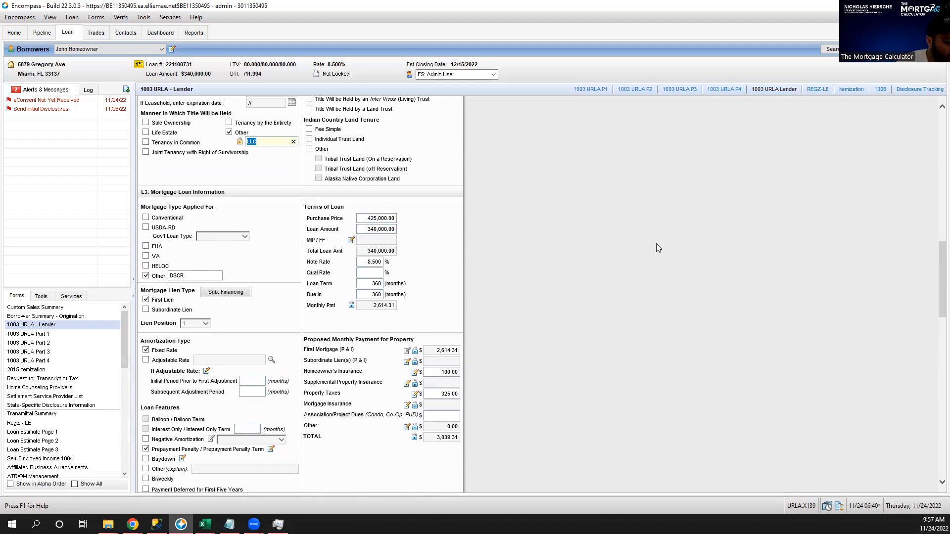
scroll(650, 251, down, 1)
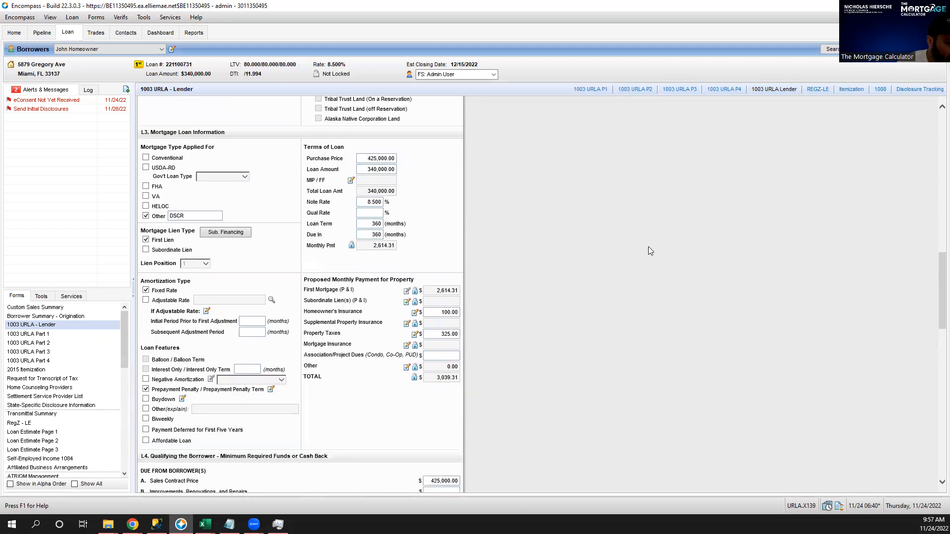
click(52, 318)
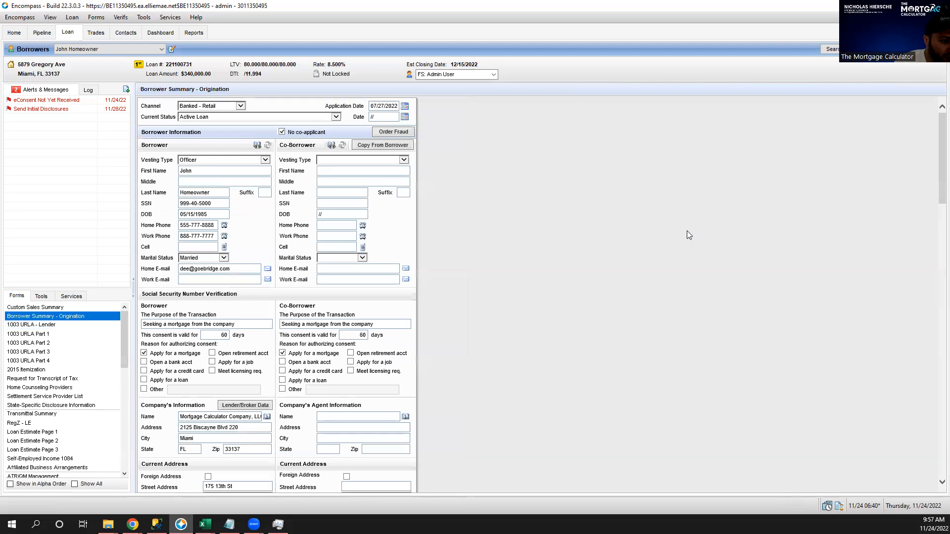
Enter 120 interest-only months in Transaction Details, cutting the payment to 2,408.33, and return to Custom Sales Summary.
scroll(688, 232, down, 6)
scroll(691, 236, down, 7)
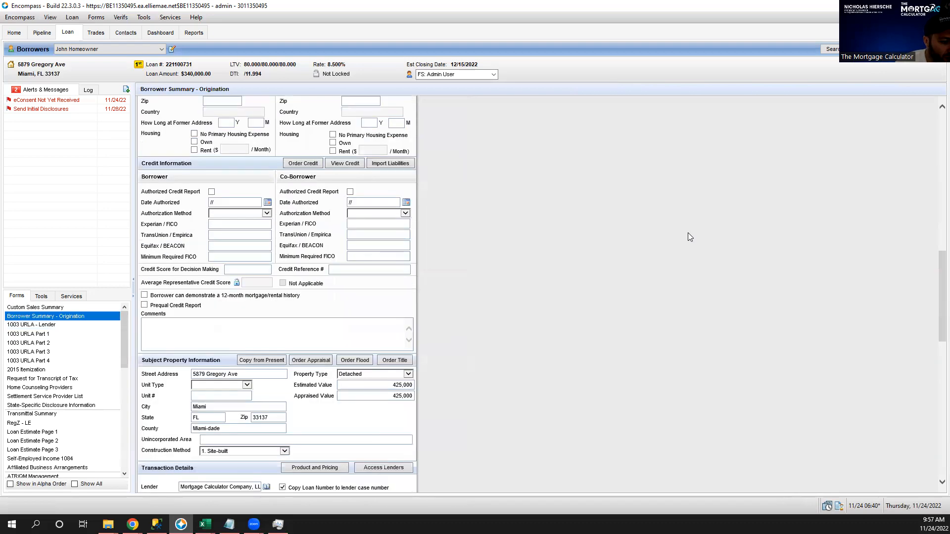
scroll(690, 237, down, 1)
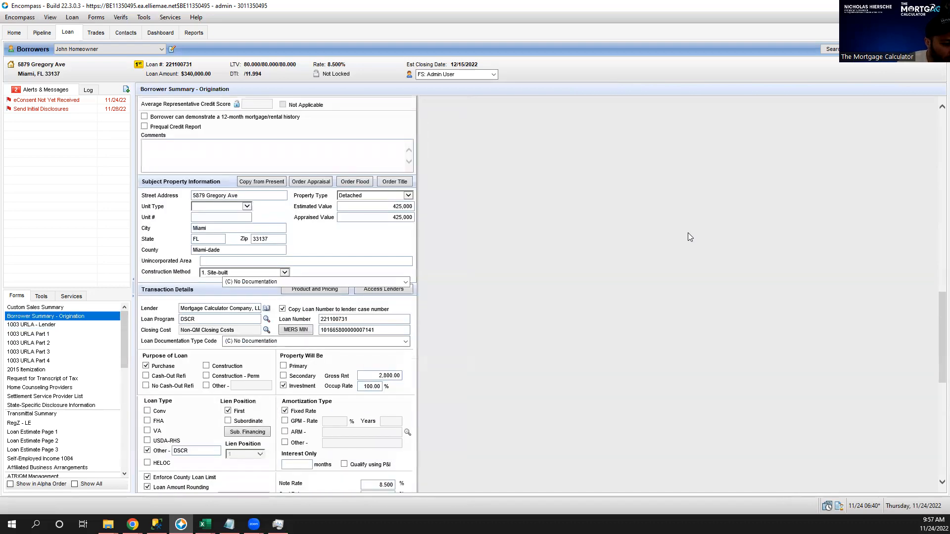
scroll(691, 236, down, 3)
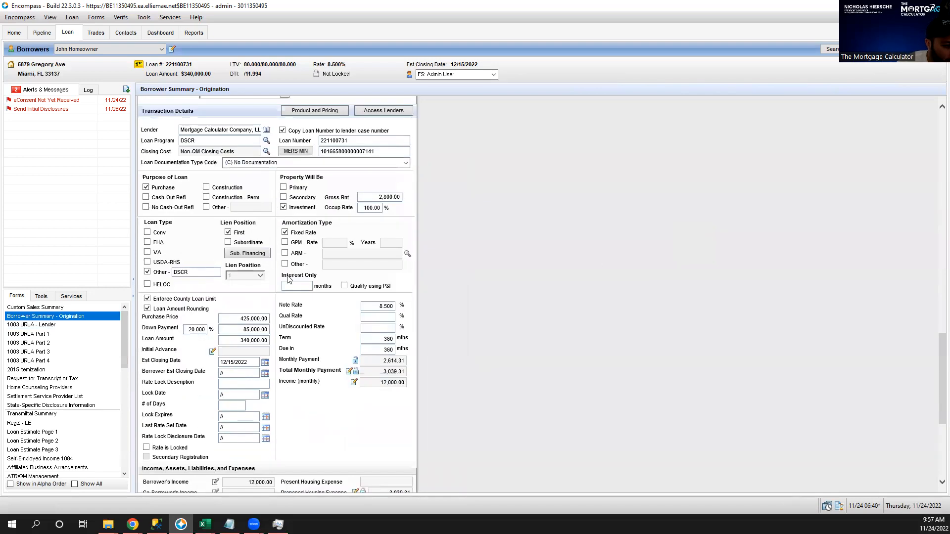
click(285, 279)
drag(284, 280, 72, 319)
click(381, 291)
click(294, 287)
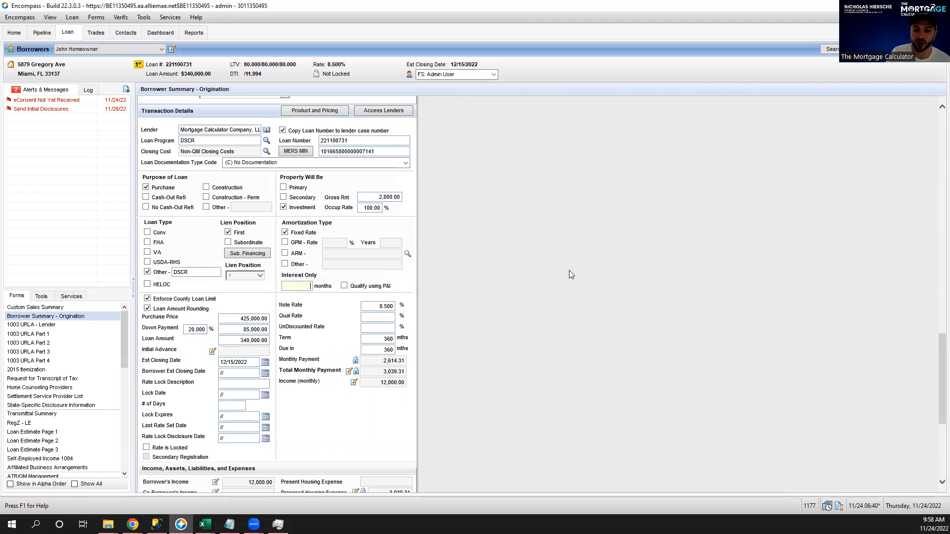
text(20)
key(Tab)
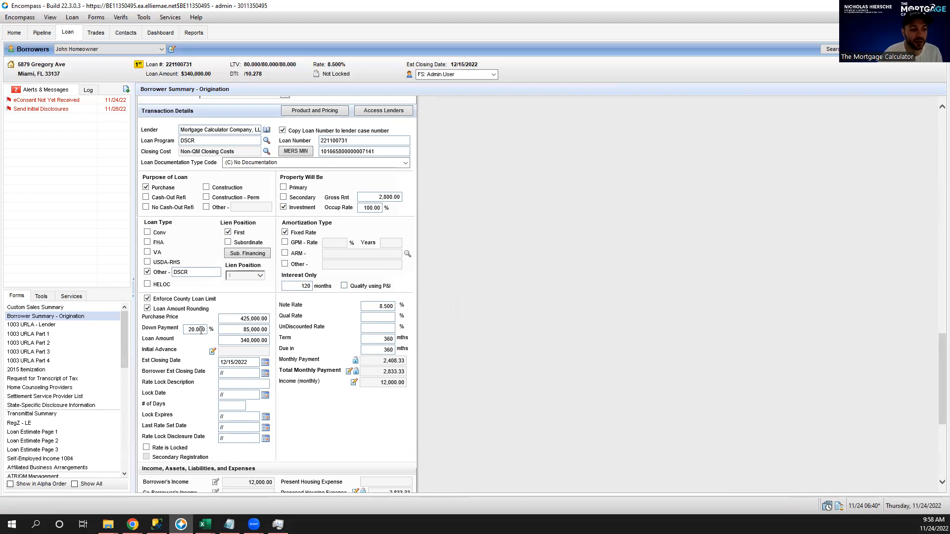
click(53, 307)
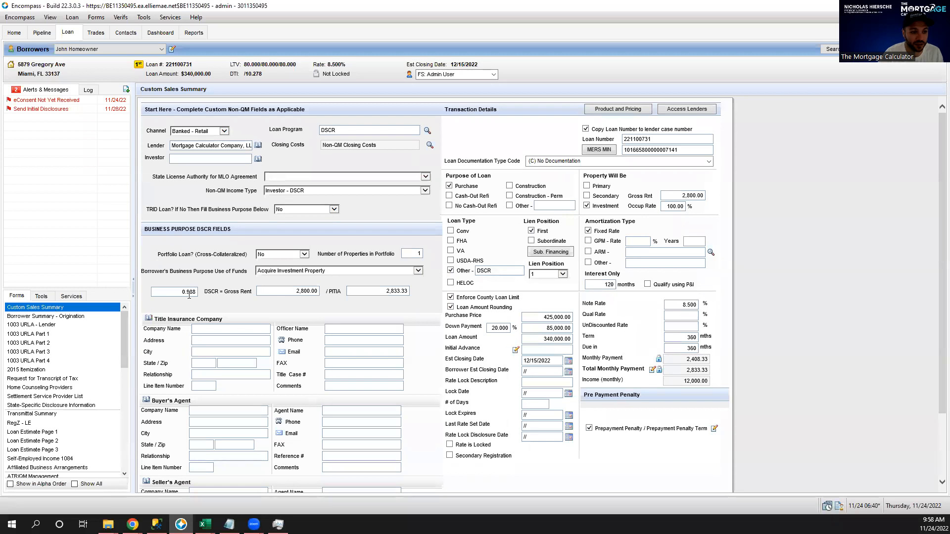
Delete the 120-month interest-only entry and check that DSCR drops to 0.921.
click(601, 286)
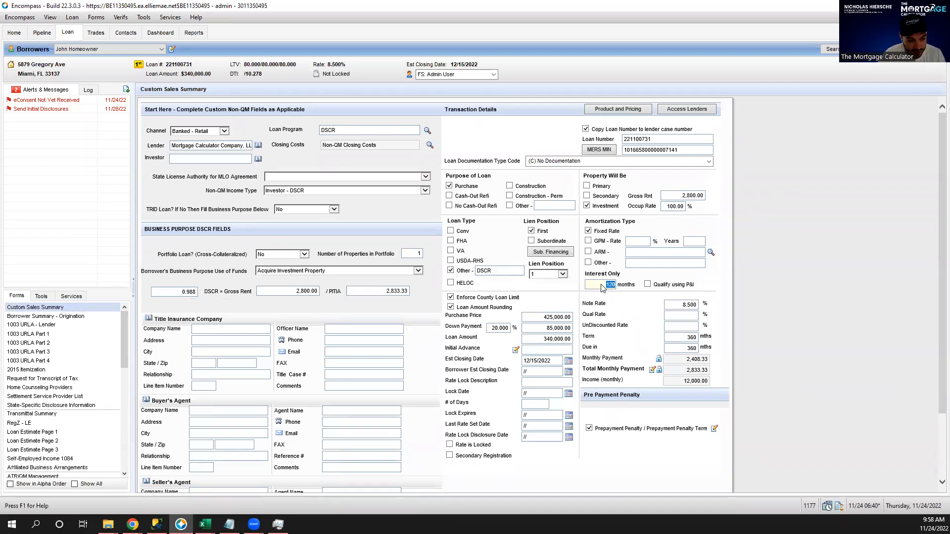
key(Delete)
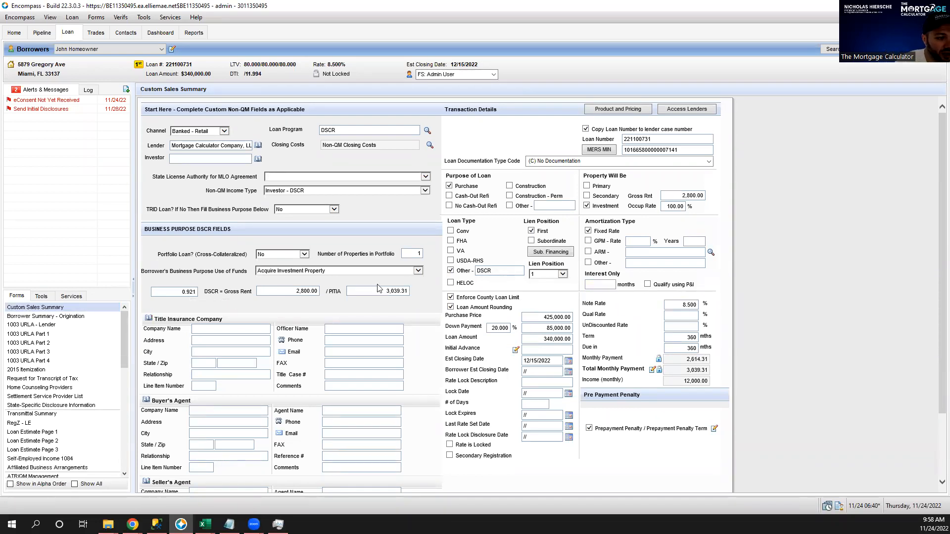
click(181, 292)
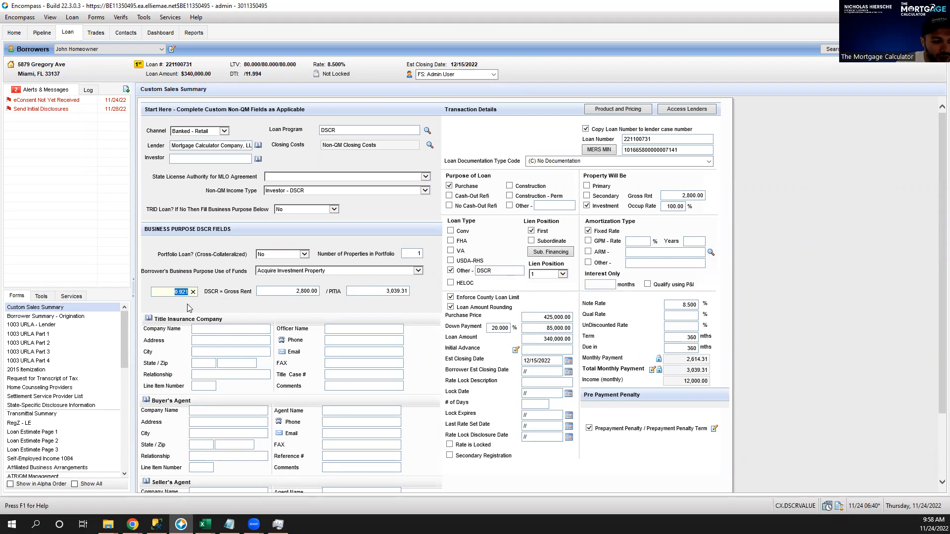
Test 120 interest-only months with a 480-month term, giving a DSCR of 0.988.
click(607, 286)
text(120)
click(679, 339)
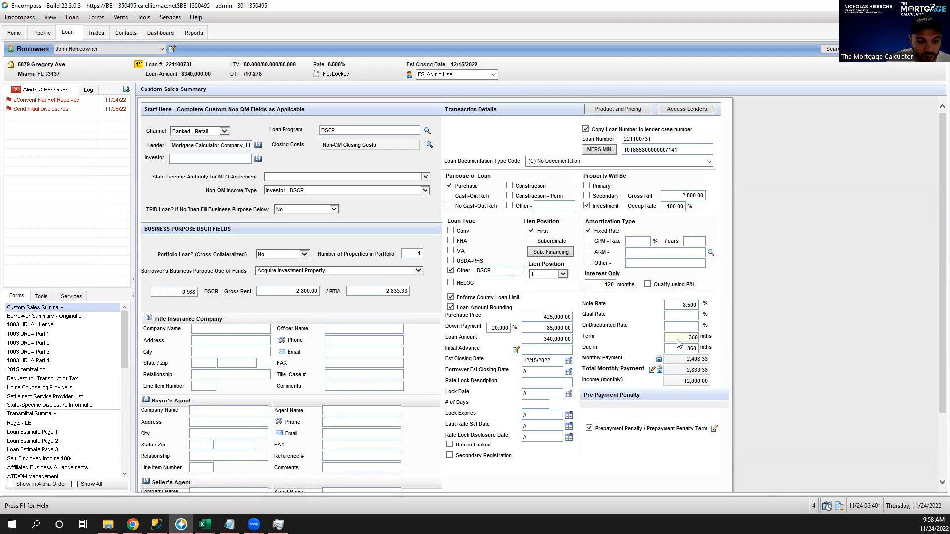
text(480)
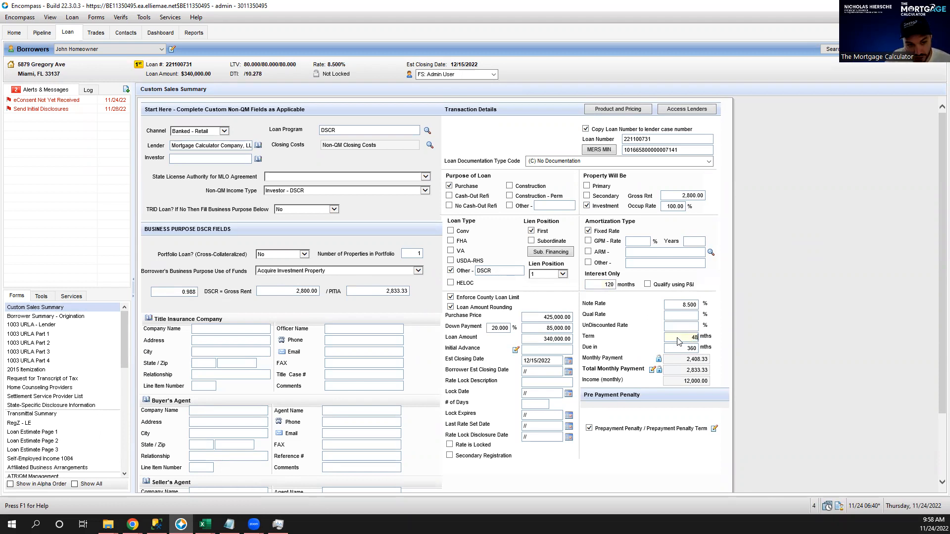
click(775, 310)
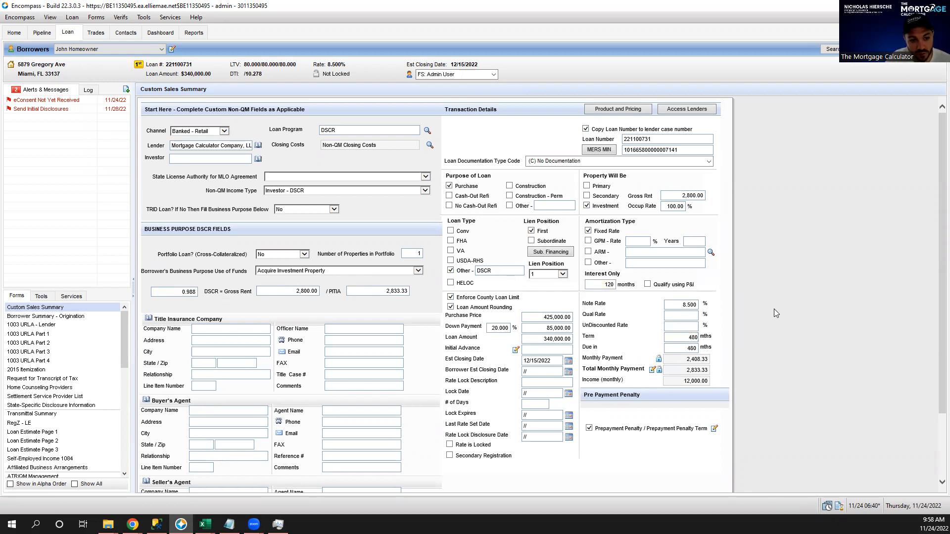
click(596, 285)
click(179, 294)
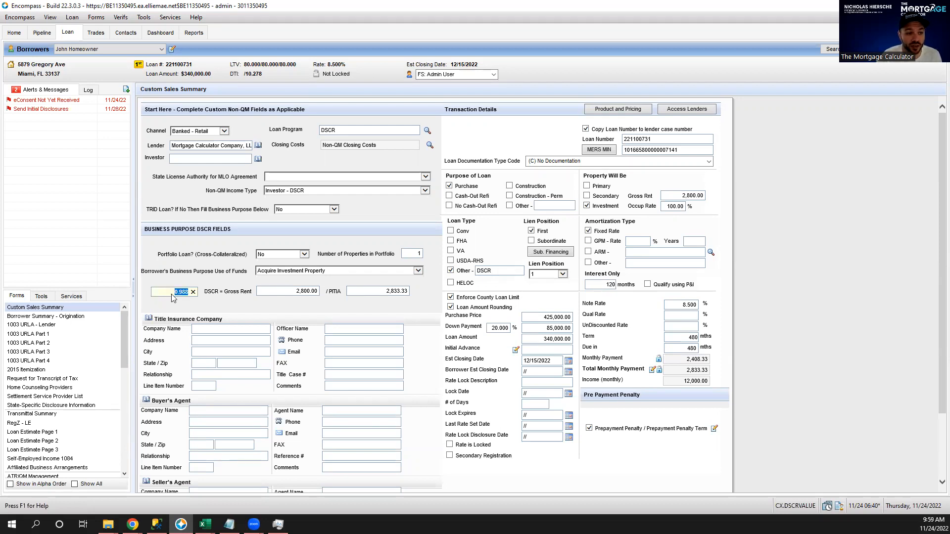
Clear the interest-only months and set Term back to 360, leaving payment at 2,614.31.
click(598, 286)
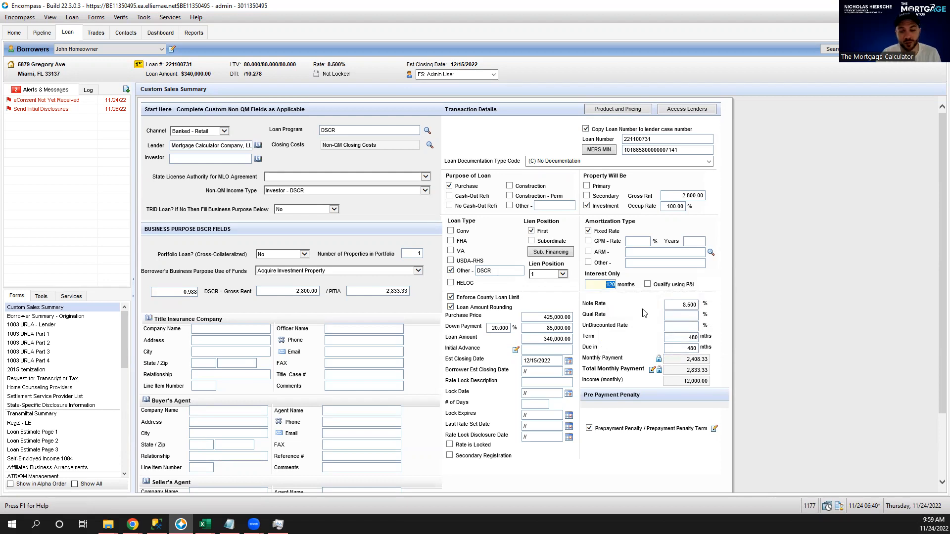
key(BackSpace)
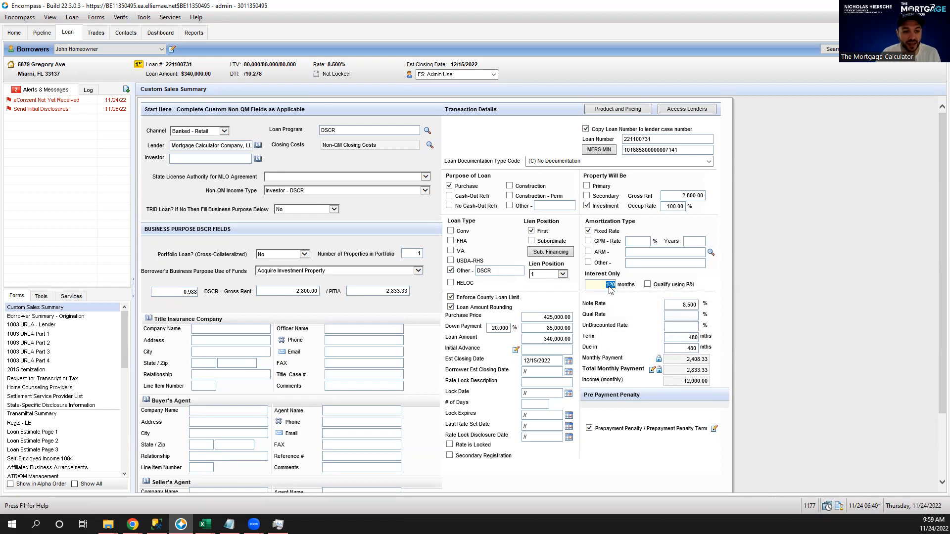
double_click(683, 341)
text(360)
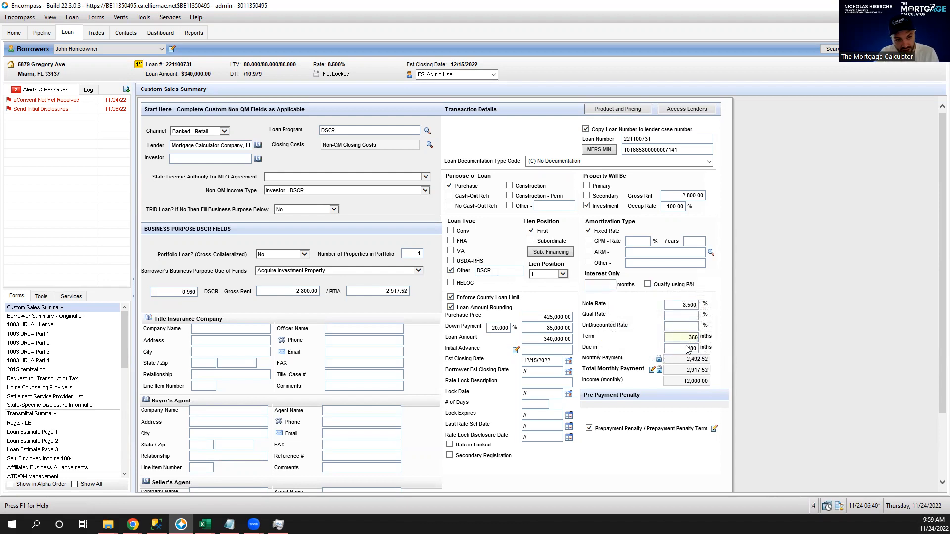
click(744, 324)
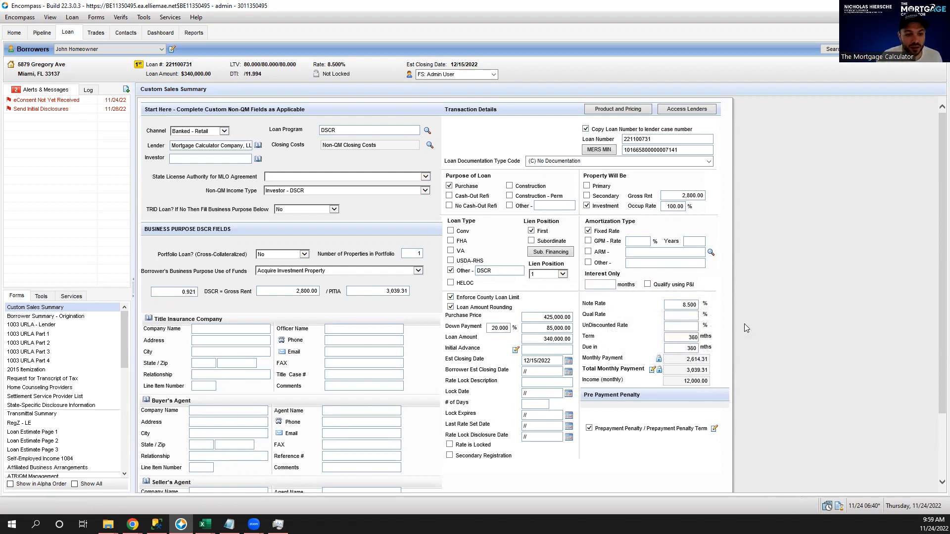
click(47, 334)
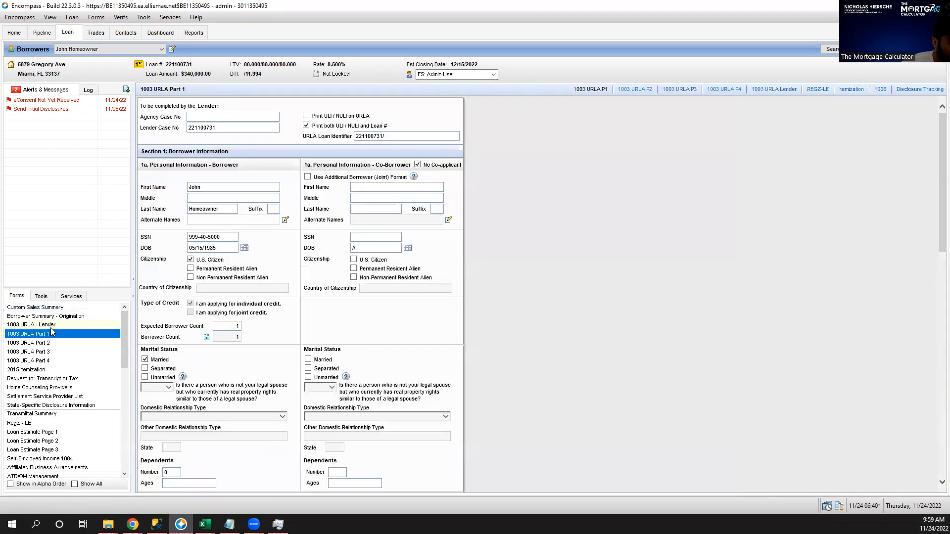
Review Total Credits, cash-to-borrower calculation and L5 housing counseling on 1003 URLA - Lender, then go to URLA Part 1.
click(51, 326)
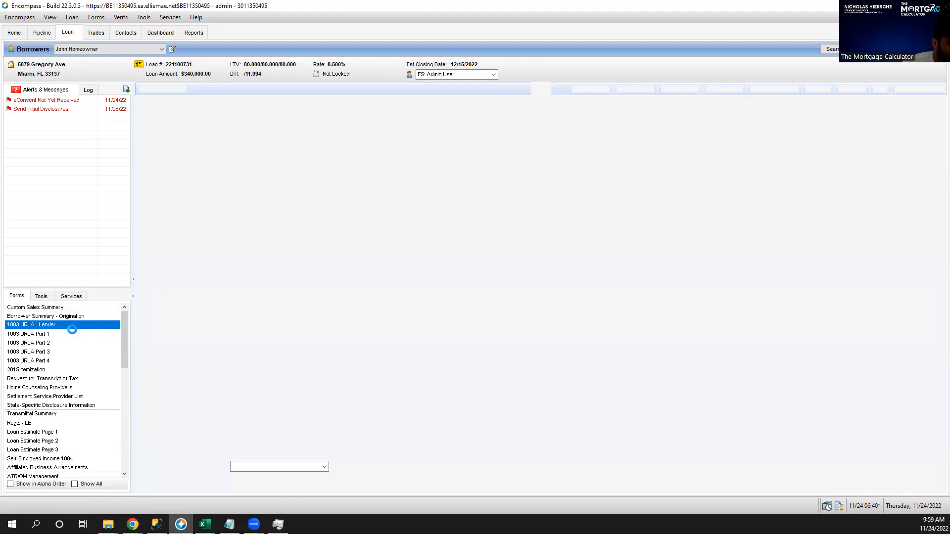
scroll(613, 310, down, 15)
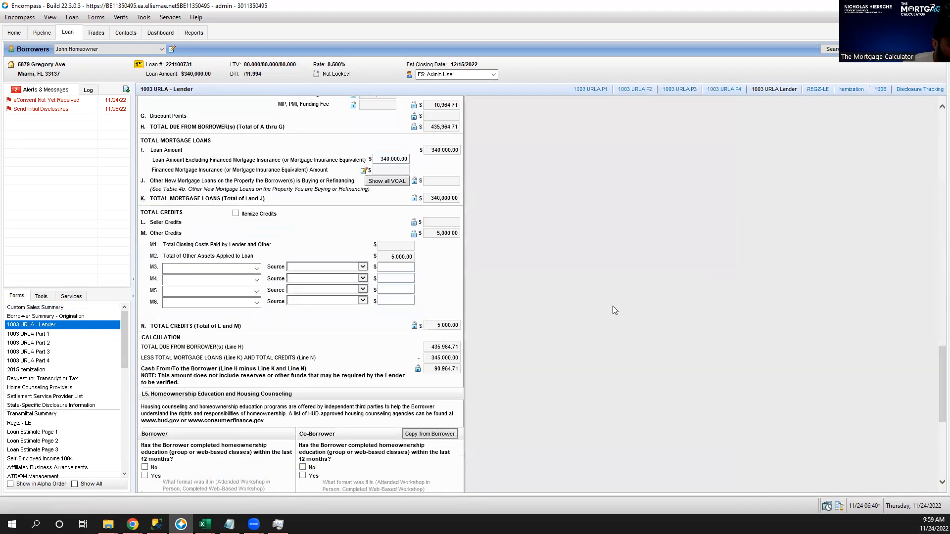
scroll(613, 310, down, 4)
scroll(614, 310, up, 4)
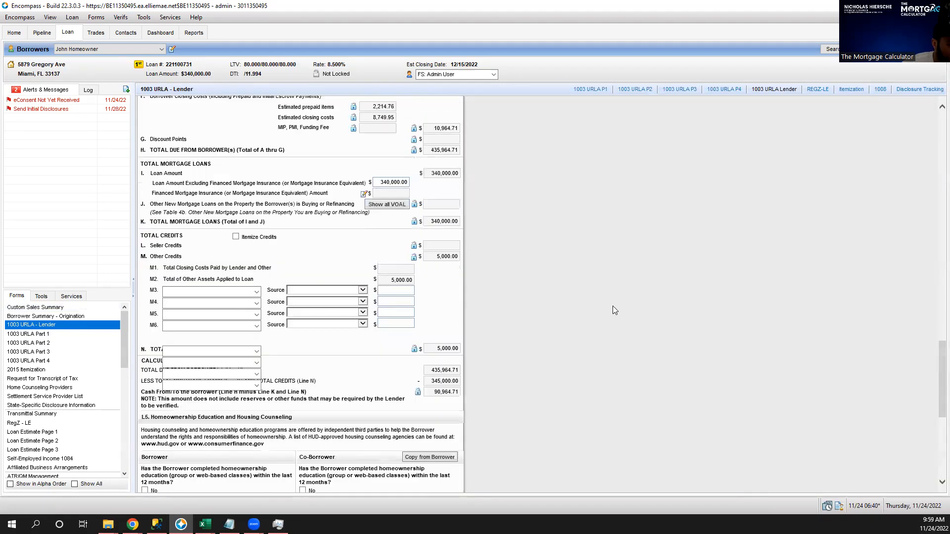
scroll(612, 311, up, 2)
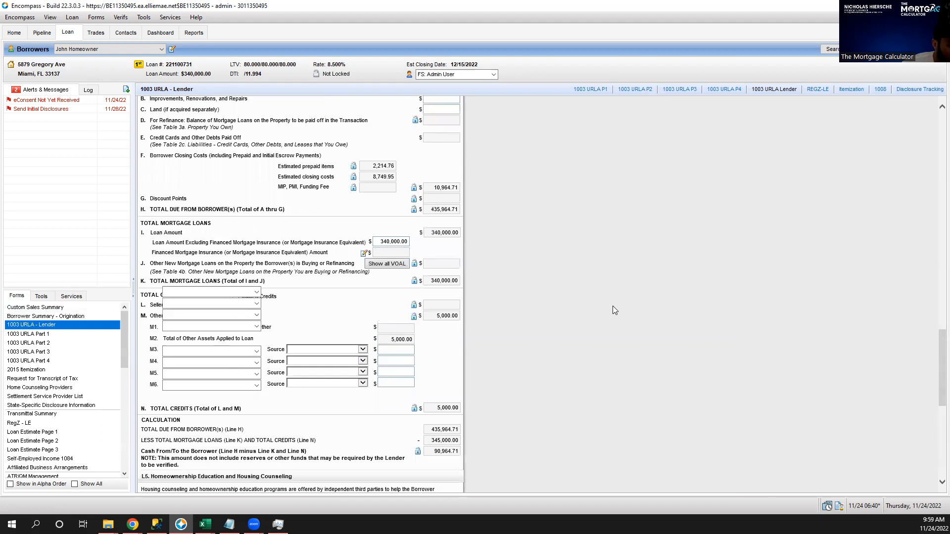
scroll(612, 310, down, 10)
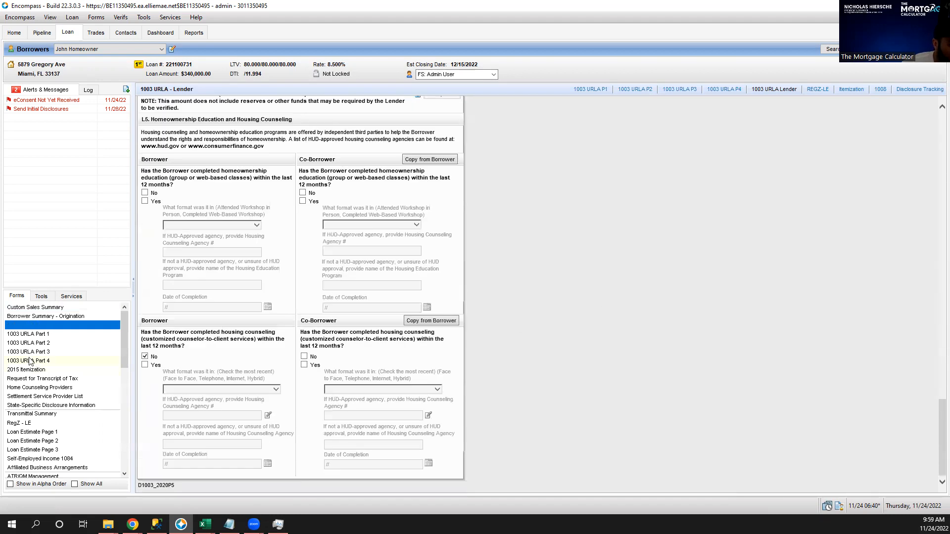
click(53, 334)
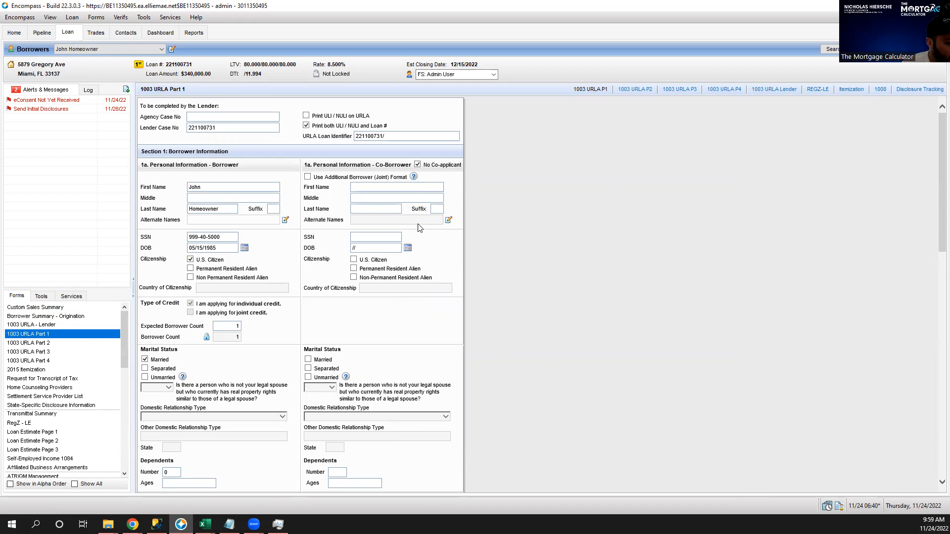
Tick Same as Current for the borrower's Mailing Address, then move on to 1003 URLA Part 2.
scroll(198, 279, down, 2)
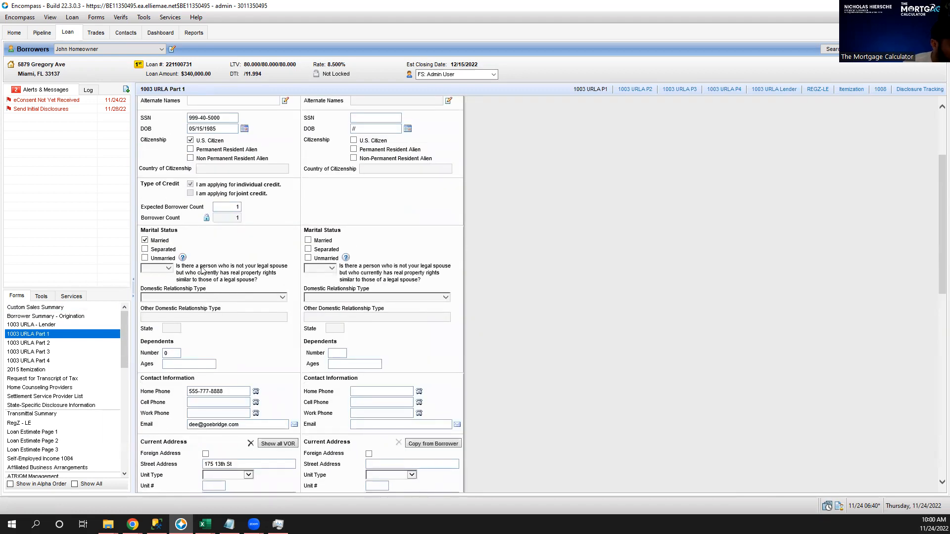
scroll(203, 267, down, 2)
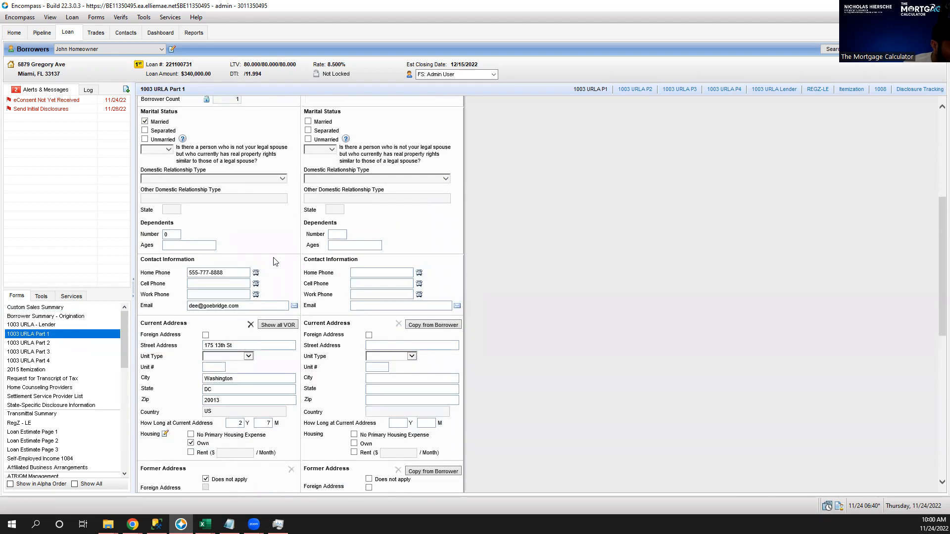
scroll(275, 262, down, 2)
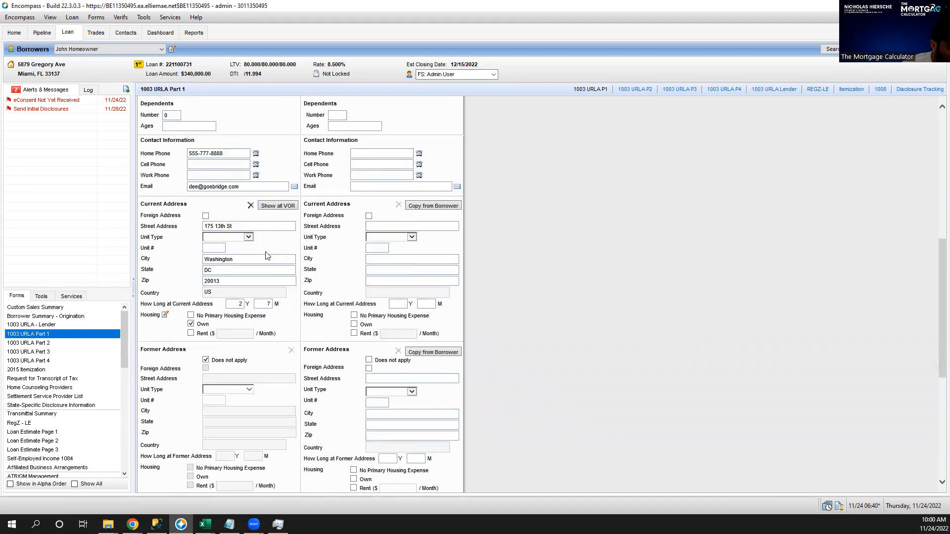
scroll(264, 261, down, 1)
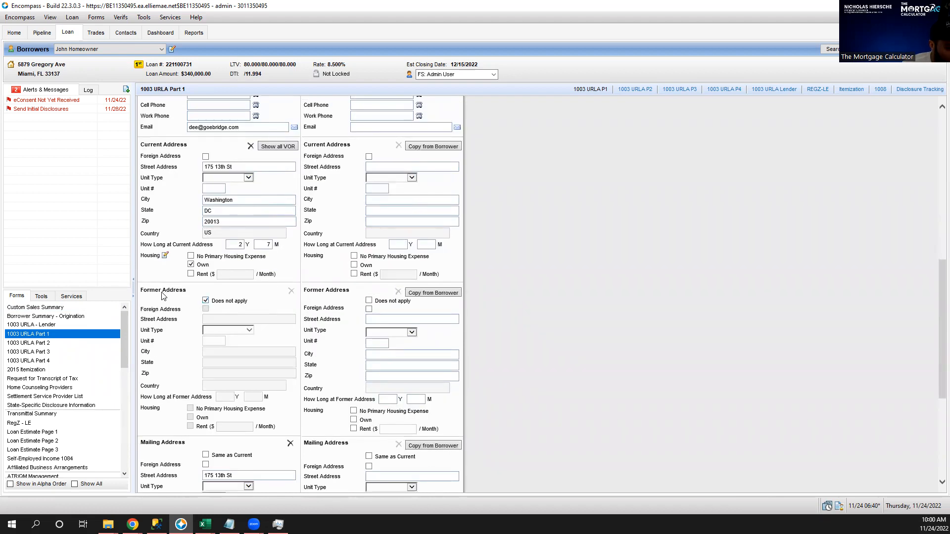
scroll(185, 279, down, 1)
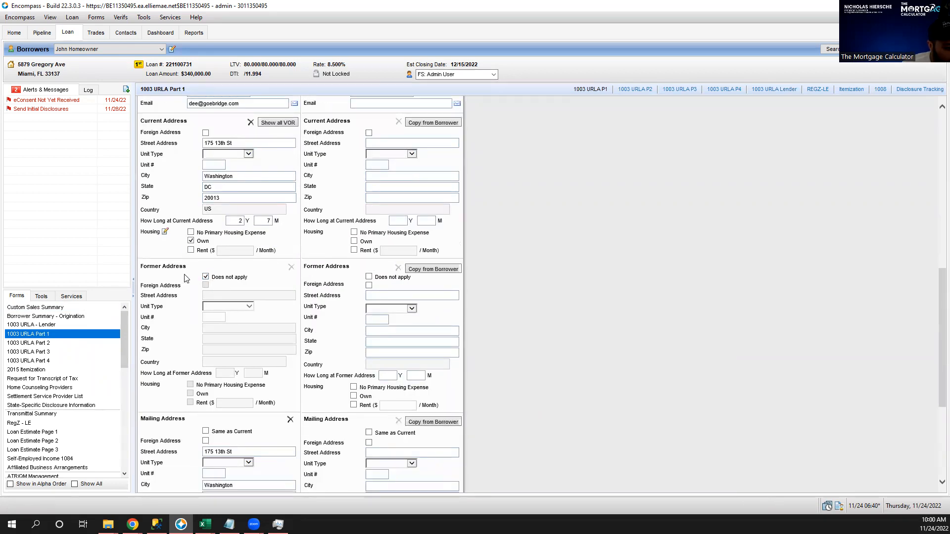
scroll(186, 279, down, 3)
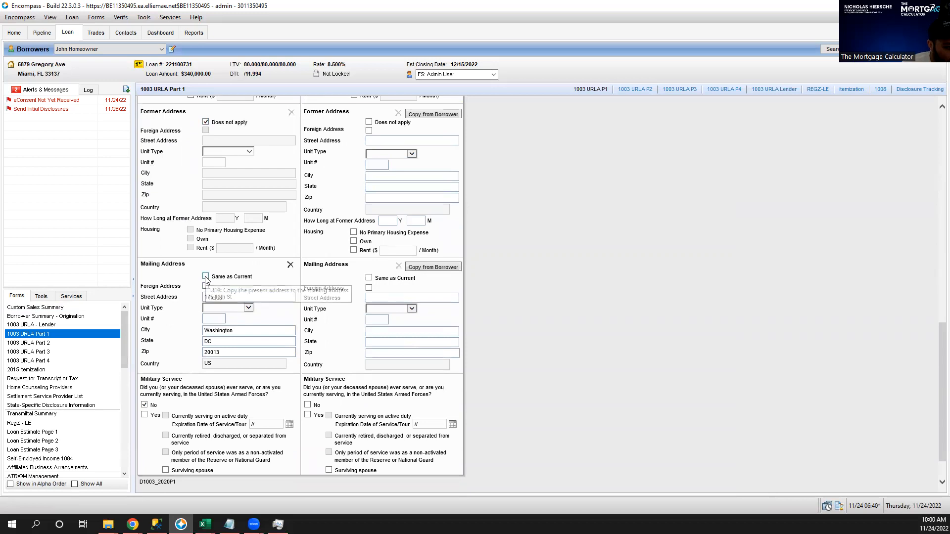
click(207, 277)
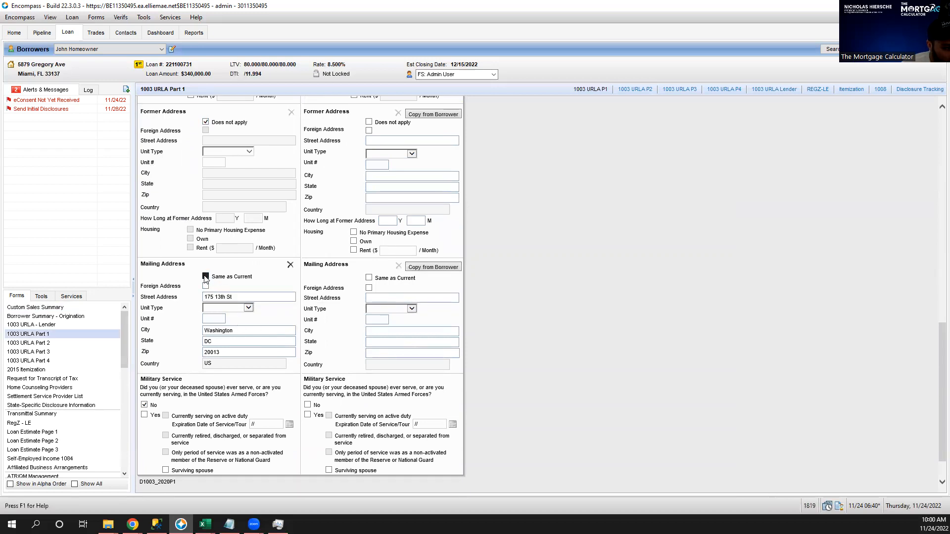
scroll(170, 284, down, 1)
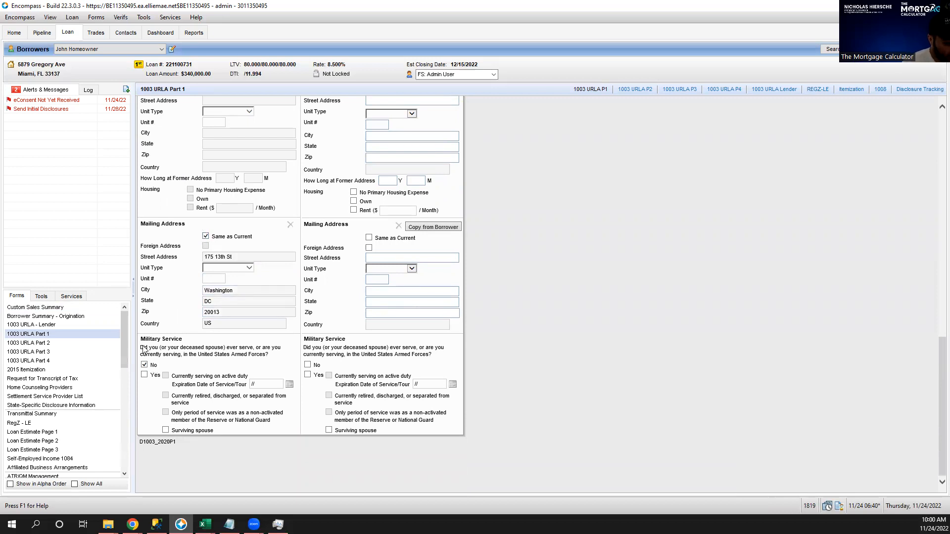
click(52, 343)
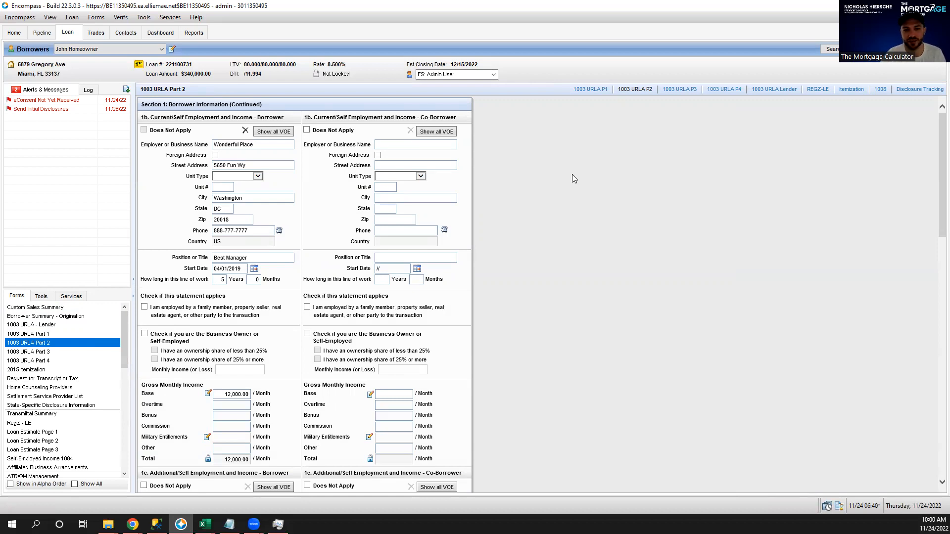
Delete the Borrower Wonderful Place record from the VOE list, confirming Yes, and close the list.
click(287, 136)
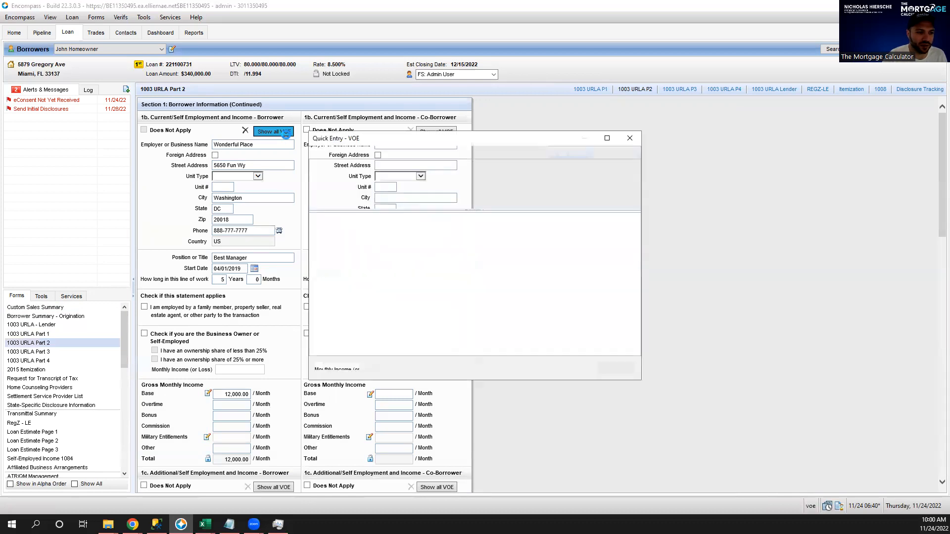
click(427, 177)
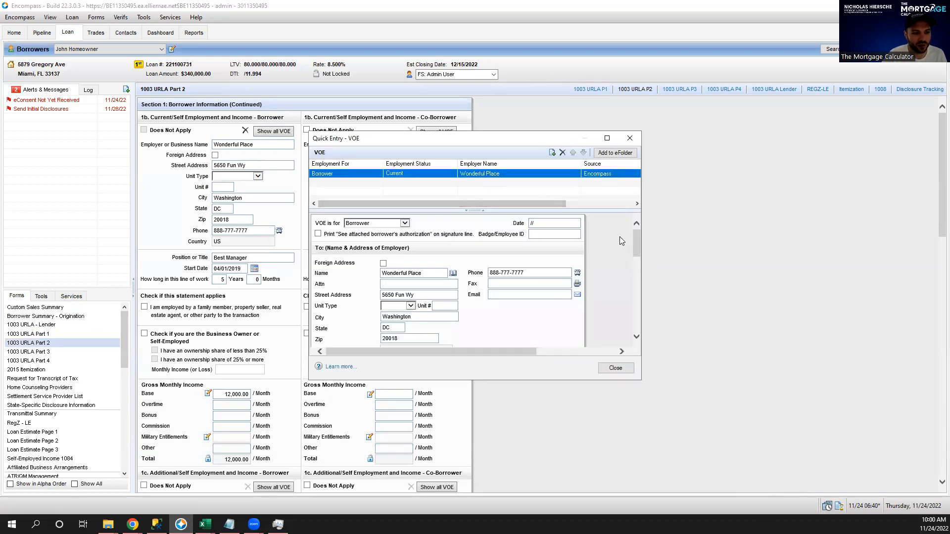
click(562, 152)
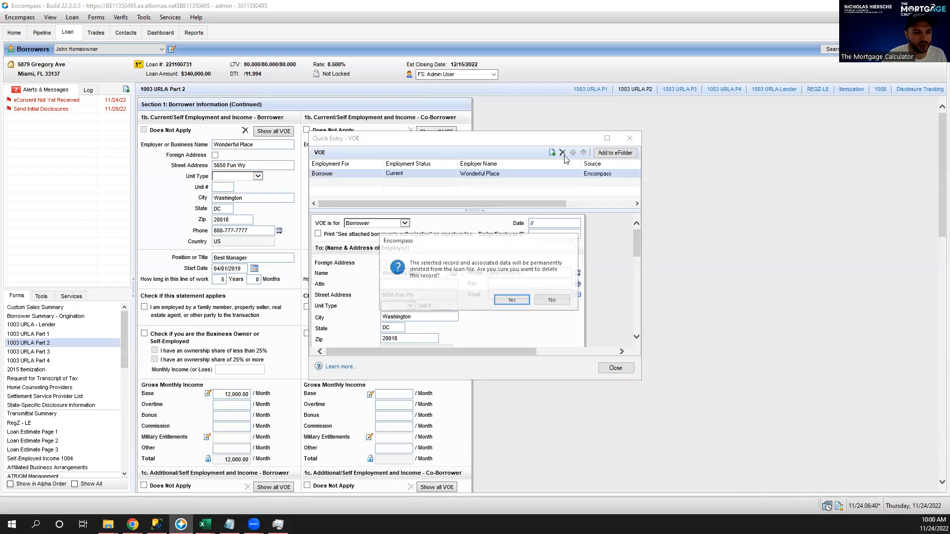
click(512, 302)
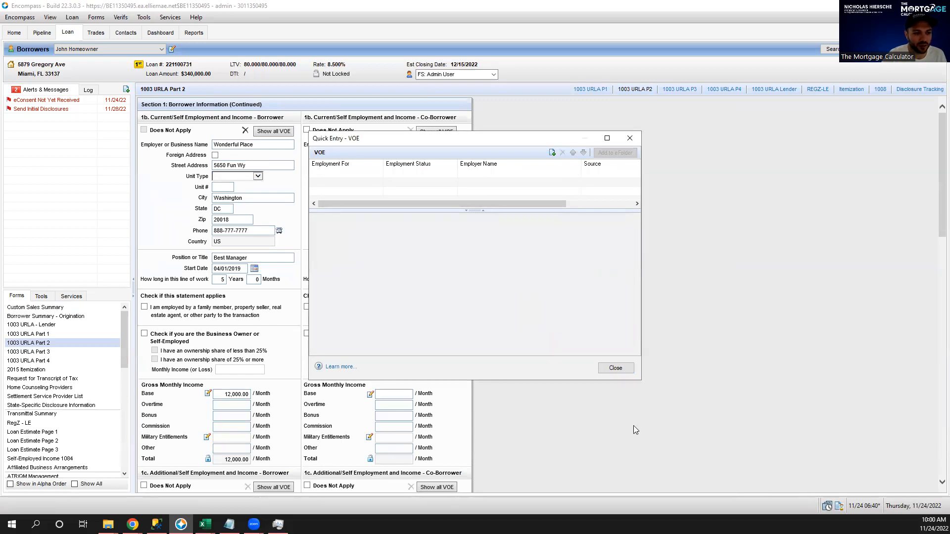
click(618, 371)
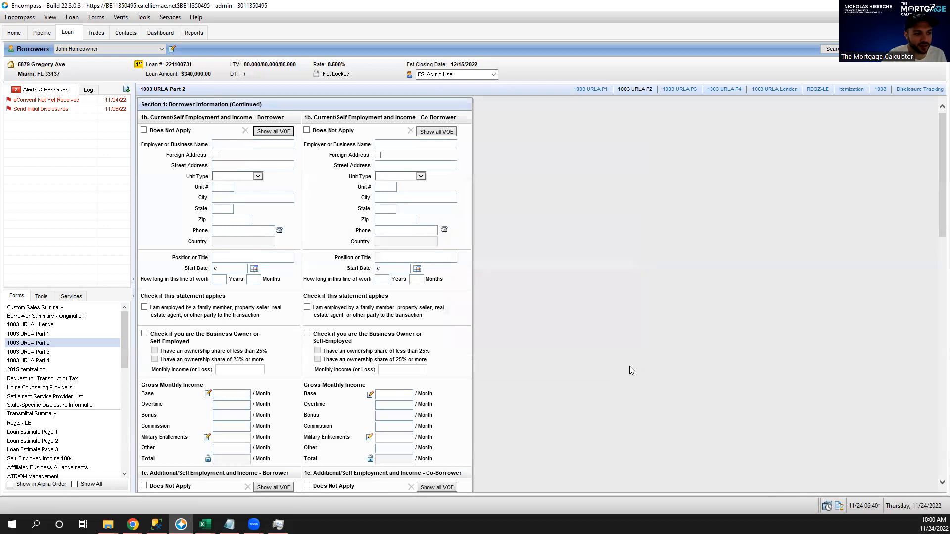
Tick Does Not Apply for borrower employment sections 1b, 1c and 1d, then go to 1003 URLA Part 3.
click(144, 130)
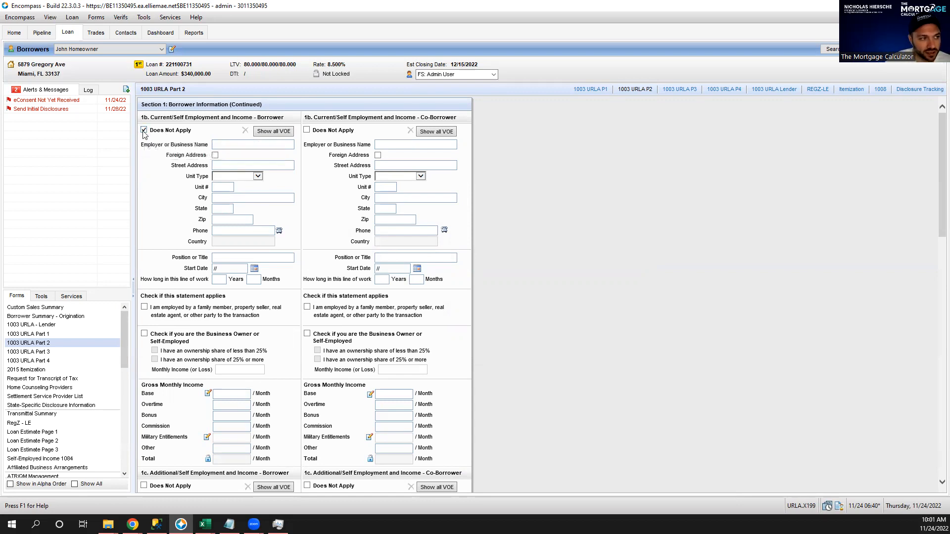
scroll(524, 183, down, 5)
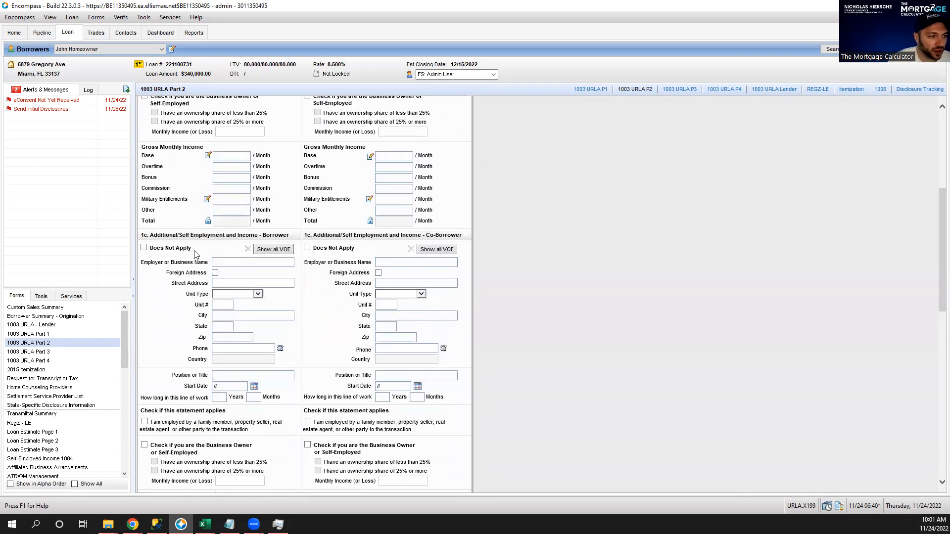
click(144, 247)
scroll(646, 218, down, 6)
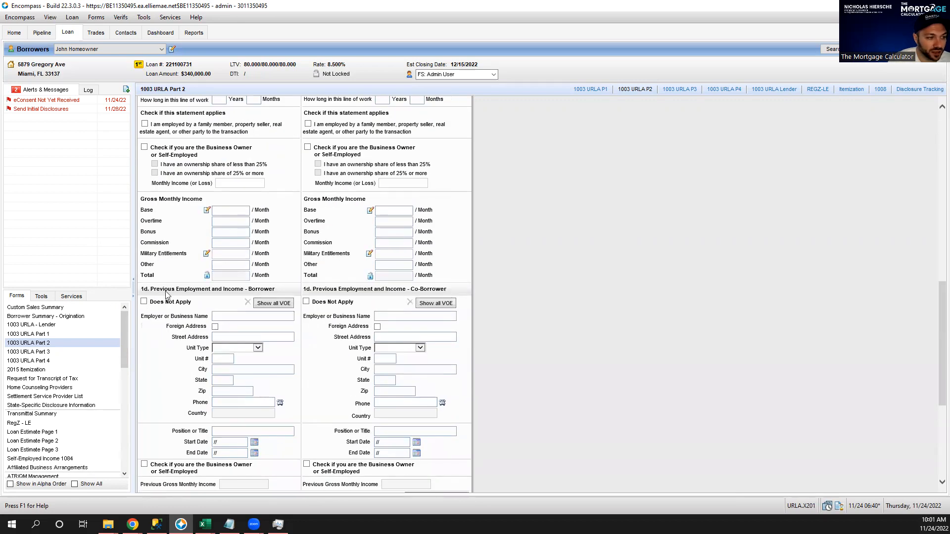
click(144, 301)
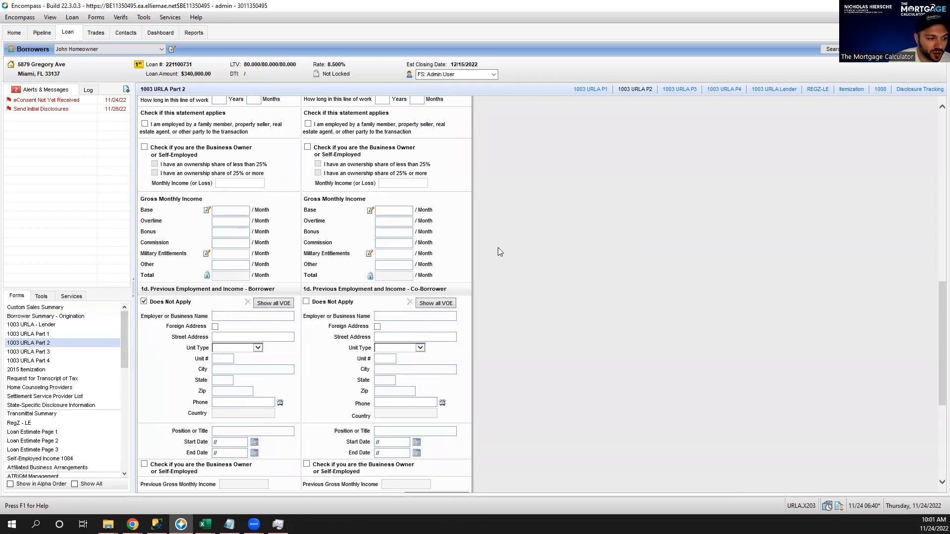
scroll(509, 250, down, 2)
scroll(508, 248, down, 2)
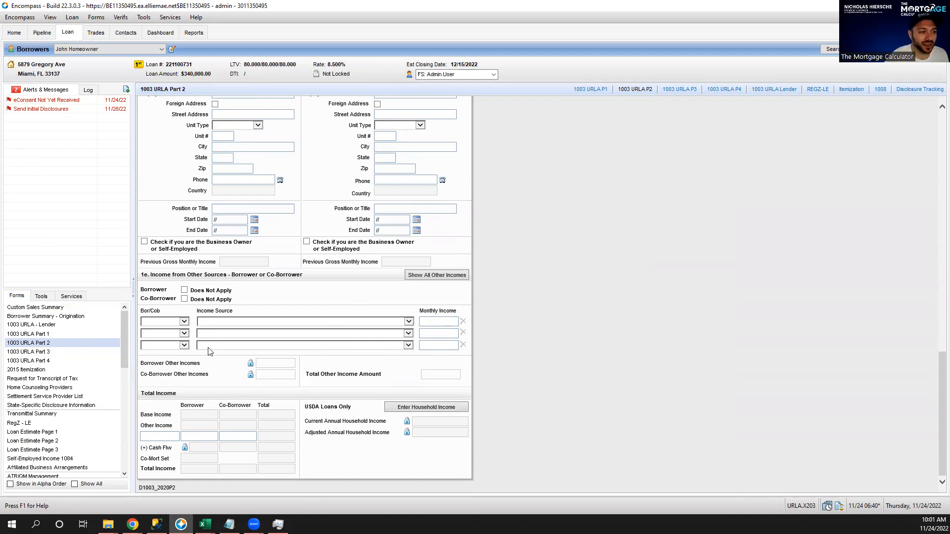
click(73, 352)
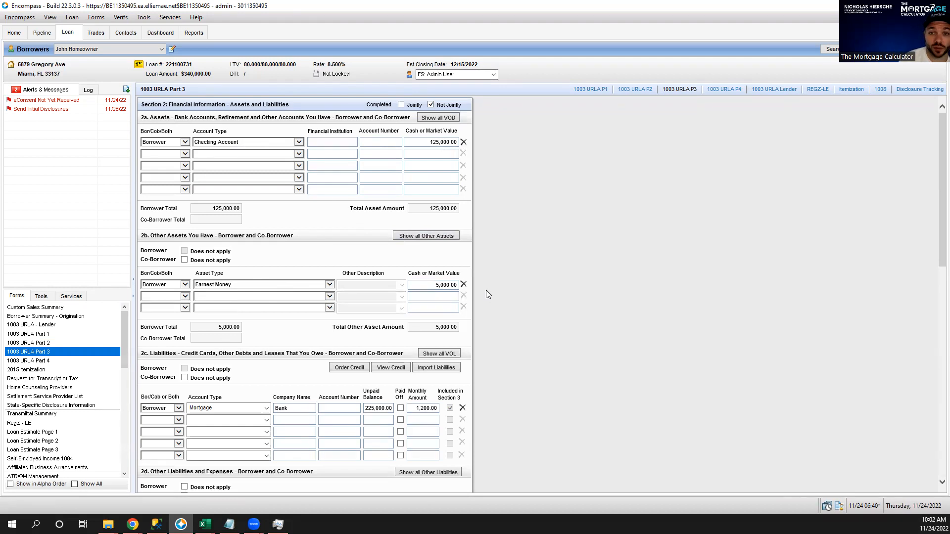
scroll(557, 243, down, 3)
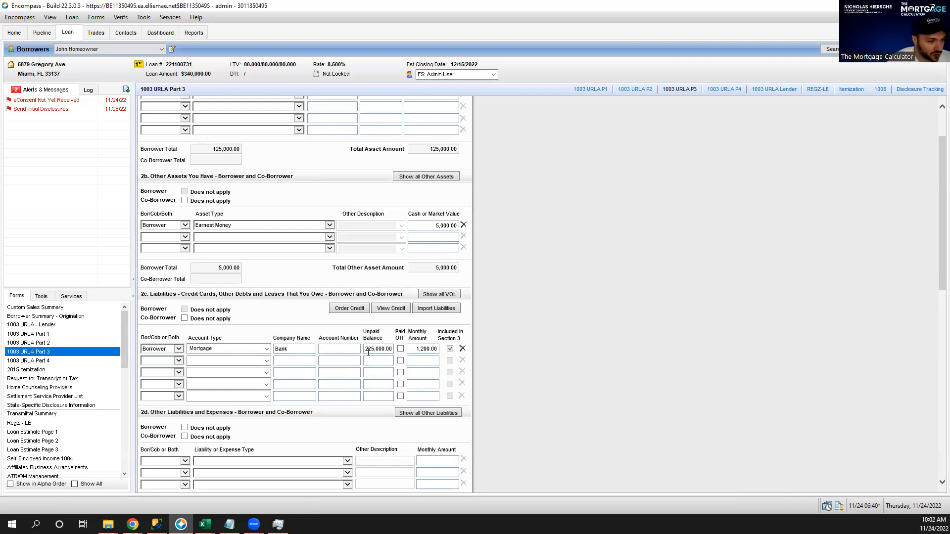
click(230, 349)
click(553, 315)
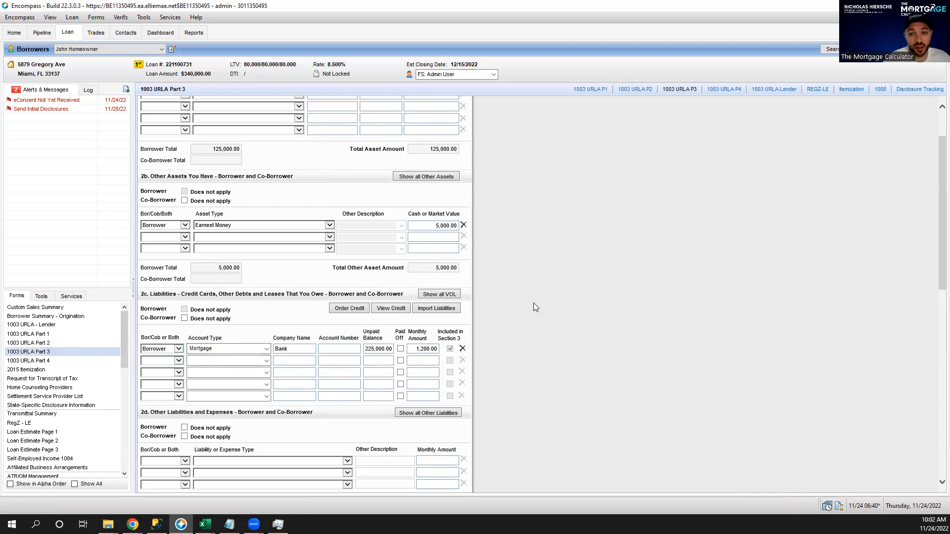
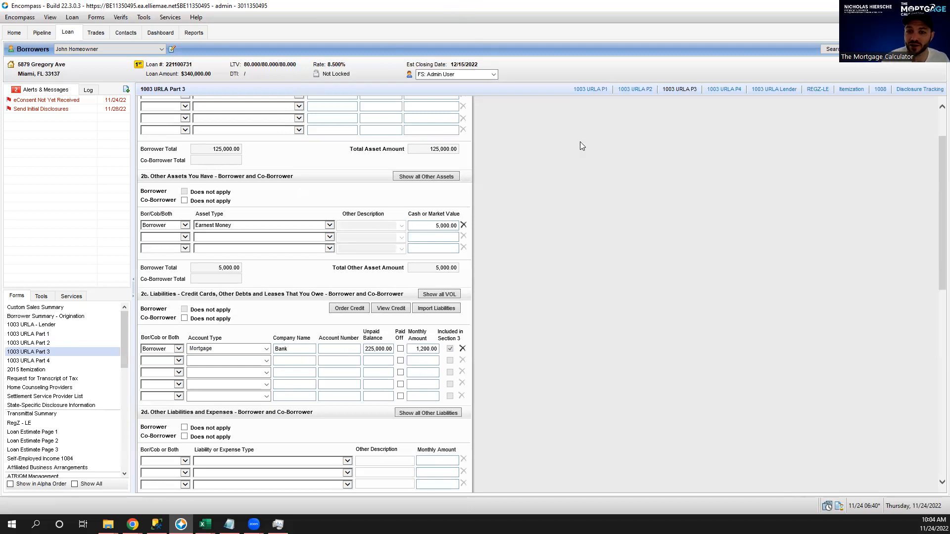
Add a new borrower liability in Quick Entry VOL with account type Mortgage.
scroll(626, 246, down, 5)
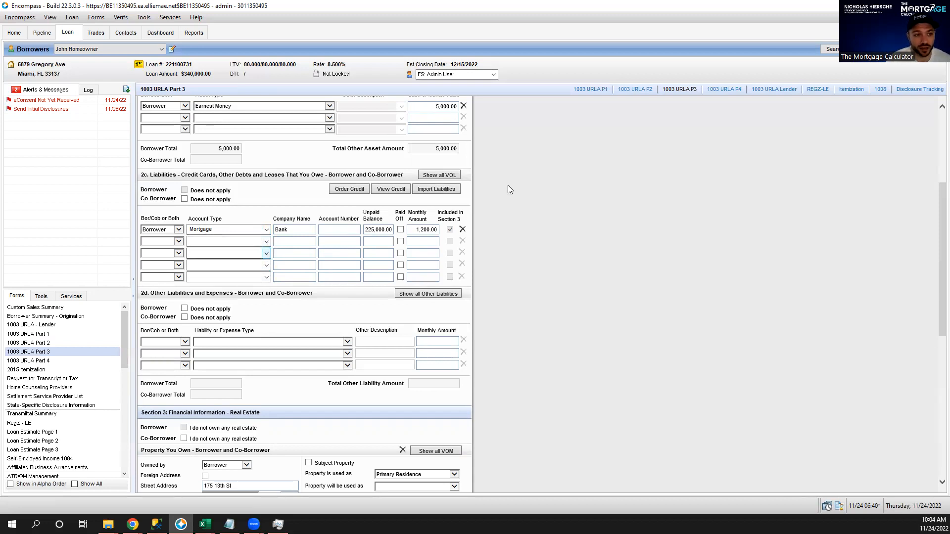
click(452, 177)
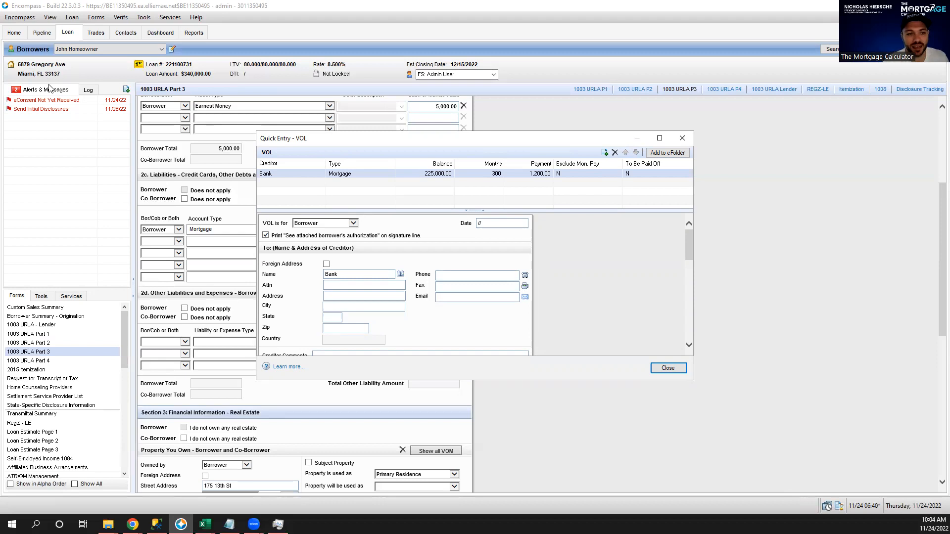
click(605, 152)
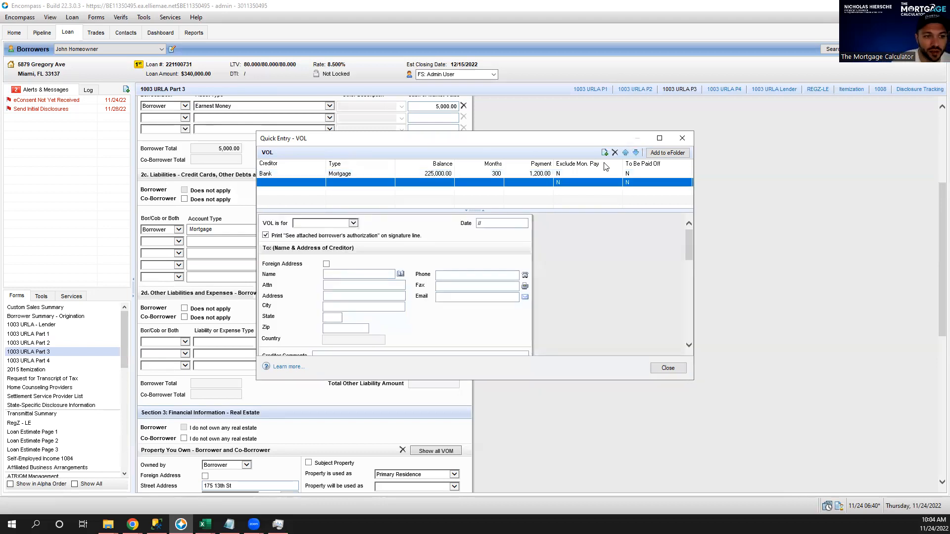
click(353, 223)
click(331, 231)
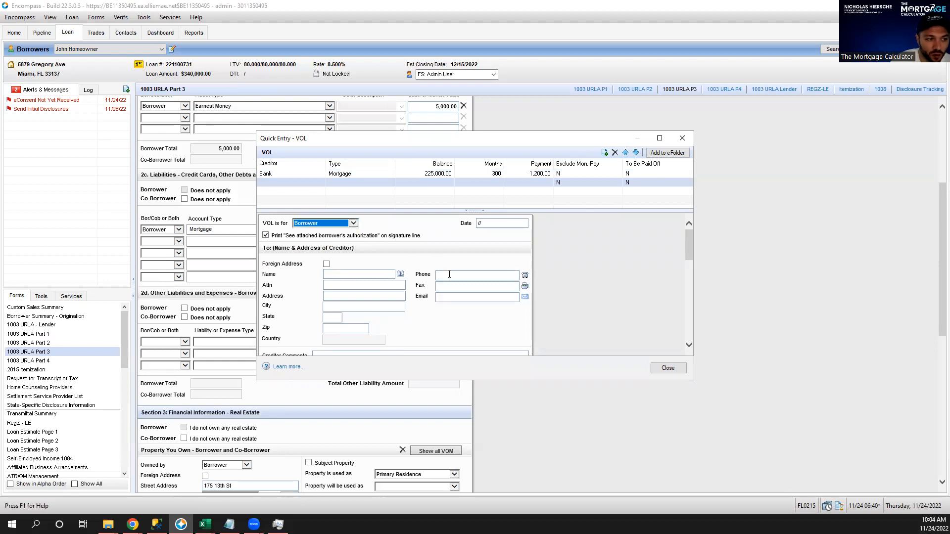
scroll(581, 297, down, 1)
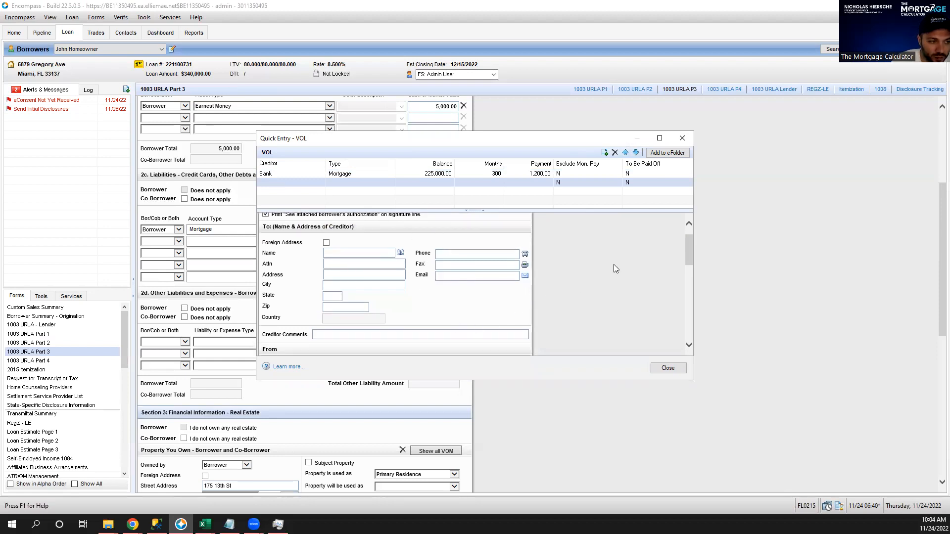
scroll(595, 267, down, 2)
scroll(601, 282, down, 1)
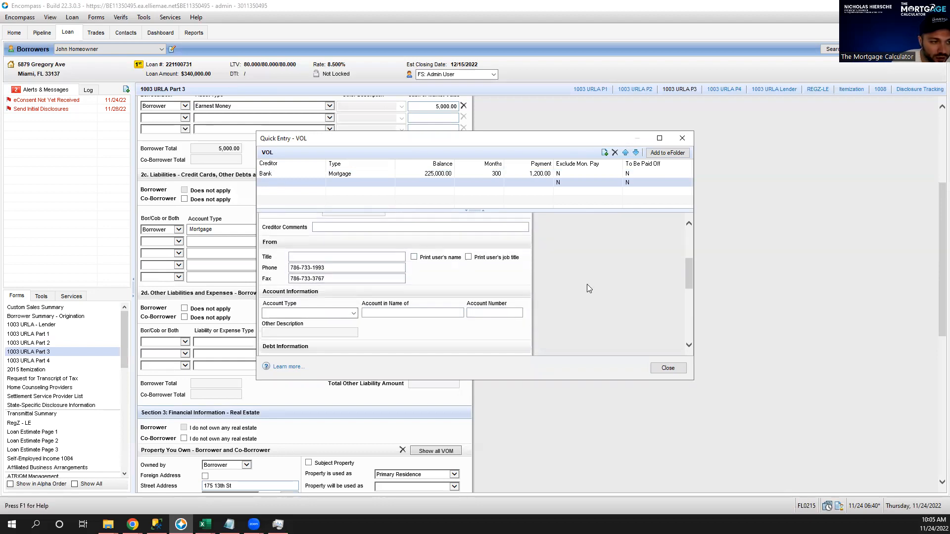
click(354, 314)
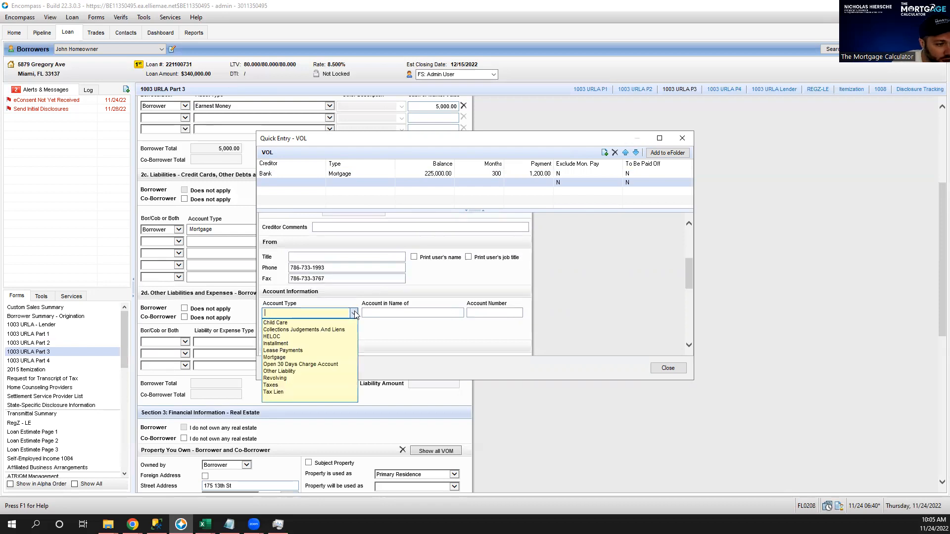
click(277, 357)
Enter the account number, a 250,000 balance, 60 months left and a 2,000 payment.
click(497, 313)
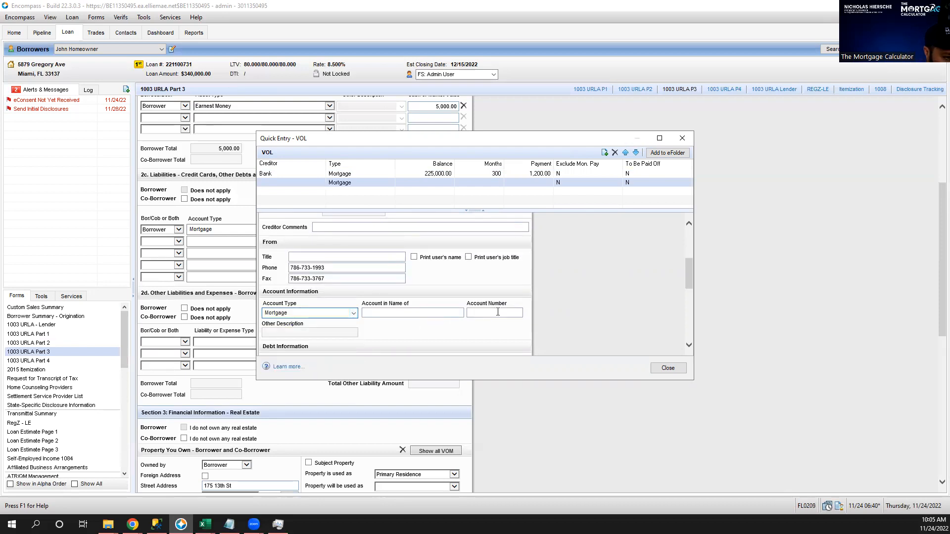
scroll(586, 309, down, 1)
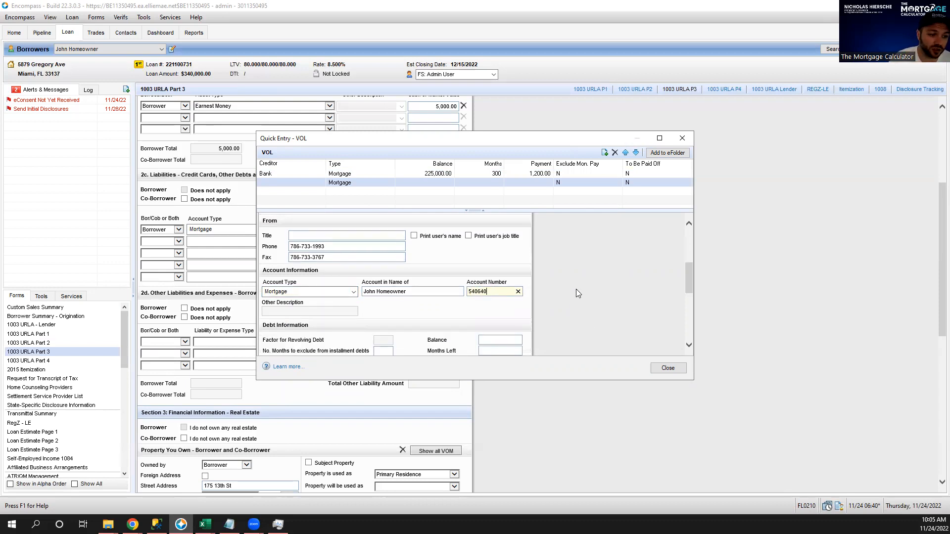
key(Tab)
scroll(576, 291, down, 2)
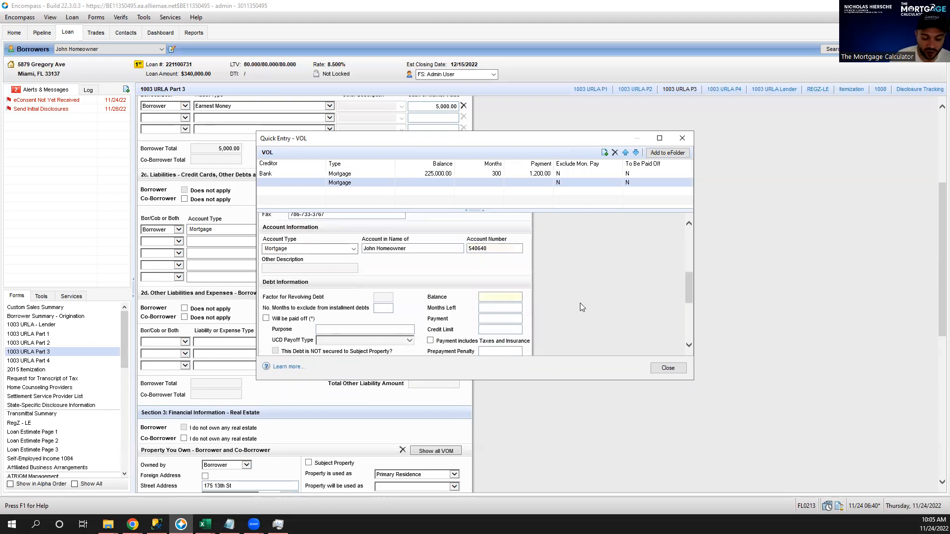
text(250000)
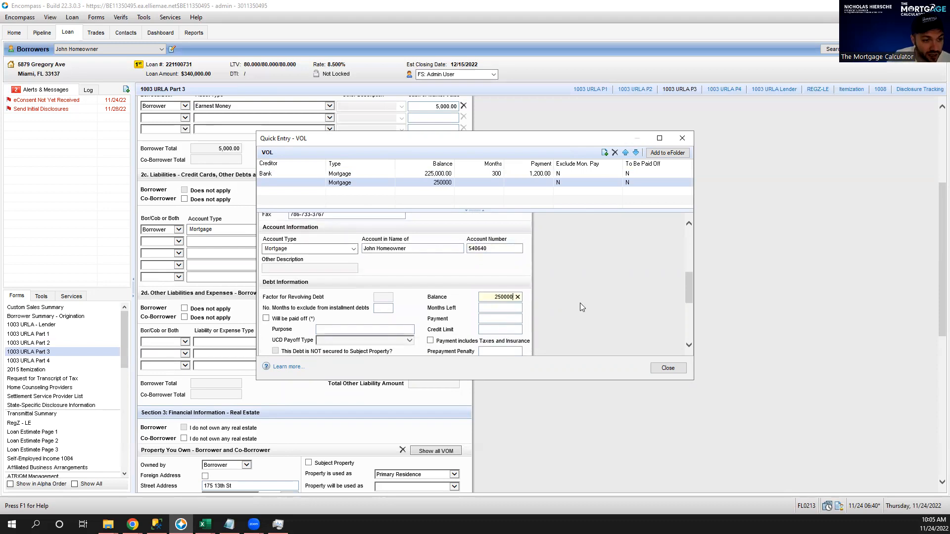
key(Tab)
text(60)
key(Tab)
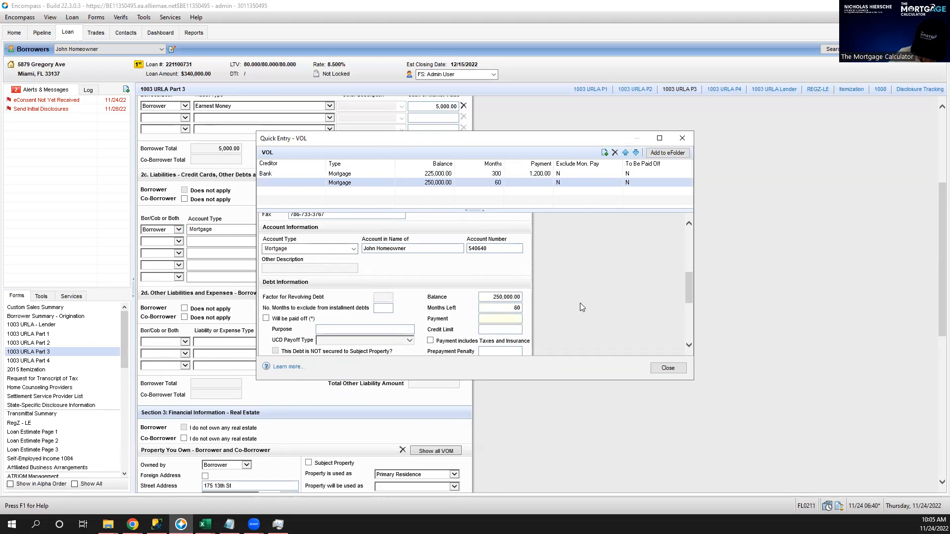
text(2000)
key(Tab)
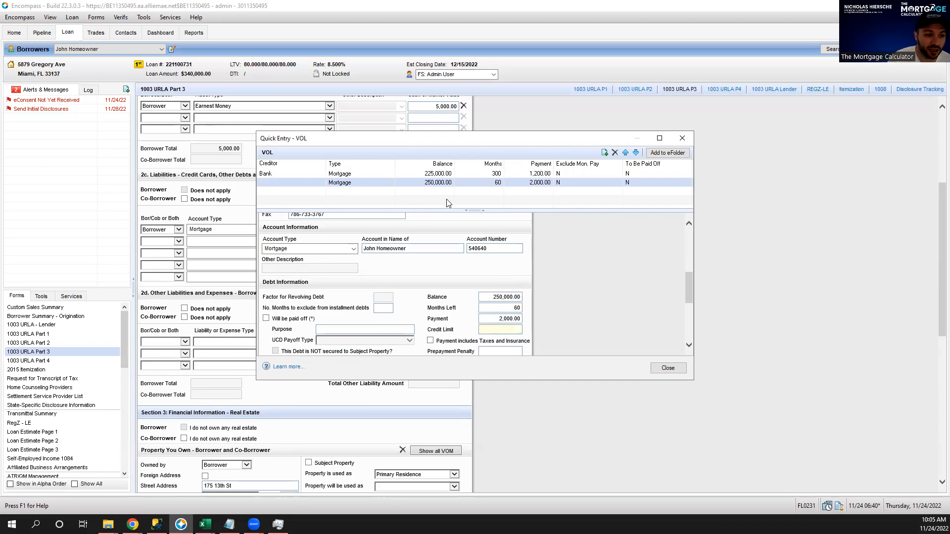
scroll(619, 270, down, 1)
scroll(621, 269, down, 3)
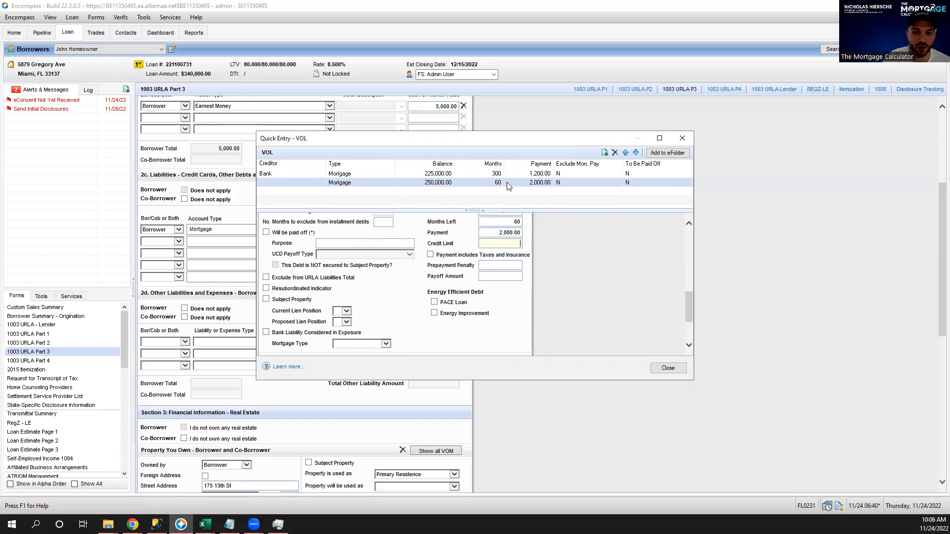
Close Quick Entry VOL and keep only the Bank mortgage linked to the owned property.
click(668, 369)
scroll(534, 225, down, 3)
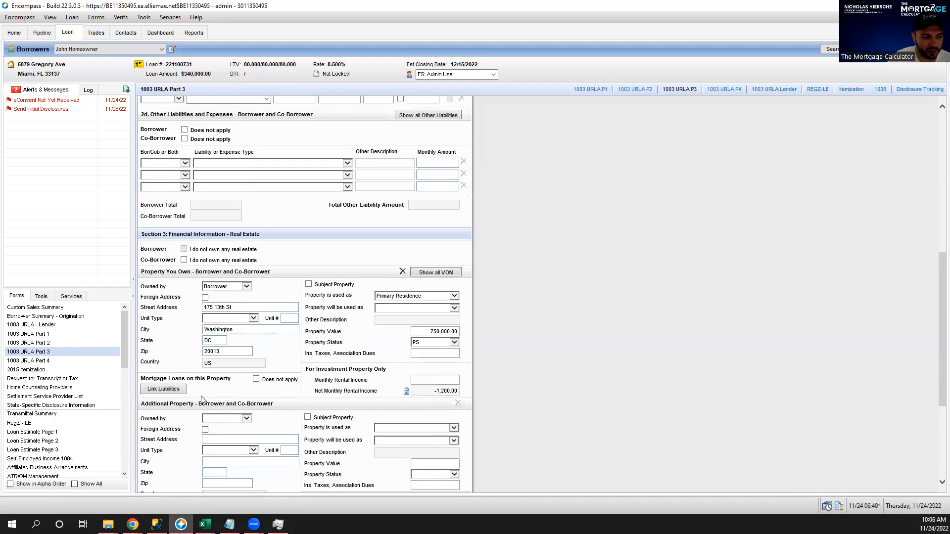
click(159, 389)
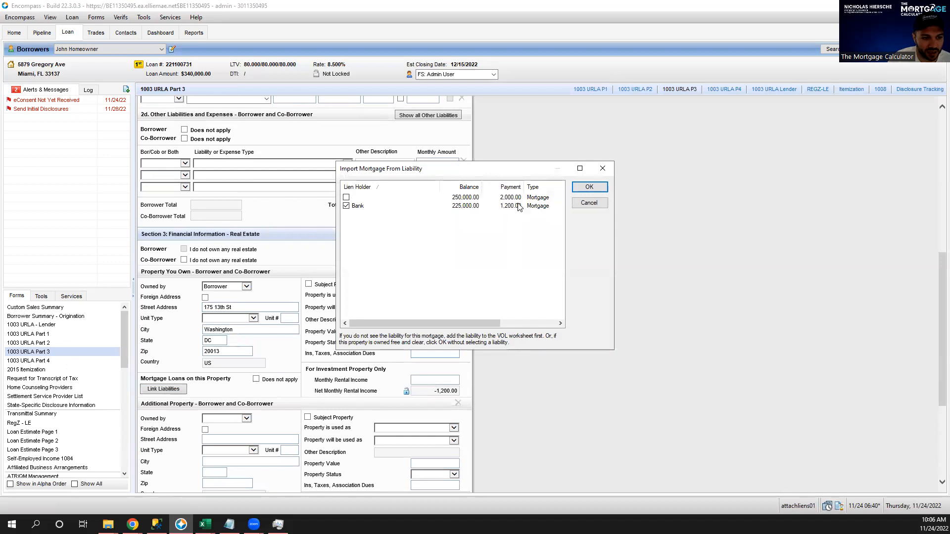
click(589, 188)
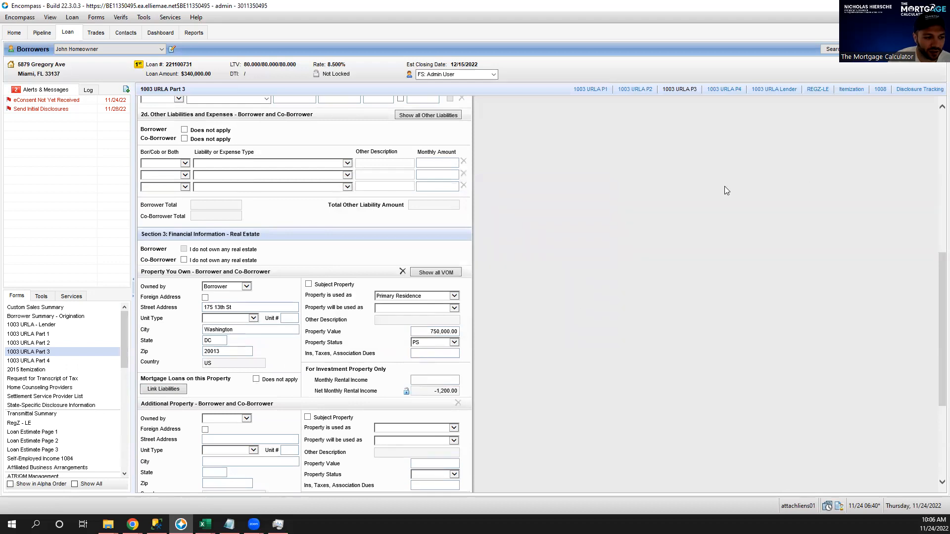
scroll(726, 191, down, 3)
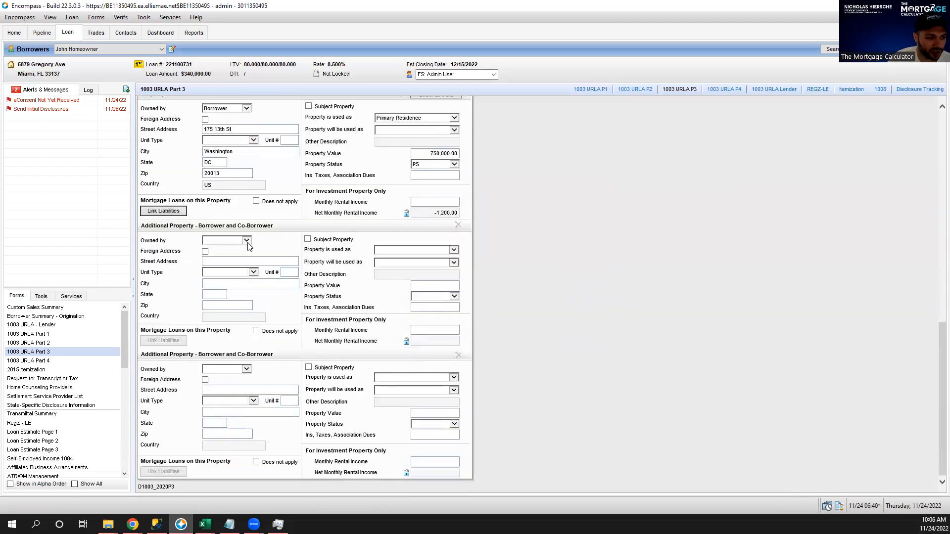
click(181, 341)
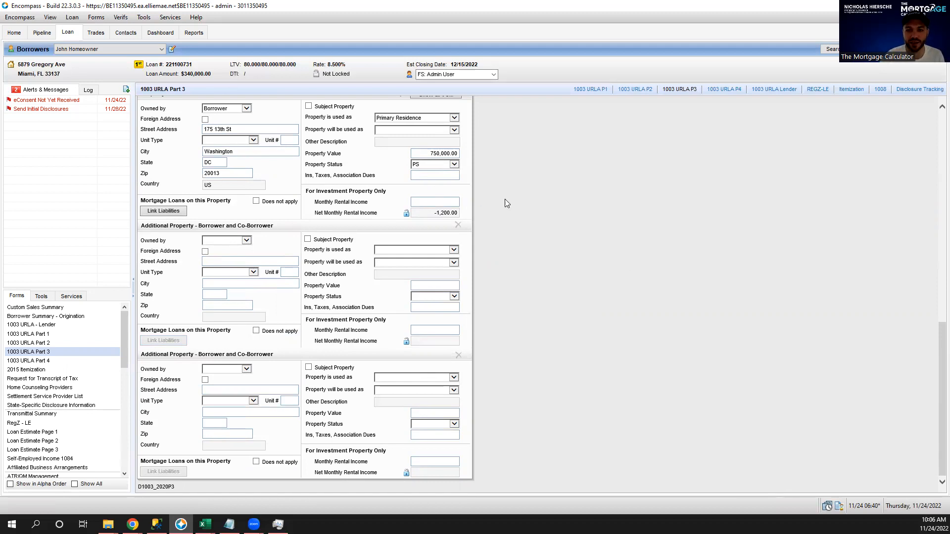
scroll(618, 253, up, 5)
scroll(719, 260, up, 1)
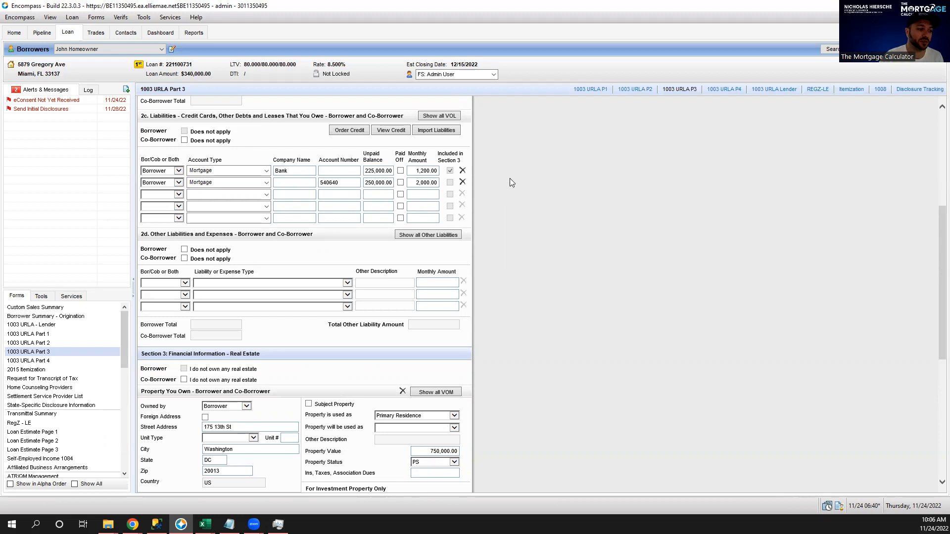
On 1003 URLA - Lender, replace the street address in the title holder name with TBD.
click(84, 326)
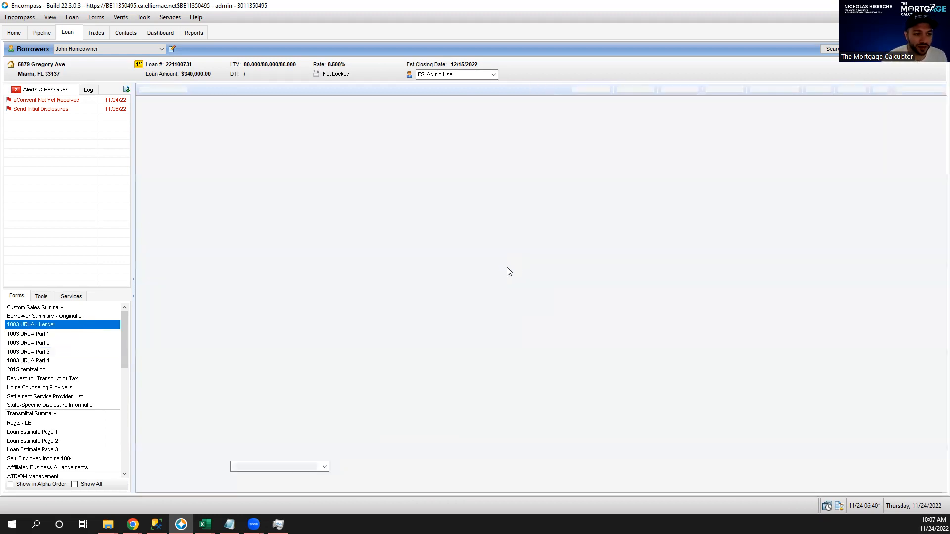
scroll(627, 263, down, 10)
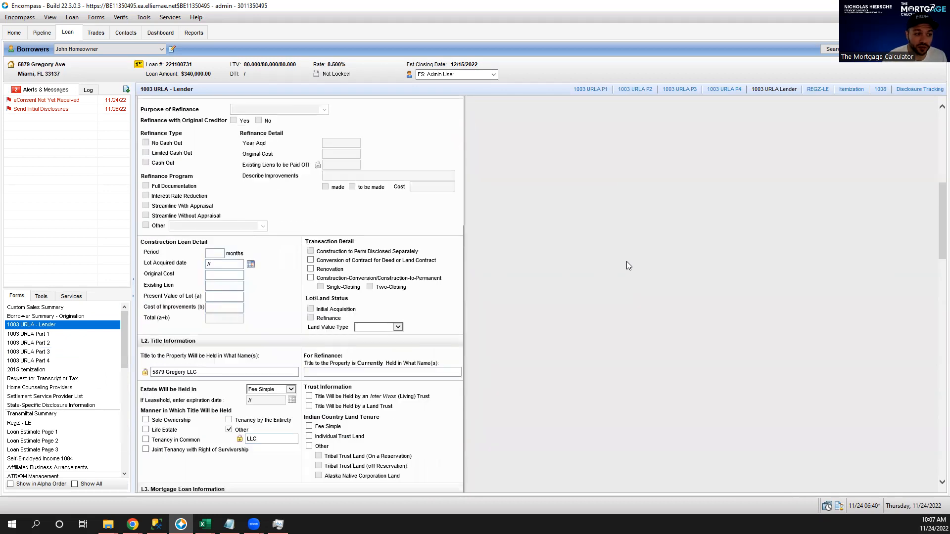
double_click(161, 372)
drag(185, 374, 156, 381)
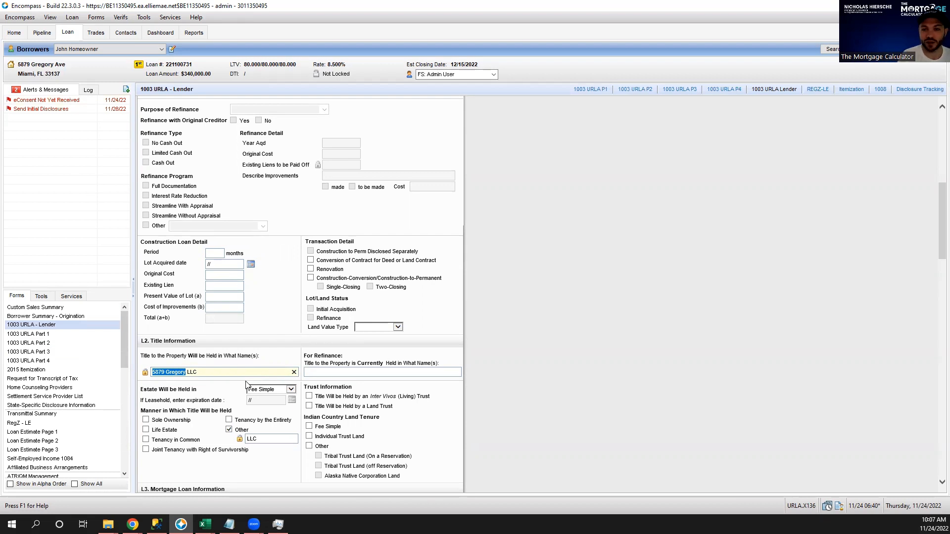
text(TBD)
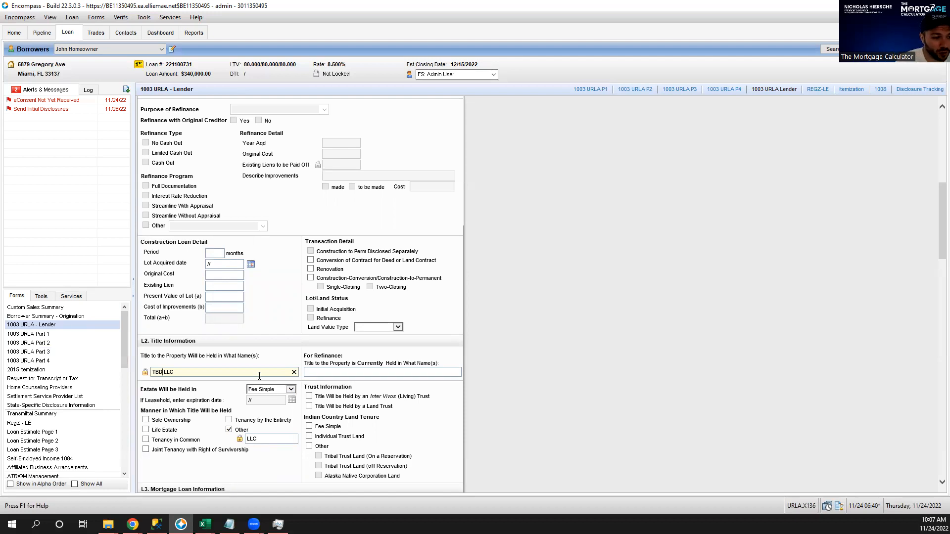
click(256, 374)
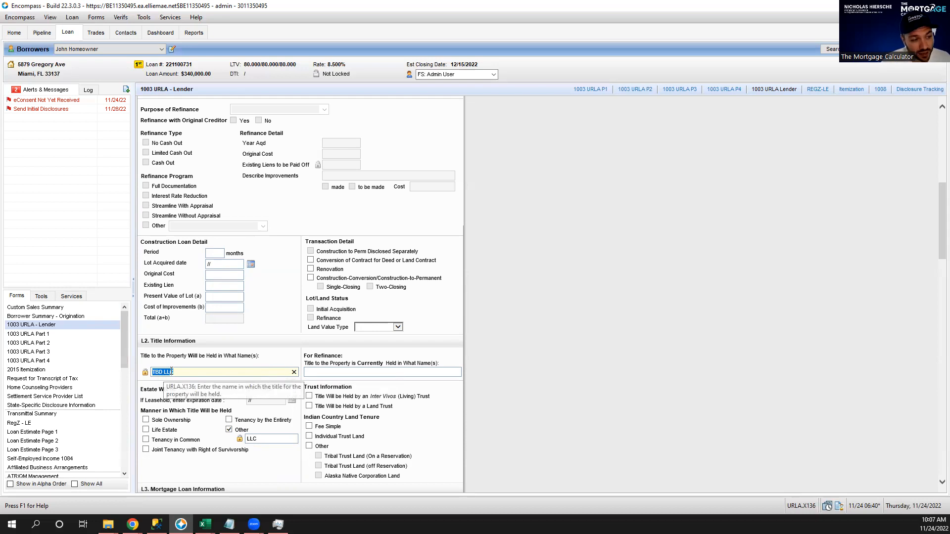
Settle the title holder as TBD LLC, with Other title manner set to LLC.
double_click(170, 373)
text(Inc)
double_click(272, 438)
text(Corp)
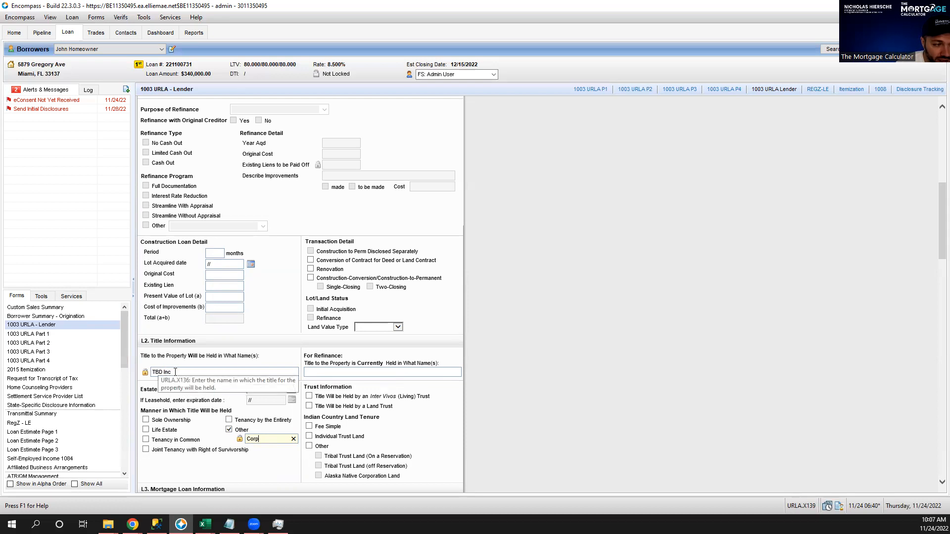
click(177, 374)
click(178, 372)
key(BackSpace)
key(BackSpace)
key(BackSpace)
text(LLC)
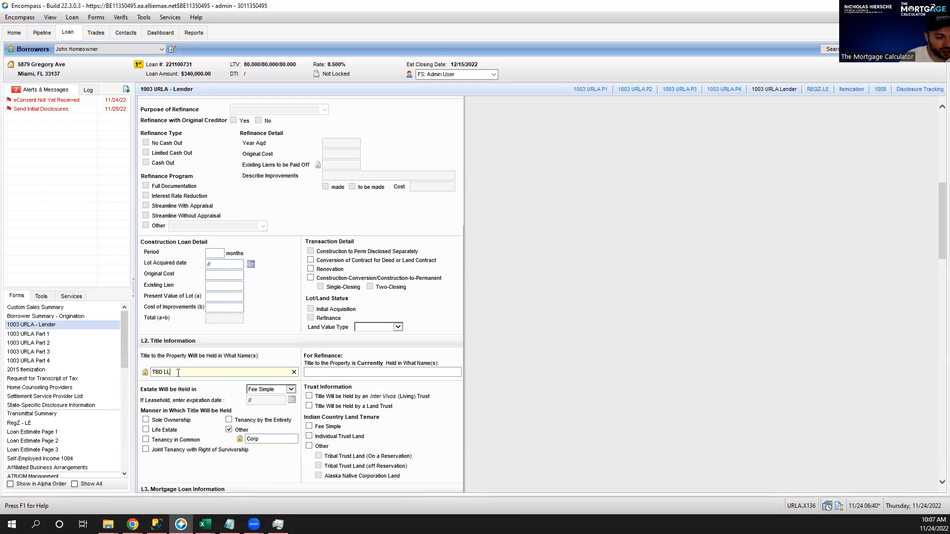
click(266, 441)
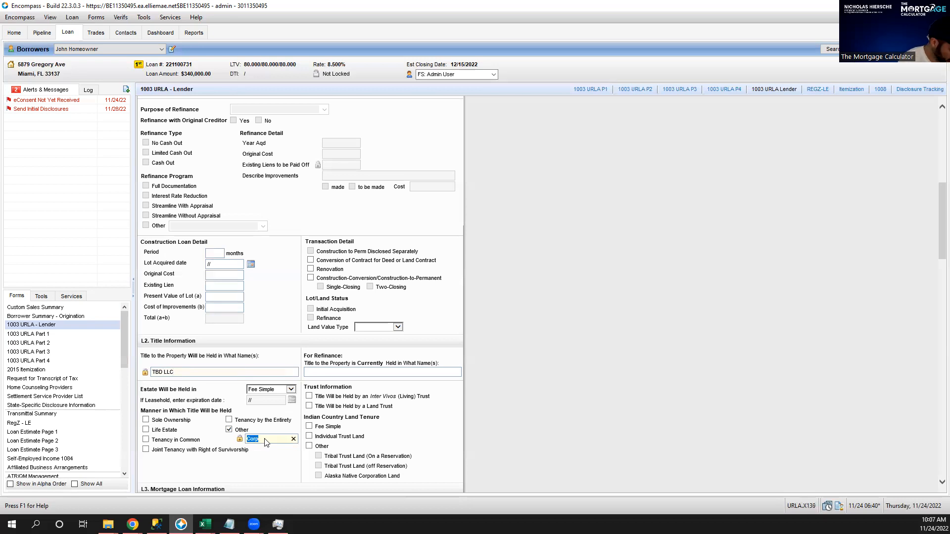
text(LLC)
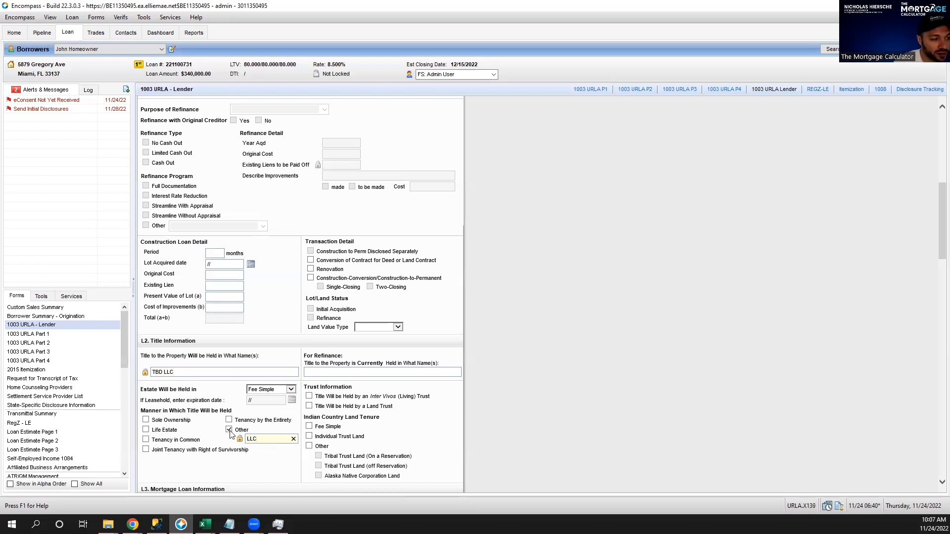
click(29, 352)
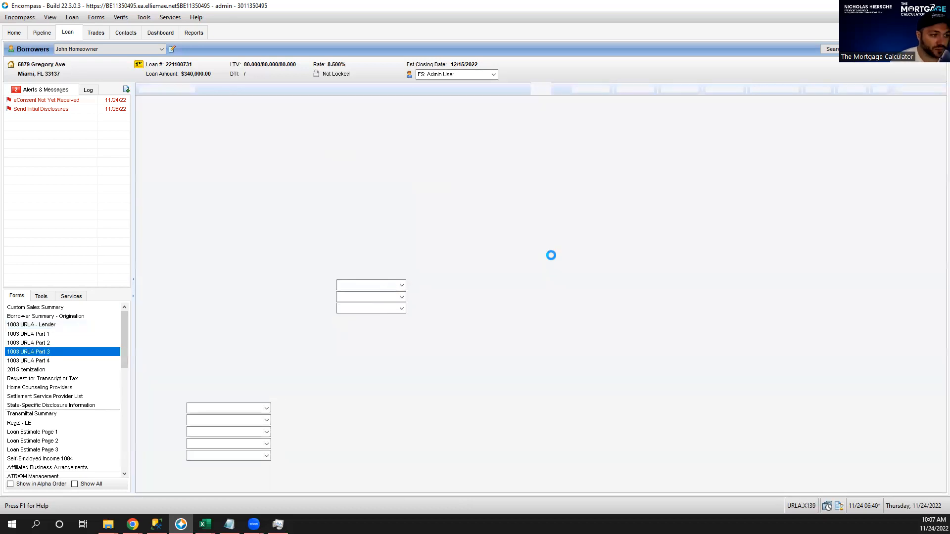
Look over the Part 3 real estate owned section, then go to 1003 URLA Part 4.
scroll(651, 248, down, 10)
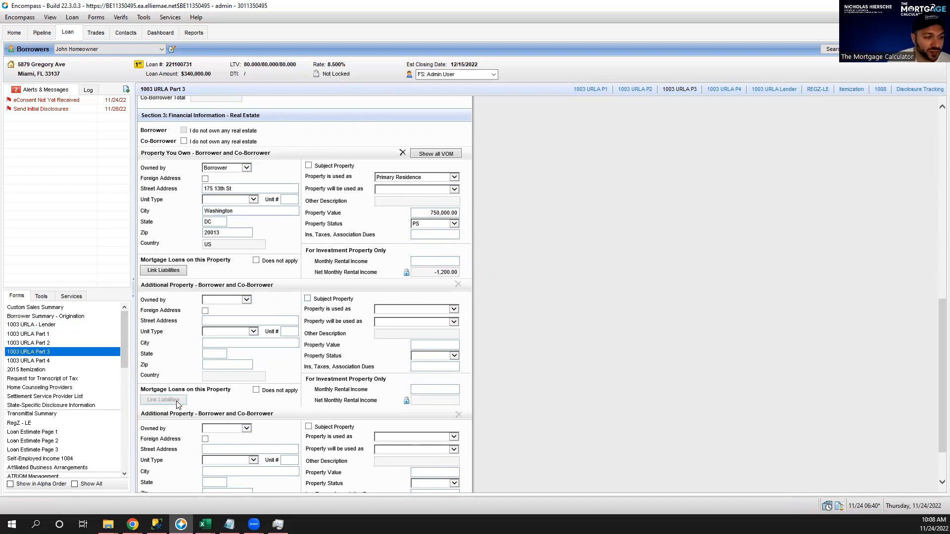
scroll(651, 242, up, 3)
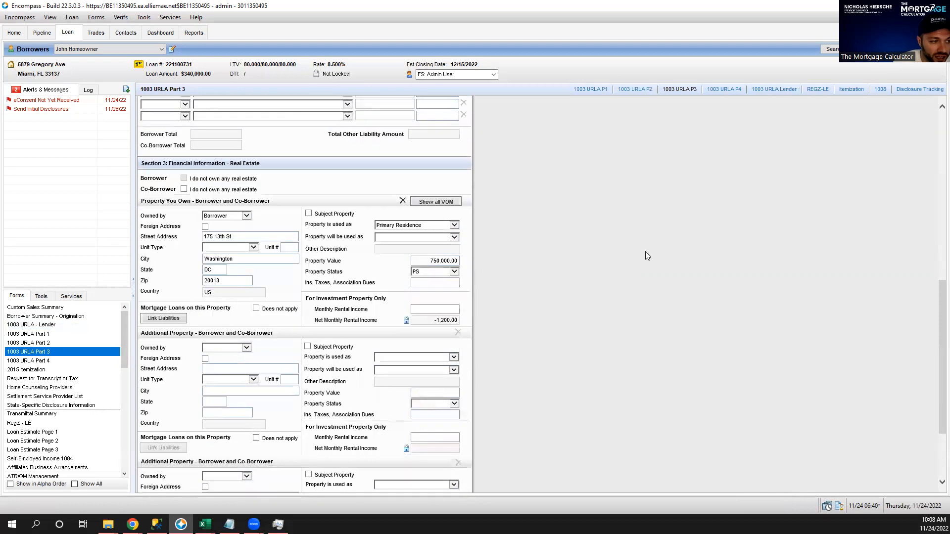
scroll(646, 255, up, 8)
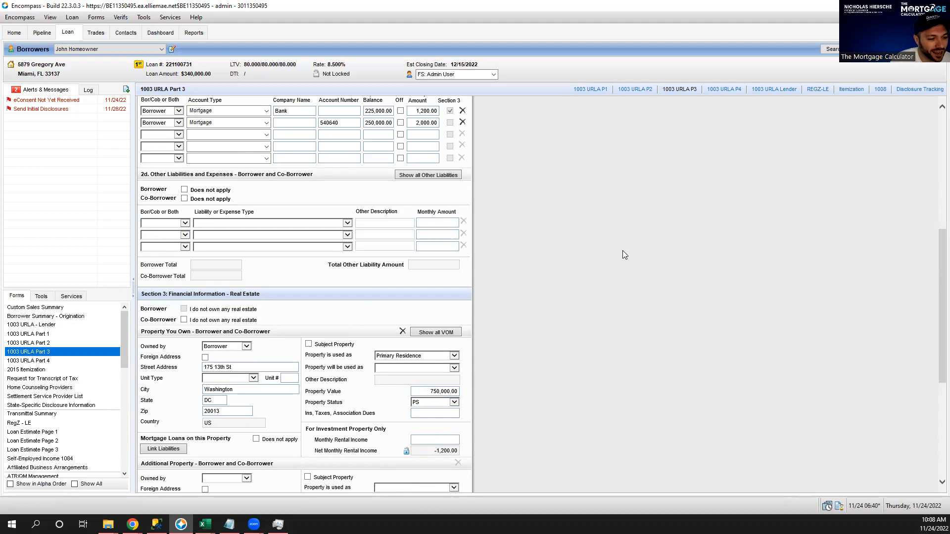
scroll(623, 251, down, 5)
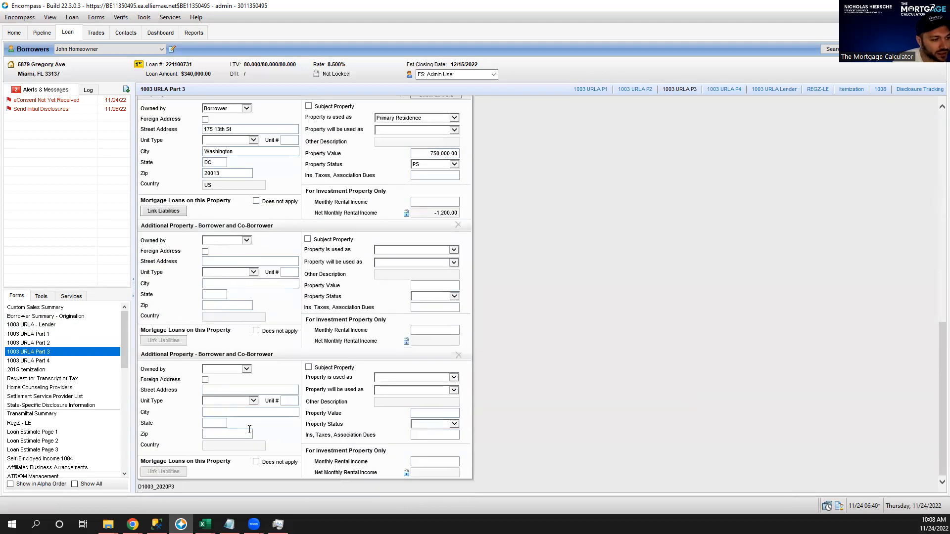
click(69, 361)
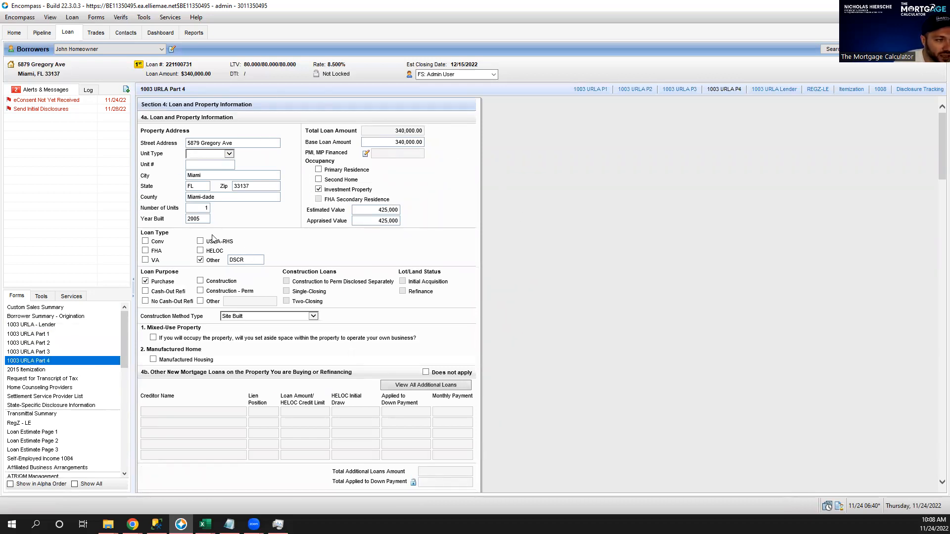
scroll(651, 207, down, 5)
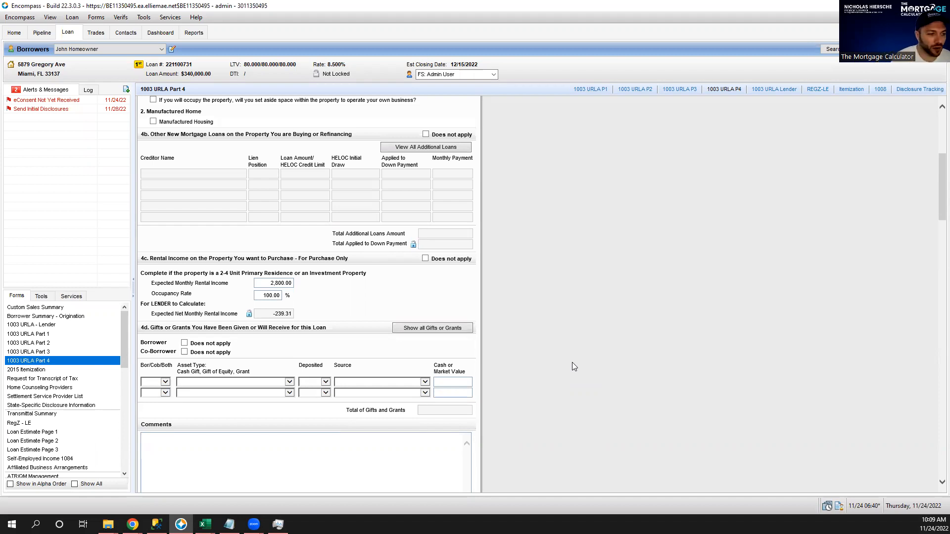
Mark borrower gifts as Does not apply and answer No to Declaration A primary residence.
click(185, 343)
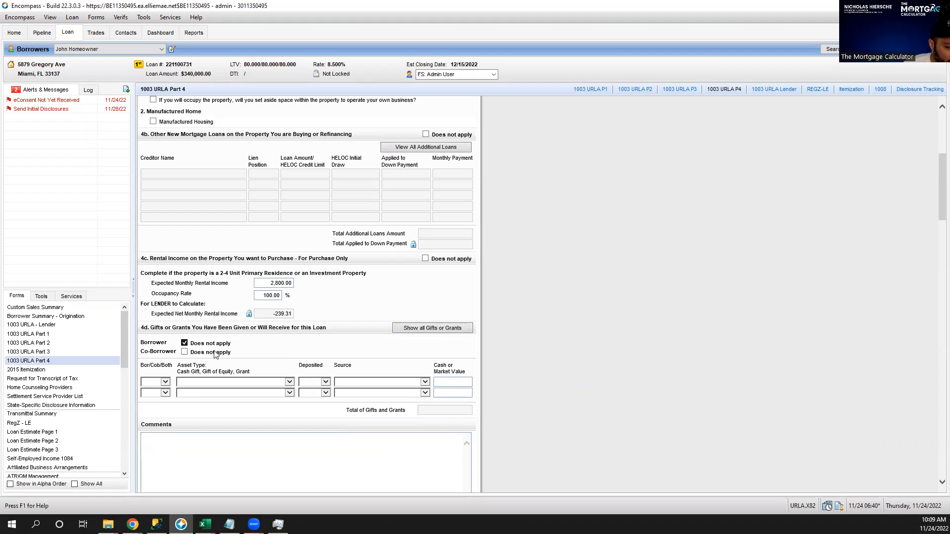
scroll(553, 325, down, 5)
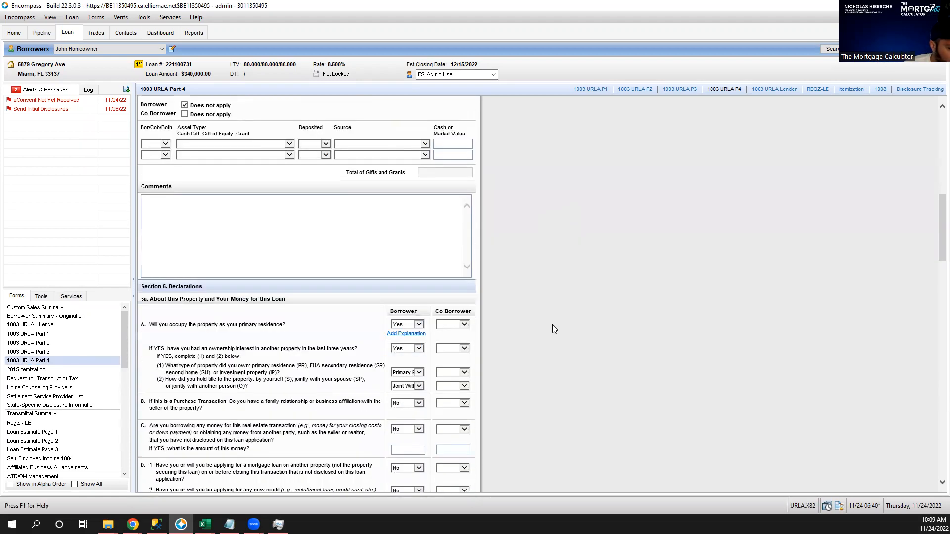
scroll(553, 325, down, 2)
click(418, 265)
click(417, 272)
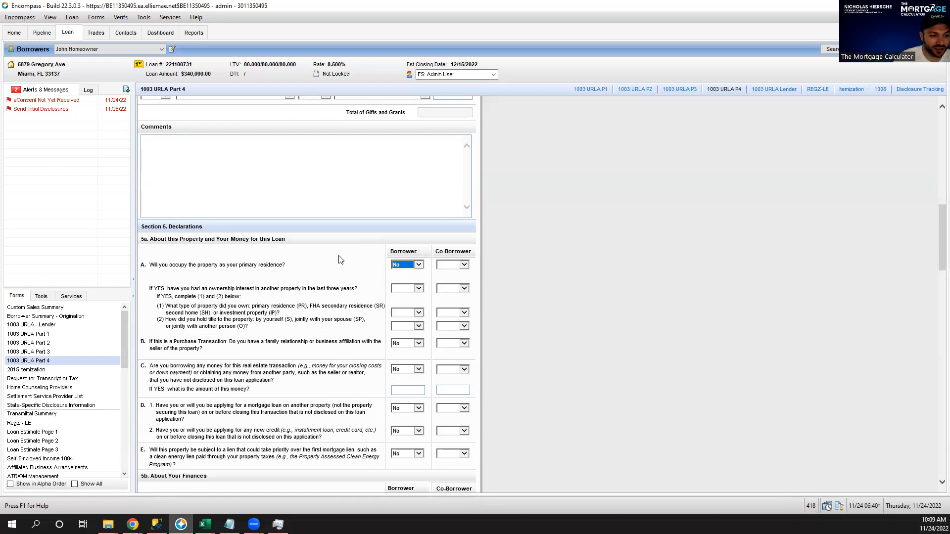
Scroll to the end of Part 4 and go to the 2015 Itemization form.
scroll(624, 277, down, 3)
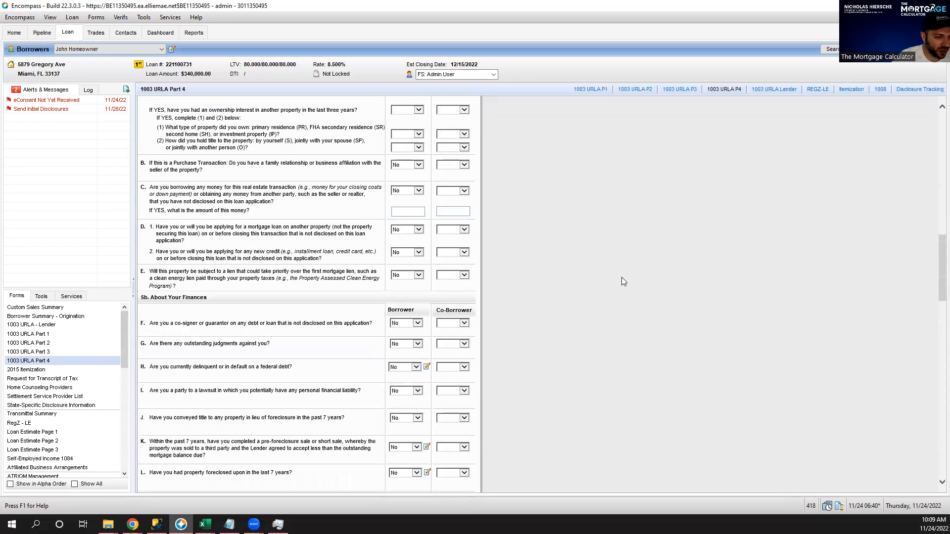
scroll(622, 278, down, 5)
scroll(621, 278, down, 4)
scroll(622, 278, down, 5)
scroll(622, 280, down, 5)
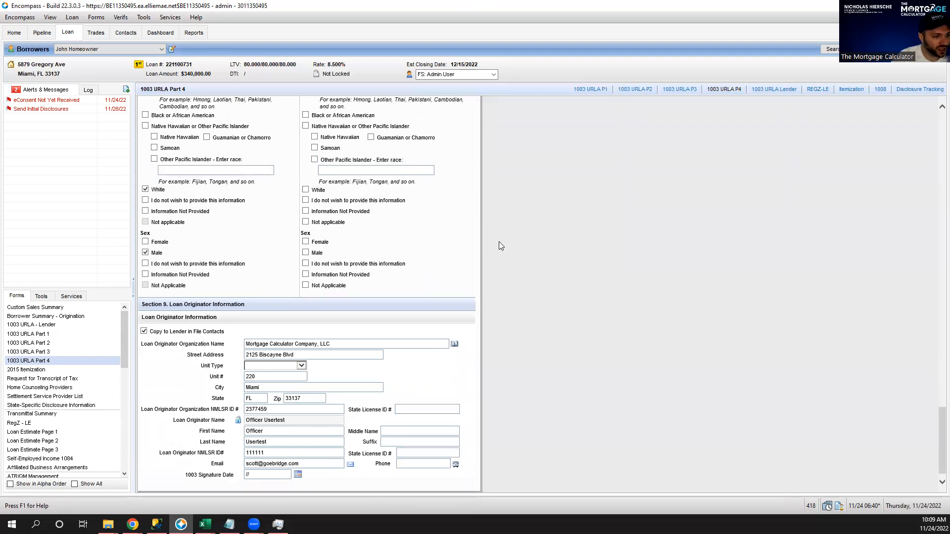
scroll(599, 233, down, 1)
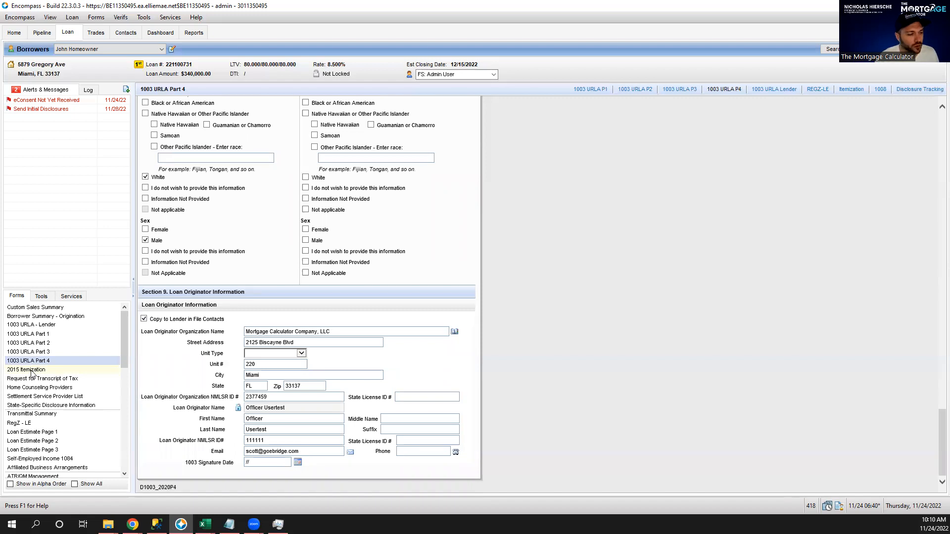
click(31, 370)
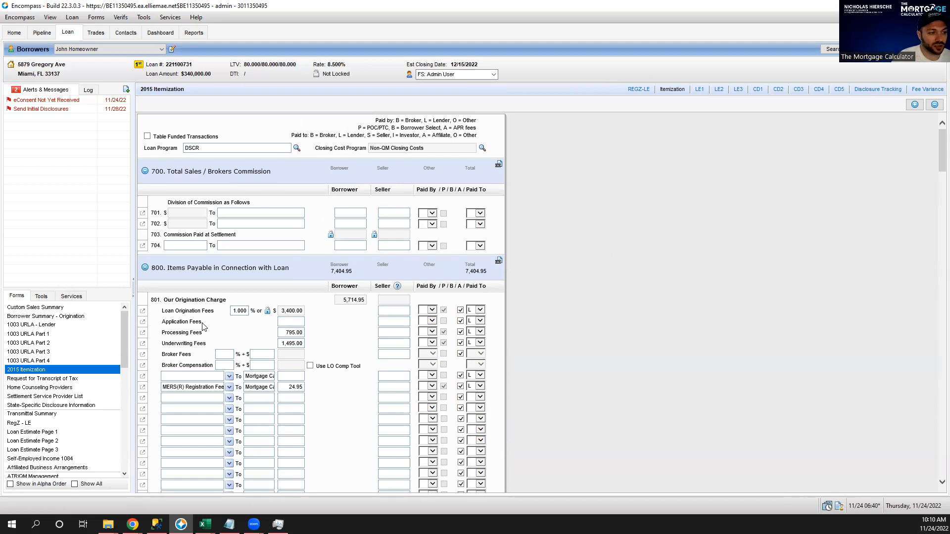
click(236, 311)
double_click(236, 311)
click(663, 285)
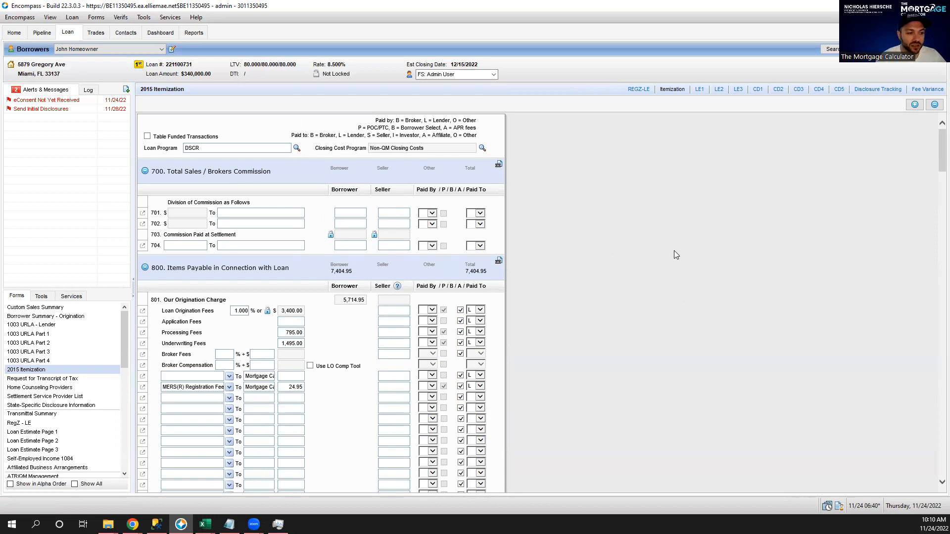
double_click(286, 333)
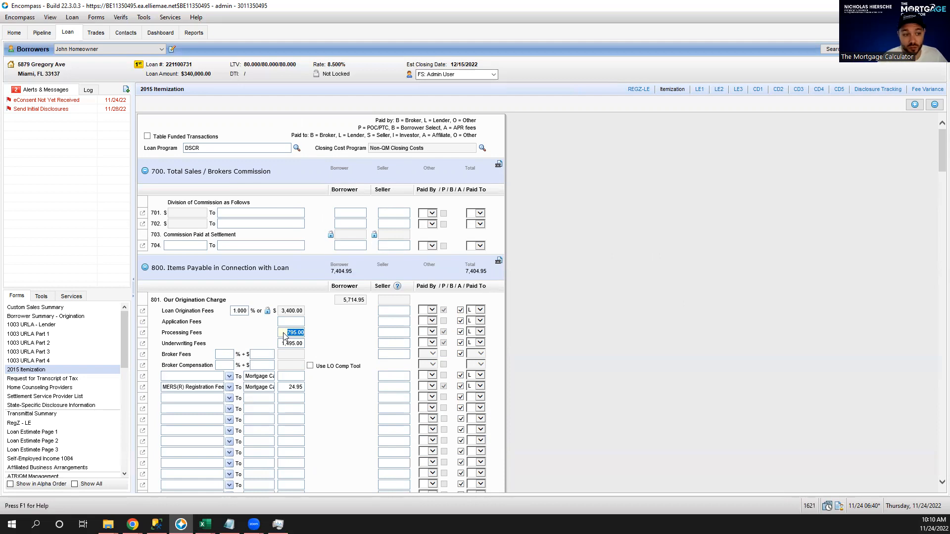
double_click(281, 346)
double_click(281, 349)
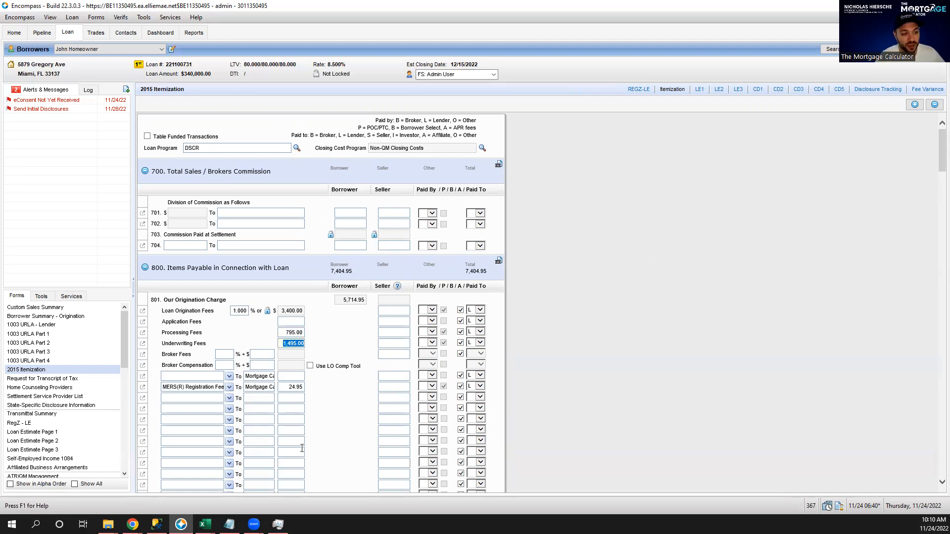
double_click(287, 391)
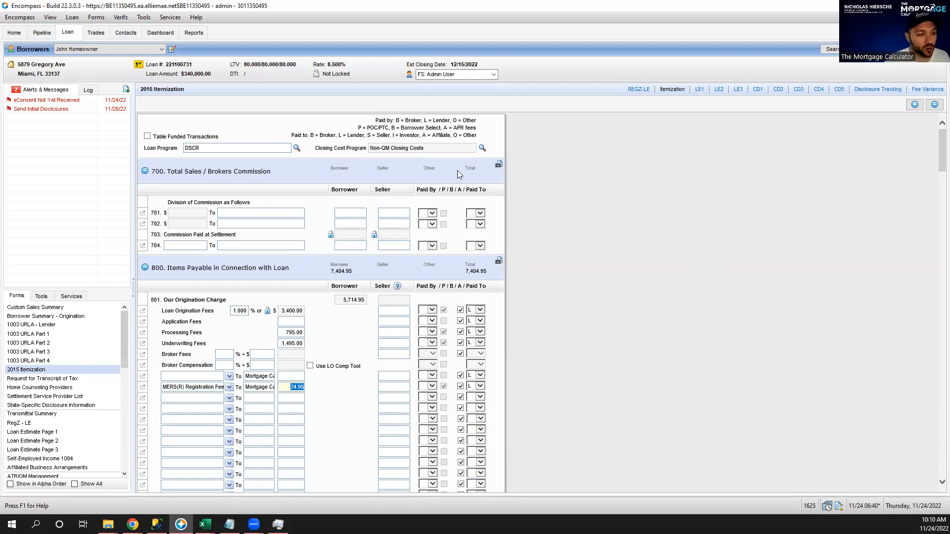
scroll(653, 241, down, 8)
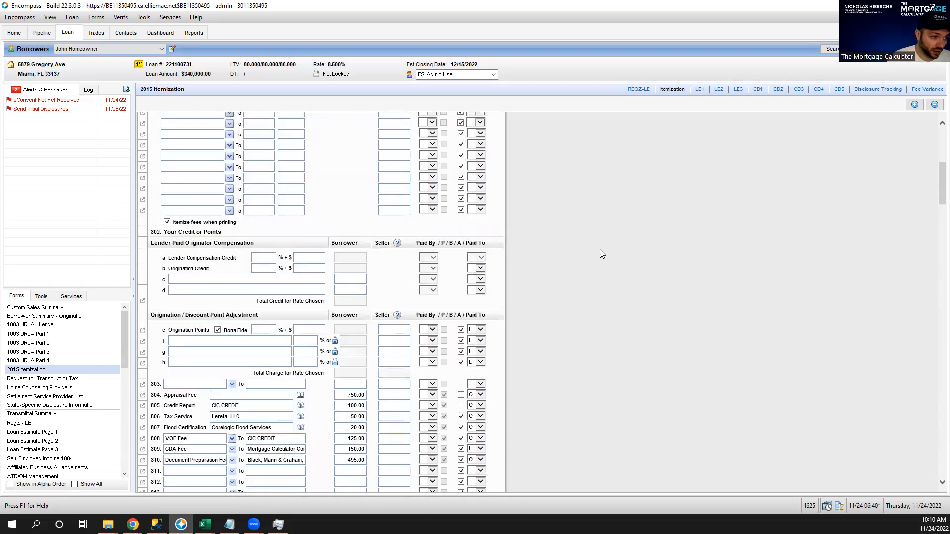
Locate line 808 VOE Fee and delete its 125.00 borrower amount.
scroll(544, 248, down, 1)
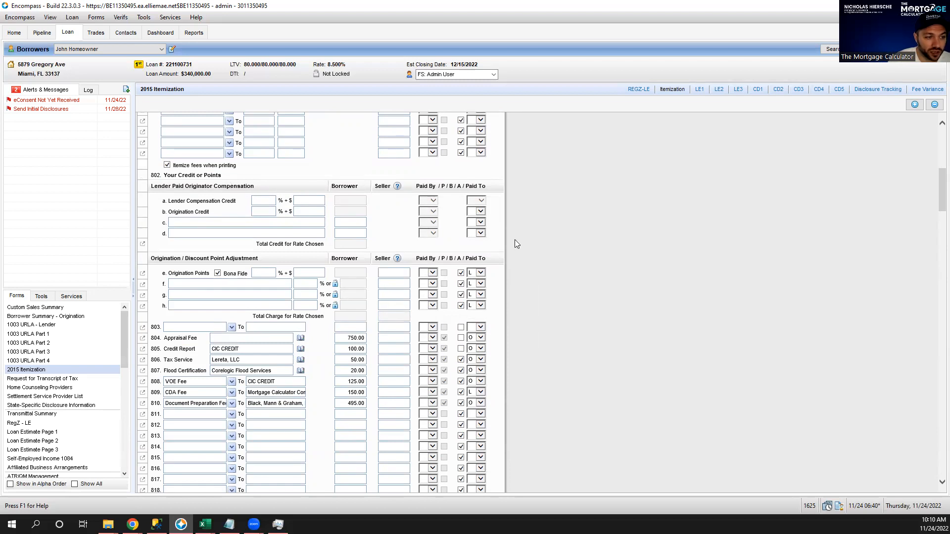
scroll(661, 334, down, 3)
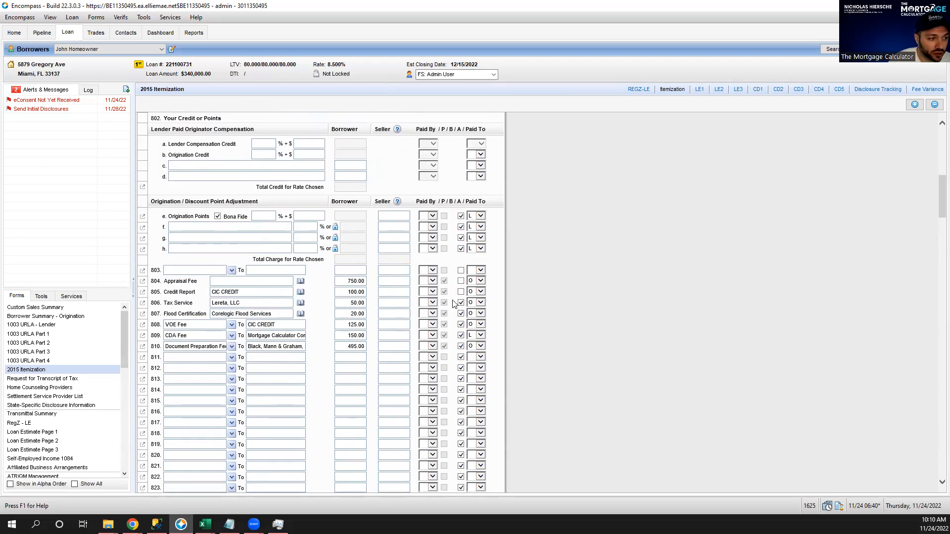
double_click(343, 281)
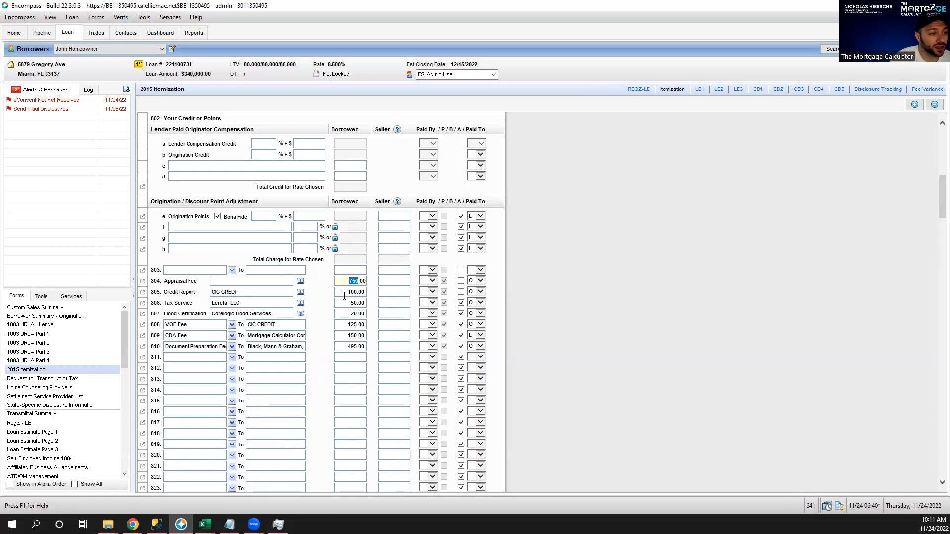
click(344, 292)
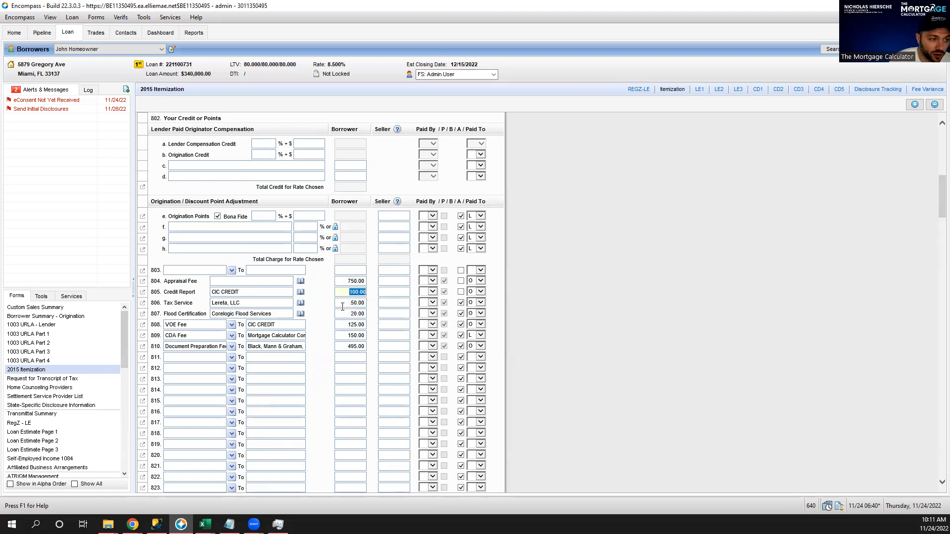
click(343, 303)
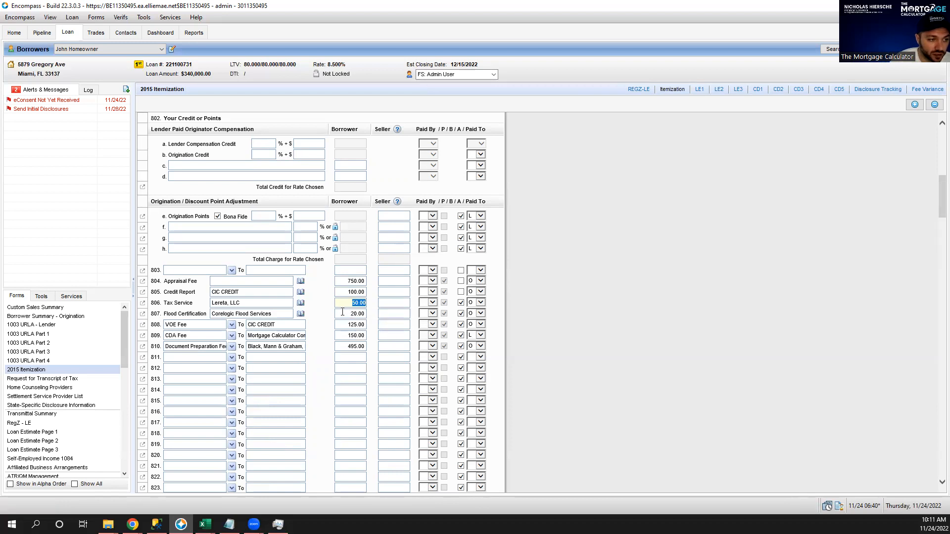
click(342, 316)
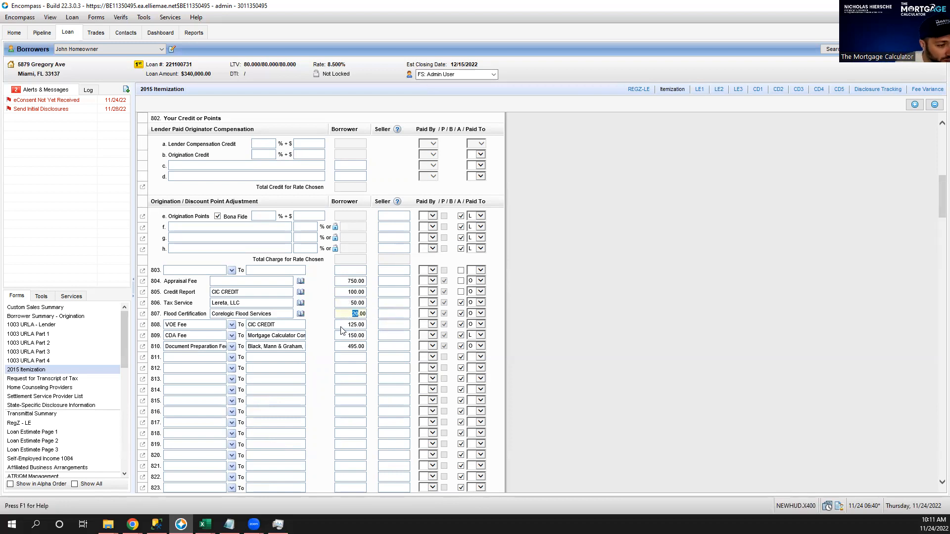
click(342, 327)
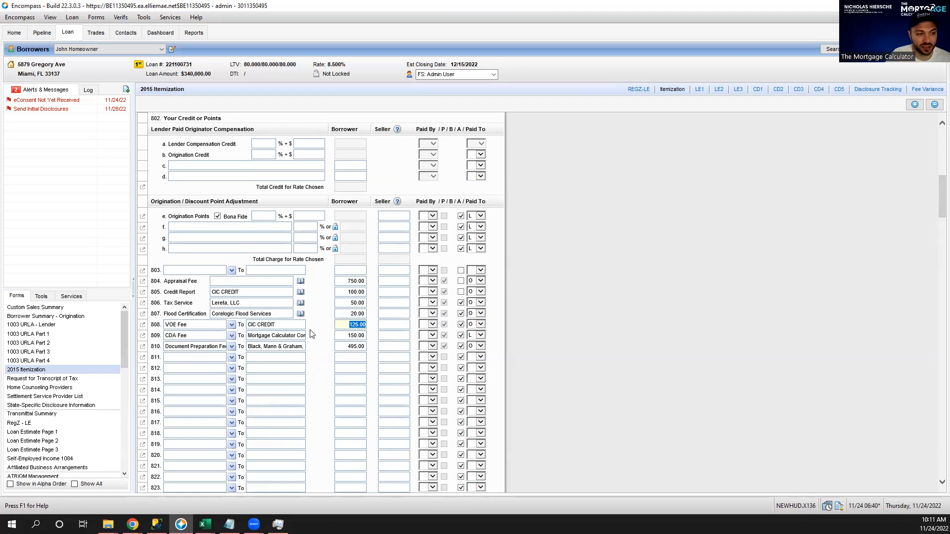
key(Delete)
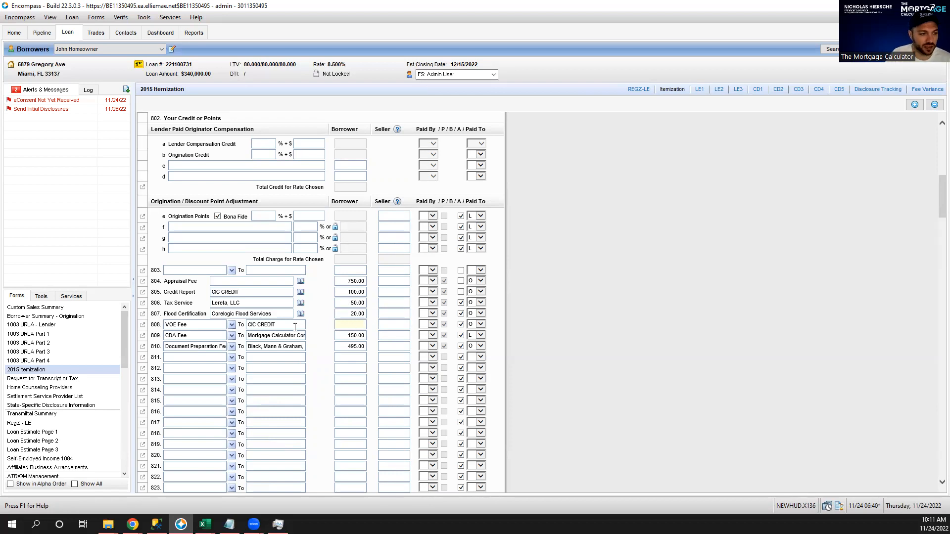
Clear the CIC CREDIT payee and the VOE Fee description from line 808.
double_click(295, 328)
drag(282, 325, 244, 328)
key(Delete)
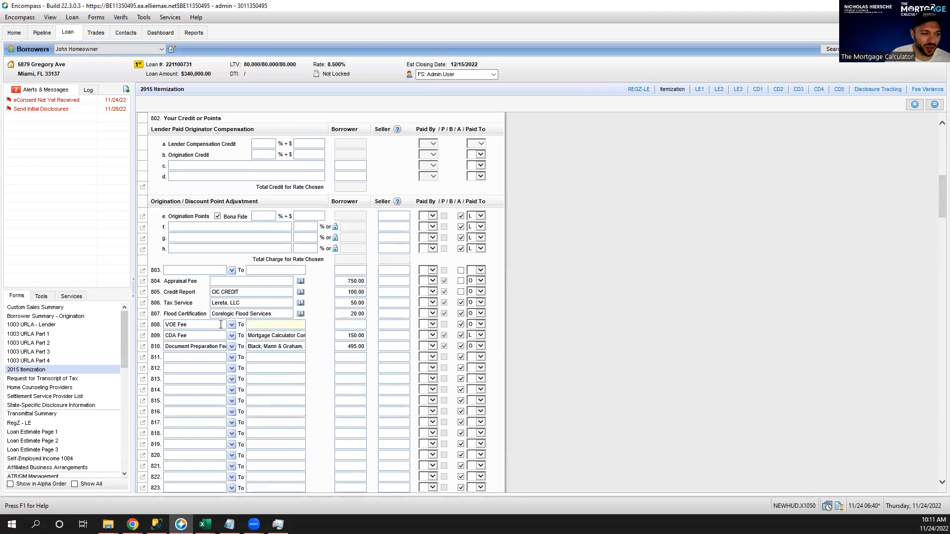
click(221, 325)
key(Delete)
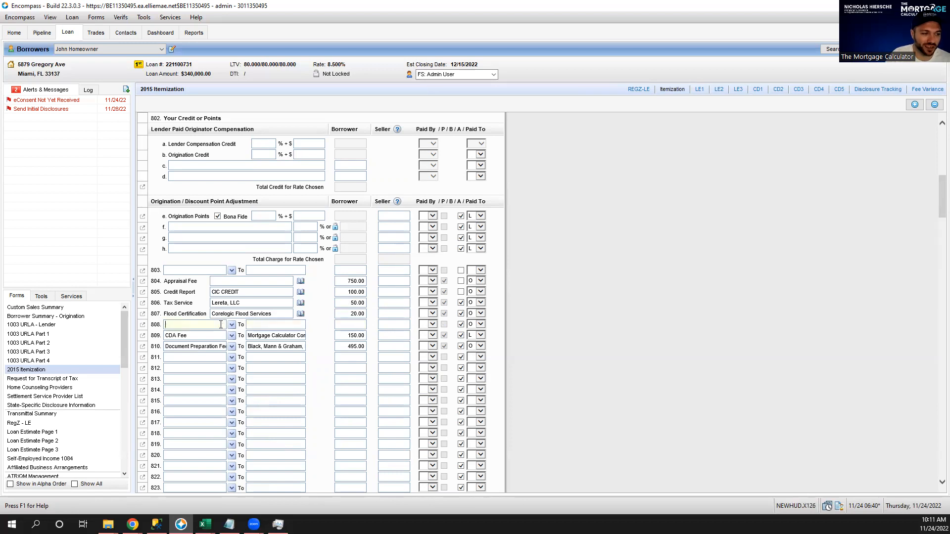
click(354, 337)
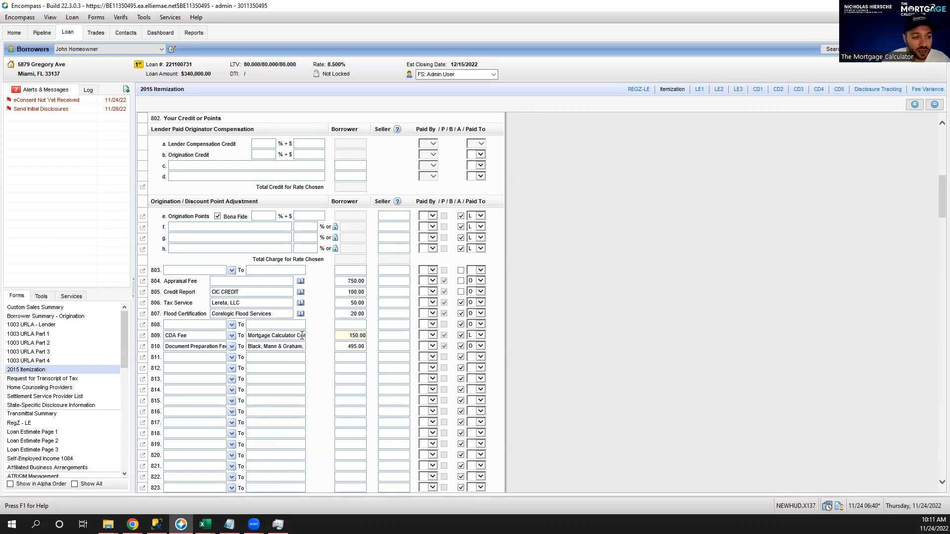
double_click(345, 335)
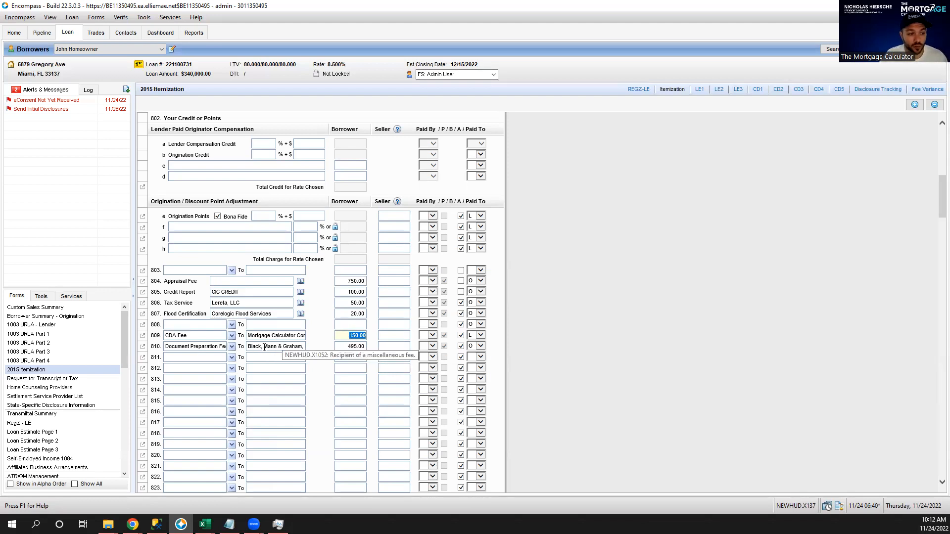
click(346, 347)
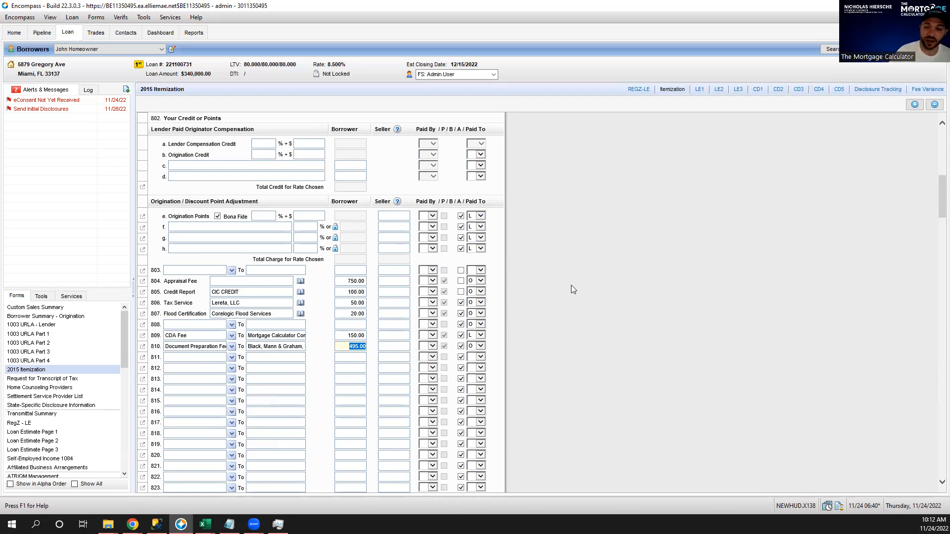
Set line 903 homeowner's insurance to 12 months, giving a 1,200.00 borrower charge.
scroll(558, 300, down, 10)
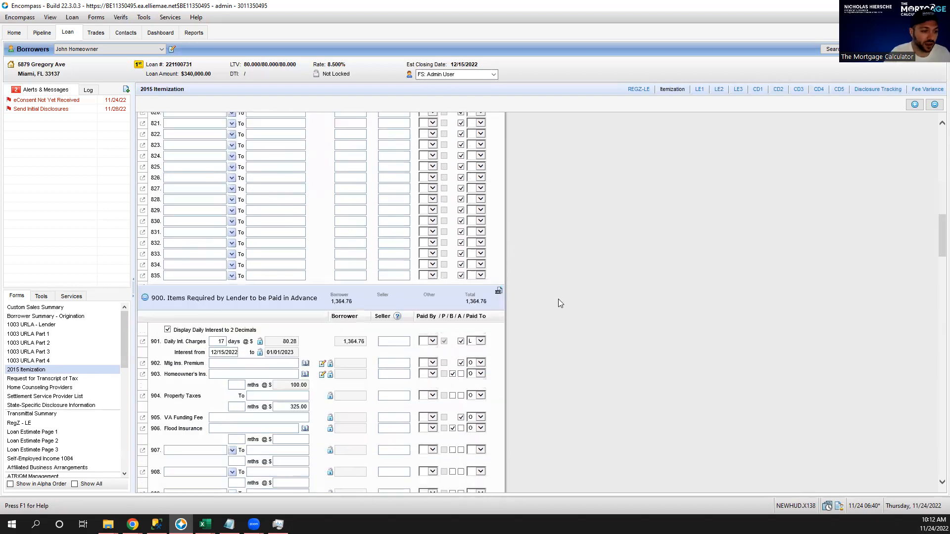
scroll(559, 303, down, 3)
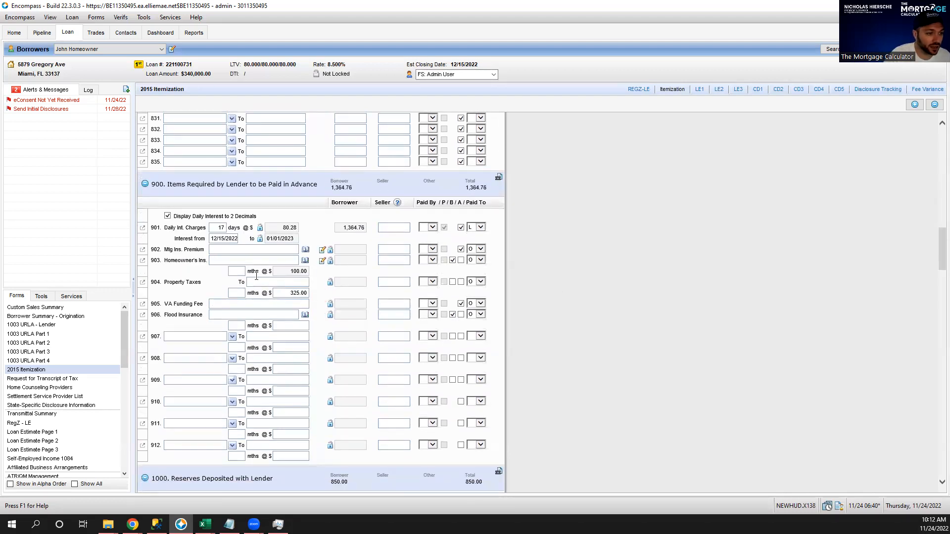
click(240, 269)
text(12)
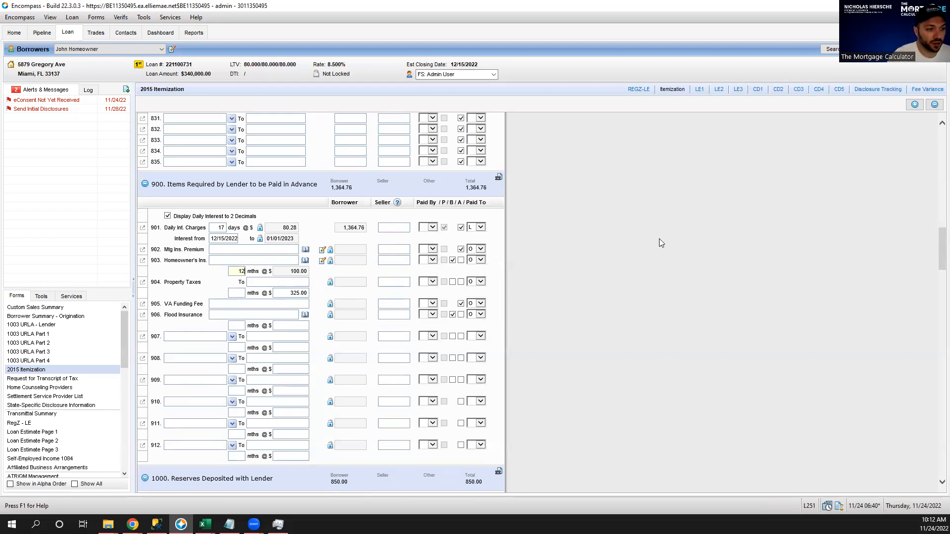
click(659, 238)
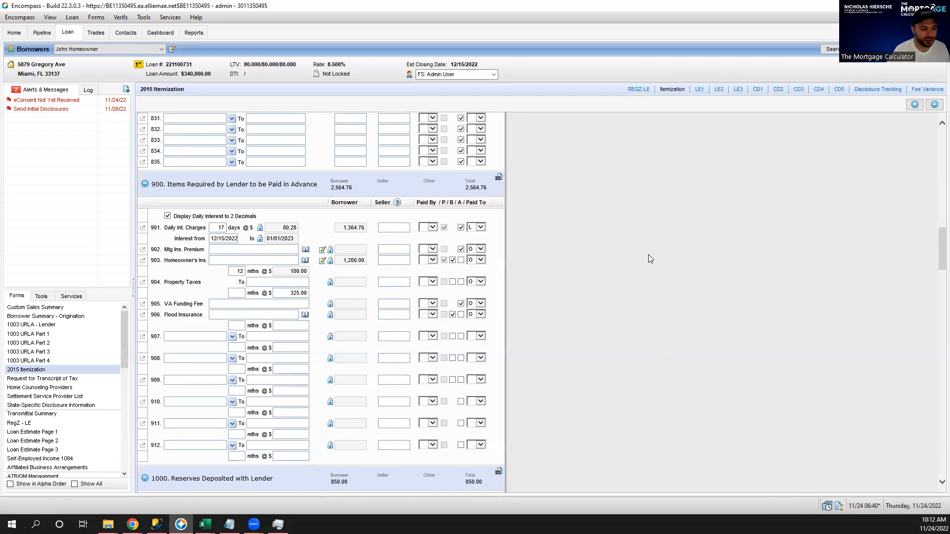
scroll(636, 251, down, 5)
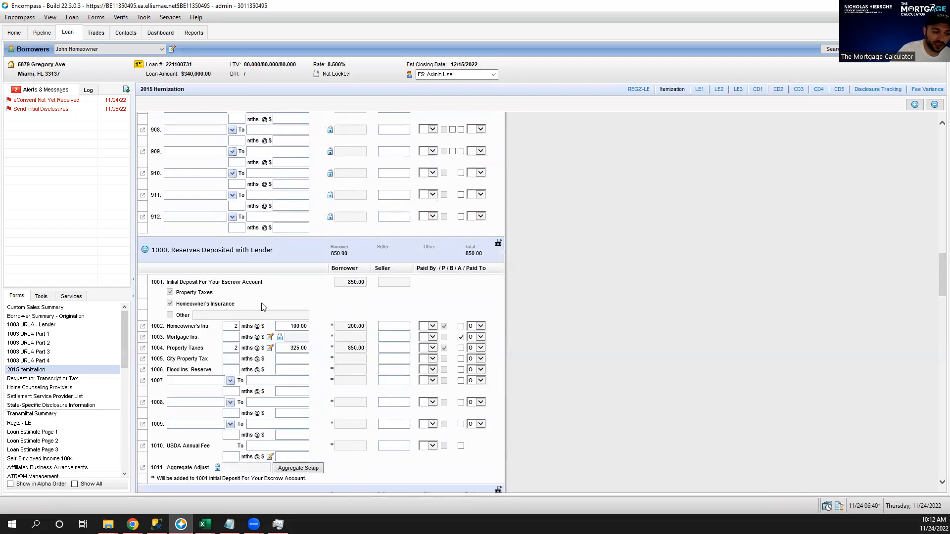
click(299, 471)
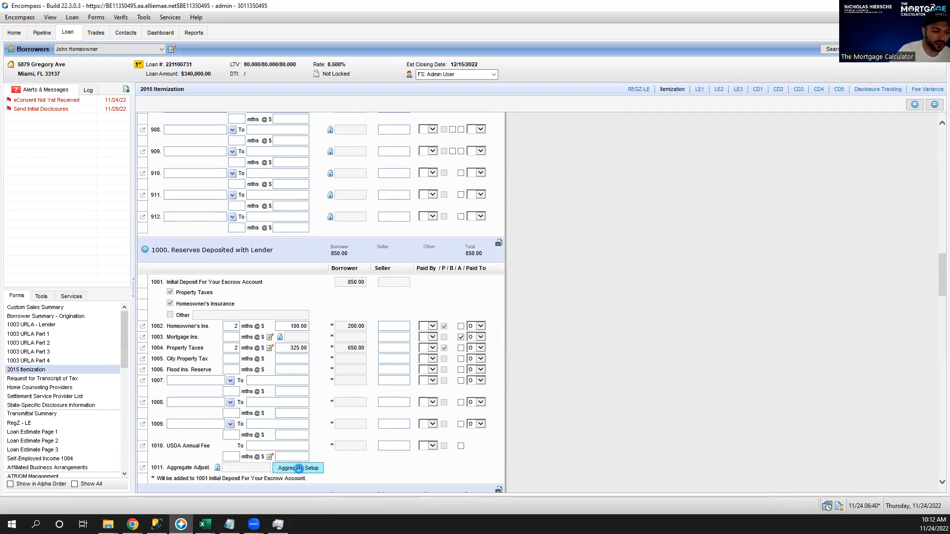
Enter Tax Due Date 1 as 11/01/2023 and Haz Ins Due Date 1 as 12/15/2023, then apply.
click(358, 199)
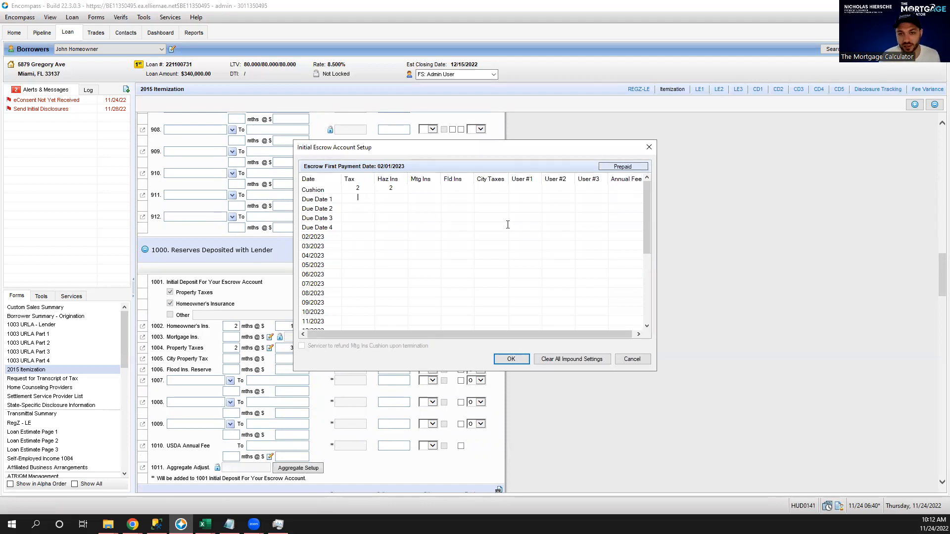
text(11/04/)
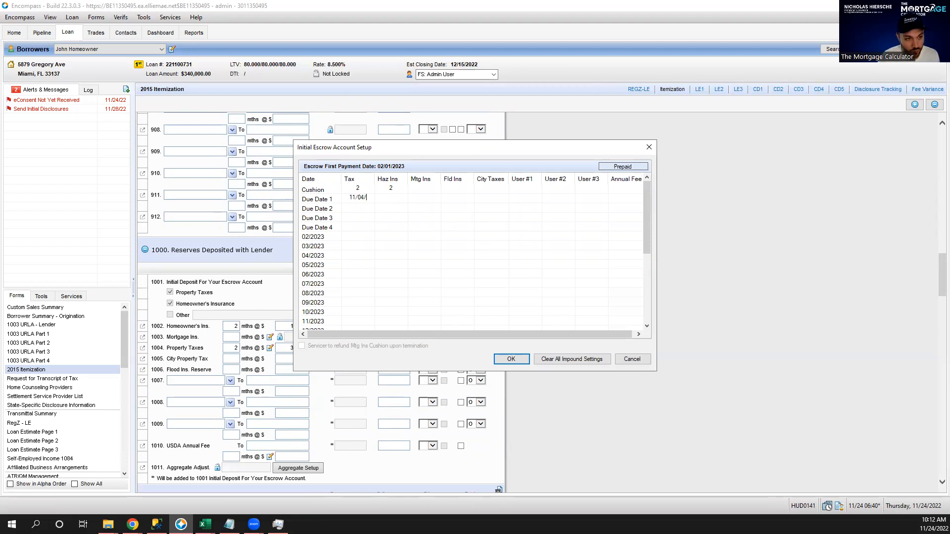
key(BackSpace)
key(BackSpace)
text(1/20)
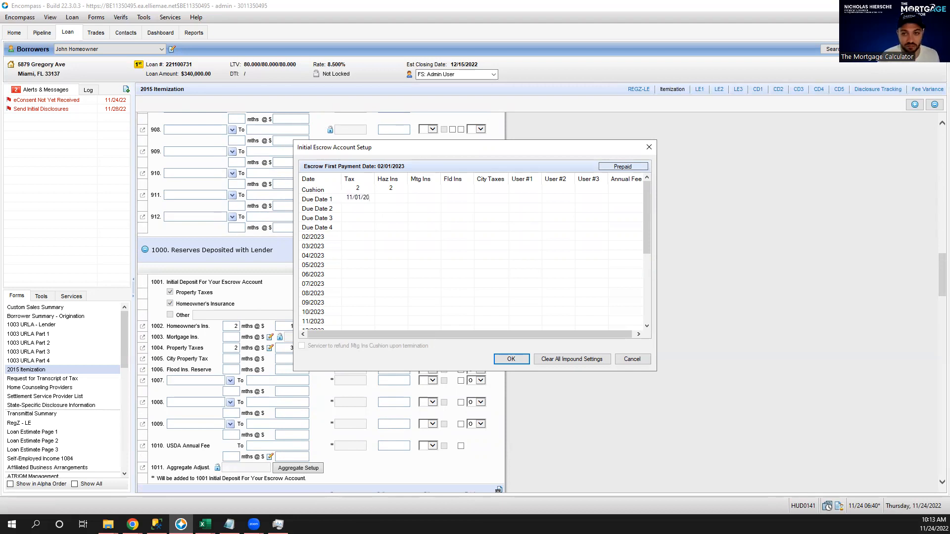
text(23)
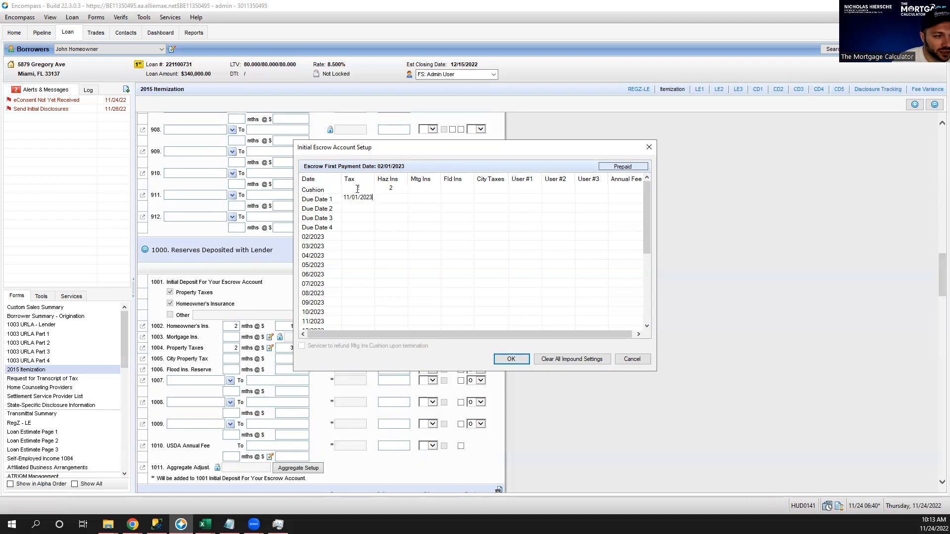
click(391, 197)
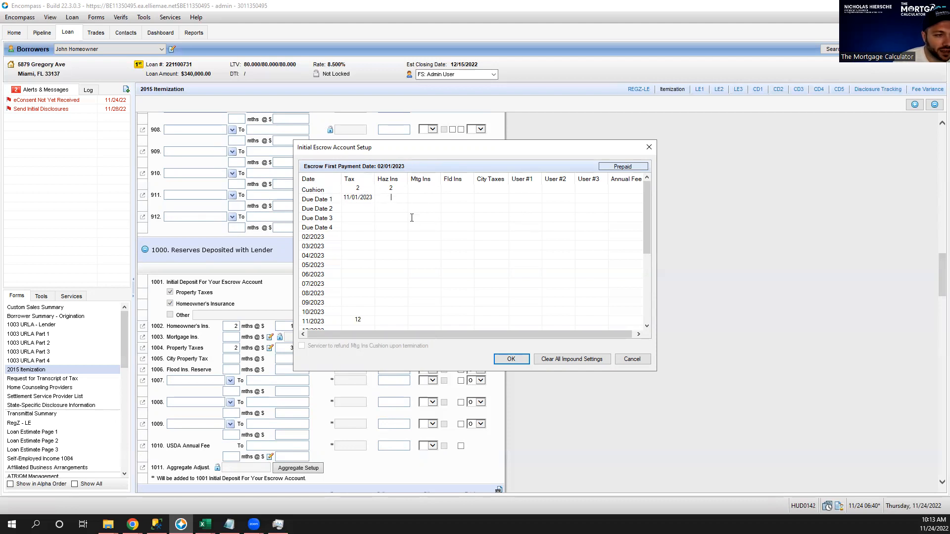
click(360, 319)
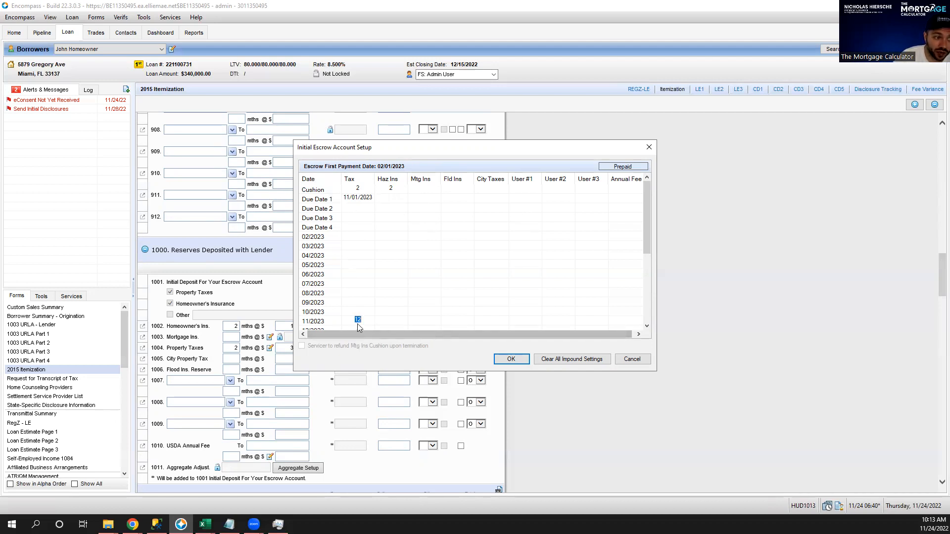
click(358, 188)
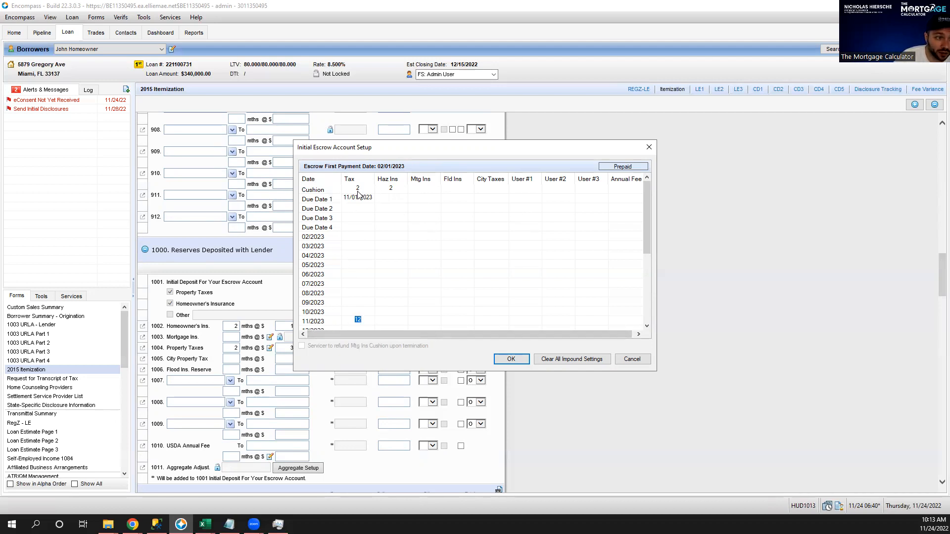
click(391, 197)
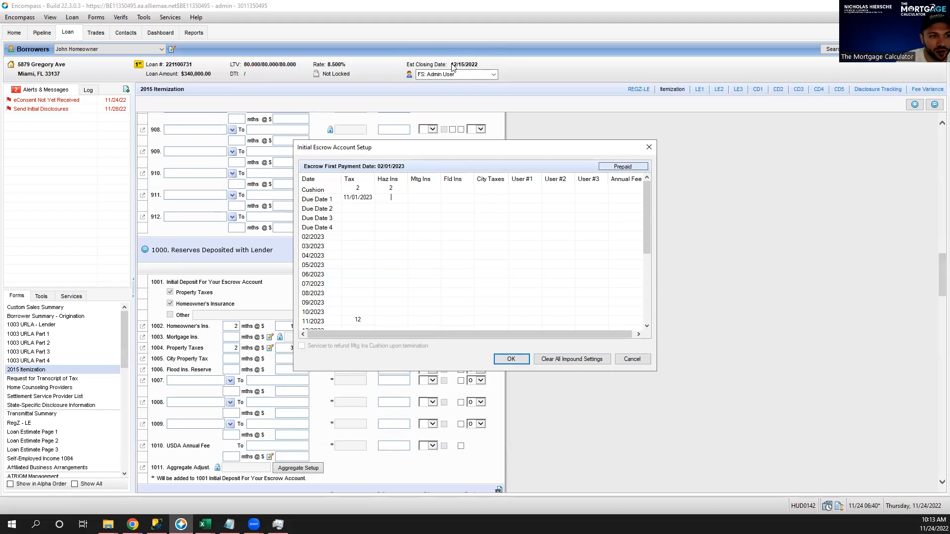
text(12/15/2023)
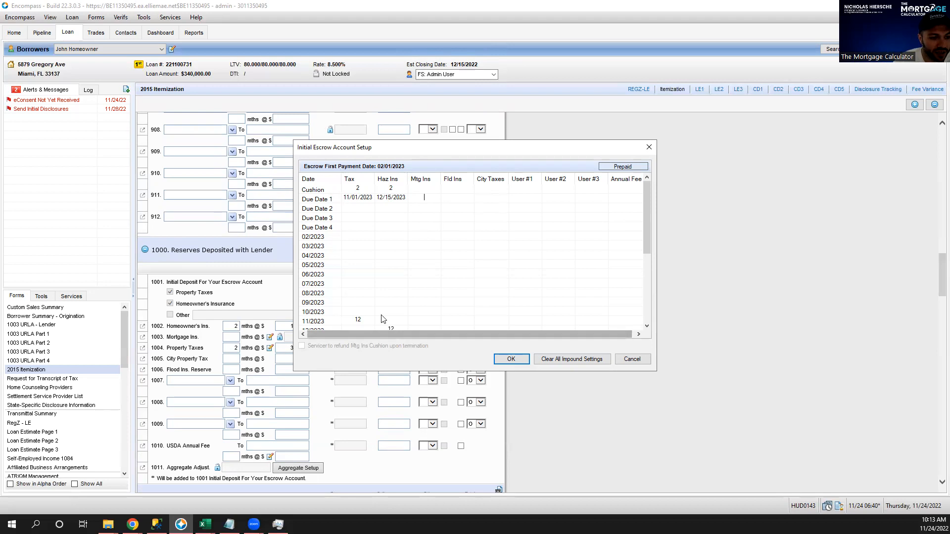
double_click(392, 188)
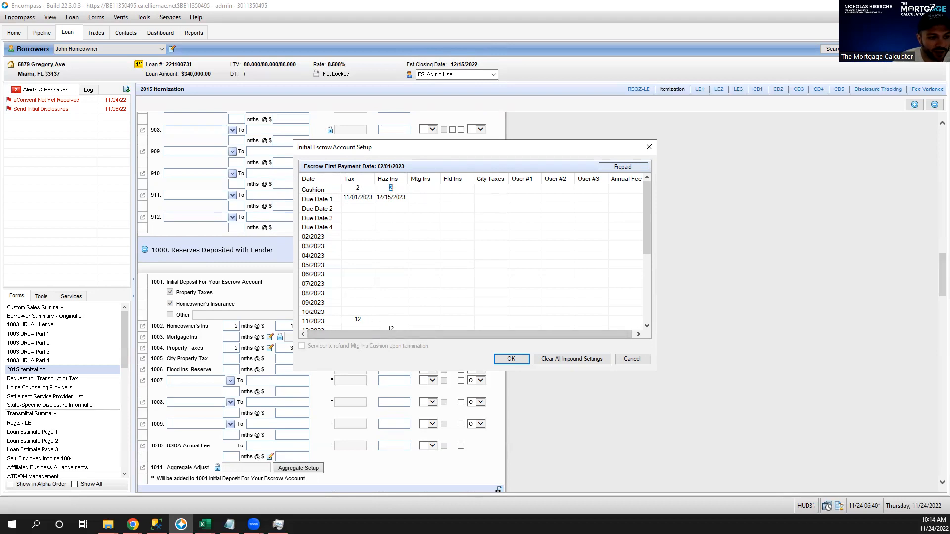
double_click(391, 328)
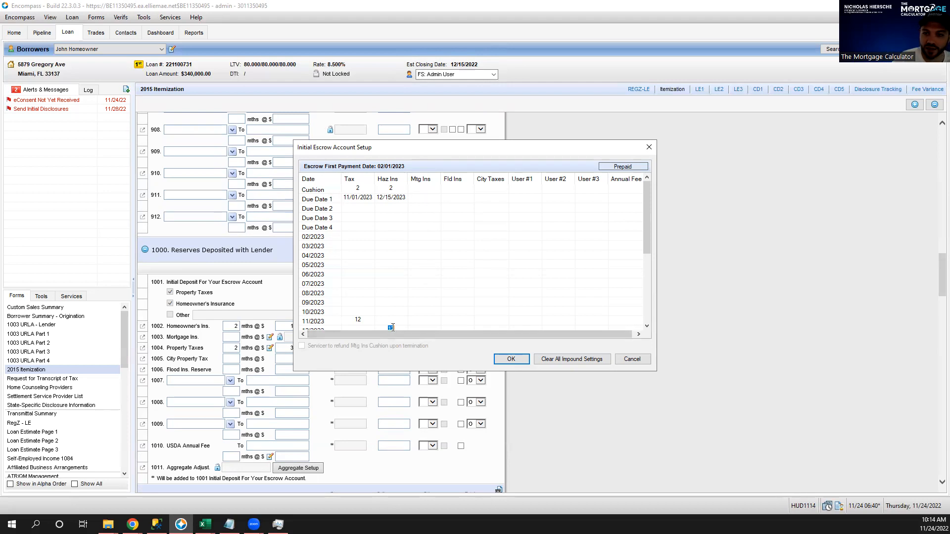
click(515, 361)
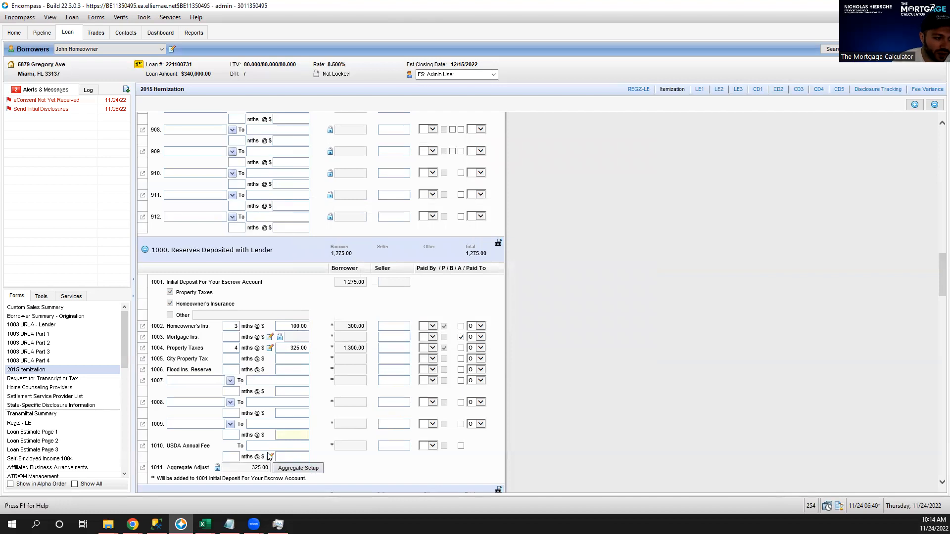
Review the recalculated 1000 Reserves totals and the Aggregate Adjust. field's help text.
scroll(297, 443, down, 3)
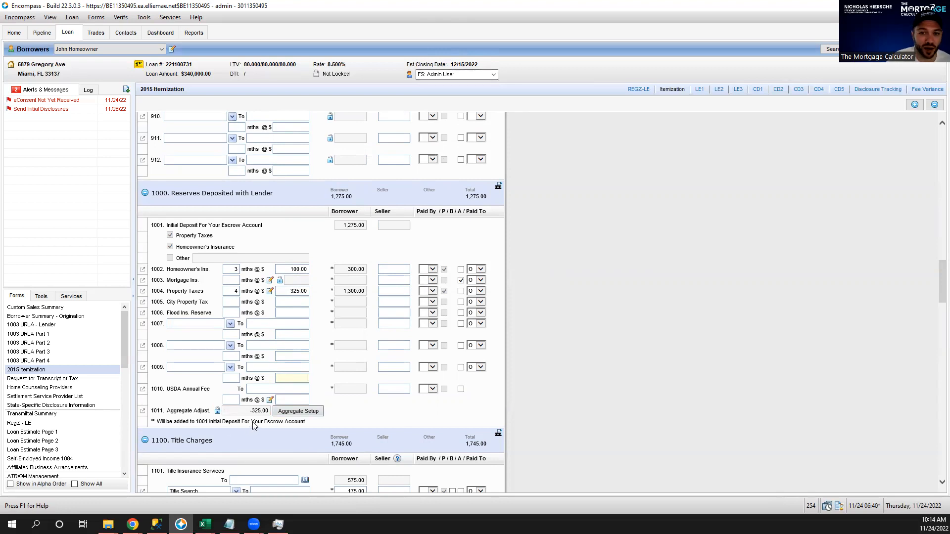
mouse_move(250, 417)
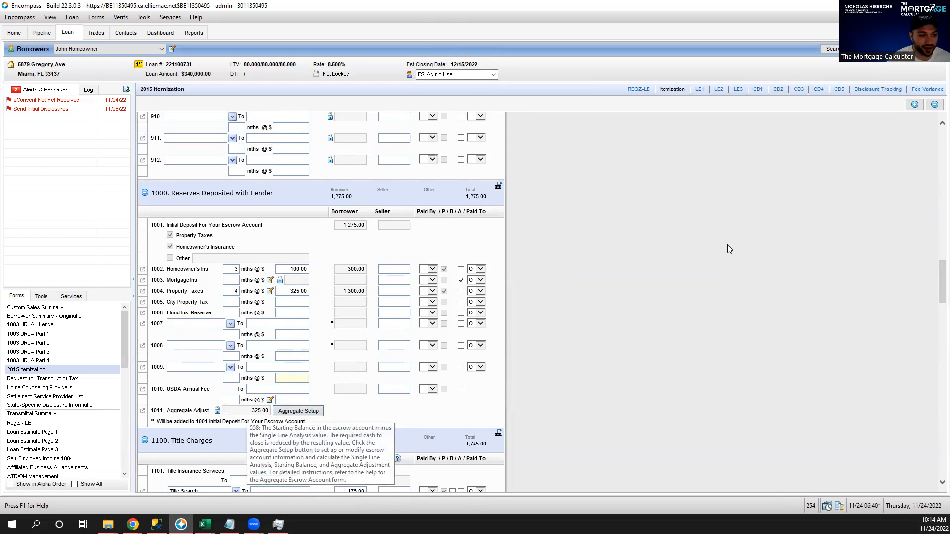
Enter a 250 borrower charge for Attorney's Fees on line 1111.
scroll(665, 234, down, 5)
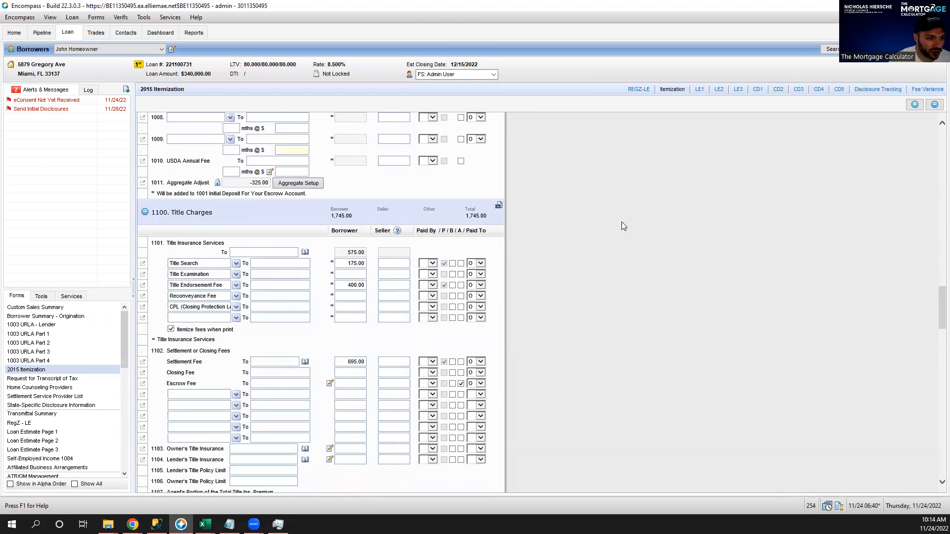
scroll(614, 222, down, 1)
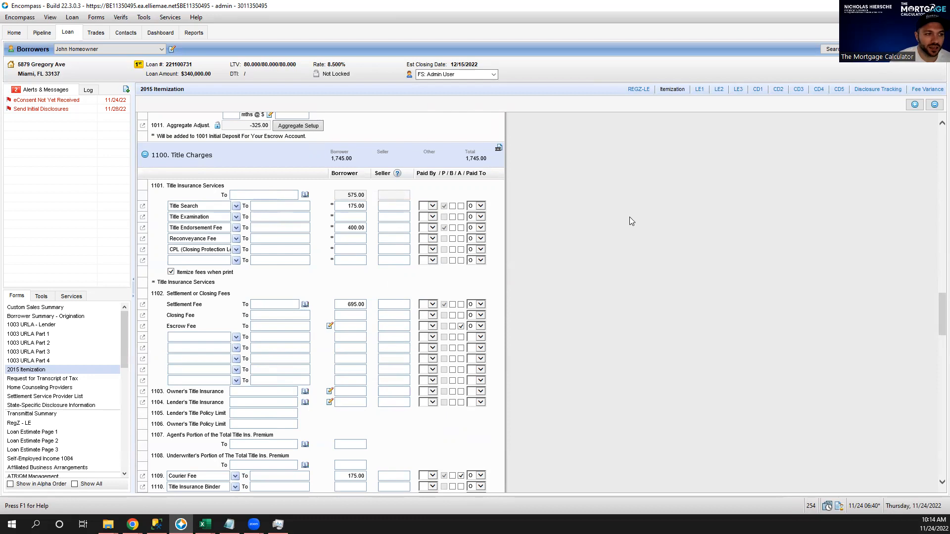
scroll(626, 220, down, 4)
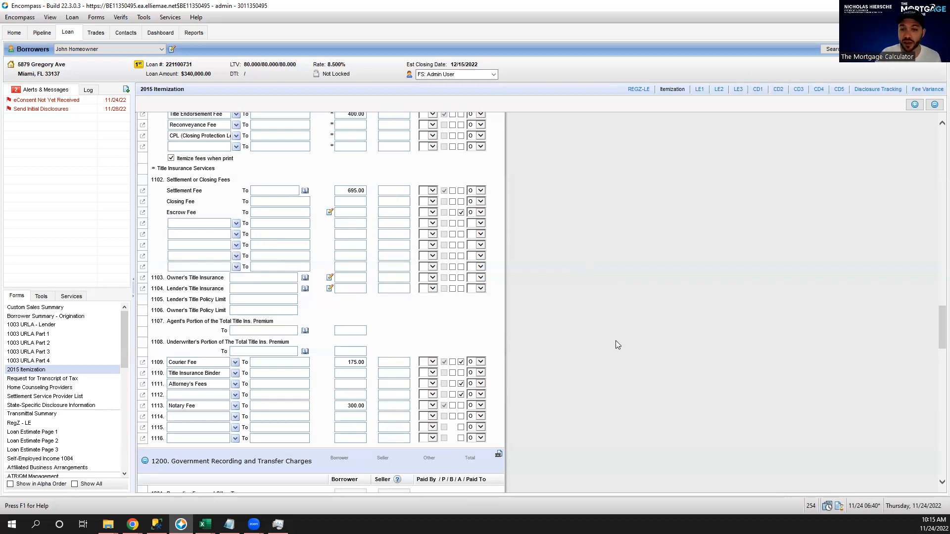
click(353, 386)
text(250)
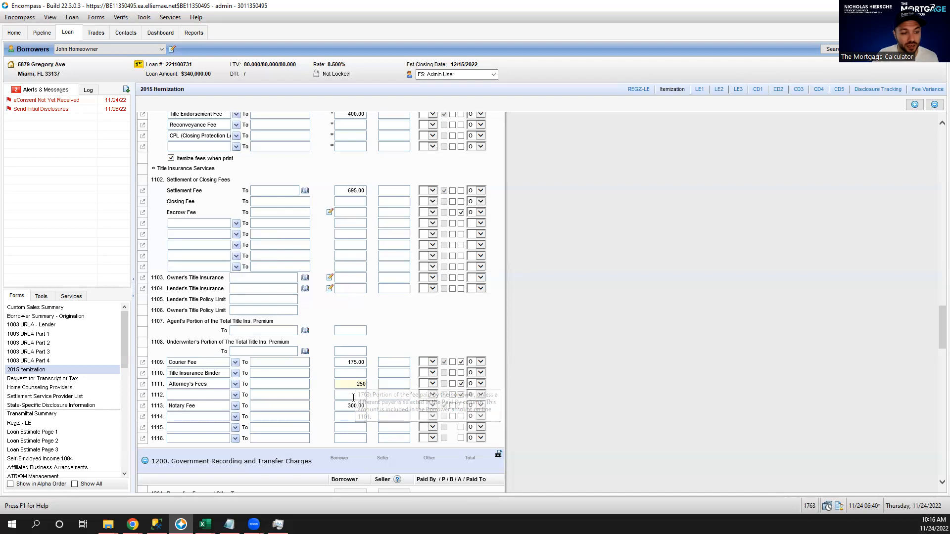
scroll(694, 257, up, 2)
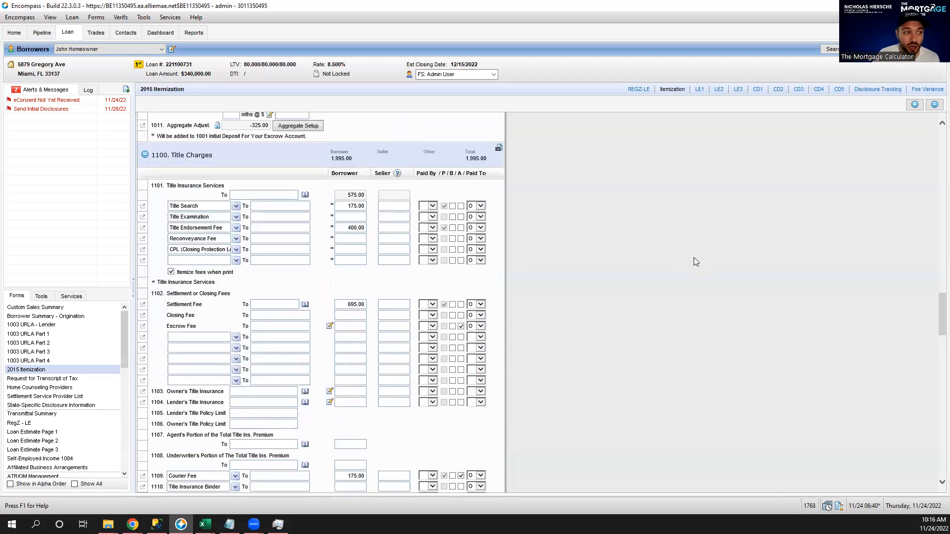
scroll(694, 257, up, 12)
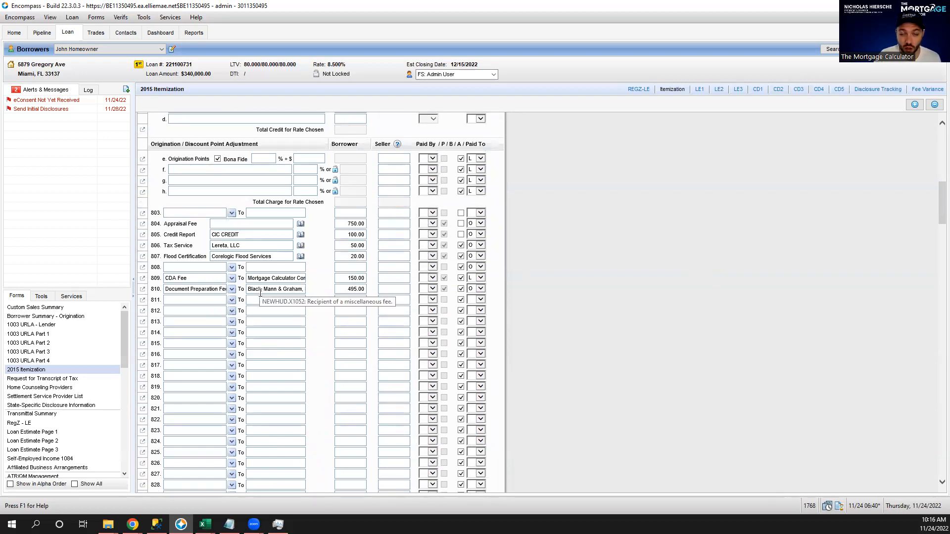
click(232, 300)
scroll(179, 335, down, 4)
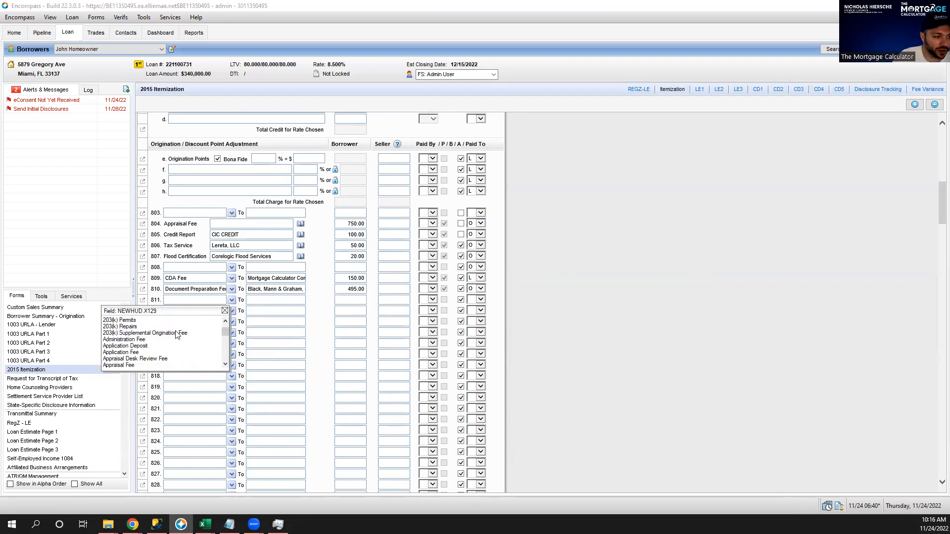
scroll(165, 344, down, 4)
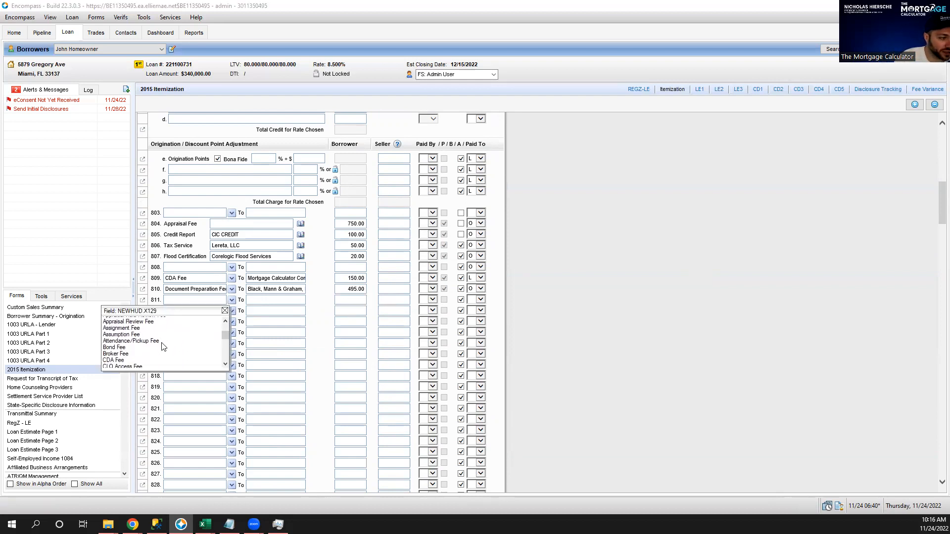
scroll(187, 350, down, 2)
scroll(187, 350, down, 2)
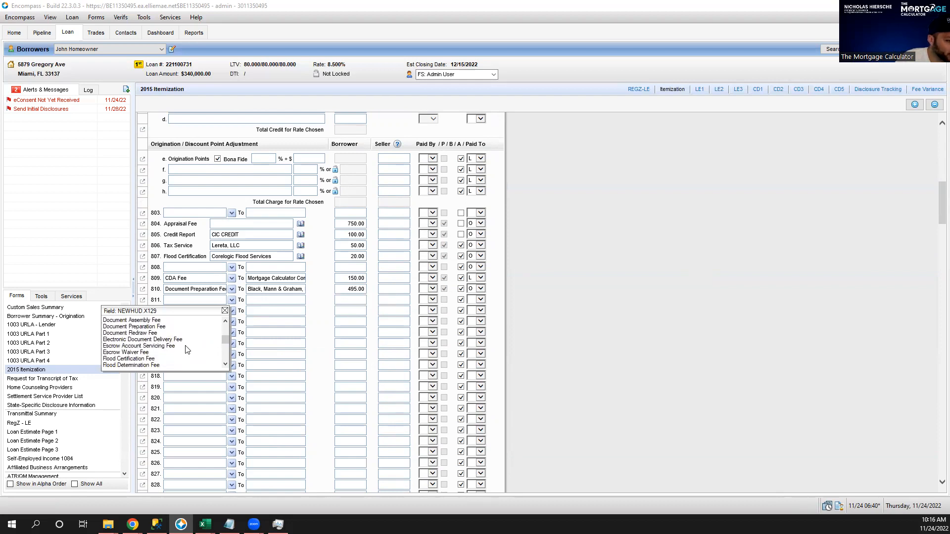
click(158, 327)
click(284, 300)
text(TX A)
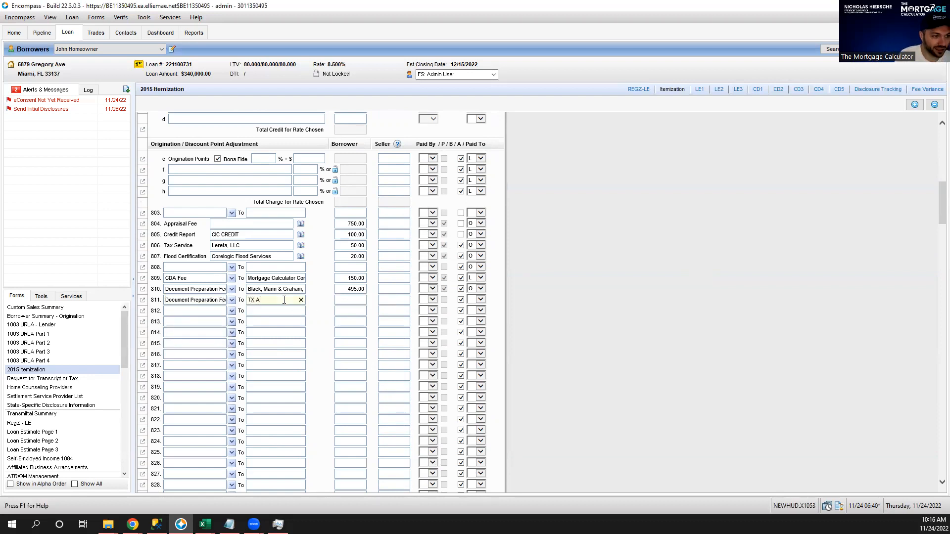
text(ttorney)
key(Tab)
text(250)
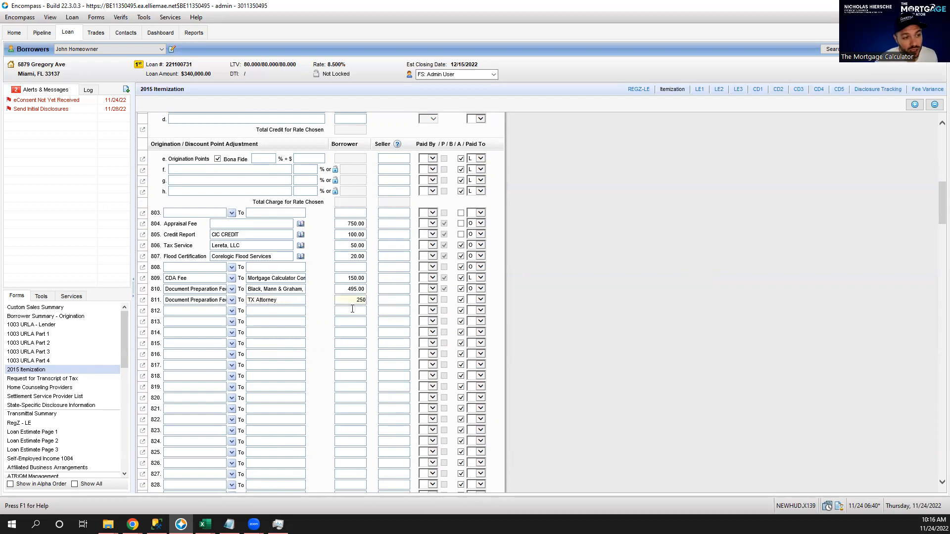
click(349, 310)
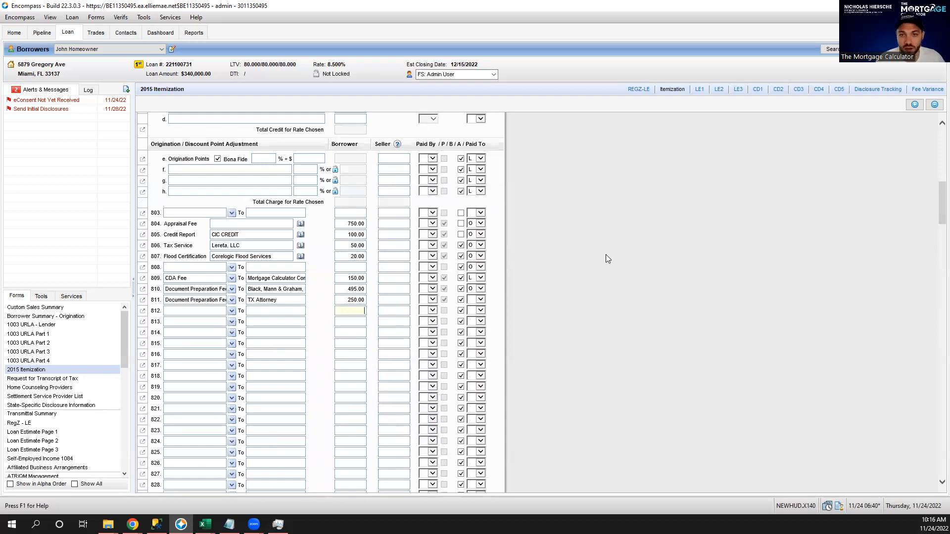
scroll(607, 255, down, 3)
scroll(607, 256, up, 3)
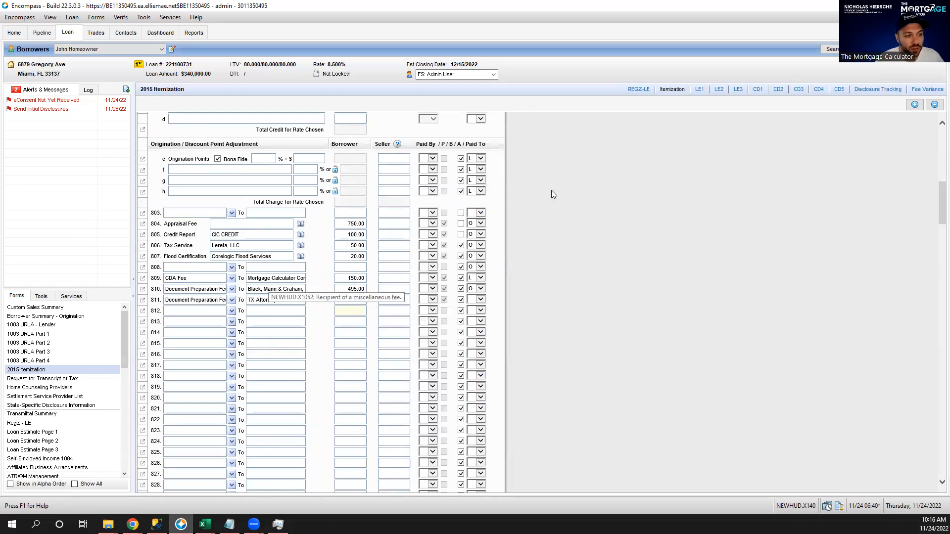
scroll(569, 191, down, 7)
scroll(594, 222, down, 11)
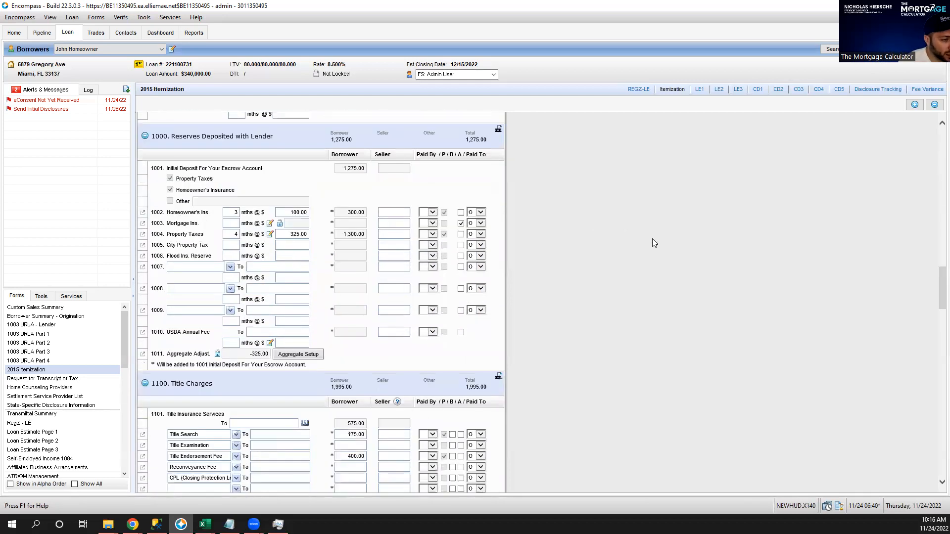
scroll(660, 250, down, 3)
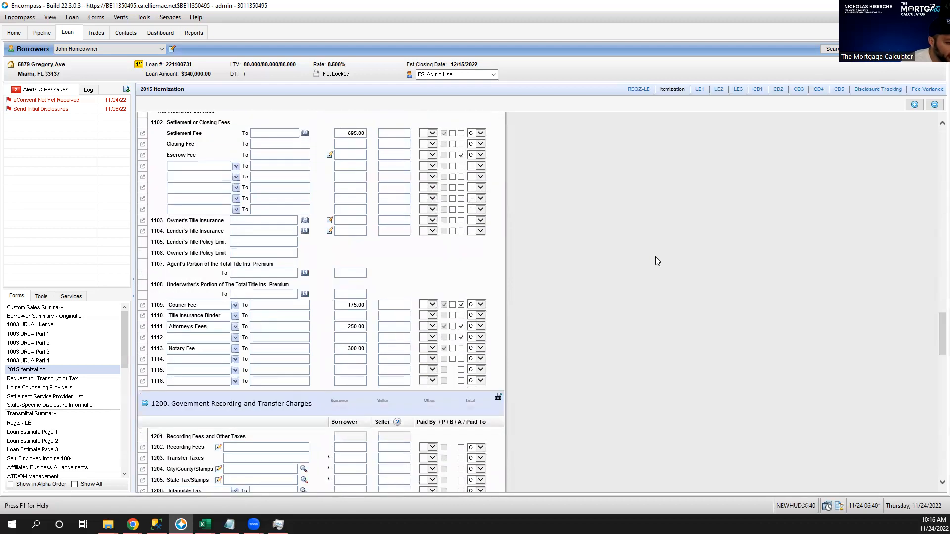
scroll(654, 253, up, 1)
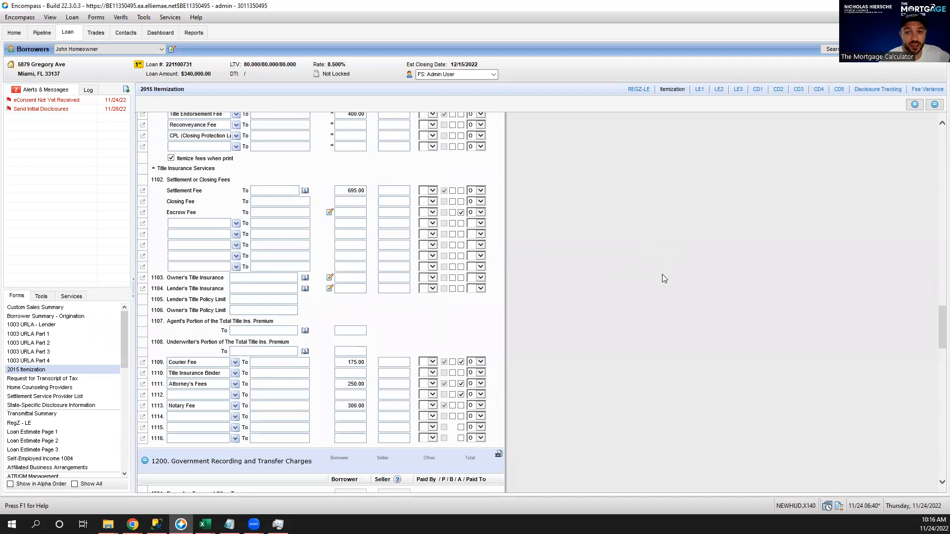
click(337, 387)
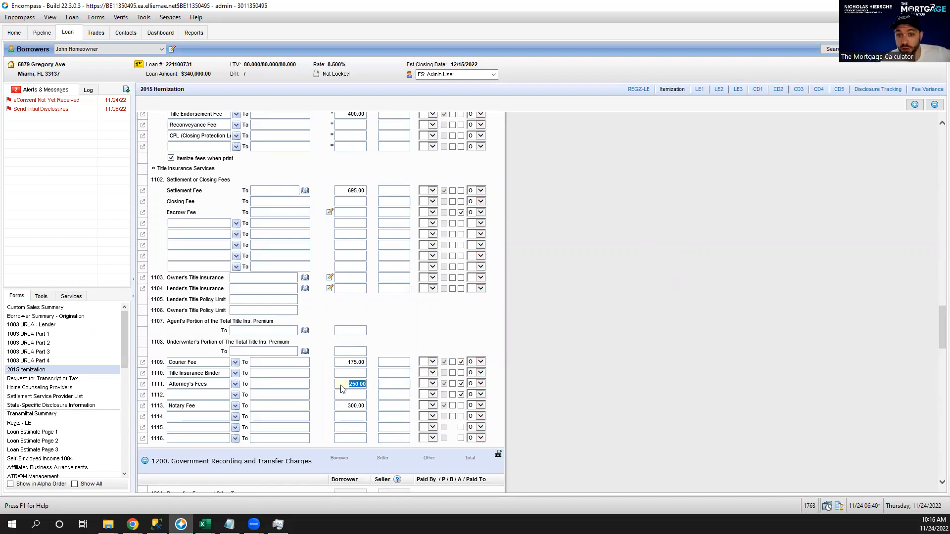
scroll(699, 252, down, 5)
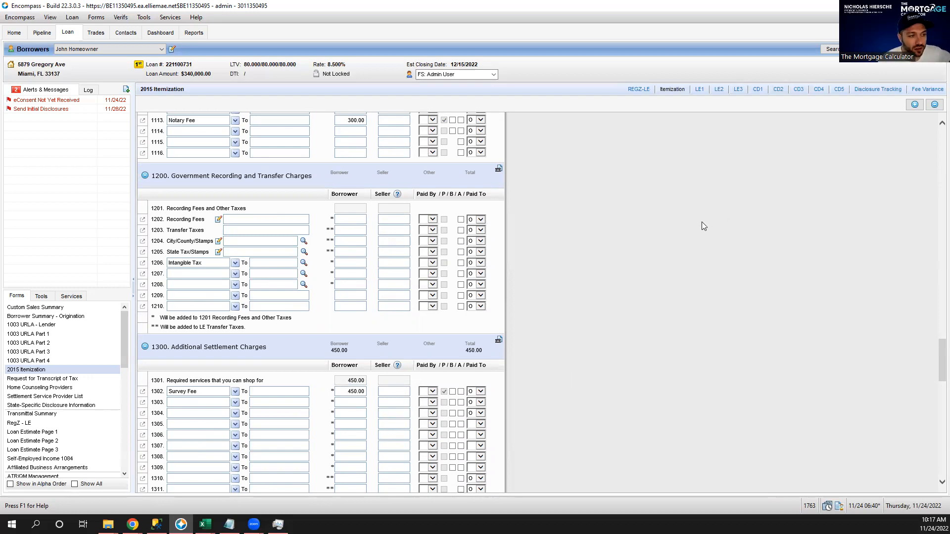
scroll(664, 243, down, 1)
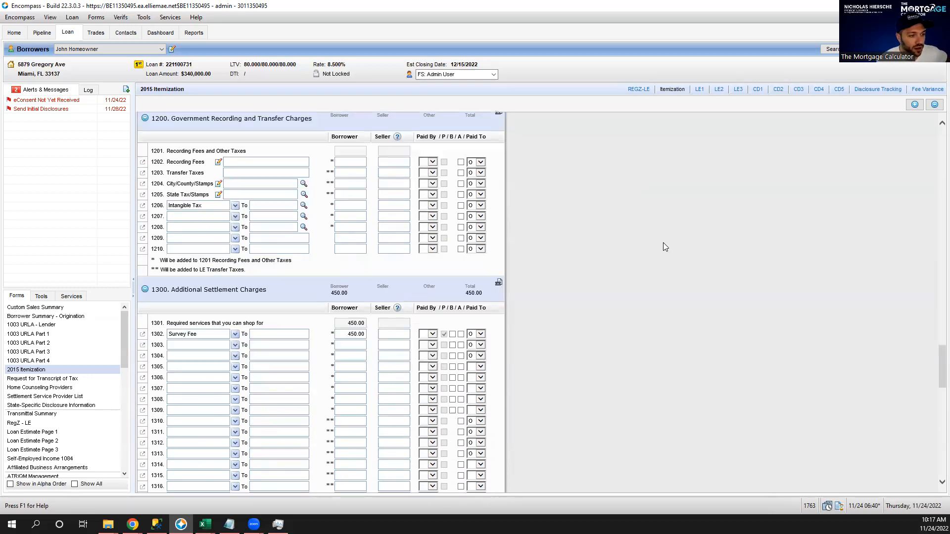
scroll(653, 251, down, 1)
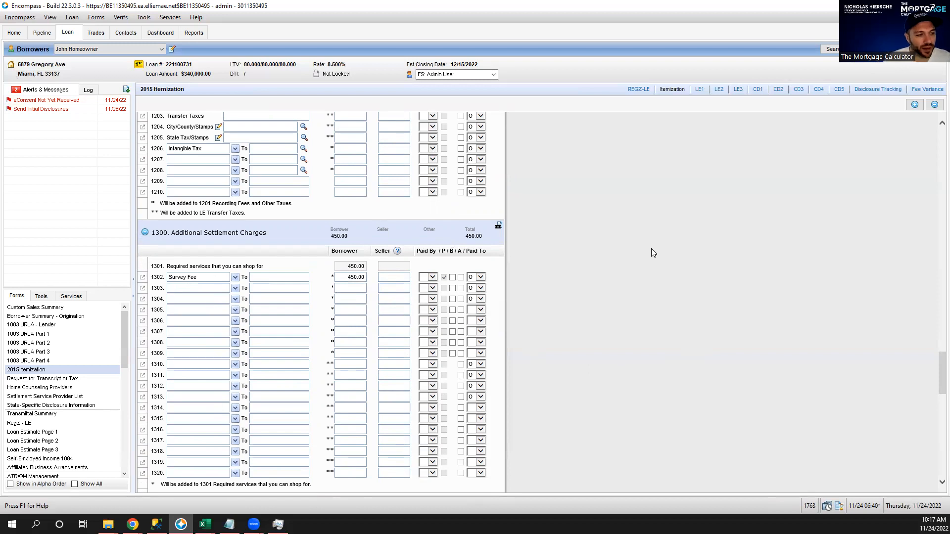
scroll(638, 248, down, 7)
scroll(654, 254, down, 10)
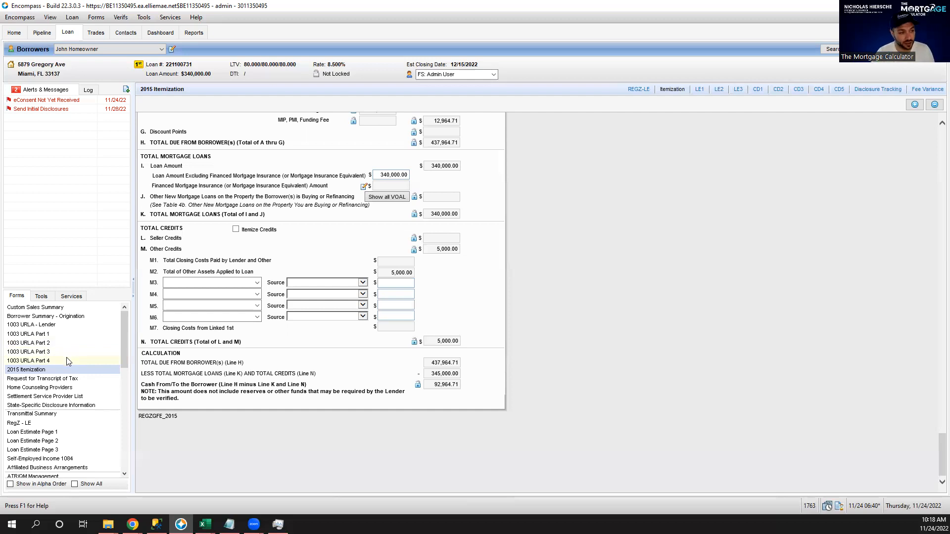
scroll(68, 359, down, 1)
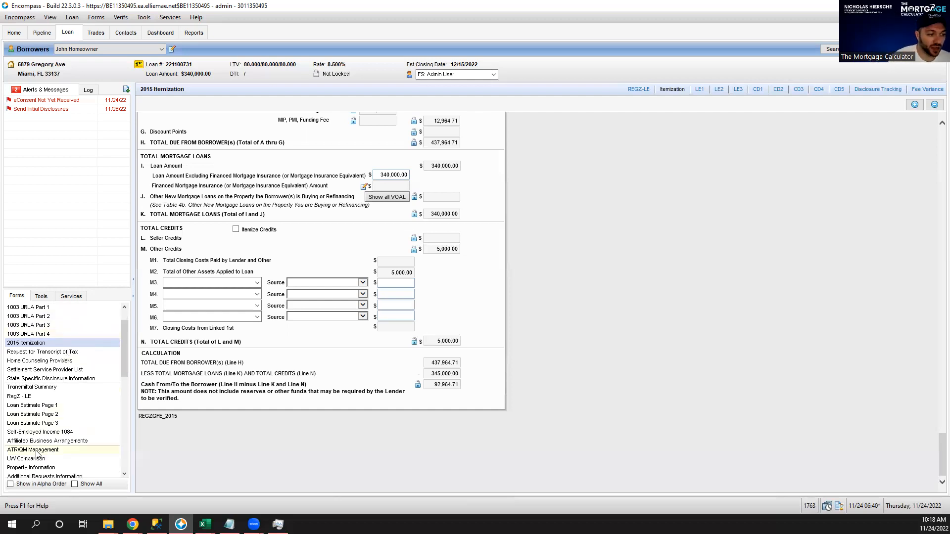
Open ATR/QM Management, review the 340,000.00 at 8.500% qualification figures, then view eligibility results.
click(36, 451)
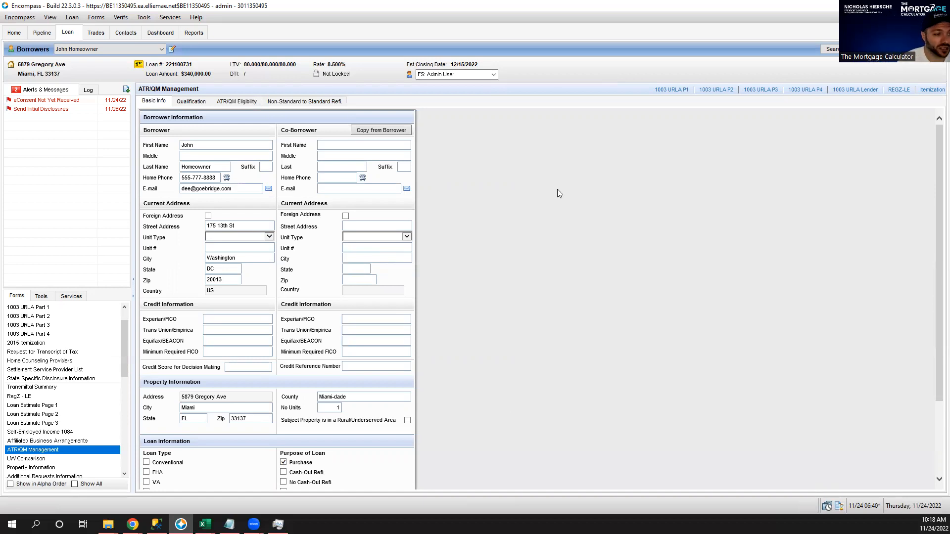
scroll(557, 189, down, 3)
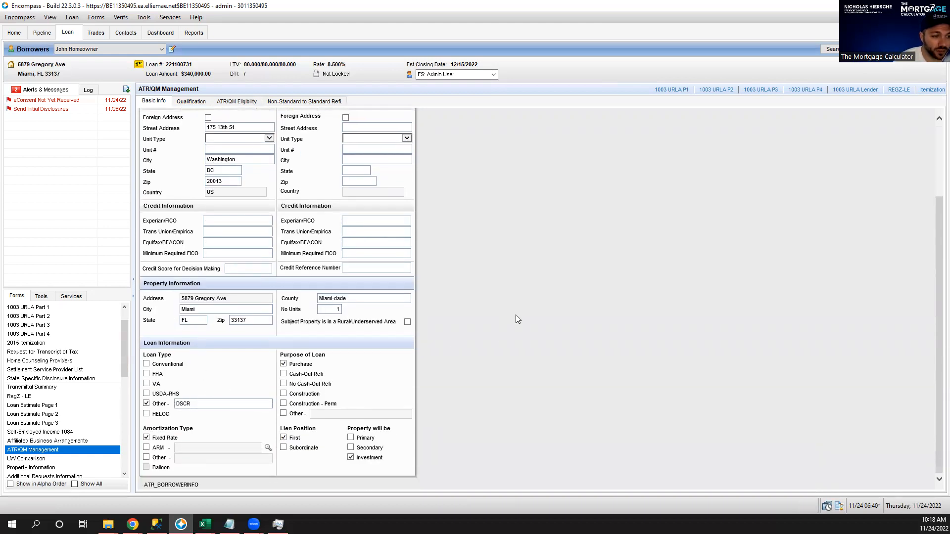
scroll(527, 319, up, 3)
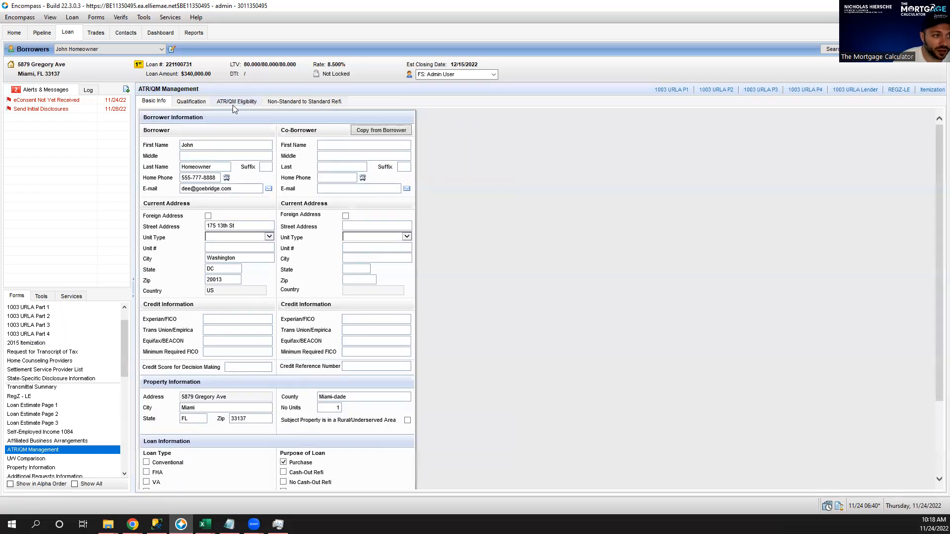
click(197, 101)
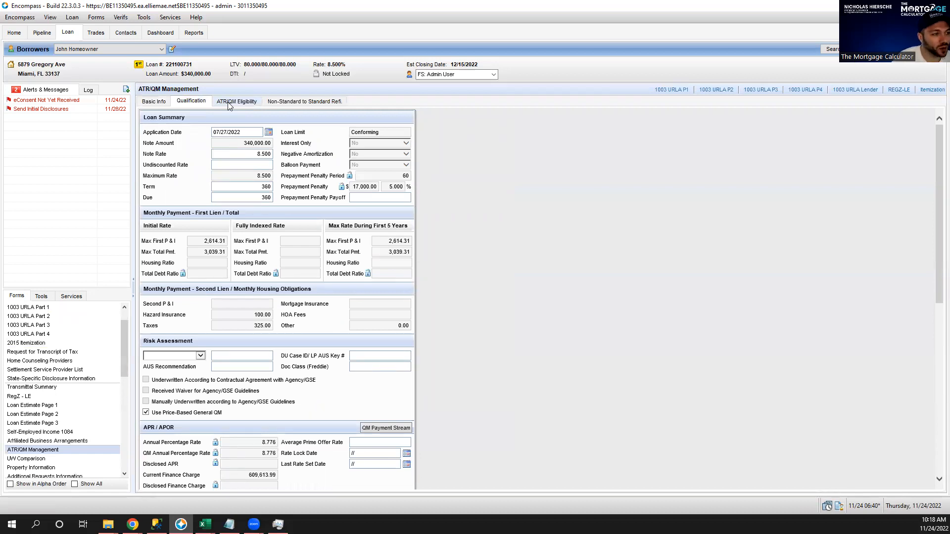
click(230, 102)
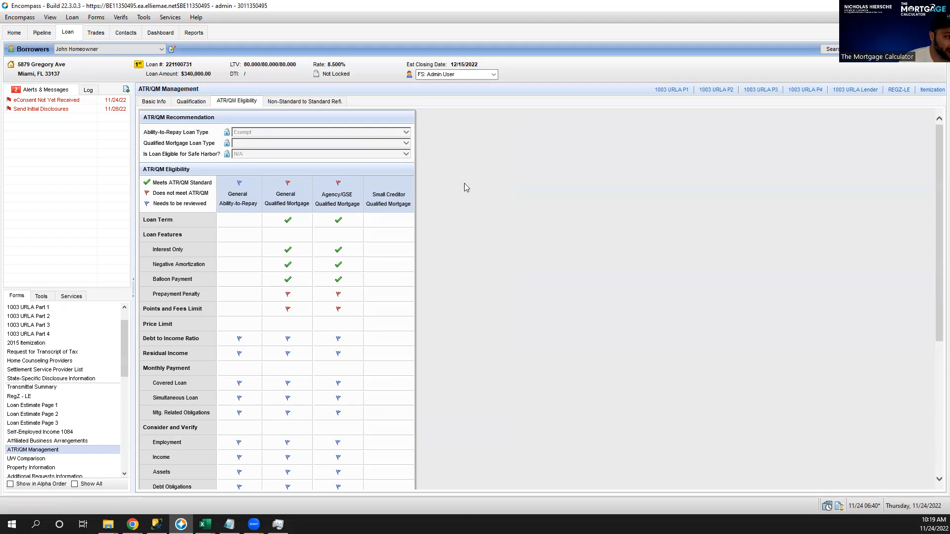
scroll(498, 206, down, 3)
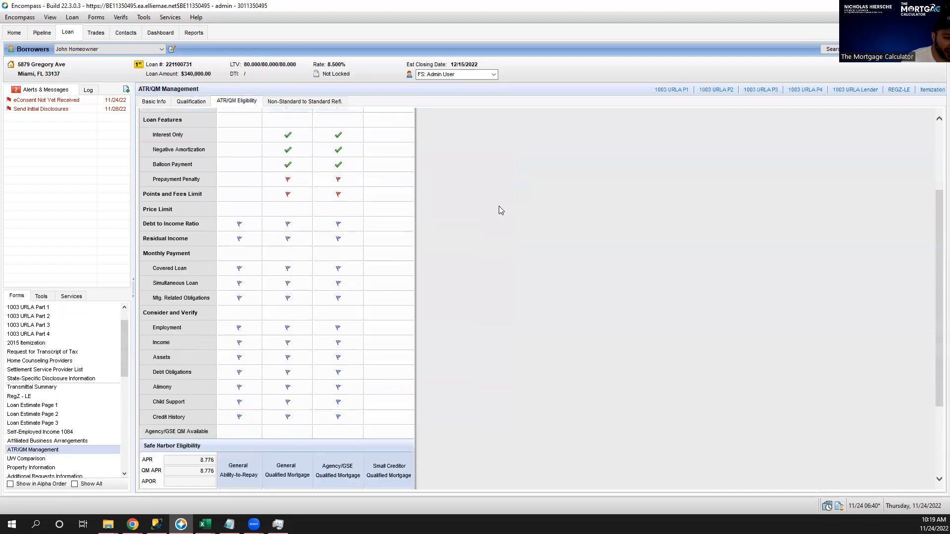
scroll(498, 206, down, 3)
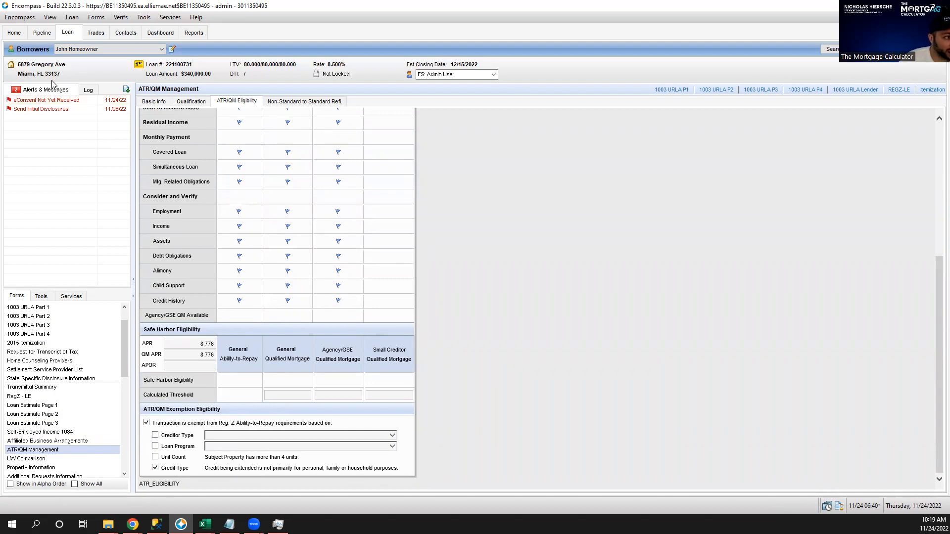
click(72, 19)
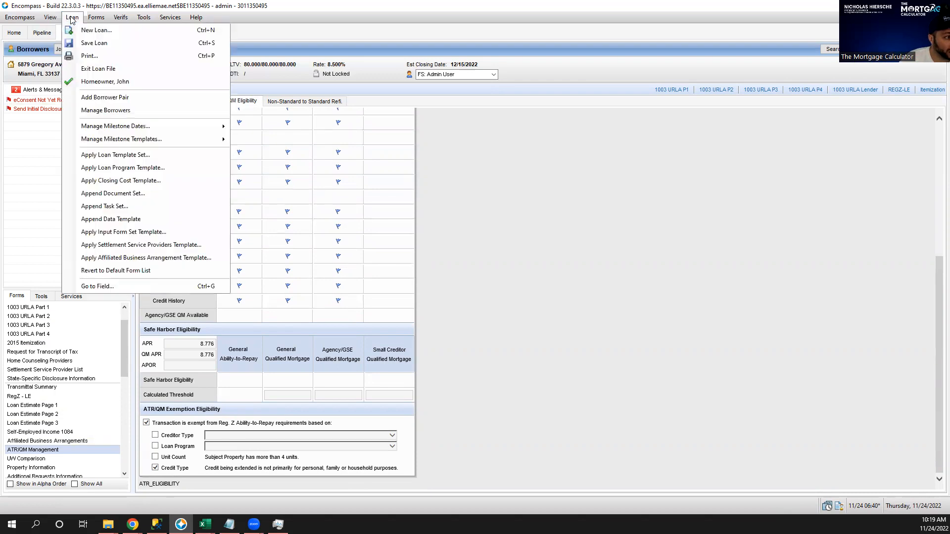
click(147, 154)
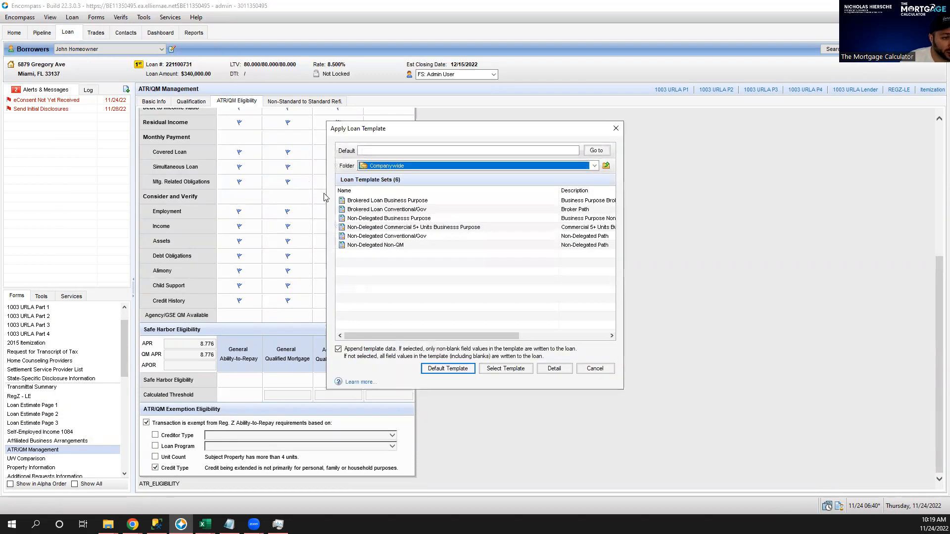
click(429, 228)
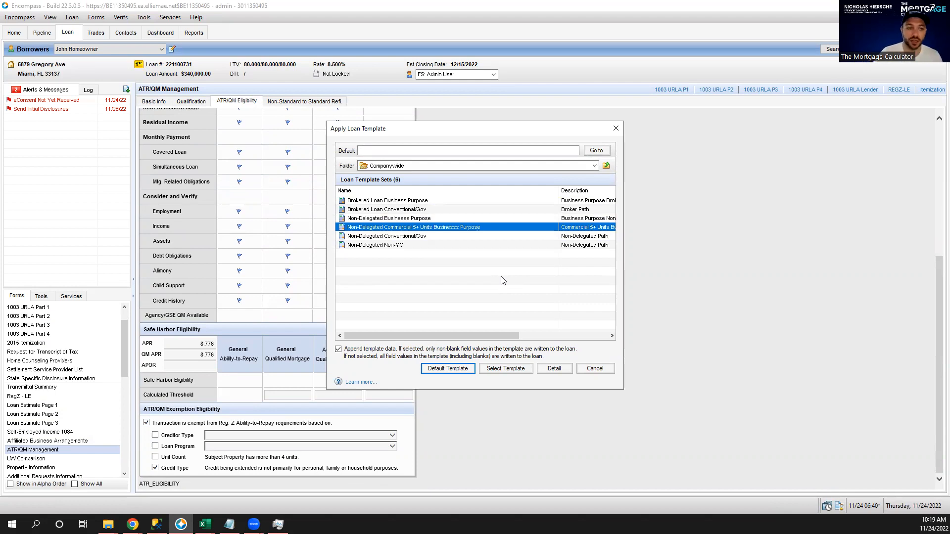
click(619, 129)
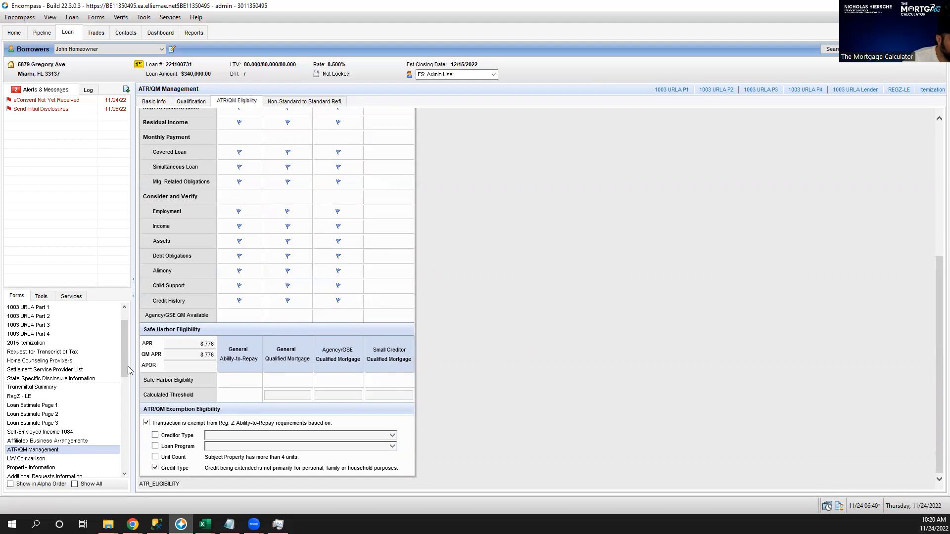
Scroll down the Forms list and open the HMDA Information form.
scroll(106, 352, down, 1)
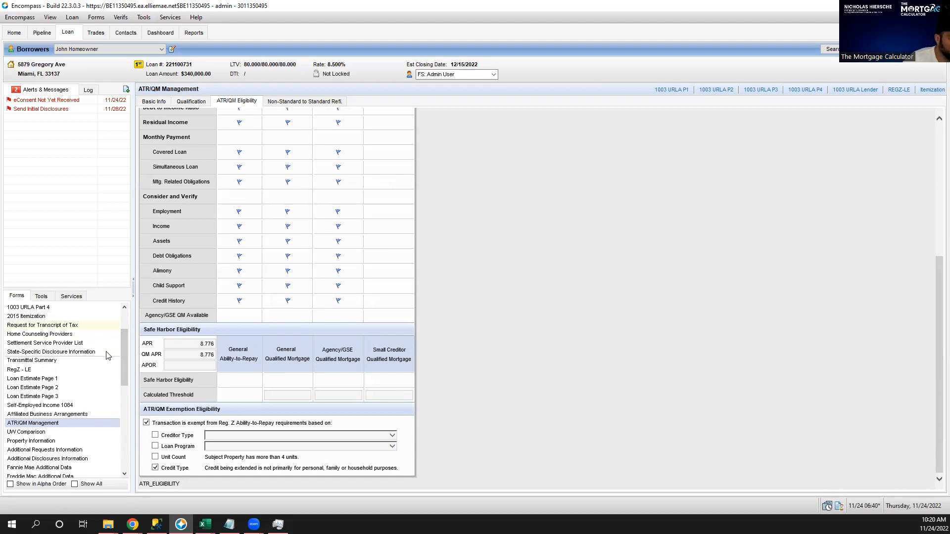
scroll(108, 355, down, 1)
scroll(107, 355, down, 5)
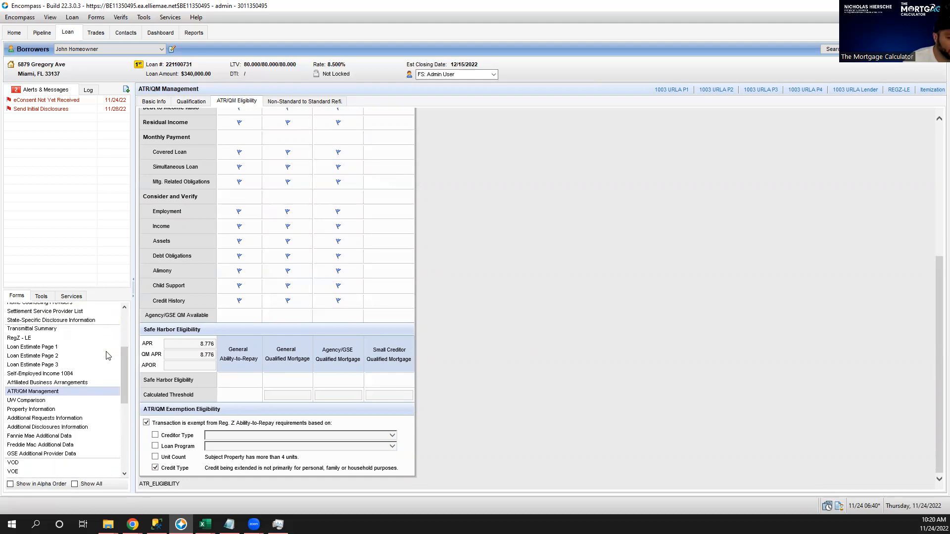
scroll(107, 354, down, 4)
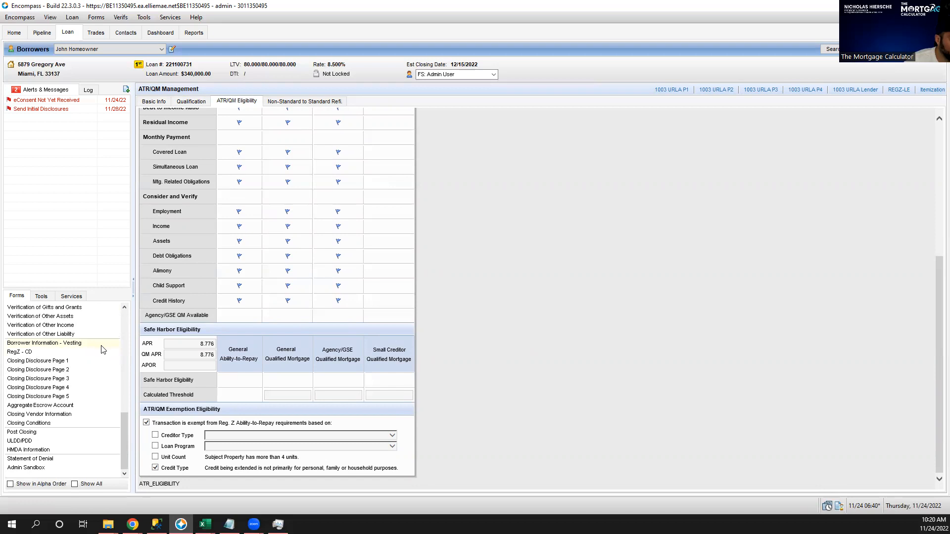
click(44, 451)
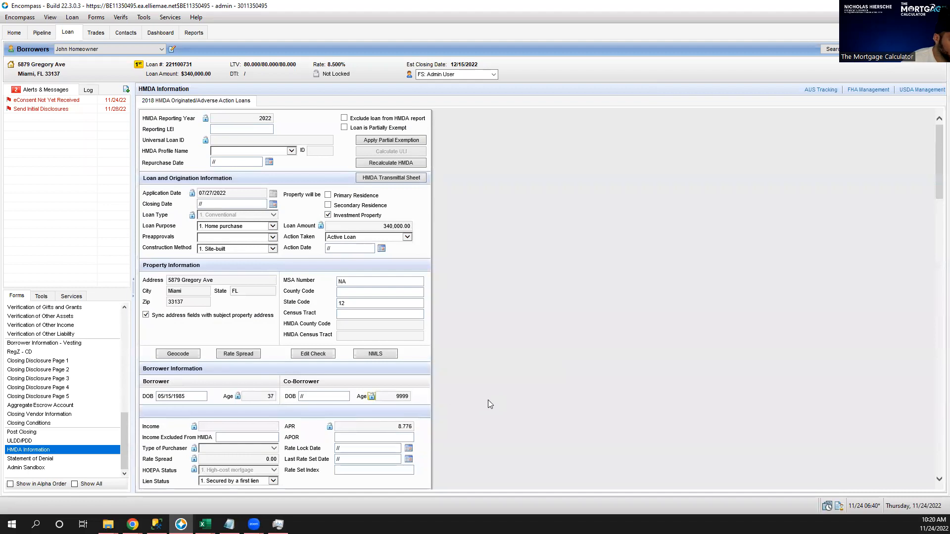
Review the loan's NMLS report details, close them, and open the eFolder.
click(368, 354)
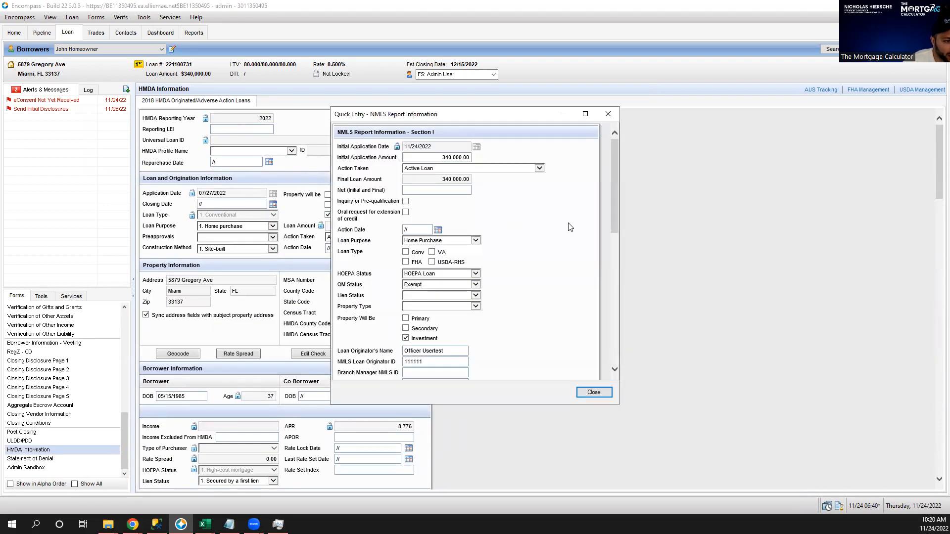
scroll(570, 227, down, 10)
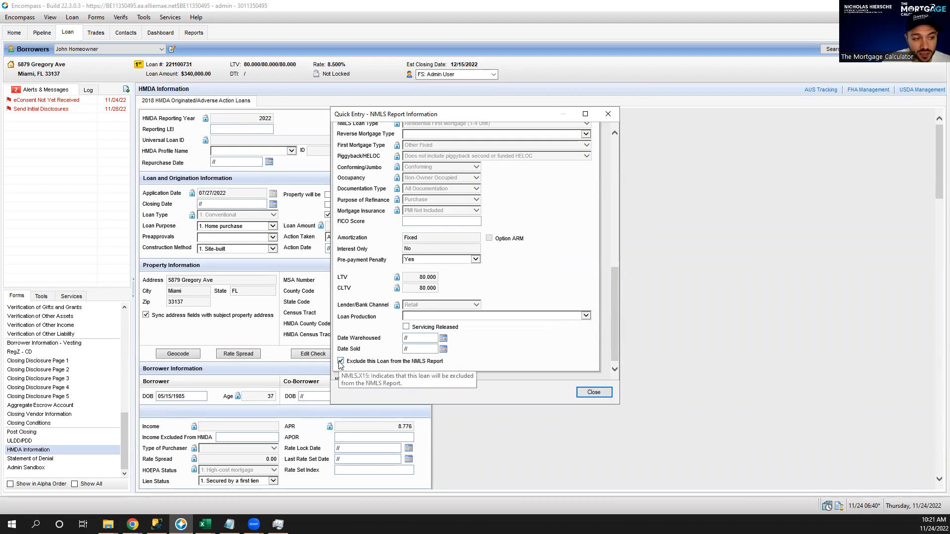
click(610, 393)
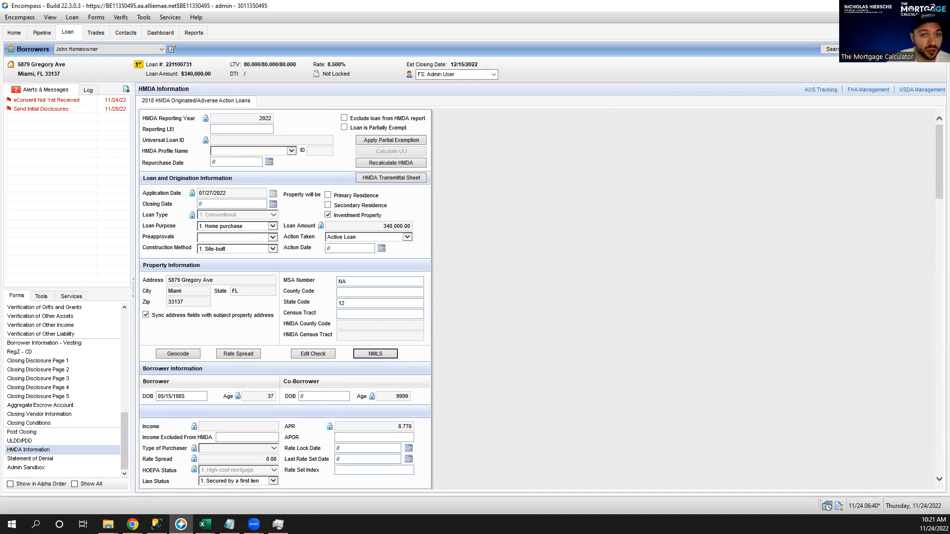
click(885, 49)
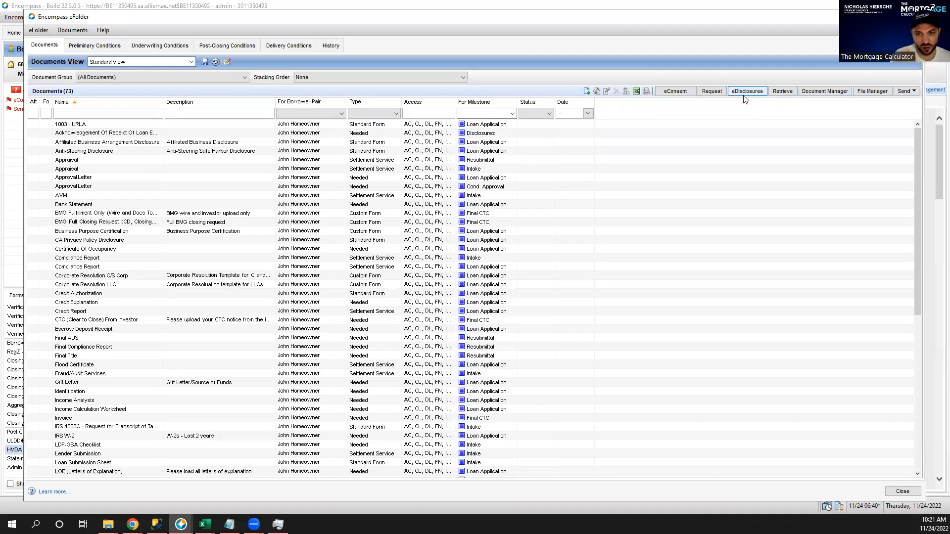
Order eDisclosures under the NonQM plan code, skipping the import of the plan's loan data.
click(745, 96)
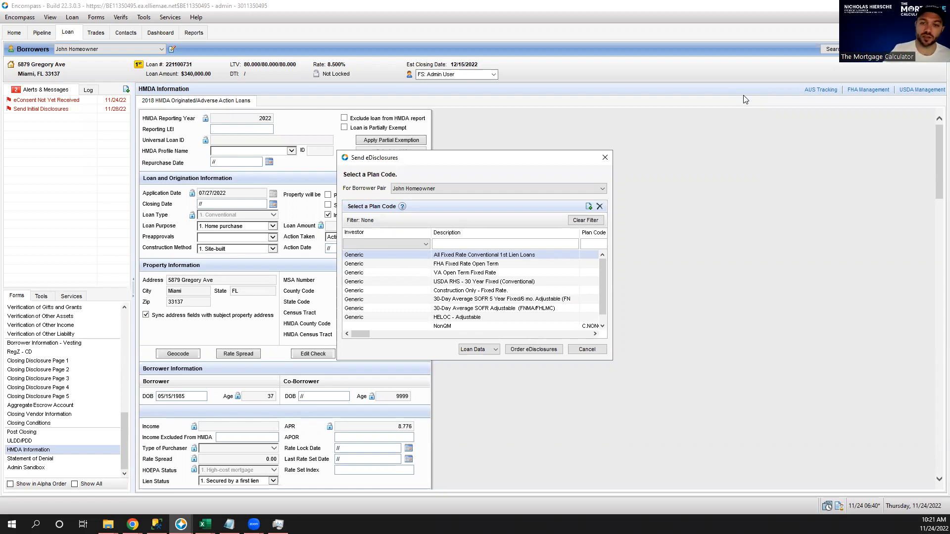
click(493, 325)
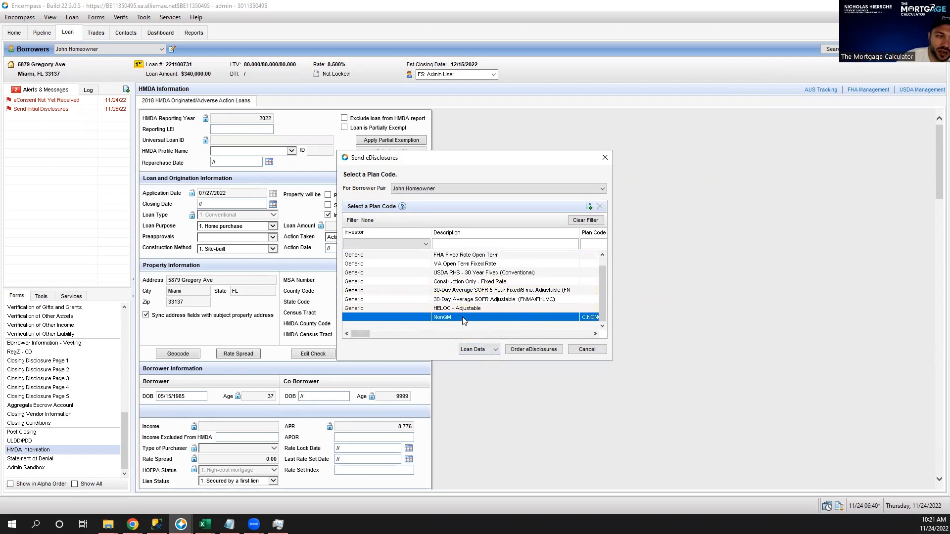
scroll(464, 320, up, 1)
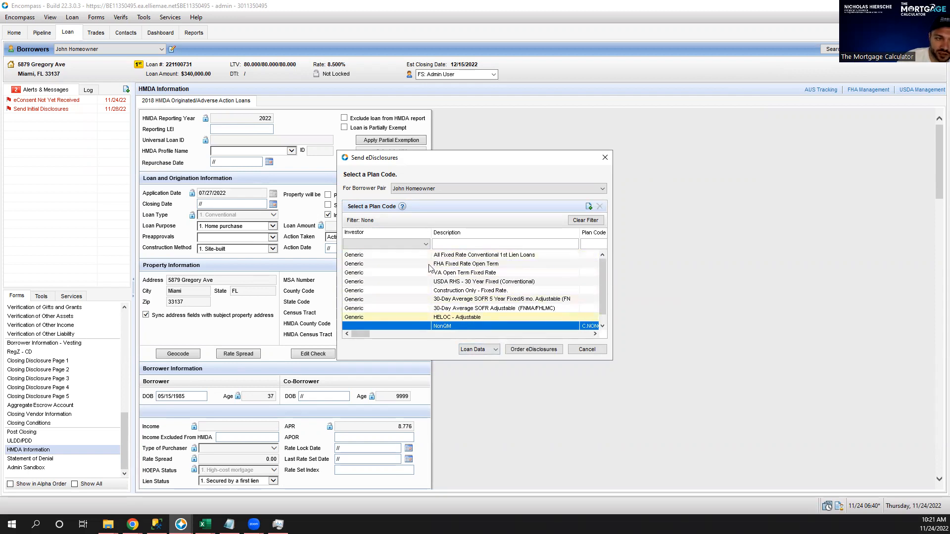
scroll(468, 301, down, 1)
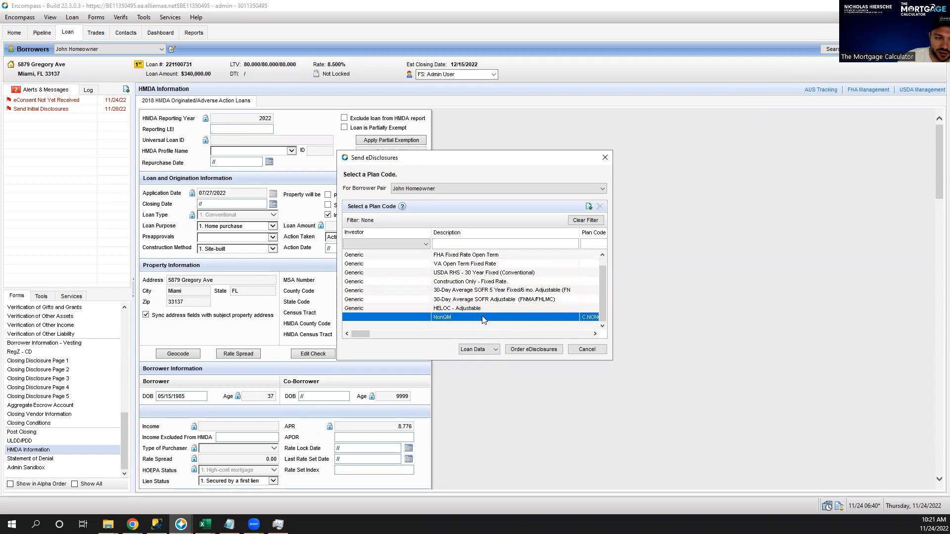
click(532, 351)
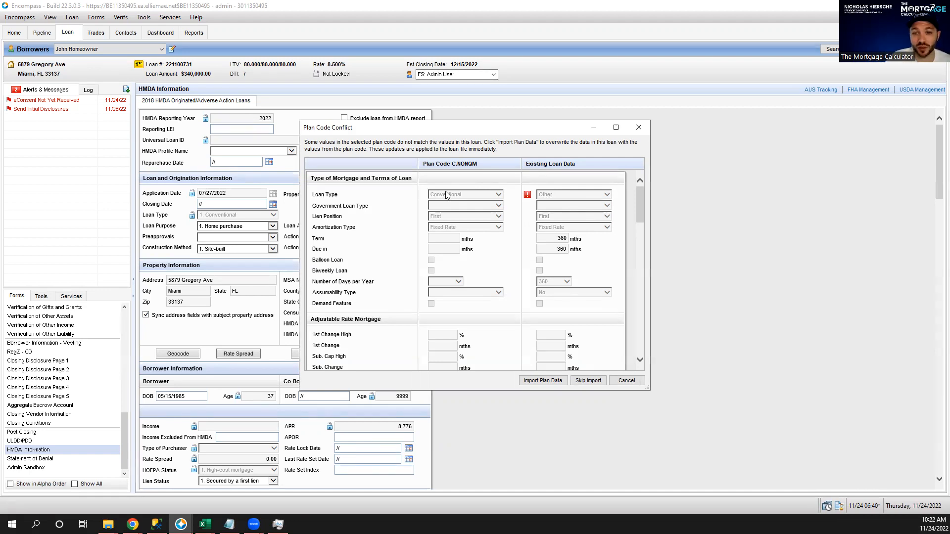
click(594, 383)
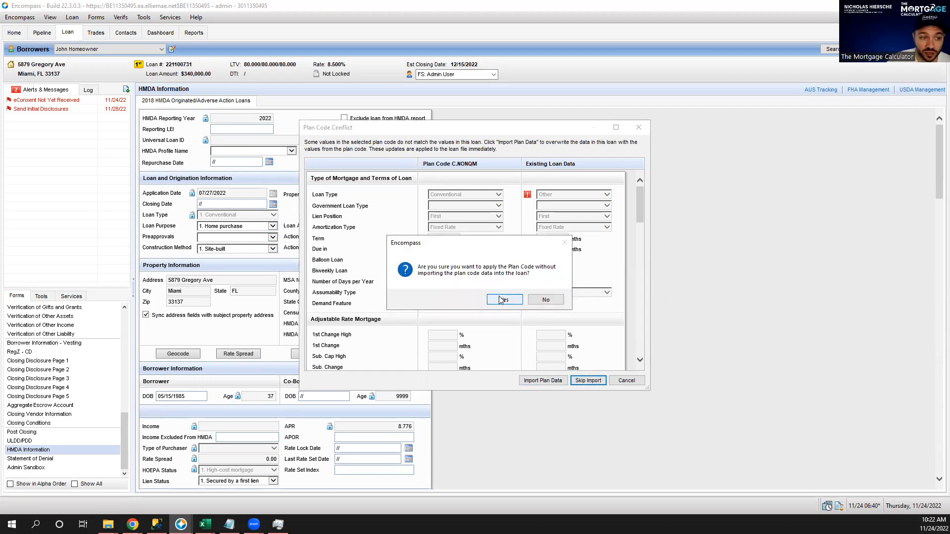
click(503, 300)
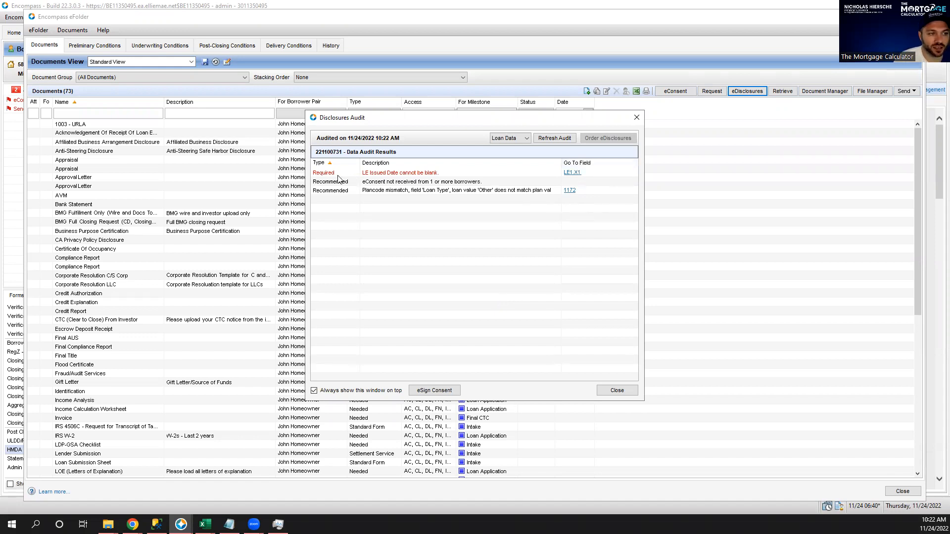
Fill LE Date Issued via the LE1.X1 link, refresh the audit, and proceed to ordering.
click(576, 173)
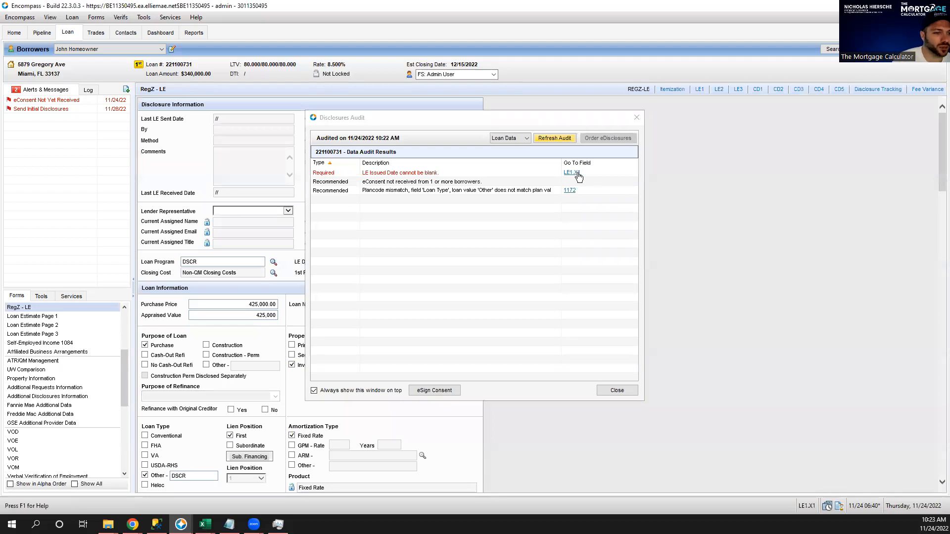
click(479, 127)
drag(479, 127, 760, 148)
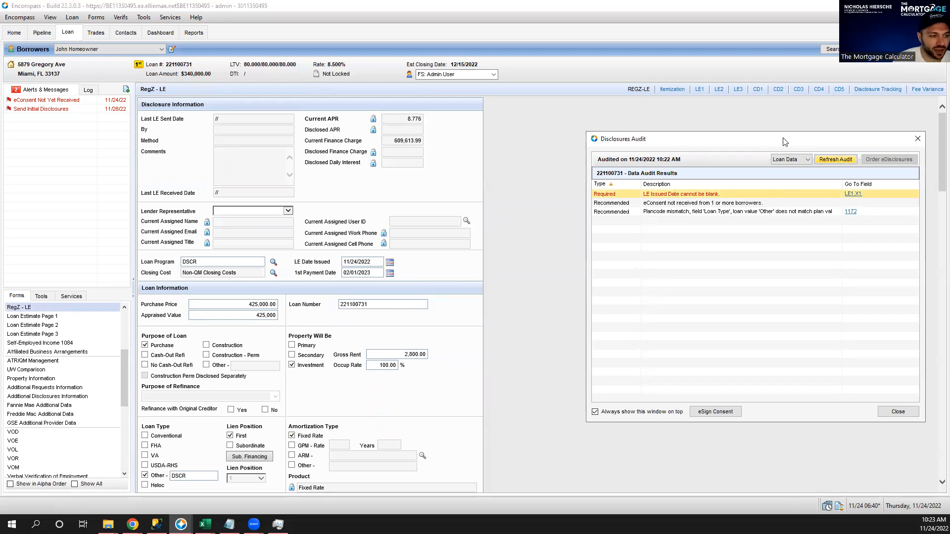
drag(784, 142, 589, 128)
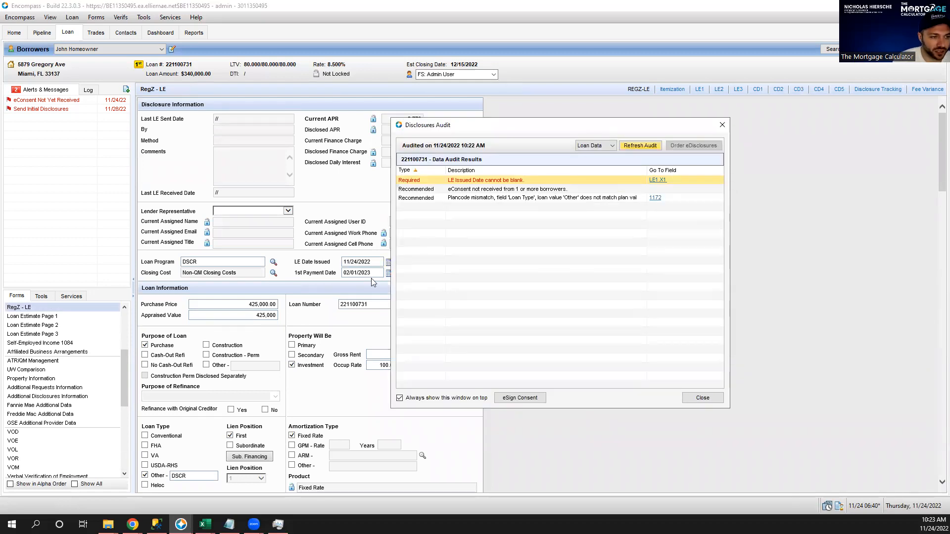
click(638, 147)
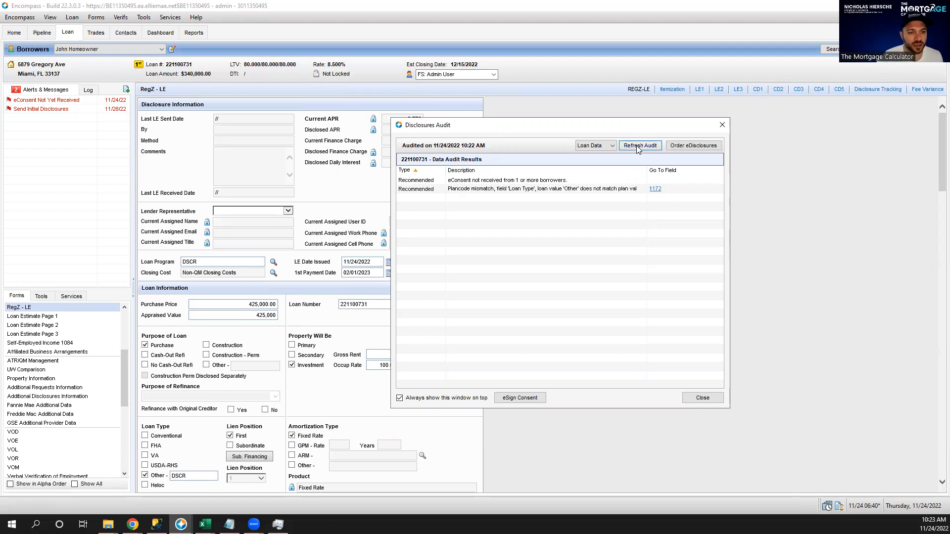
click(688, 147)
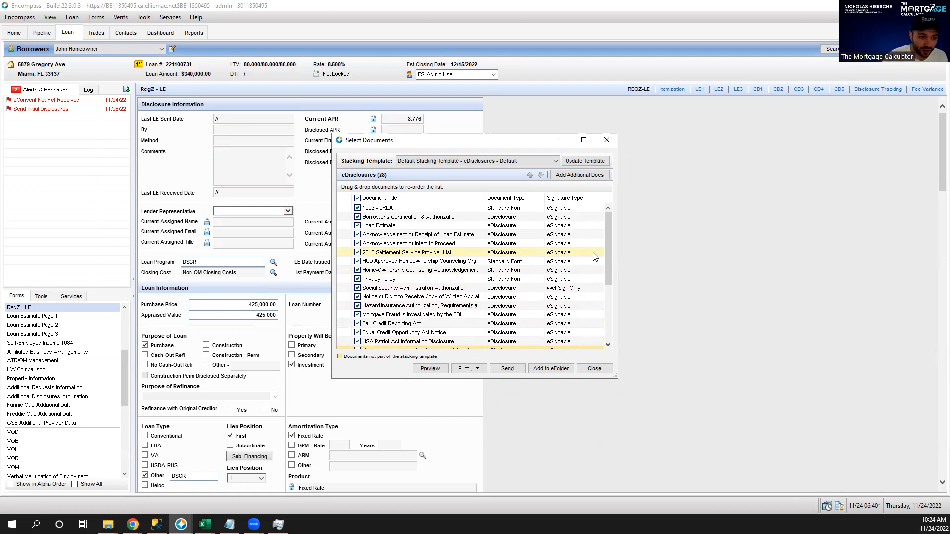
Uncheck HUD Approved Homeownership Counseling Org and Home-Ownership Counseling Acknowledgement in the document list.
click(357, 261)
click(357, 270)
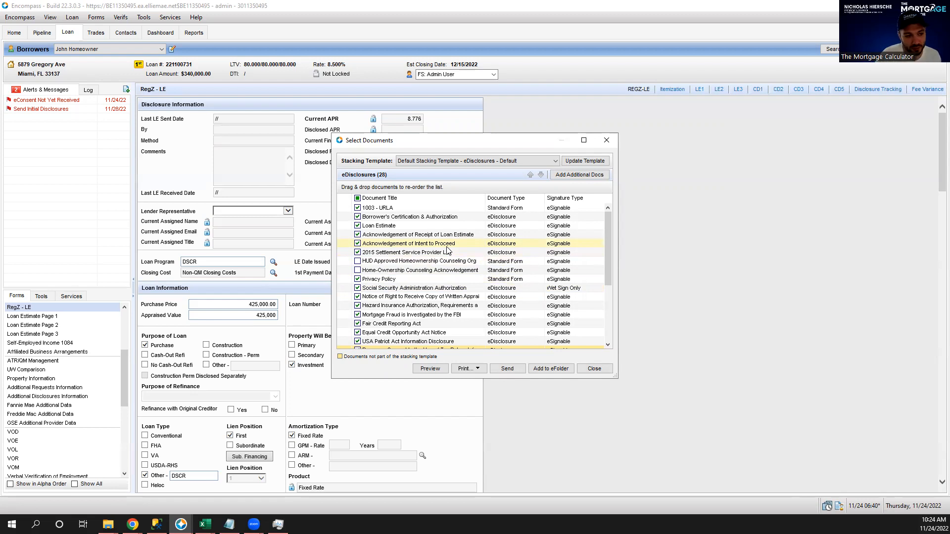
scroll(437, 267, down, 2)
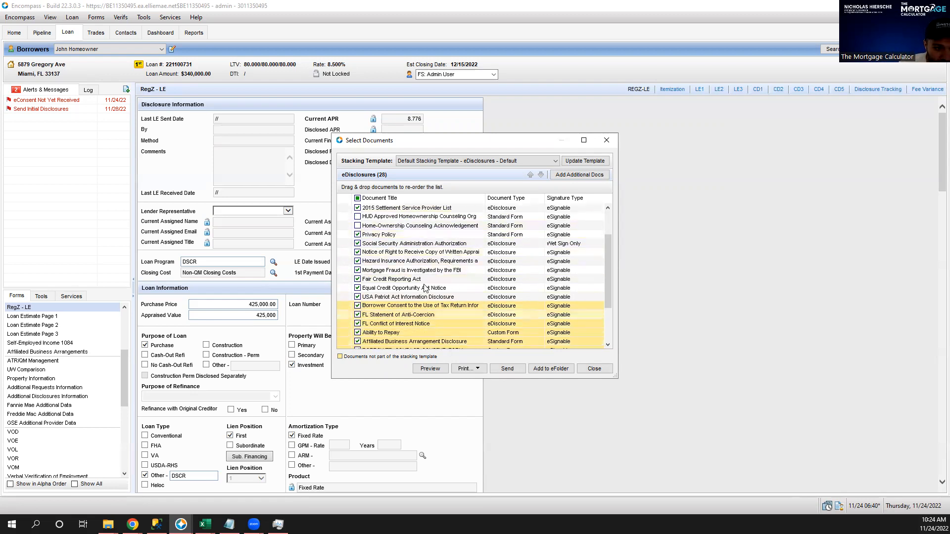
scroll(528, 253, down, 3)
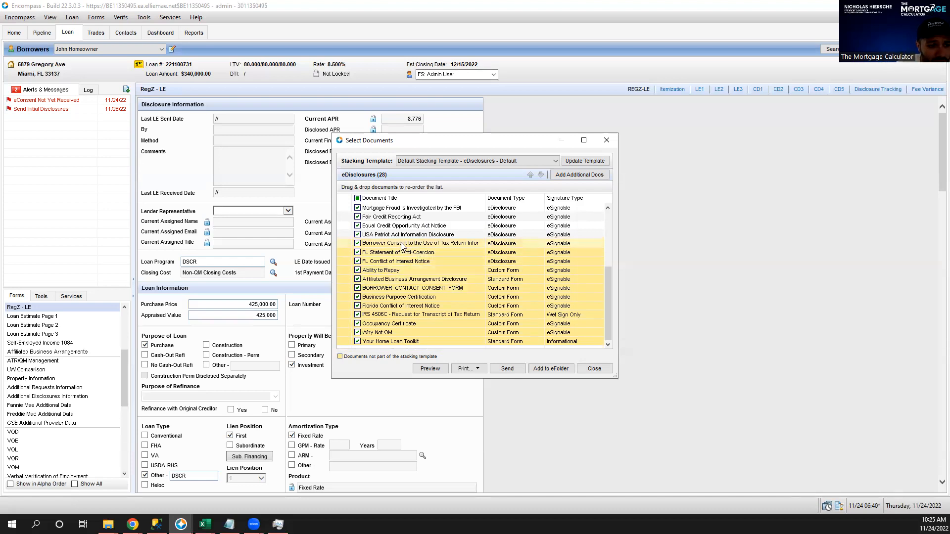
click(398, 273)
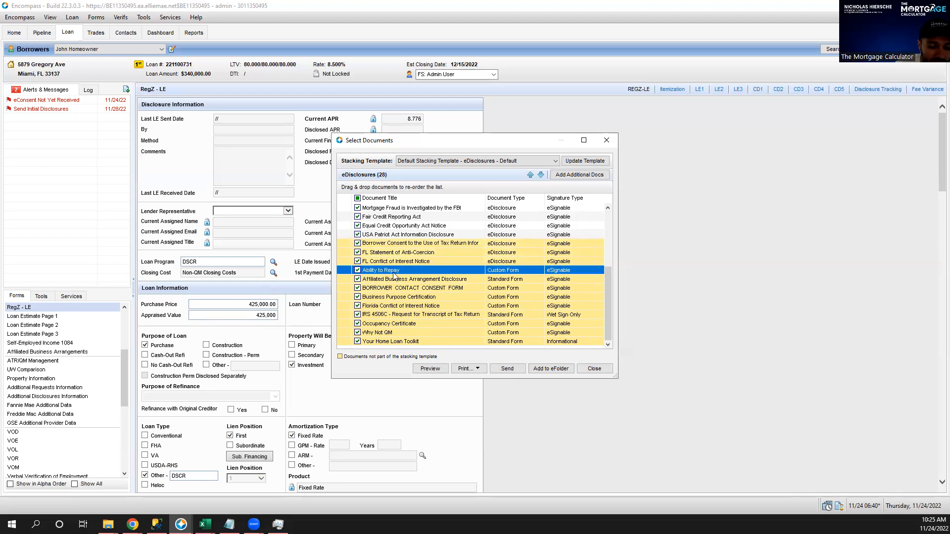
Uncheck Ability to Repay, then select the Affiliated Business Arrangement and Borrower Contact Consent rows.
click(357, 270)
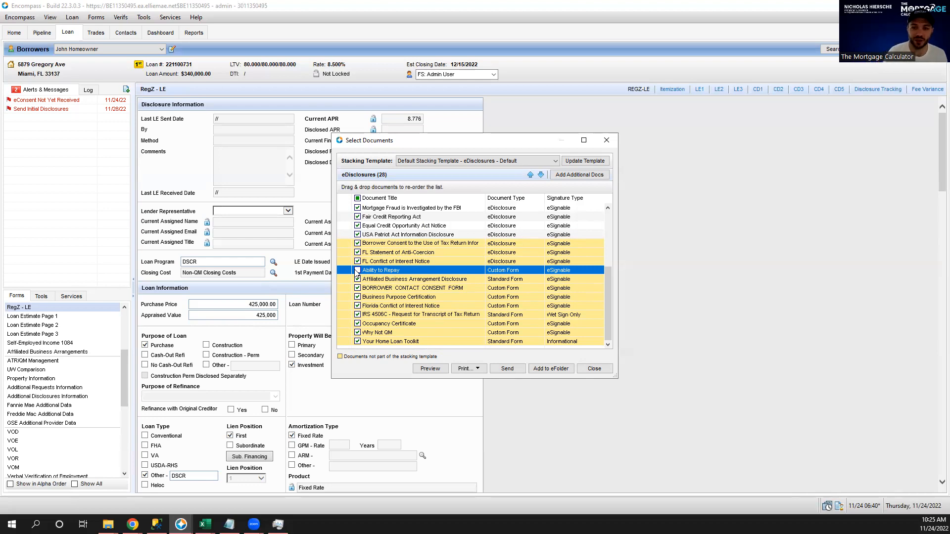
click(429, 280)
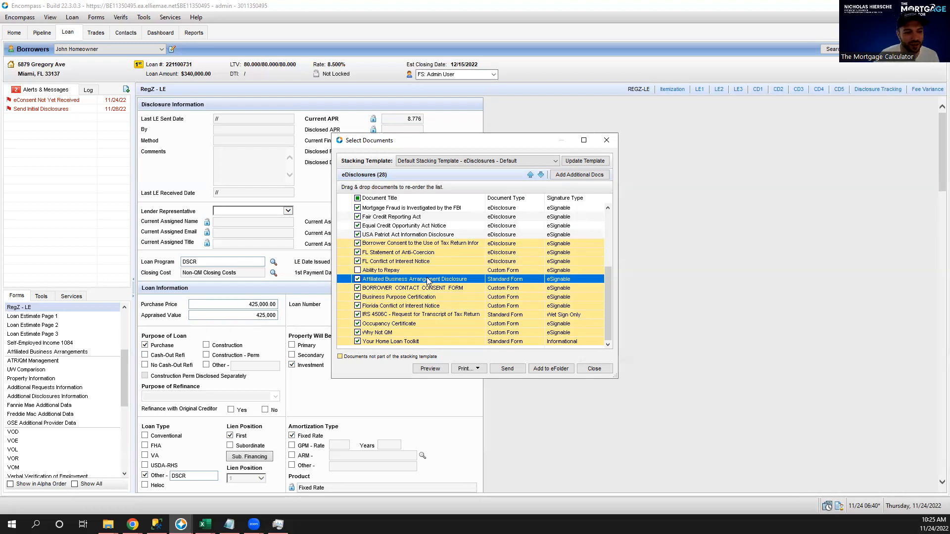
click(459, 289)
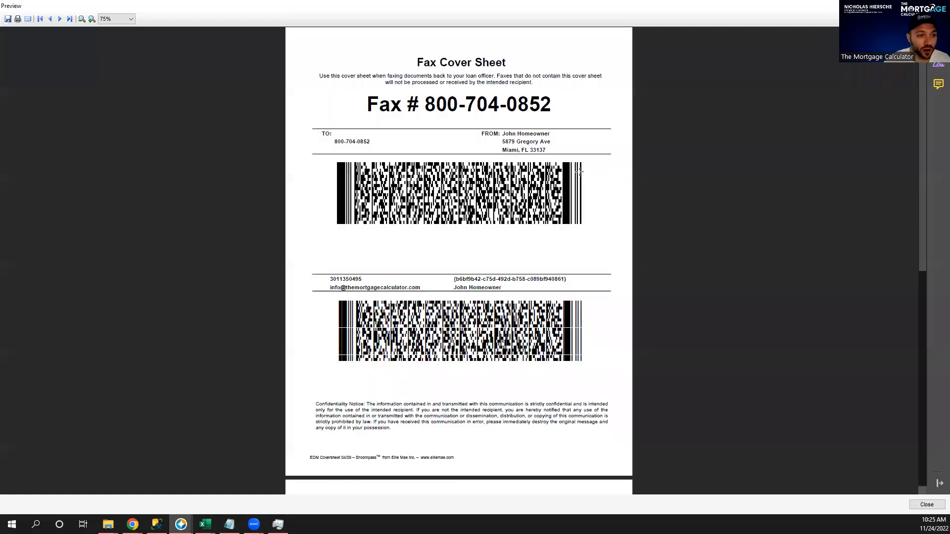
scroll(550, 176, down, 10)
mouse_move(376, 73)
mouse_down()
mouse_move(391, 111)
mouse_move(493, 189)
mouse_move(573, 426)
mouse_move(594, 395)
mouse_move(591, 355)
mouse_up()
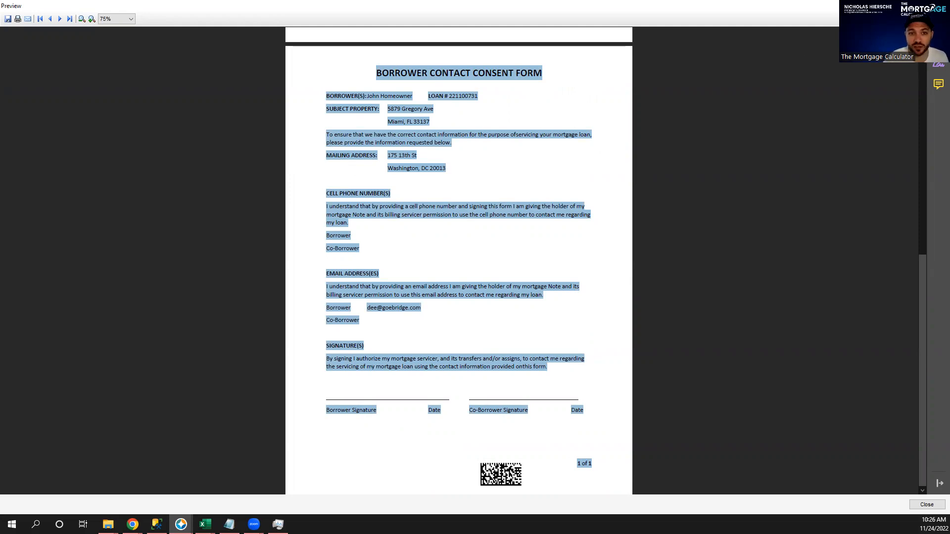
key(Escape)
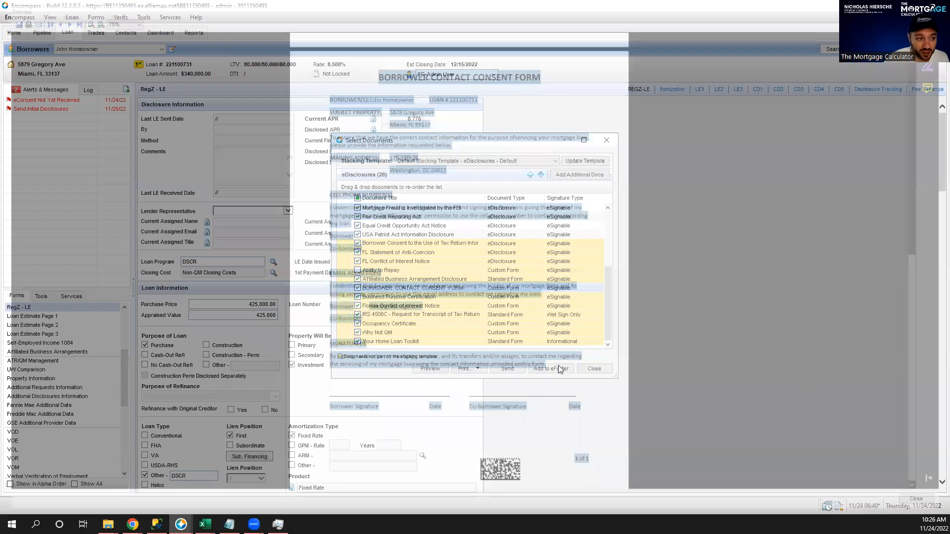
click(411, 298)
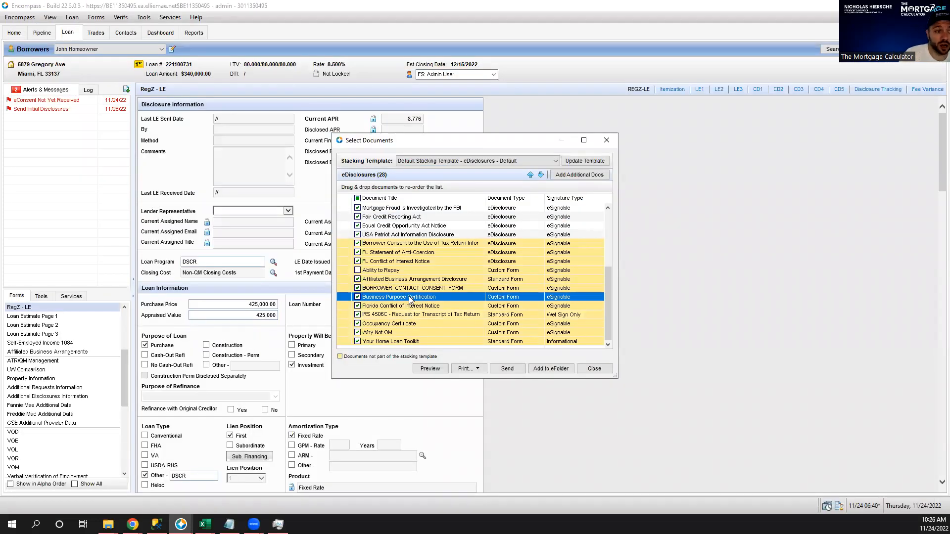
double_click(411, 299)
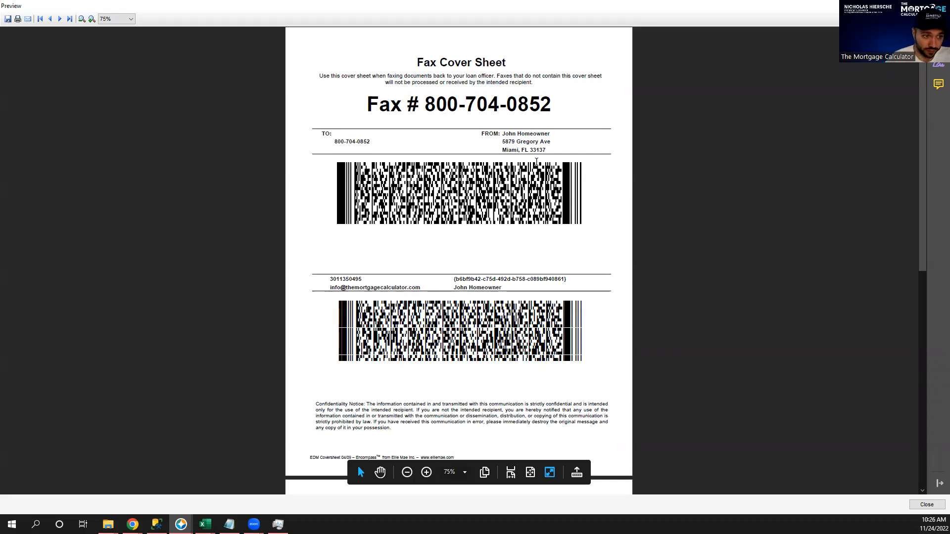
scroll(520, 181, down, 6)
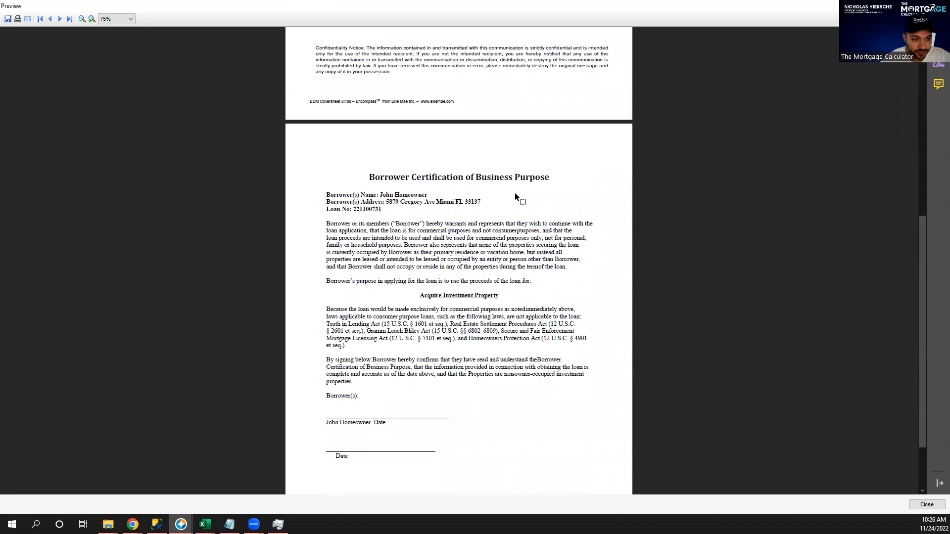
scroll(512, 202, down, 1)
drag(420, 224, 502, 224)
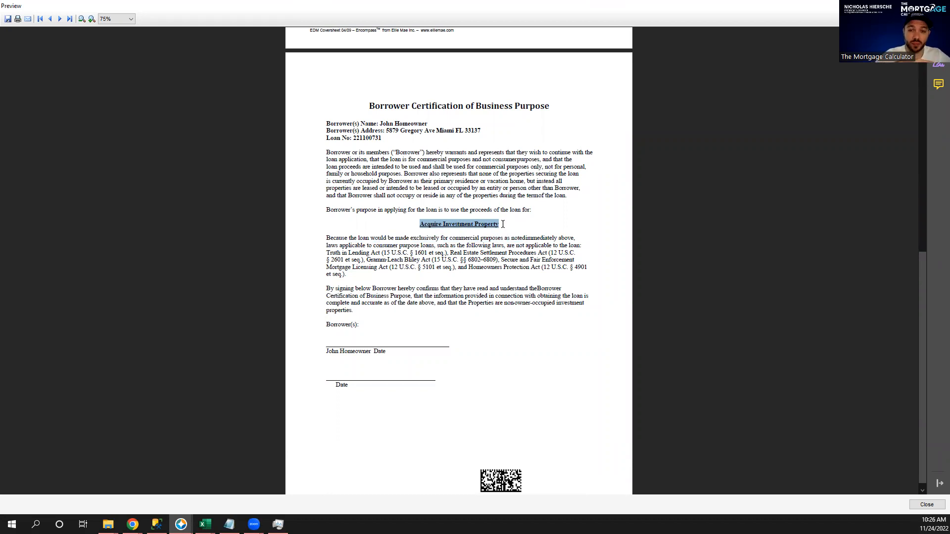
scroll(503, 224, down, 1)
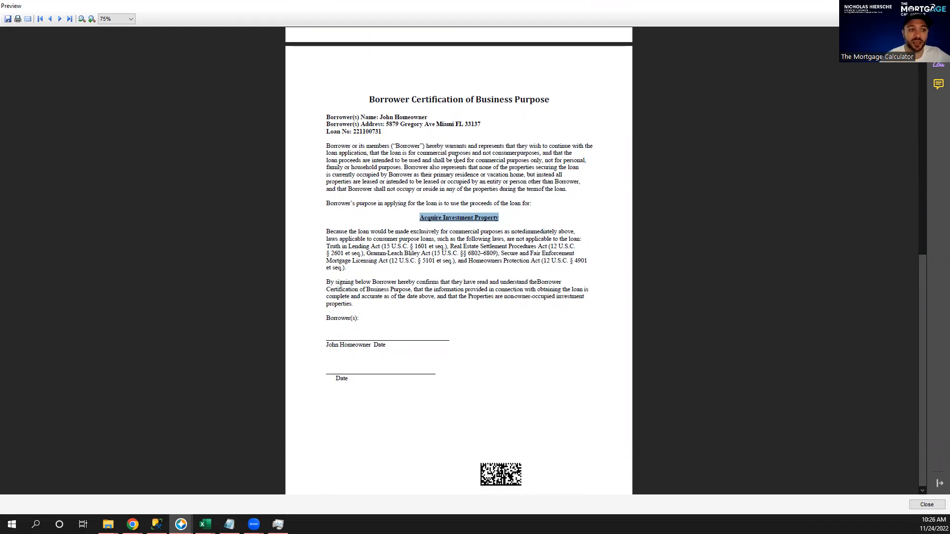
drag(359, 102, 542, 103)
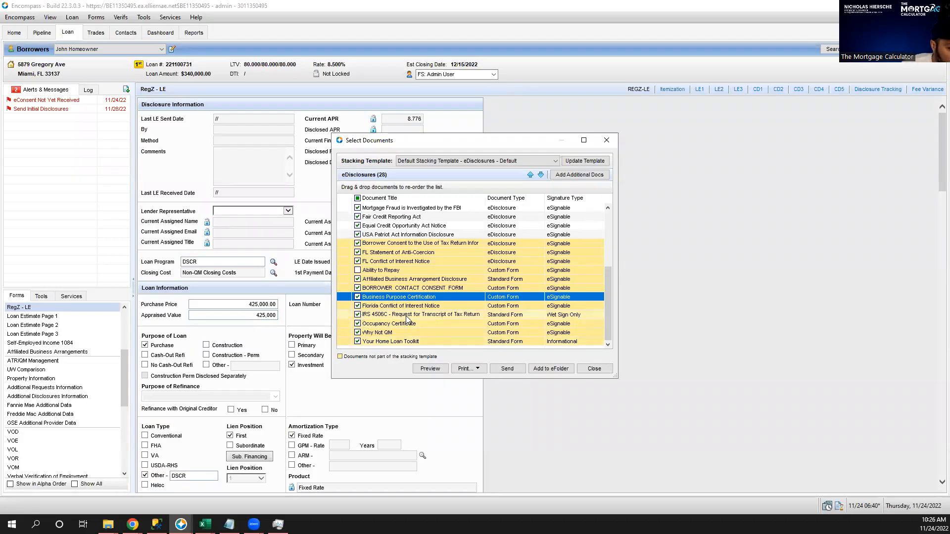
click(428, 316)
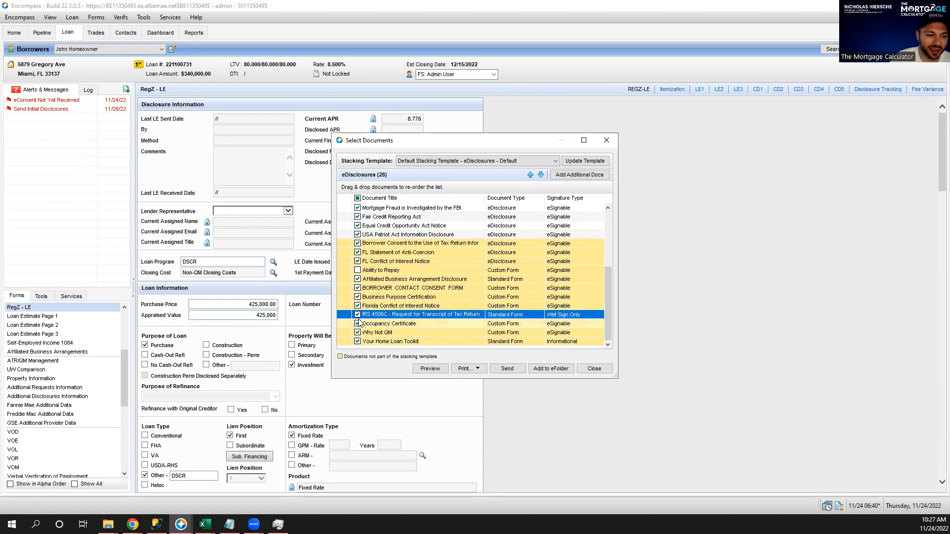
click(415, 324)
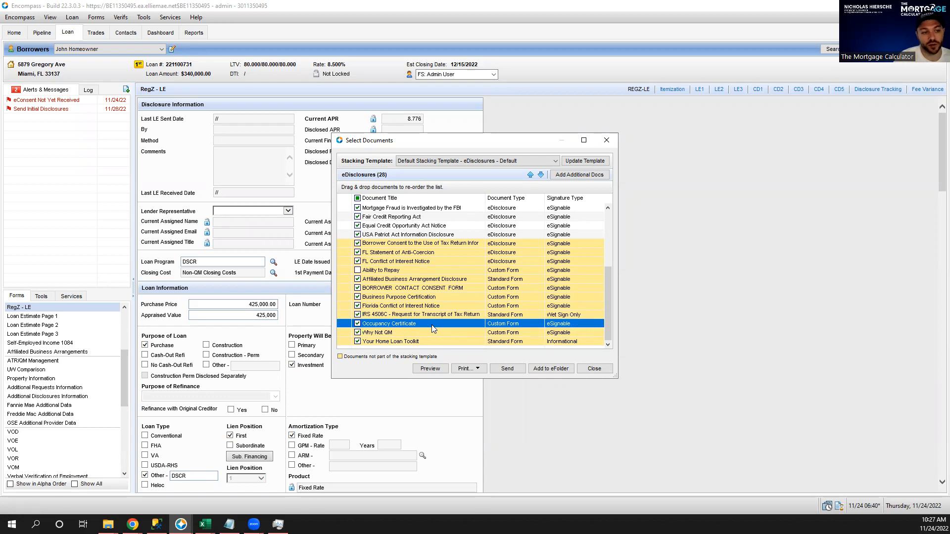
click(430, 369)
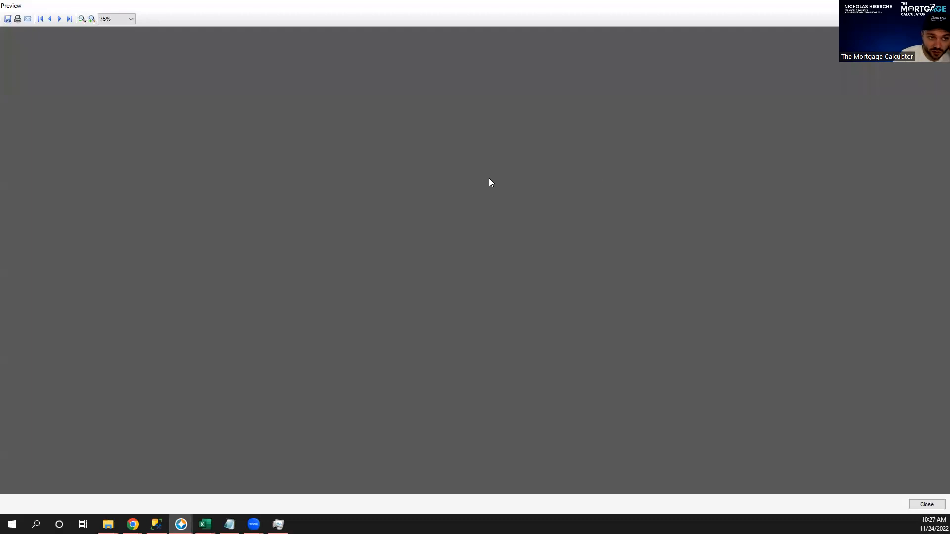
scroll(480, 197, down, 7)
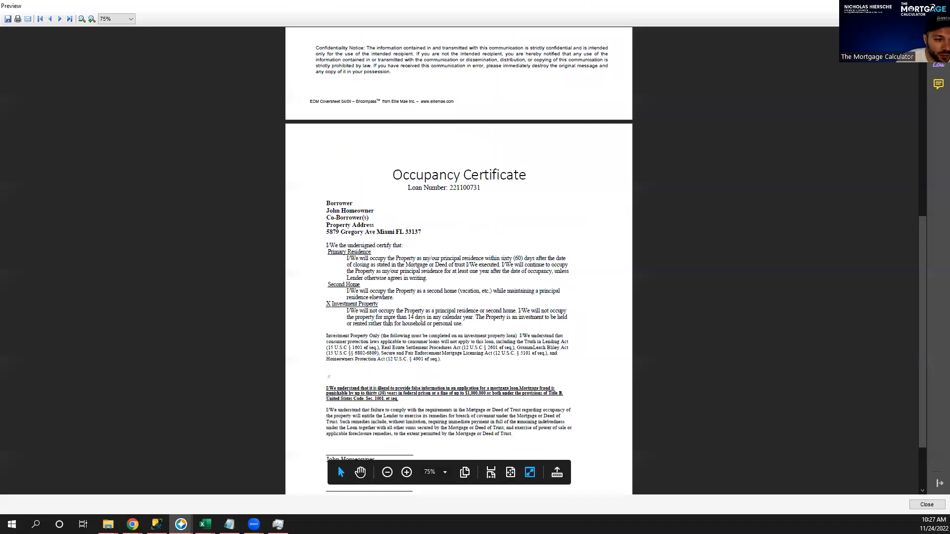
scroll(424, 367, down, 2)
click(939, 6)
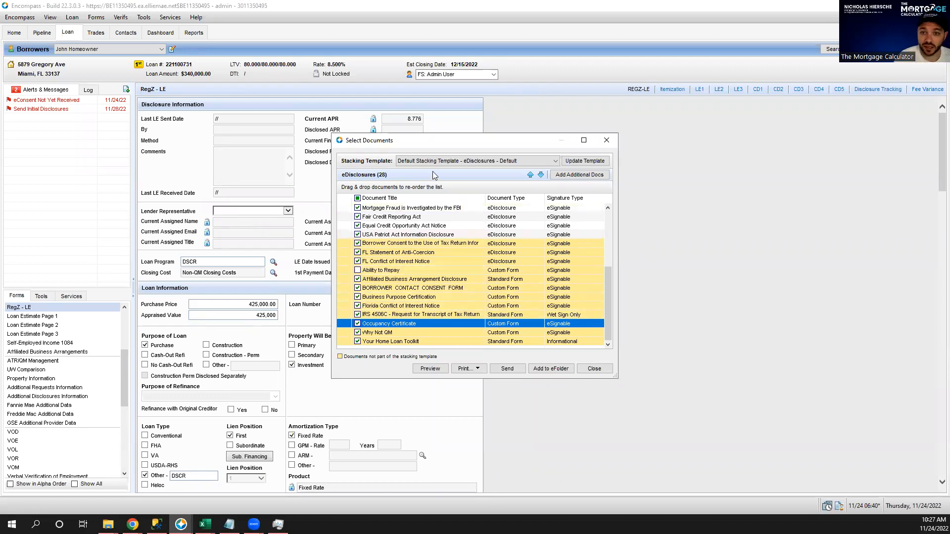
click(424, 332)
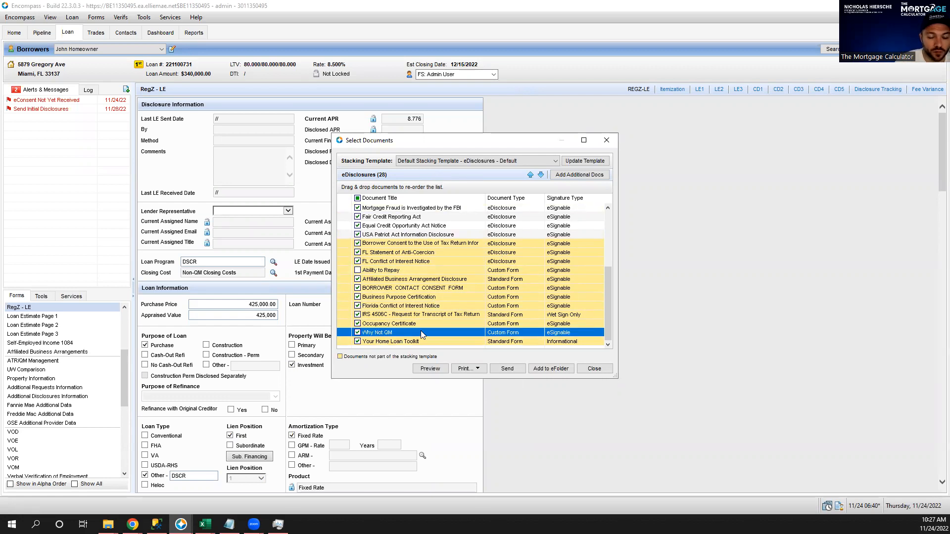
click(589, 175)
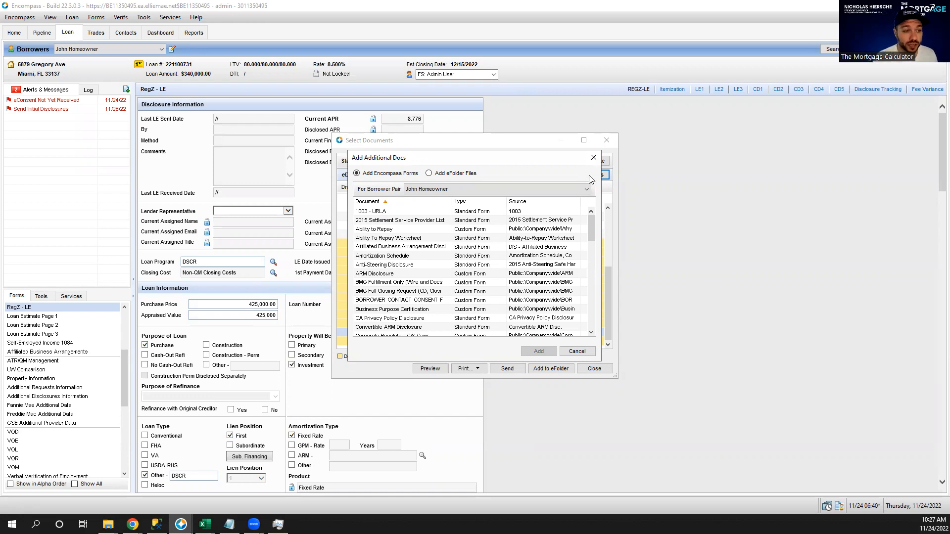
Browse the additional forms and select Corporate Resolution LLC rather than Corporate Resolution C/S Corp.
click(414, 312)
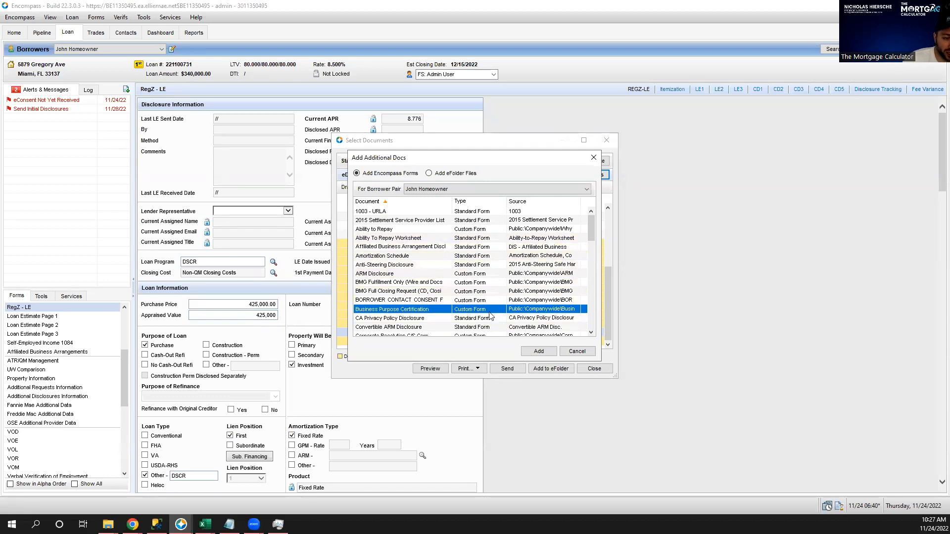
scroll(490, 316, down, 2)
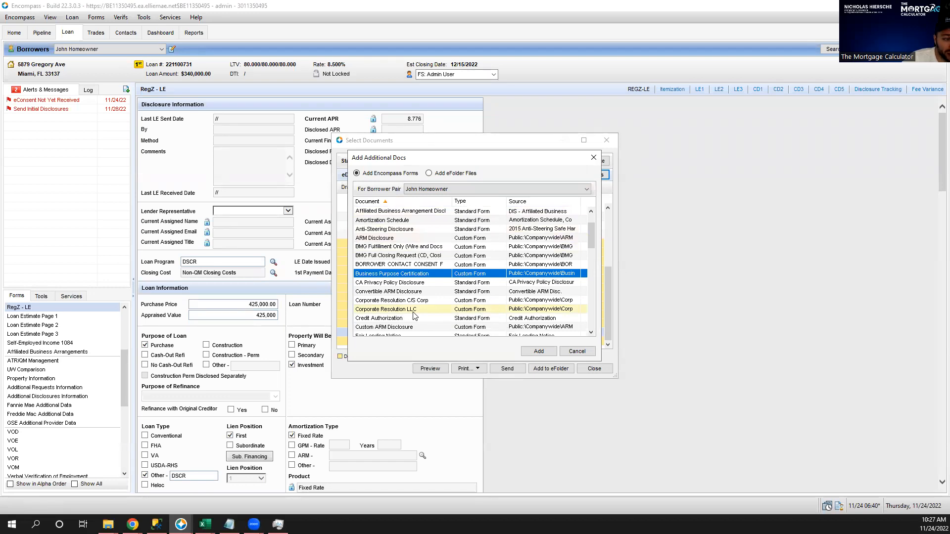
click(413, 312)
click(413, 302)
click(408, 309)
click(407, 301)
click(407, 311)
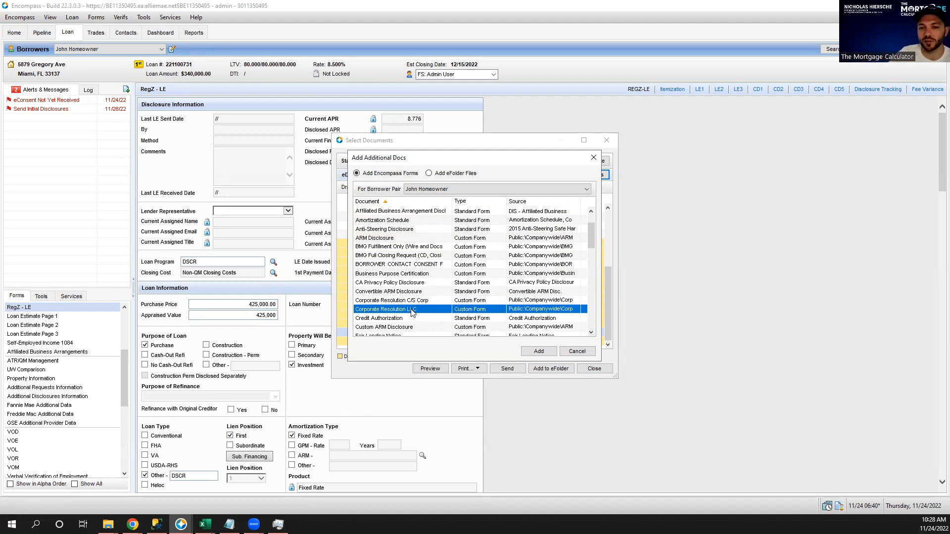
key(Up)
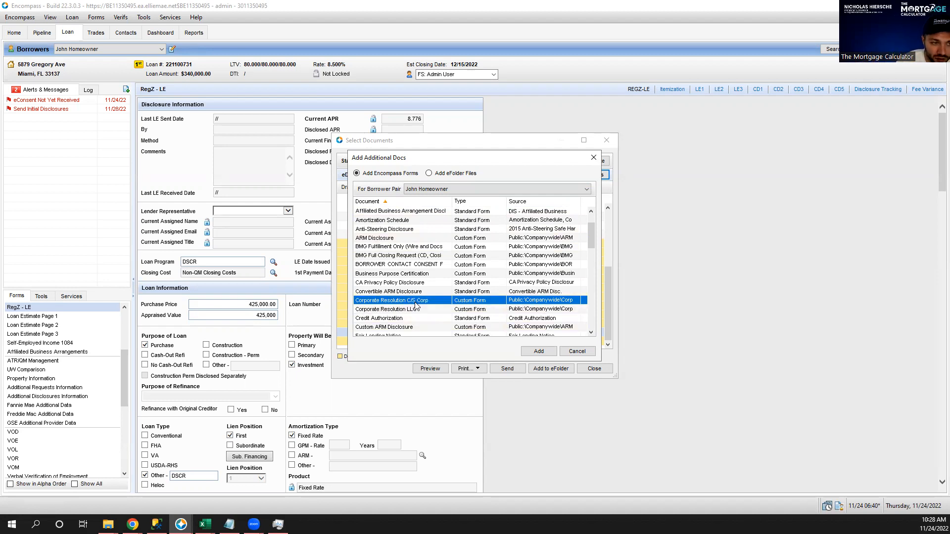
scroll(428, 292, down, 1)
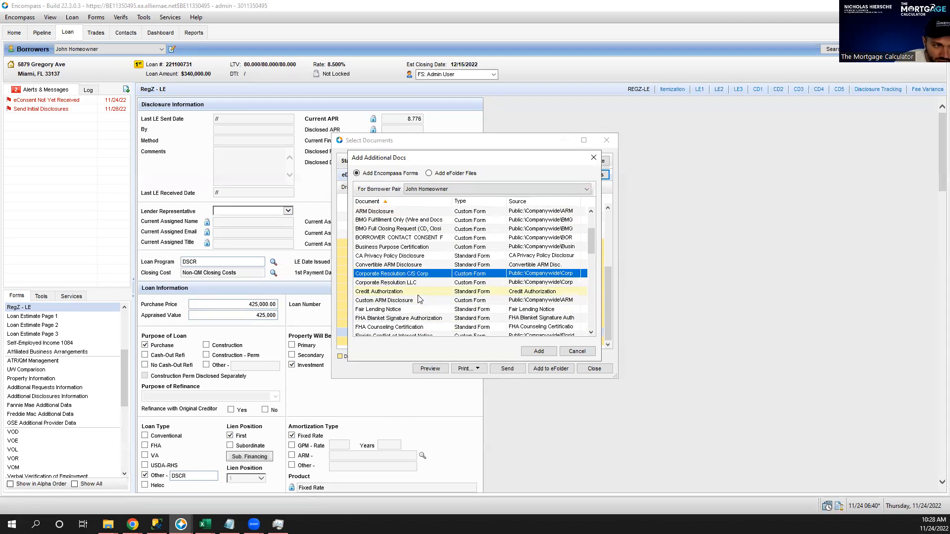
click(416, 282)
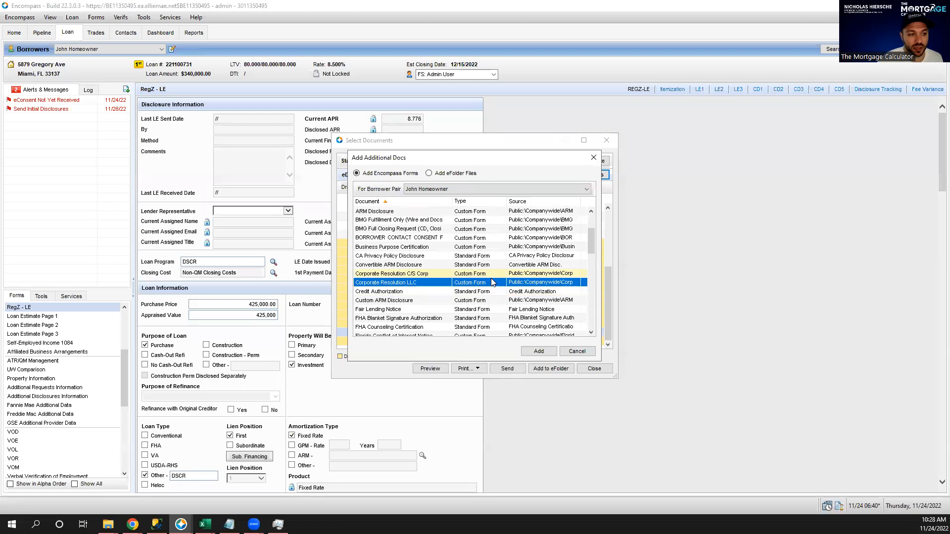
Add Corporate Resolution LLC to the package, acknowledge the message, and select the new entry.
scroll(427, 285, down, 2)
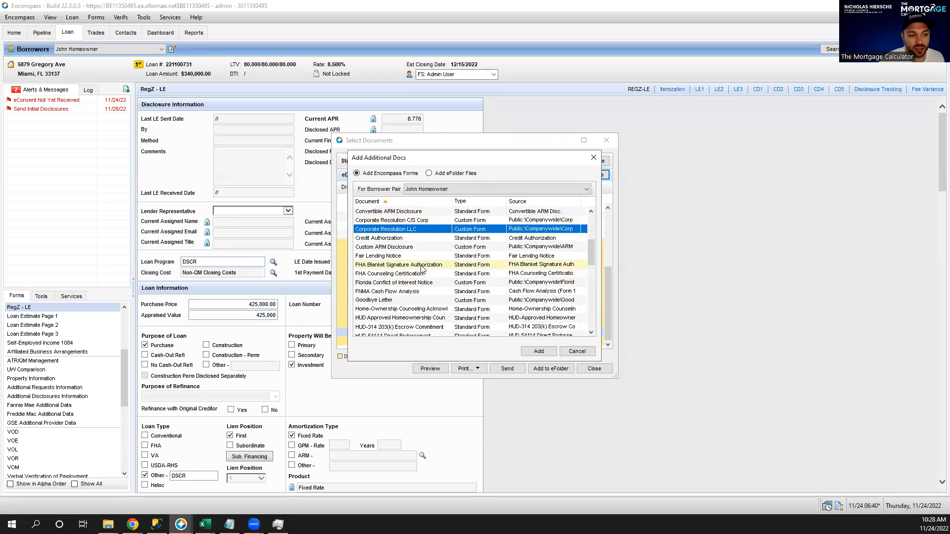
scroll(423, 269, down, 5)
scroll(428, 265, down, 3)
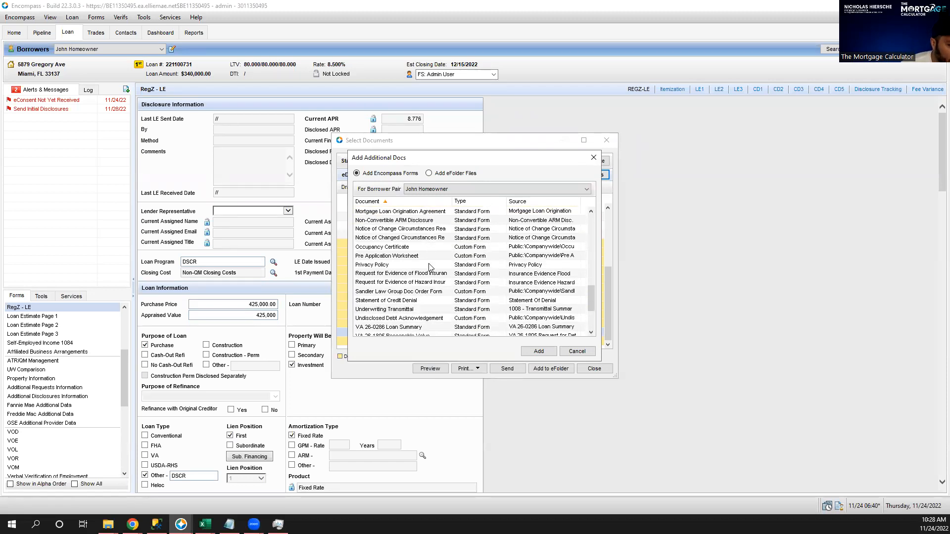
scroll(429, 268, down, 3)
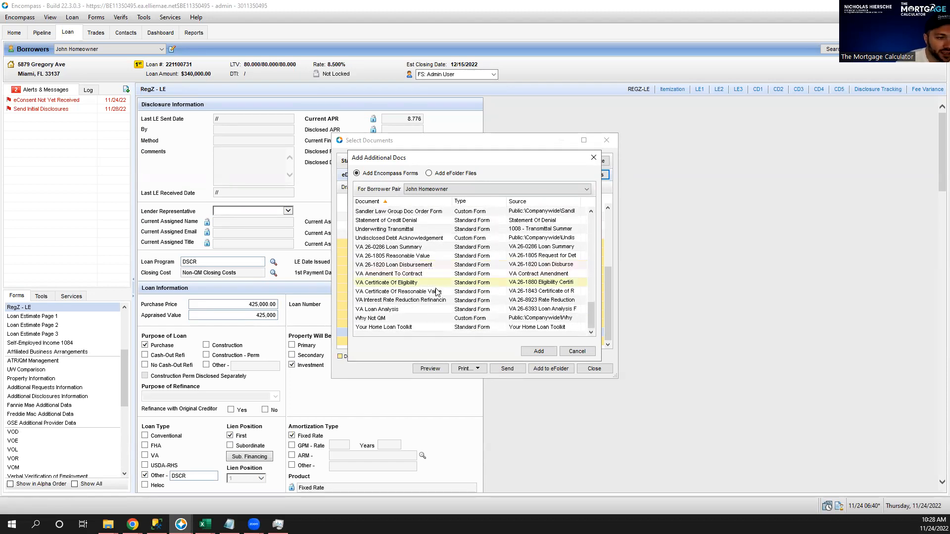
scroll(438, 293, up, 12)
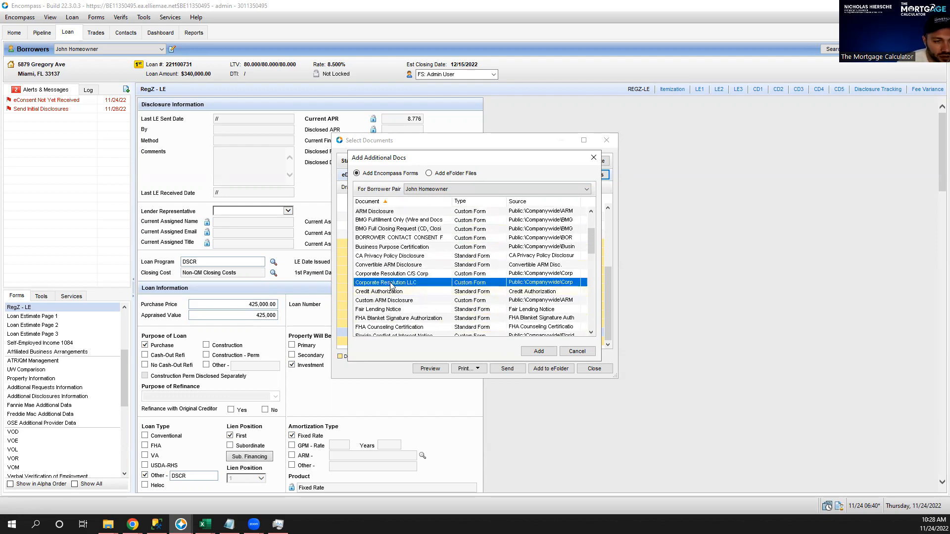
click(542, 351)
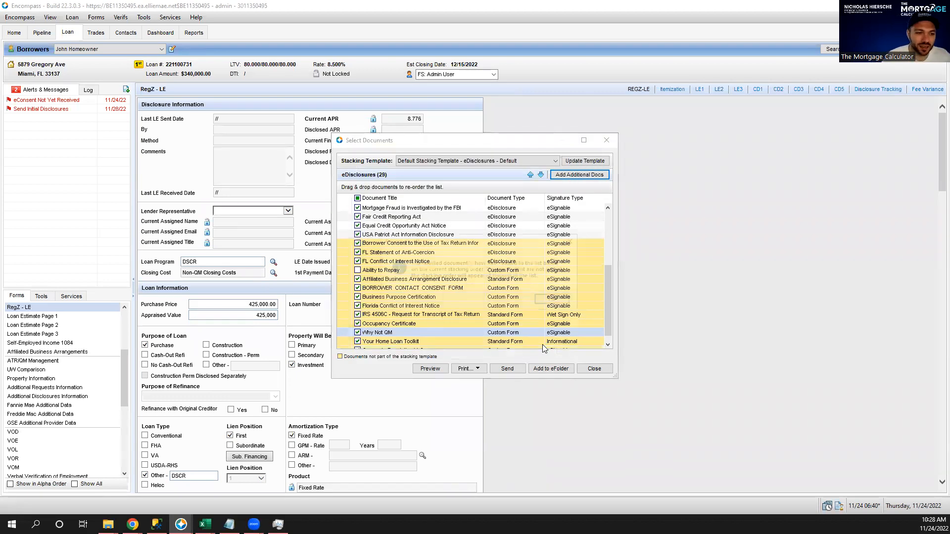
click(554, 301)
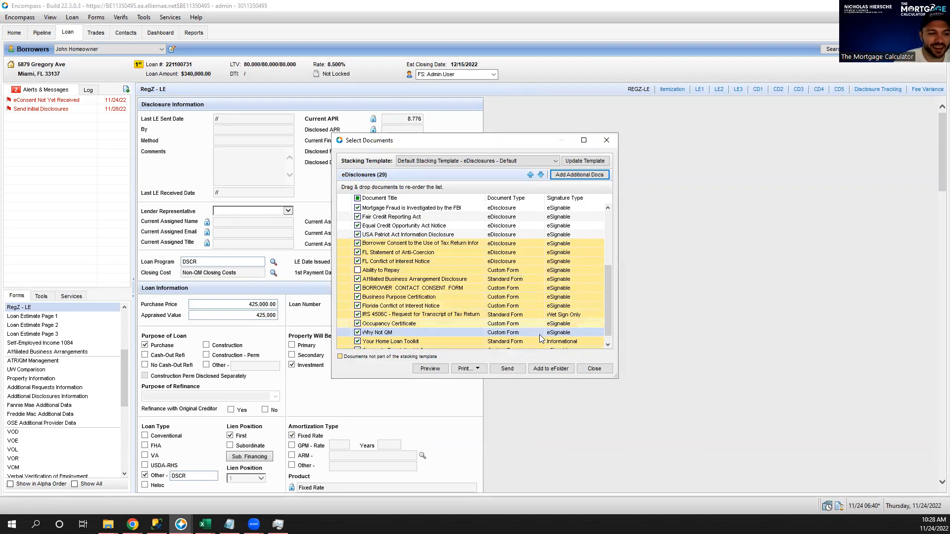
click(441, 342)
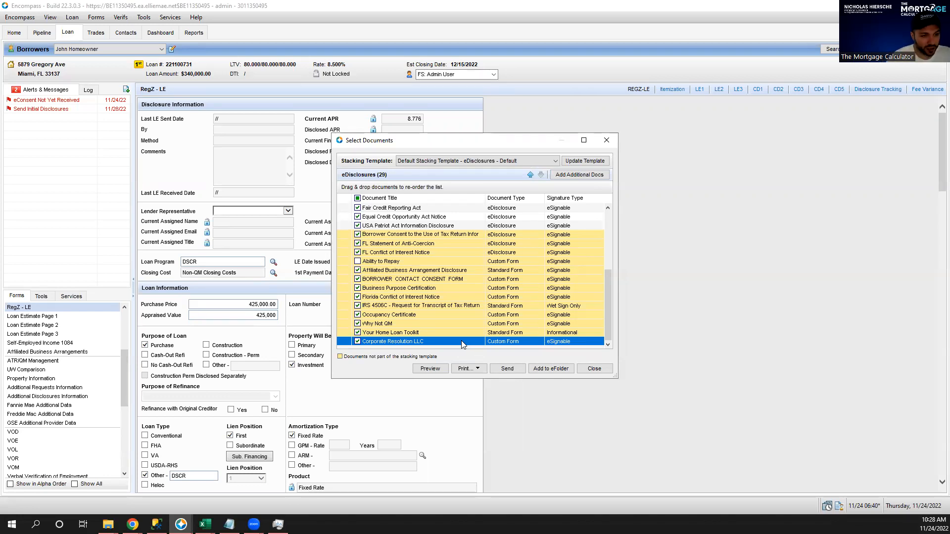
double_click(461, 341)
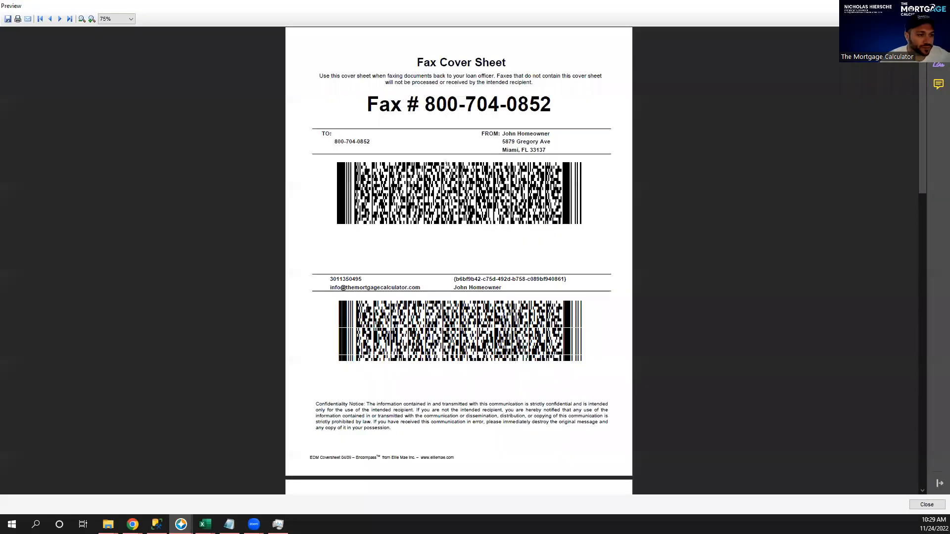
scroll(479, 229, down, 3)
mouse_move(438, 94)
mouse_down()
mouse_move(485, 90)
mouse_move(447, 93)
mouse_up()
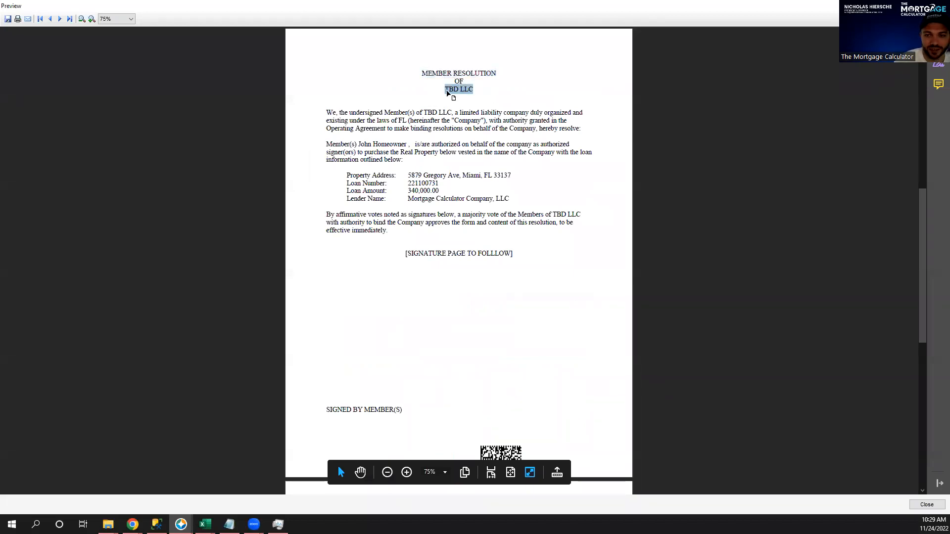
double_click(447, 92)
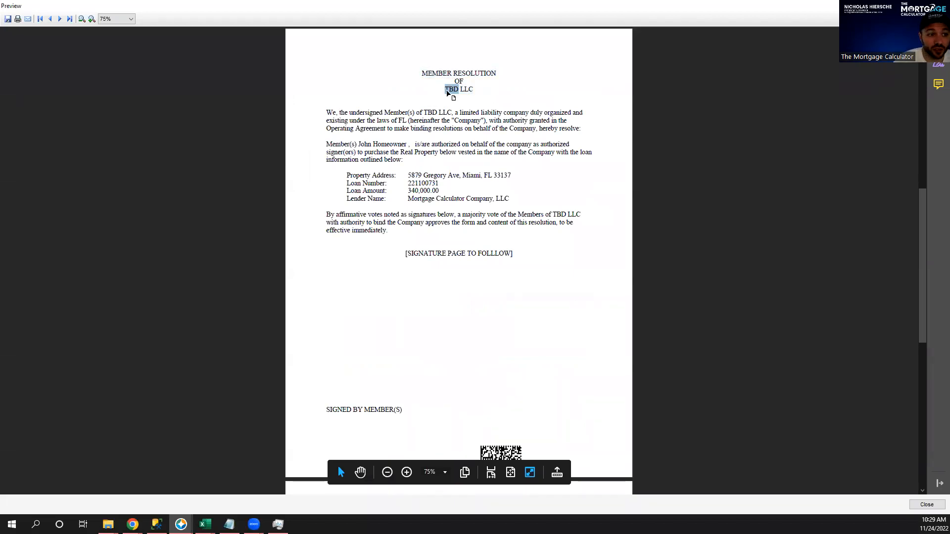
scroll(439, 115, down, 5)
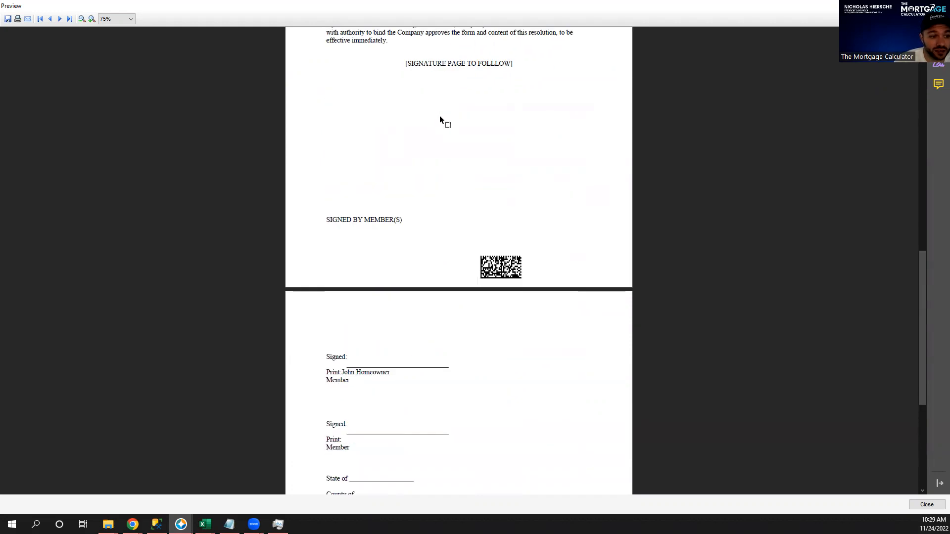
drag(327, 288, 467, 421)
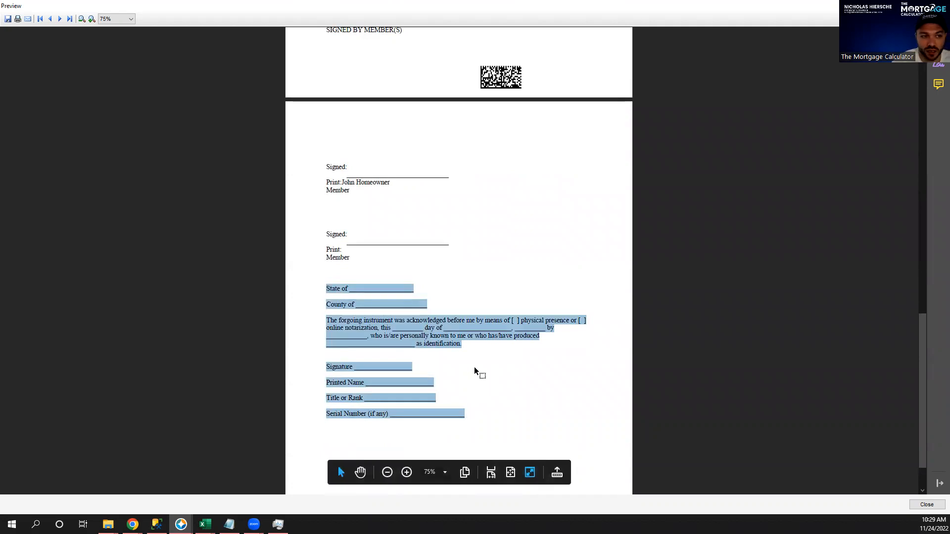
scroll(444, 312, up, 3)
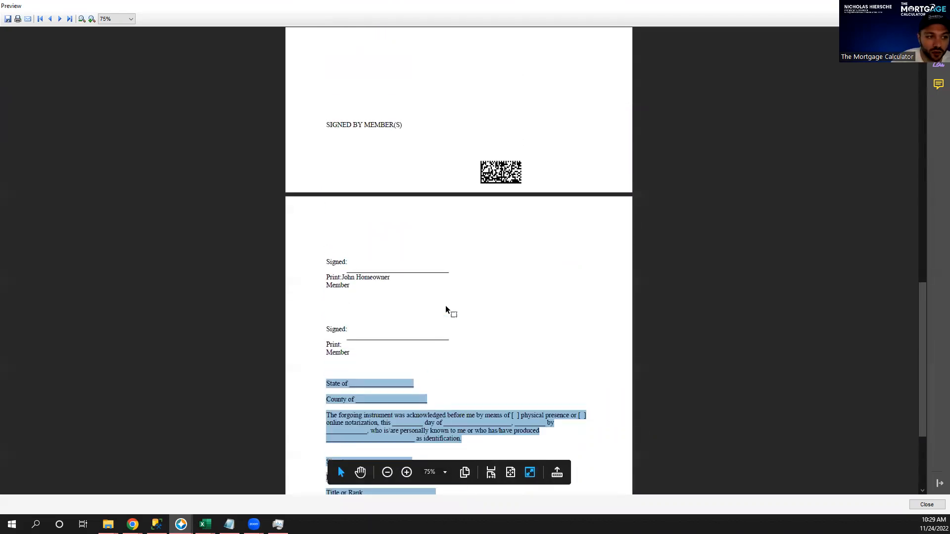
double_click(360, 290)
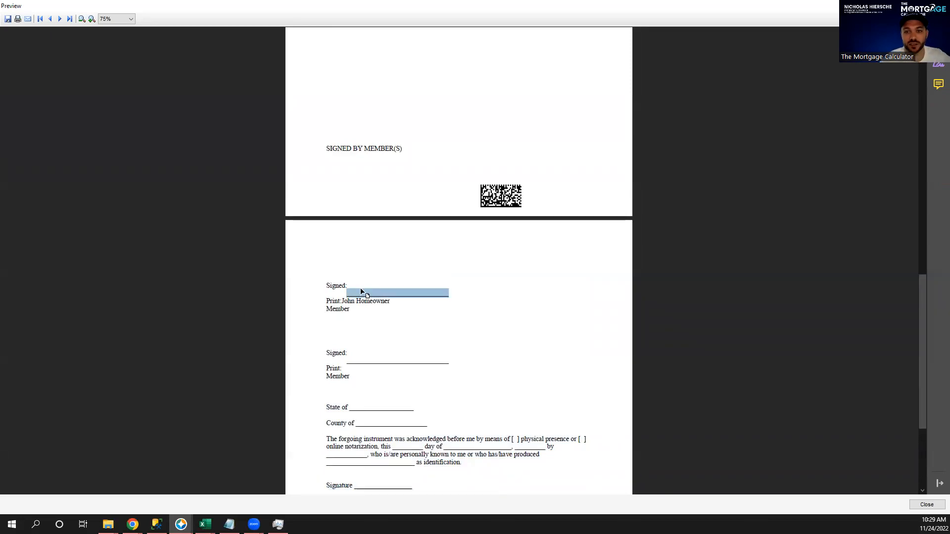
scroll(352, 273, down, 4)
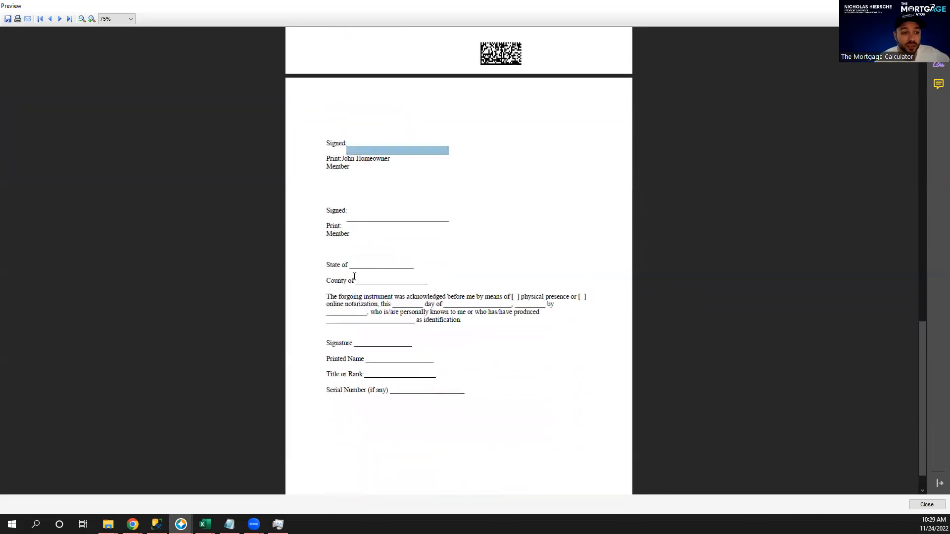
drag(325, 228, 480, 354)
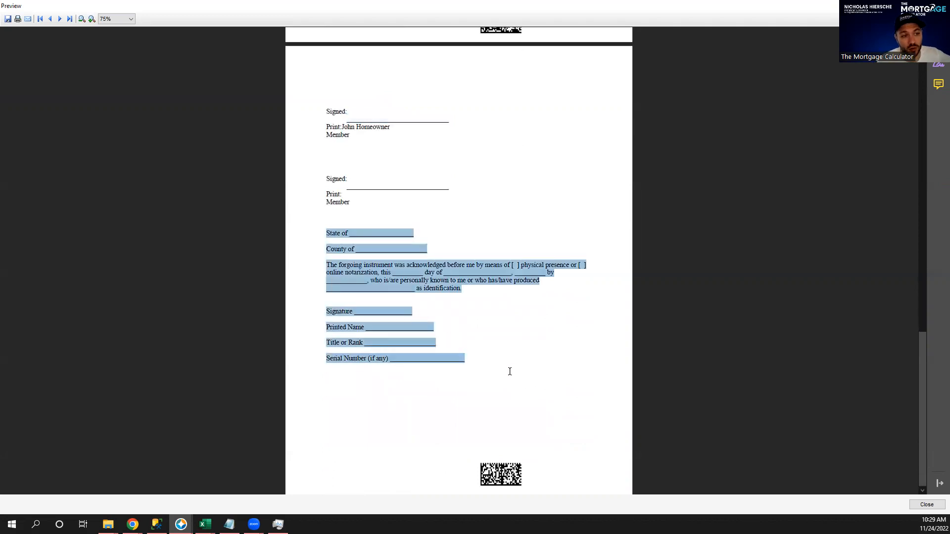
scroll(456, 197, up, 10)
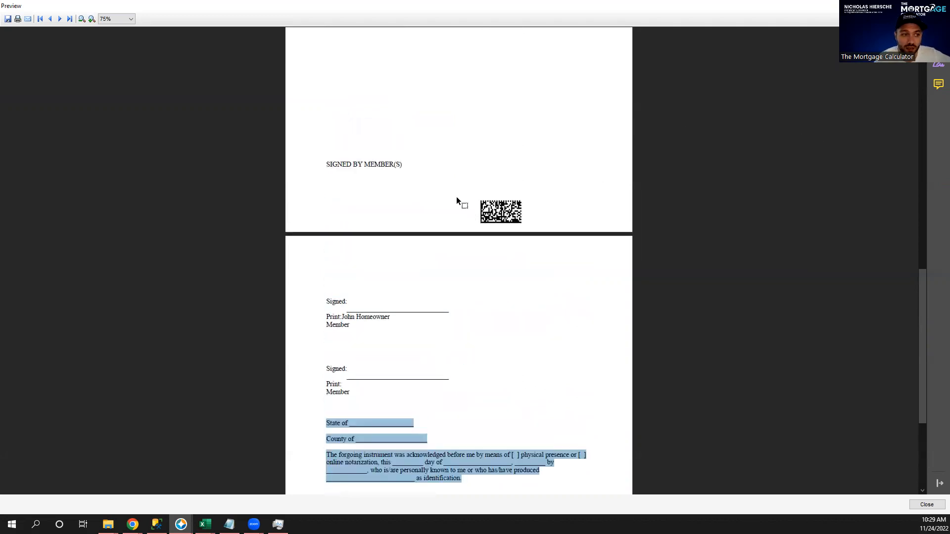
scroll(460, 260, down, 10)
click(364, 227)
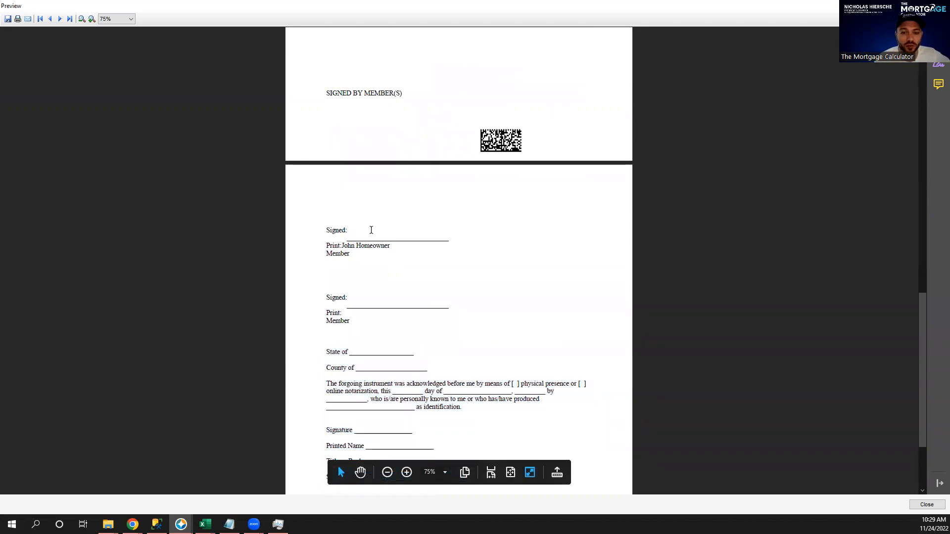
scroll(468, 435, down, 1)
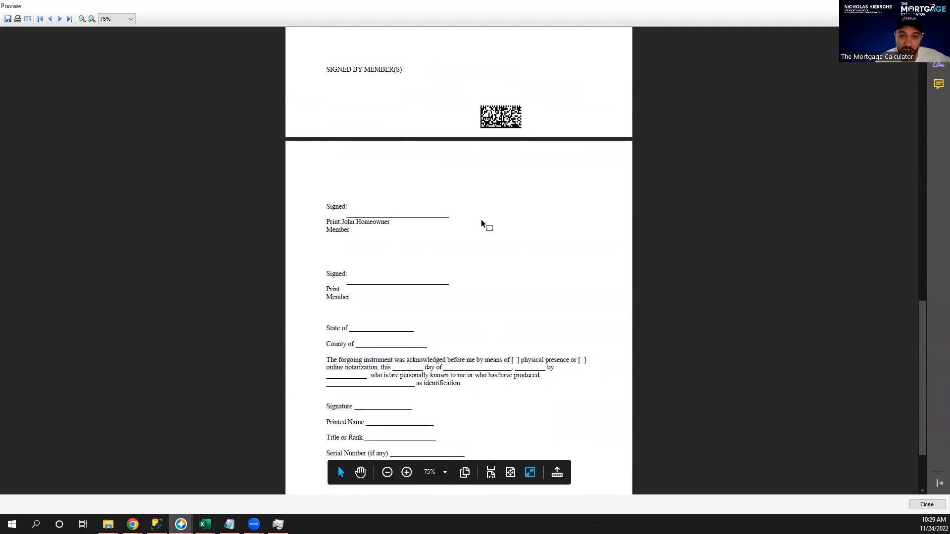
scroll(500, 203, up, 15)
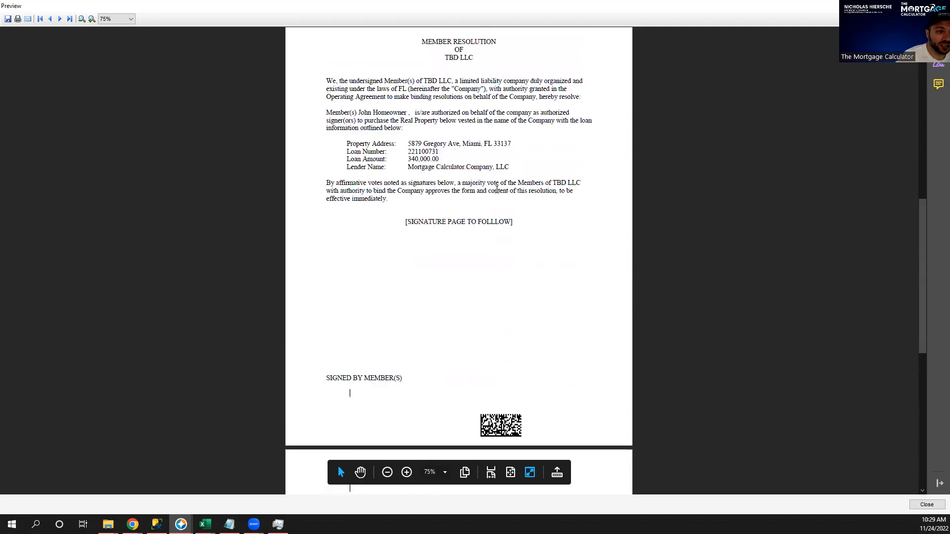
scroll(494, 198, down, 7)
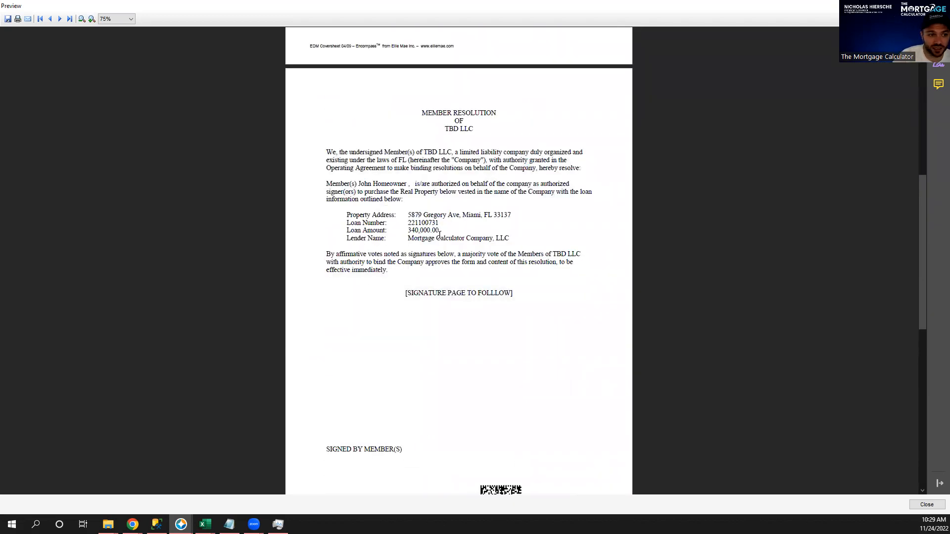
drag(513, 240, 315, 145)
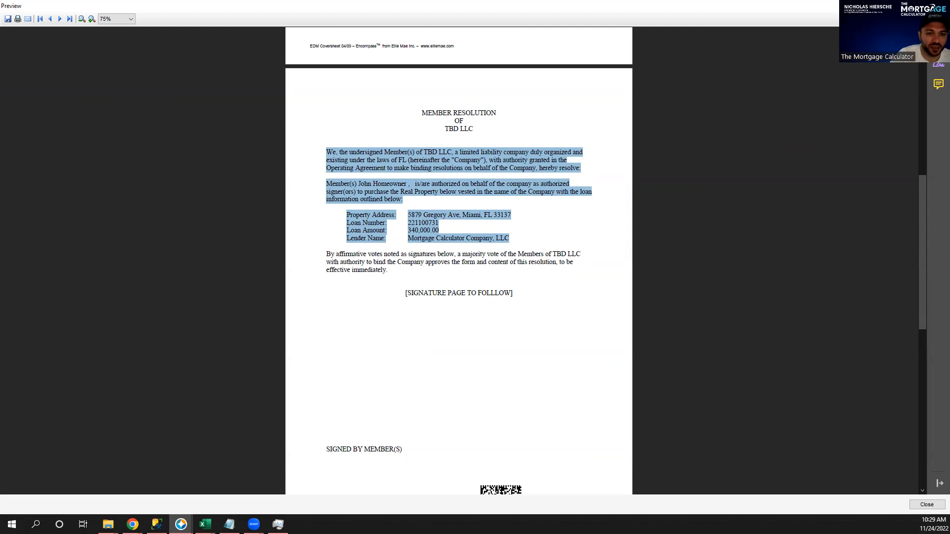
click(938, 6)
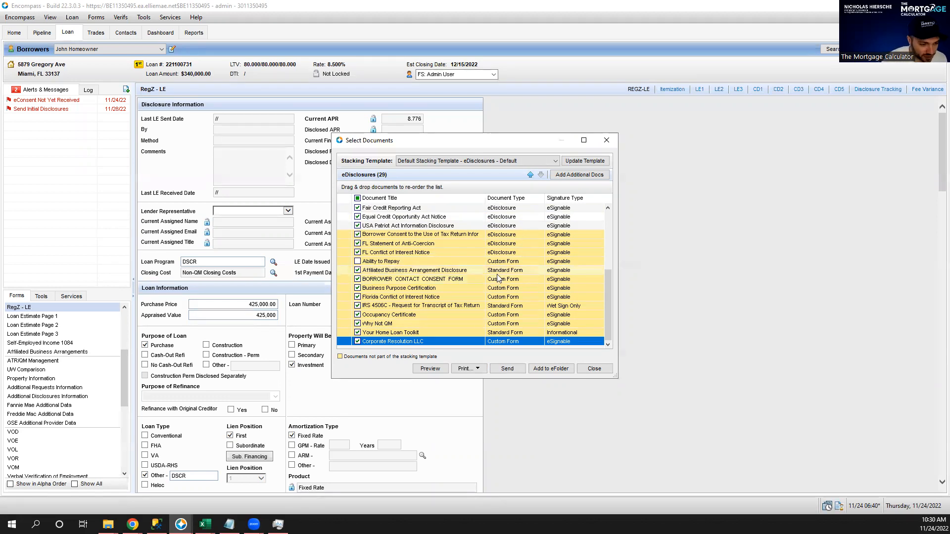
Close Select Documents, minimize Encompass and the Zoom report, and return to the website in Chrome.
click(606, 141)
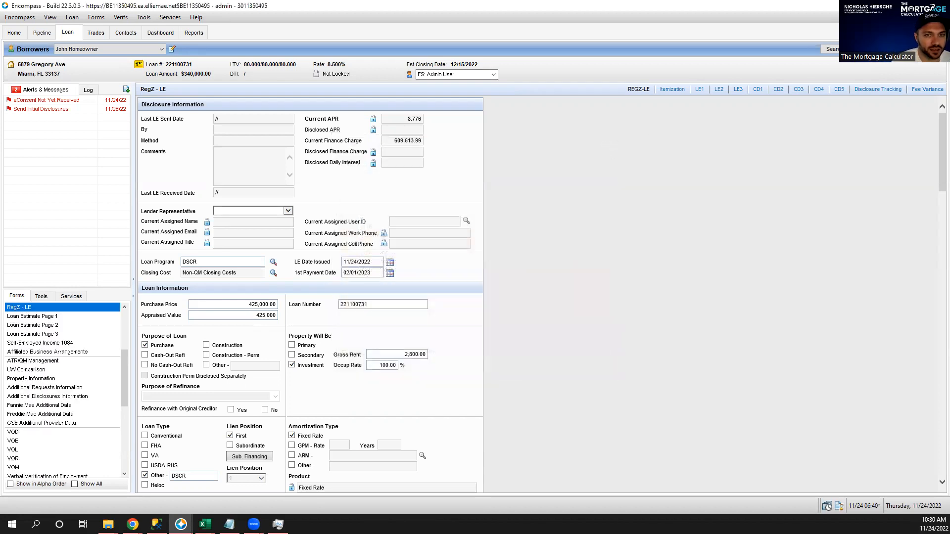
click(892, 6)
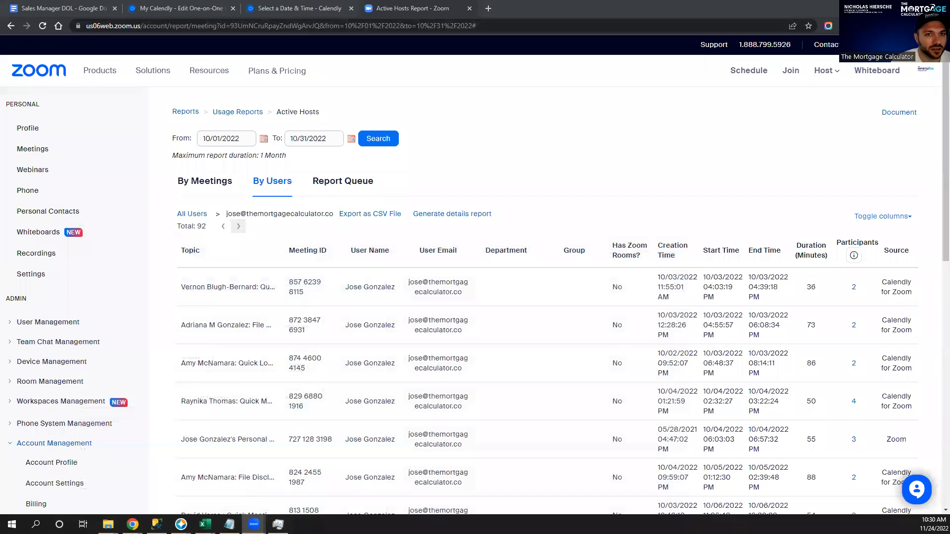
click(892, 6)
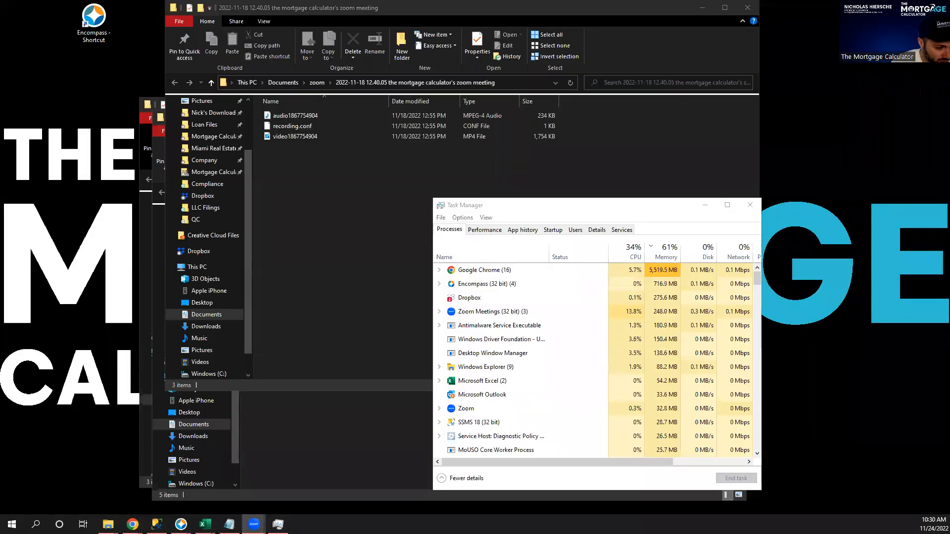
click(132, 524)
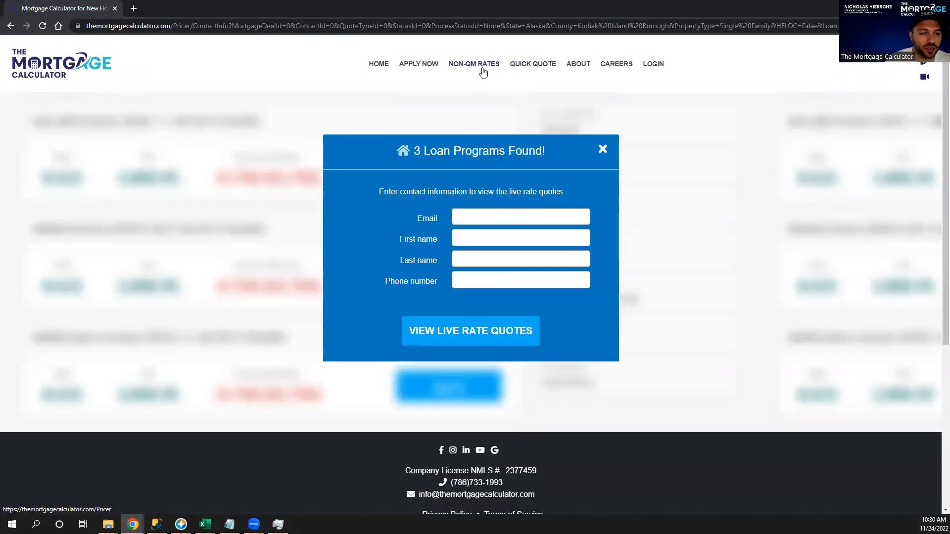
Set the non-QM pricer to Florida, Clay County, 5-year prepayment penalty and United States Citizen.
click(479, 215)
click(461, 65)
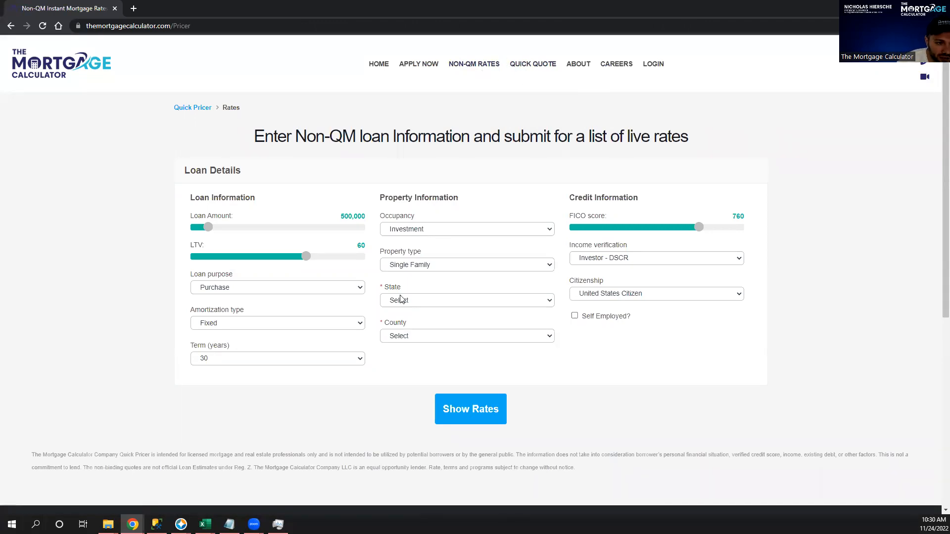
click(435, 300)
click(436, 400)
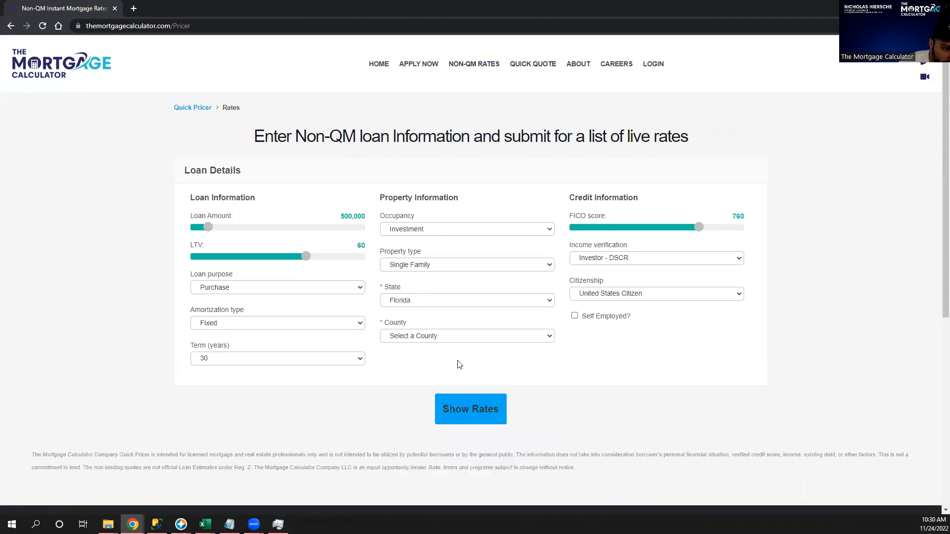
click(435, 336)
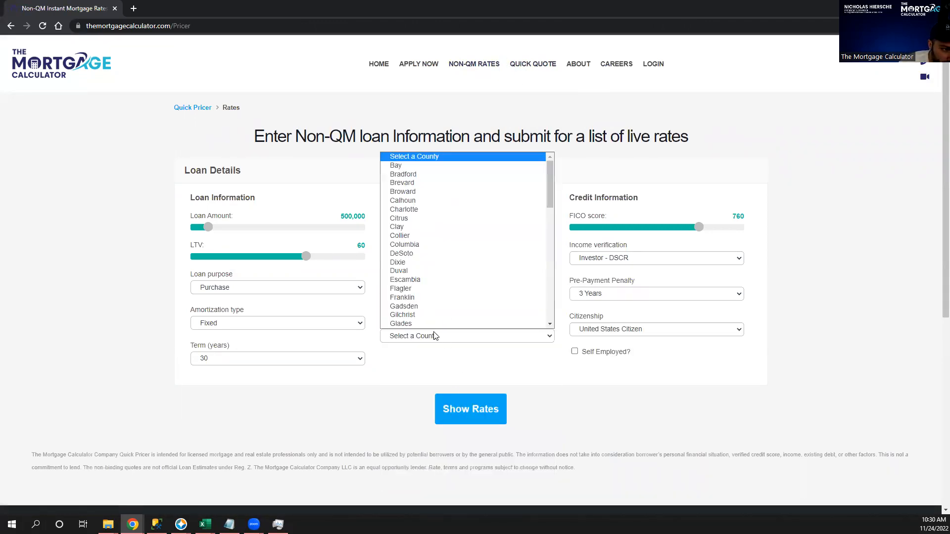
click(422, 229)
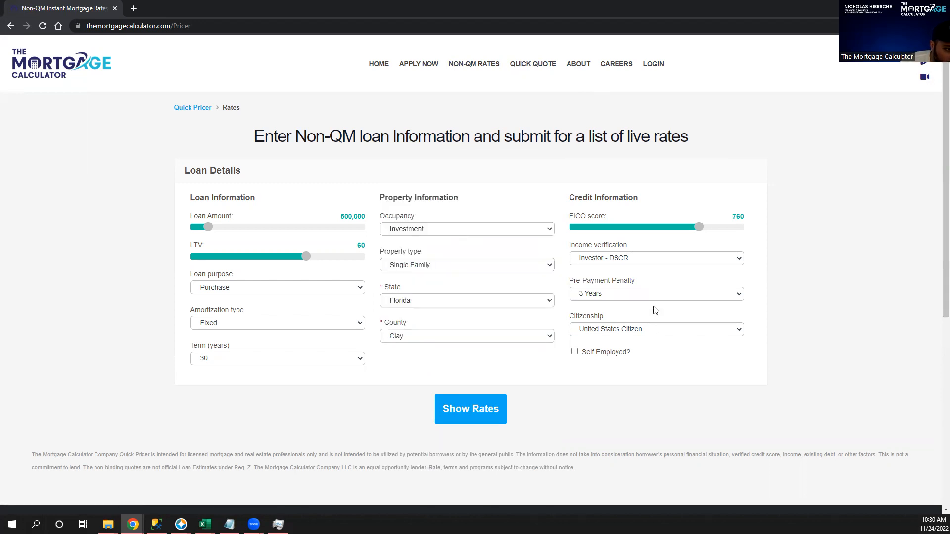
click(615, 294)
click(596, 349)
click(624, 330)
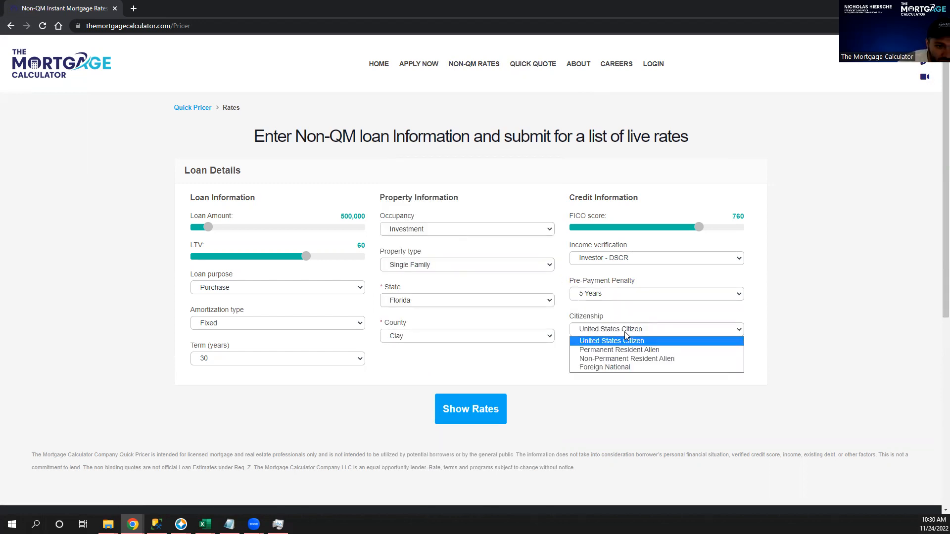
click(621, 369)
click(614, 331)
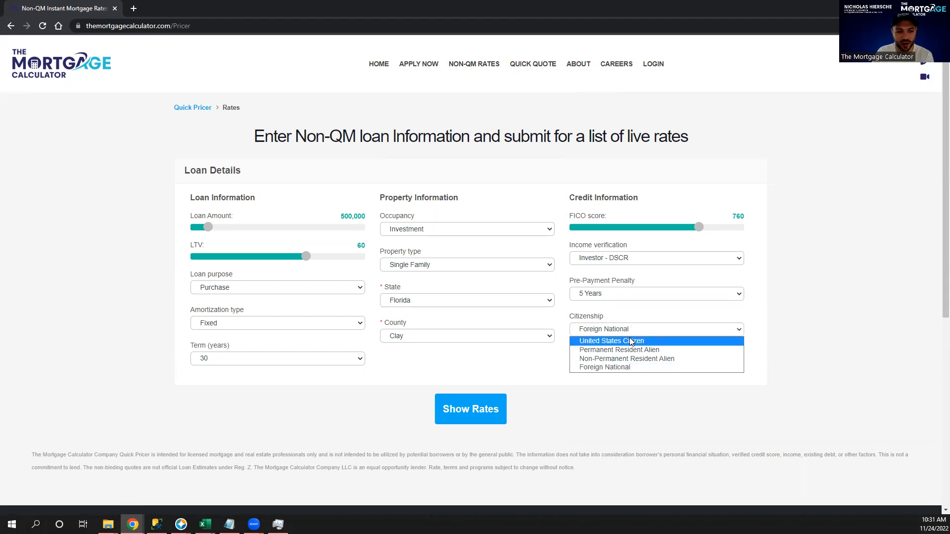
click(629, 340)
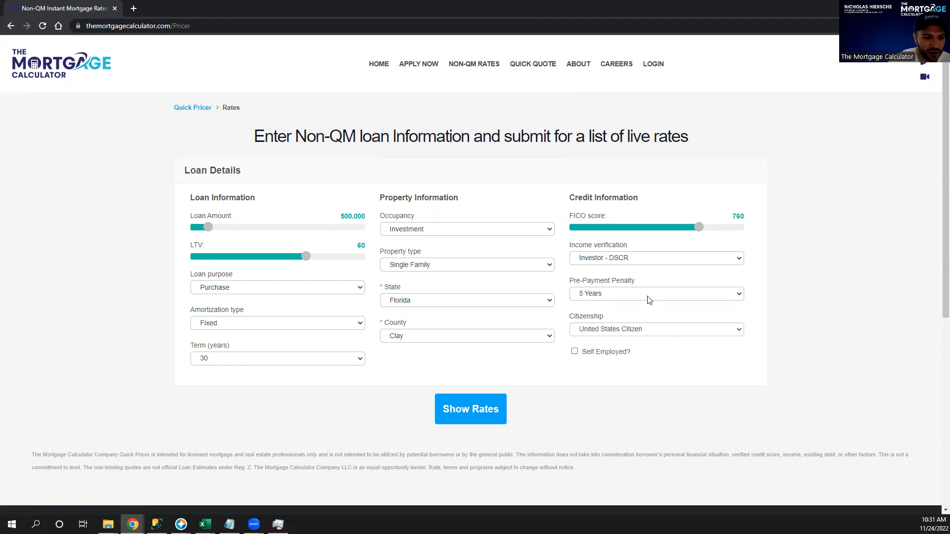
Raise FICO above 760 and LTV to 70, autofill contact details, and show live quotes.
drag(700, 231, 726, 233)
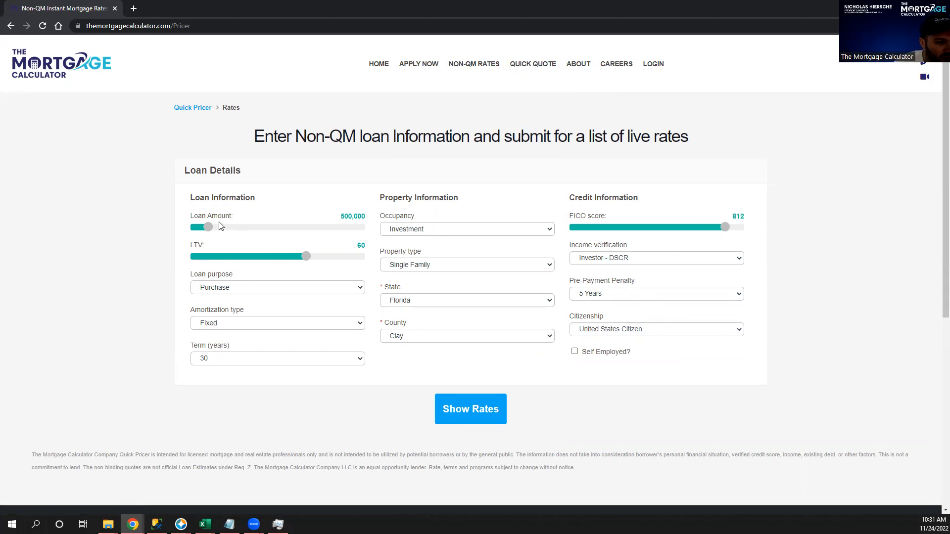
drag(308, 258, 327, 258)
click(493, 418)
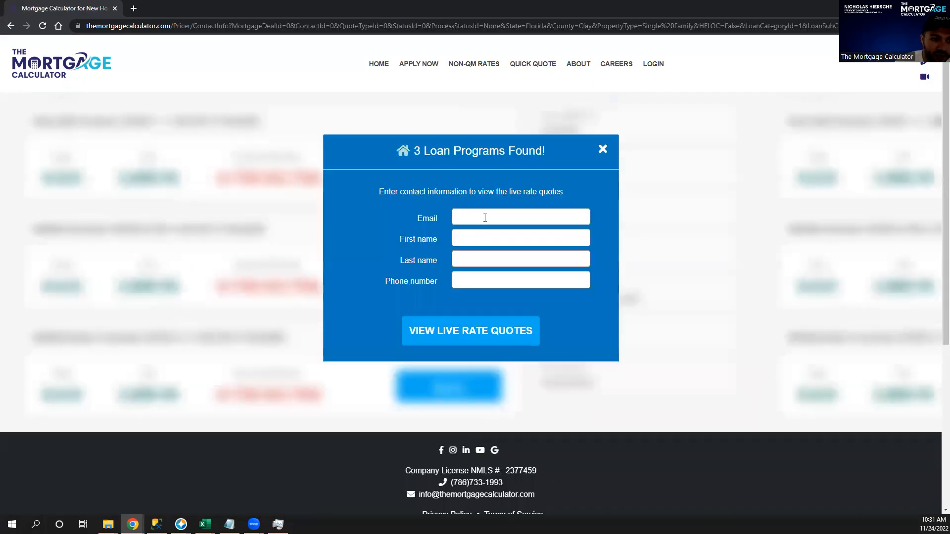
click(485, 218)
click(638, 222)
click(486, 332)
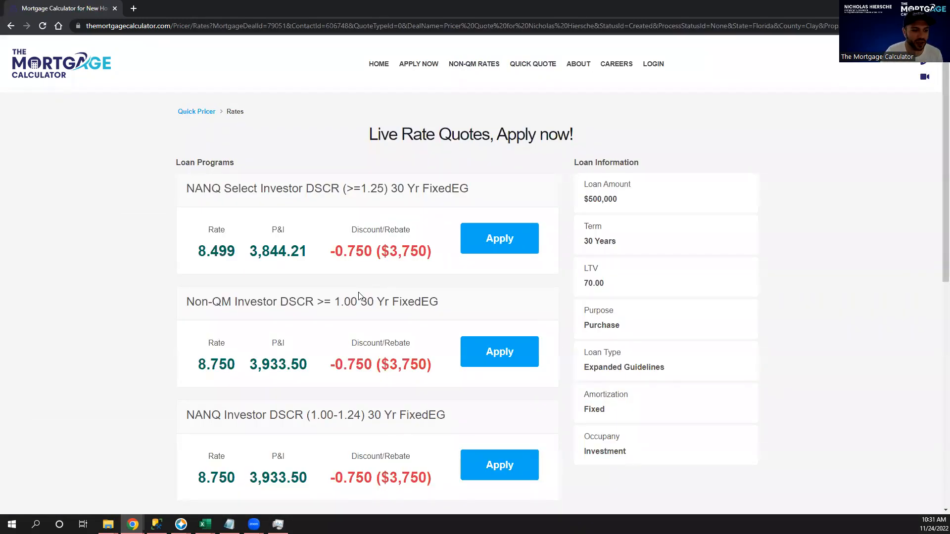
Highlight the three quoted DSCR loan programs and the other eligible programs line.
scroll(381, 288, down, 3)
scroll(325, 292, up, 3)
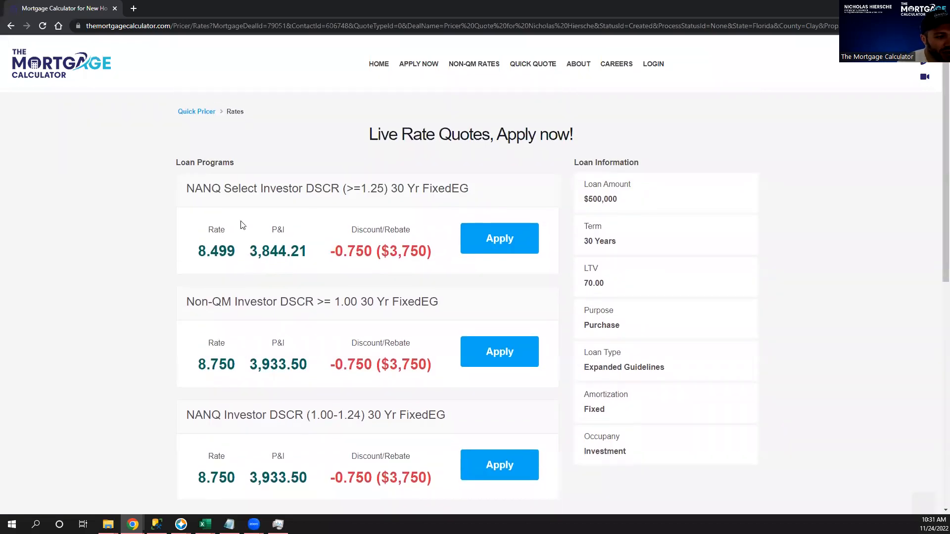
drag(184, 192, 447, 392)
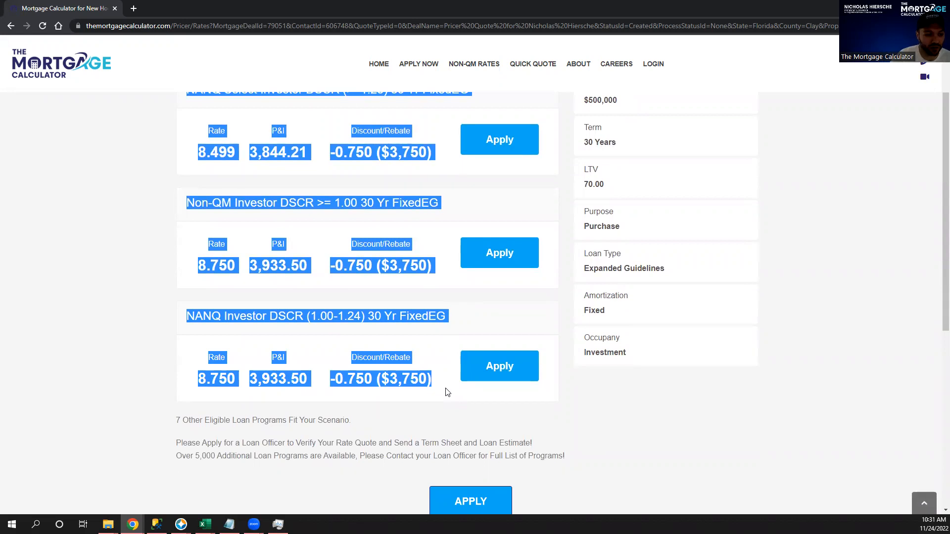
triple_click(183, 423)
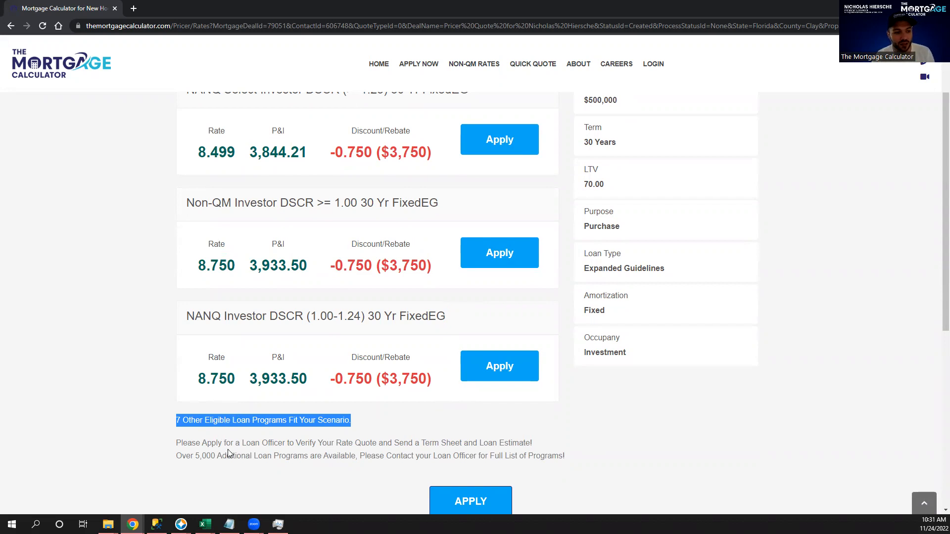
scroll(228, 453, up, 1)
scroll(229, 454, up, 2)
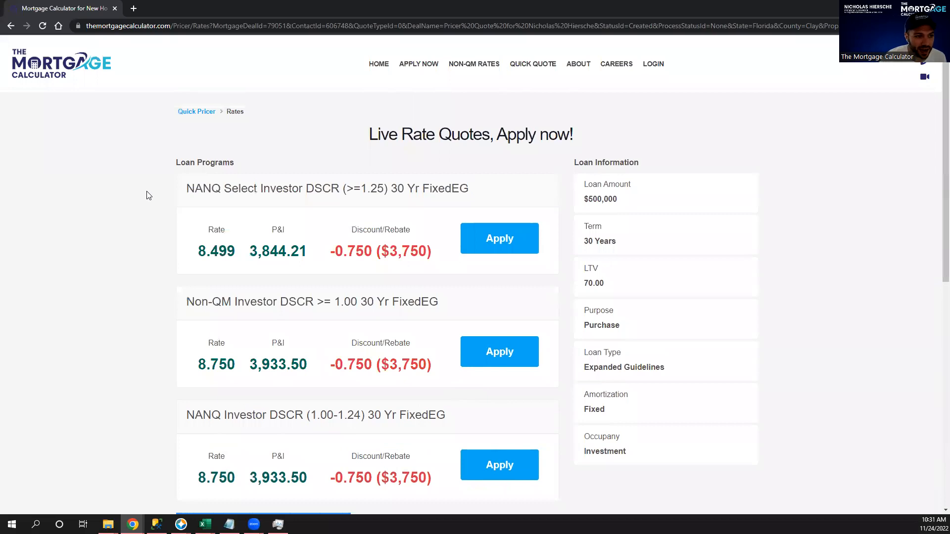
Highlight the ≥1.25 DSCR requirement, 8.499 rate and -0.750 ($3,750) rebate, then apply.
drag(384, 190, 350, 193)
double_click(212, 251)
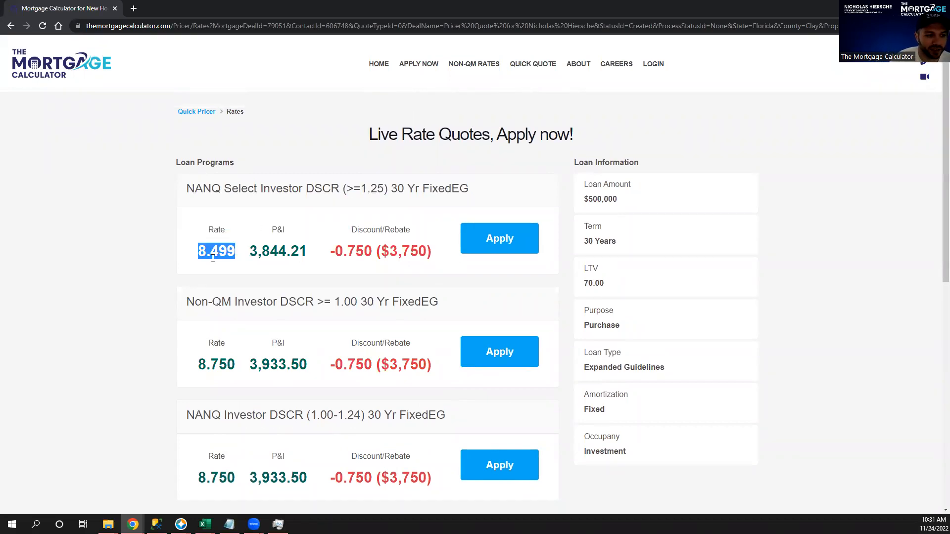
drag(331, 251, 376, 283)
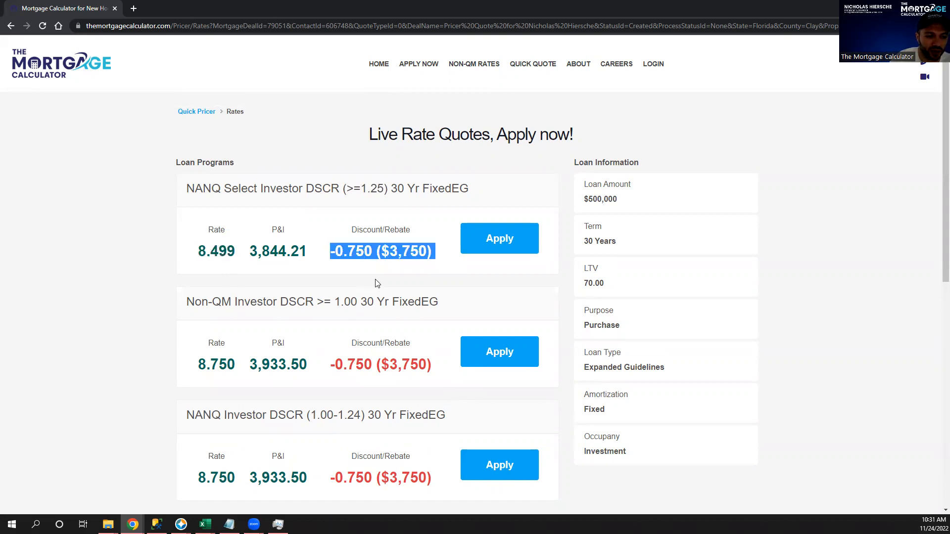
double_click(206, 251)
click(461, 243)
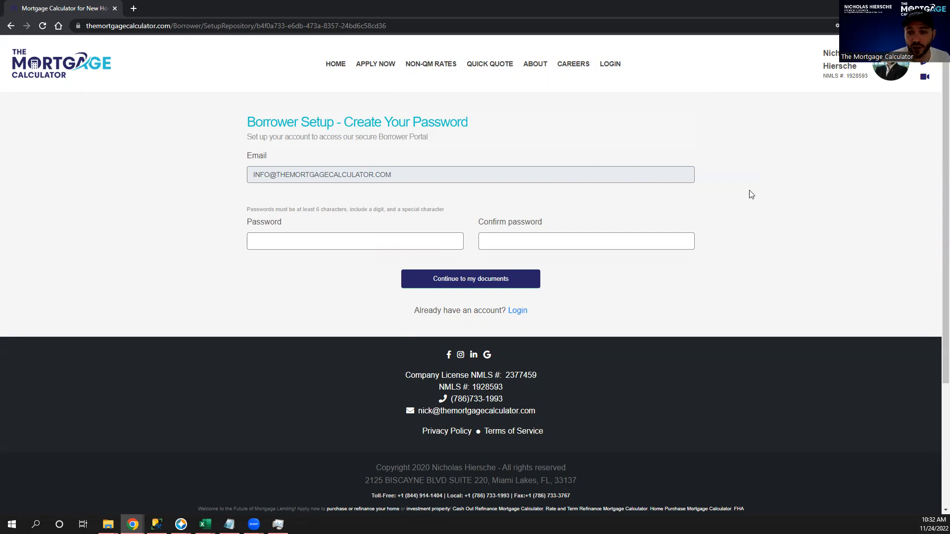
Open the Careers 'Join as a Loan Officer' page and accept the cookie notice.
mouse_move(587, 72)
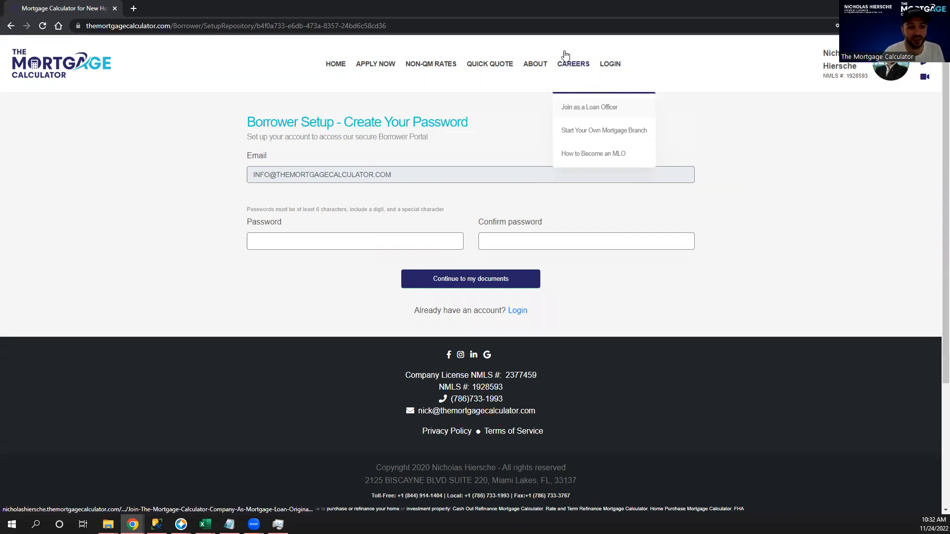
click(570, 113)
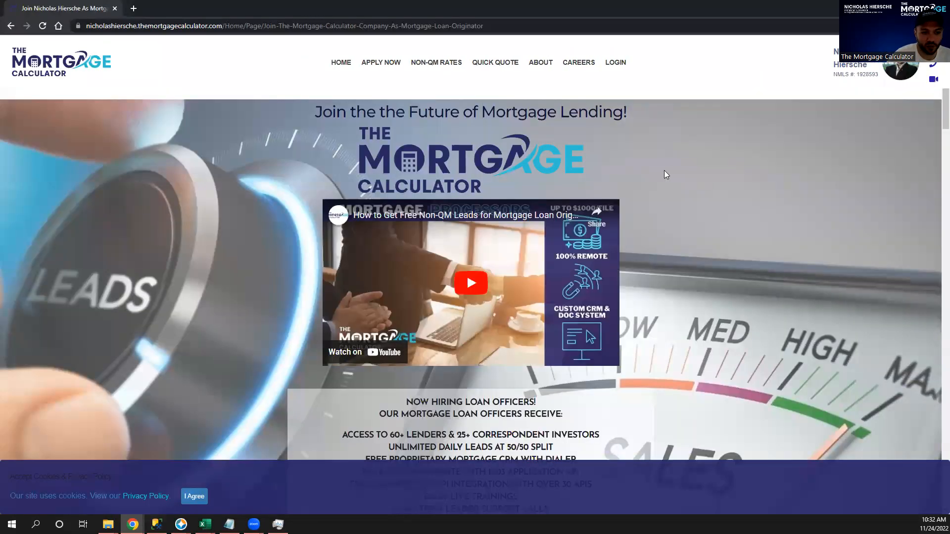
click(197, 498)
Scroll down to the 200, 150 and 75 BPS comp plans and highlight the Senior Loan Officer Plan.
scroll(243, 289, down, 5)
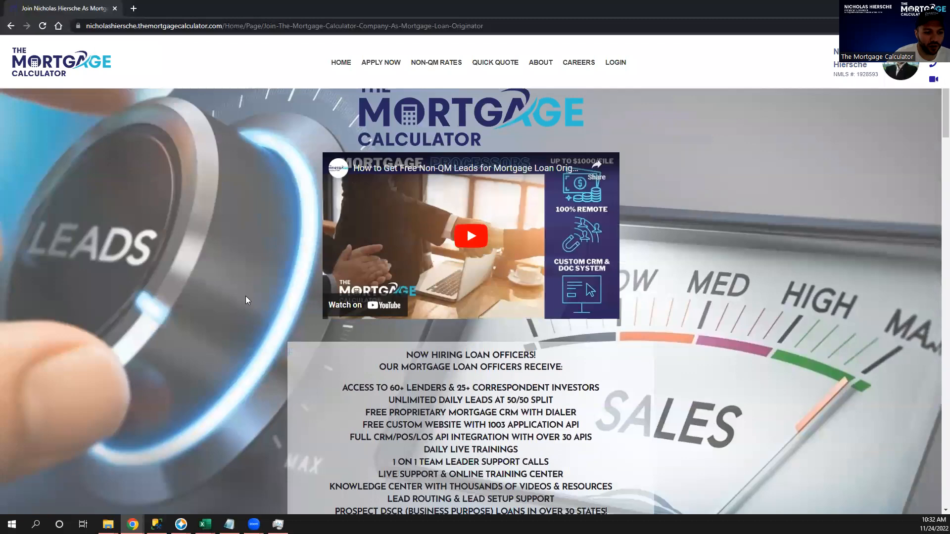
scroll(446, 402, down, 1)
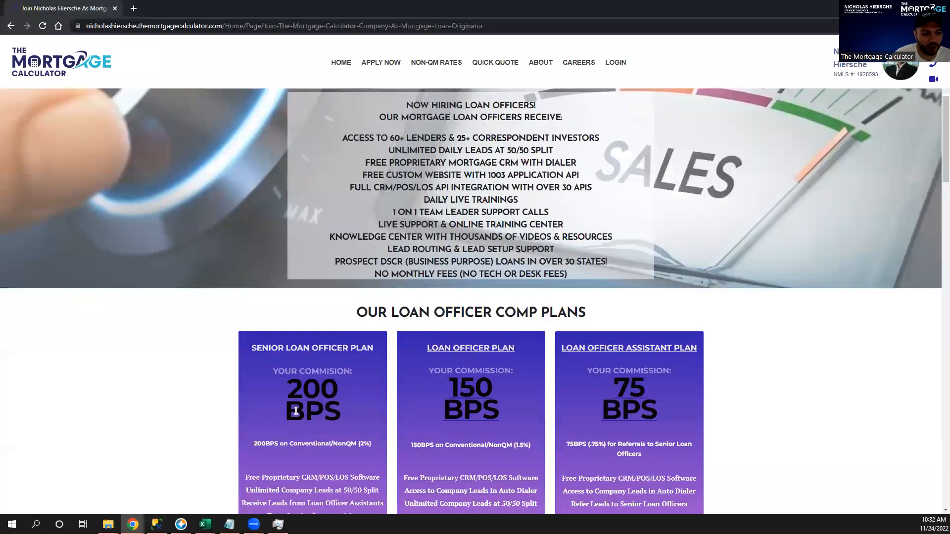
mouse_move(265, 372)
mouse_down()
mouse_move(561, 414)
mouse_move(342, 368)
mouse_move(262, 372)
mouse_up()
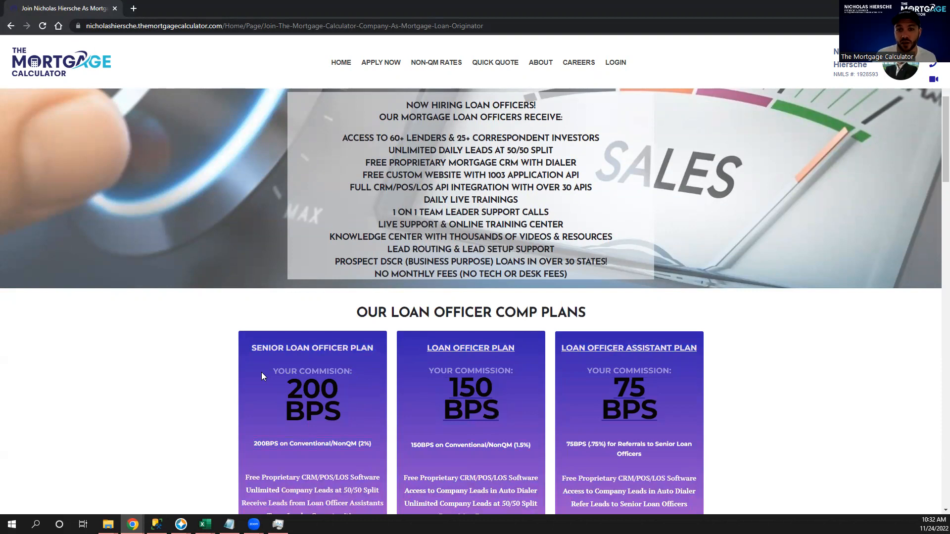